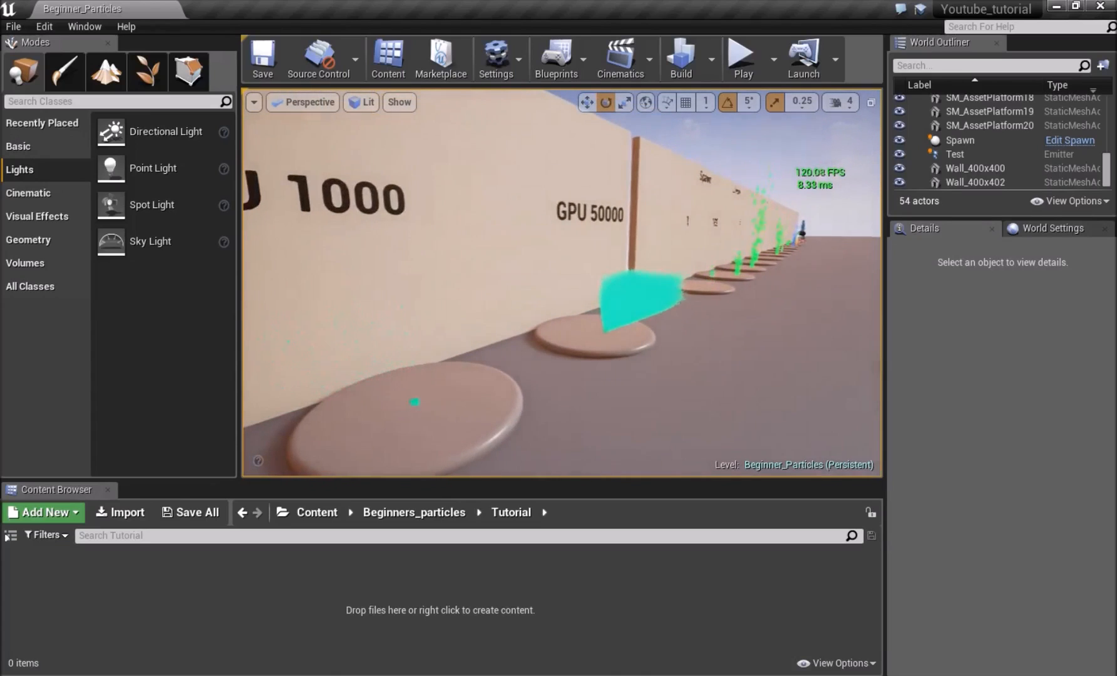
Step: Examine the CPU 1000 and GPU 50000 particle displays along the wall in the level
key(d)
mouse_move(562, 283)
right_down()
mouse_move(537, 283)
mouse_move(561, 283)
right_up()
key(a)
key(w)
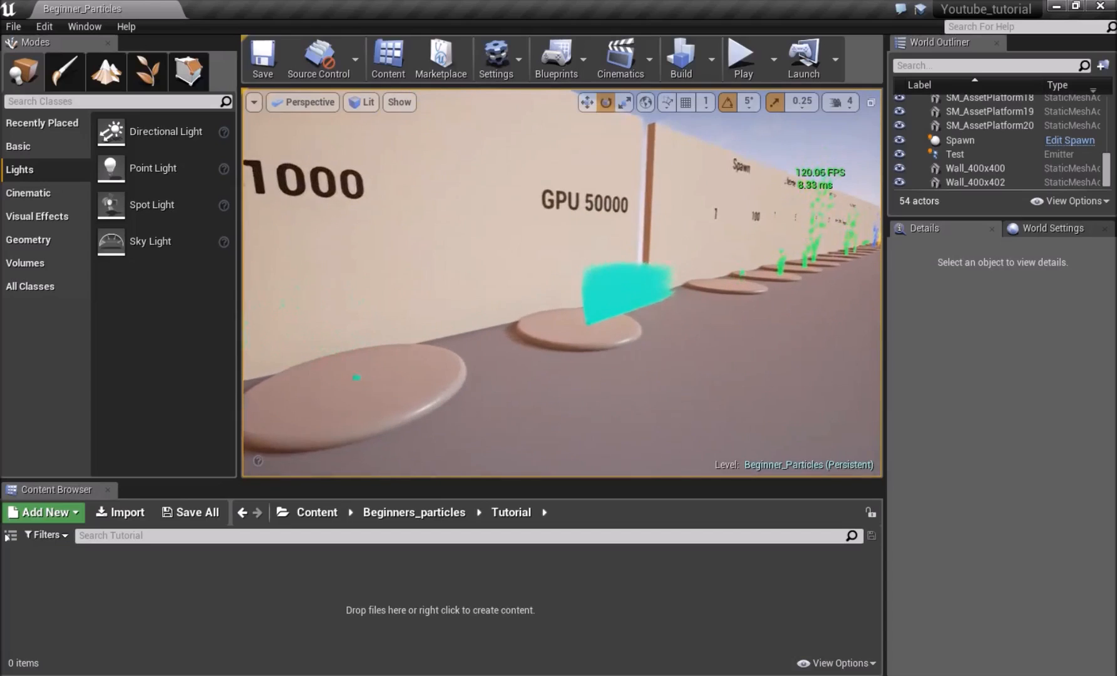
right_drag(587, 211, 587, 211)
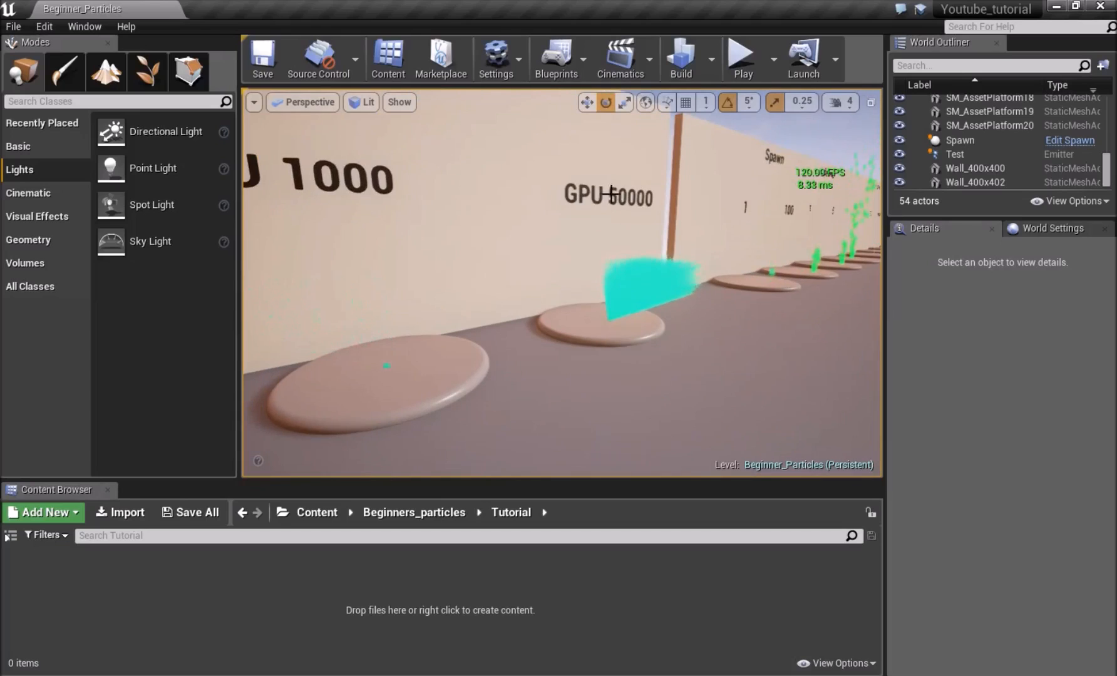
right_drag(590, 239, 624, 249)
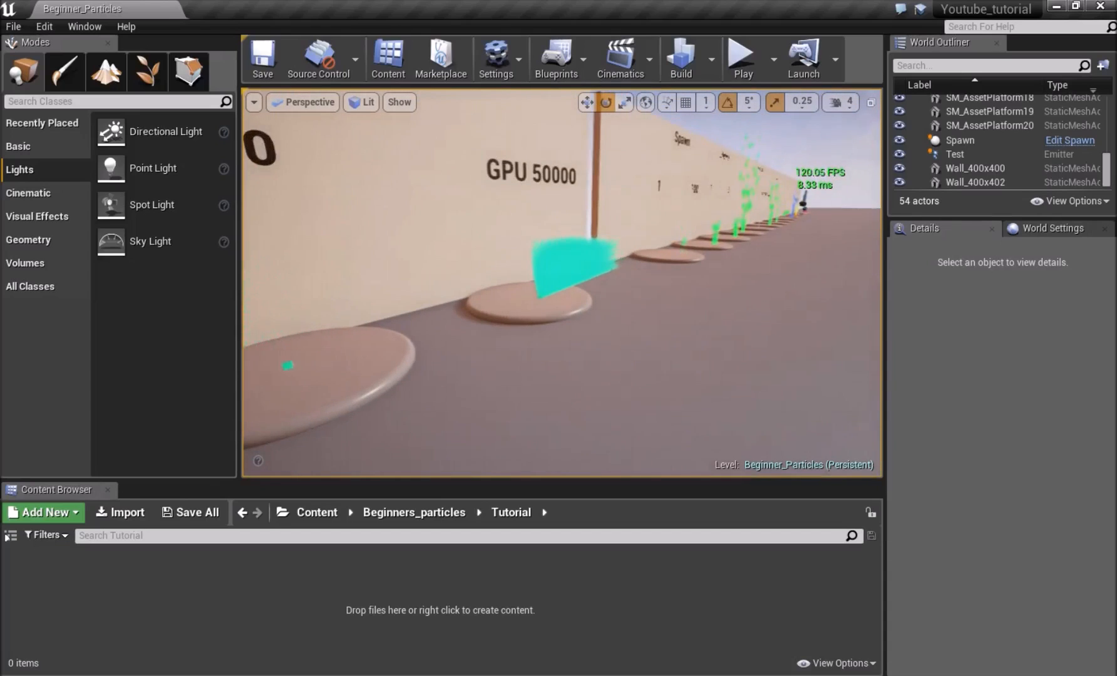
right_drag(624, 249, 671, 245)
right_drag(574, 261, 549, 271)
key(d)
key(w)
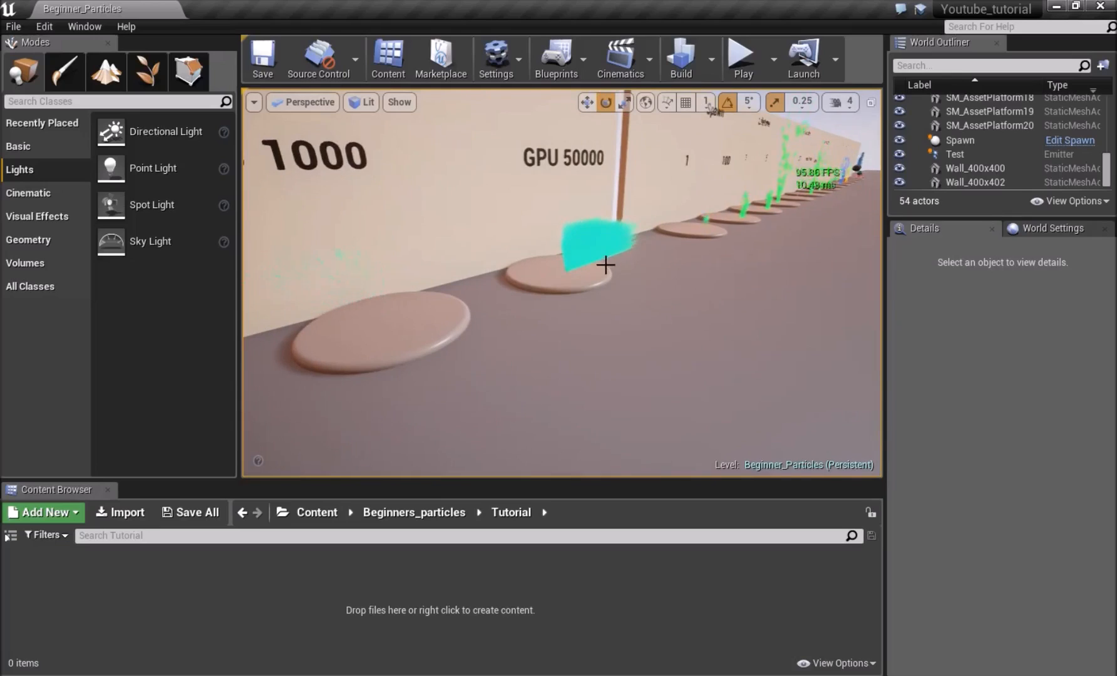
right_drag(597, 270, 590, 265)
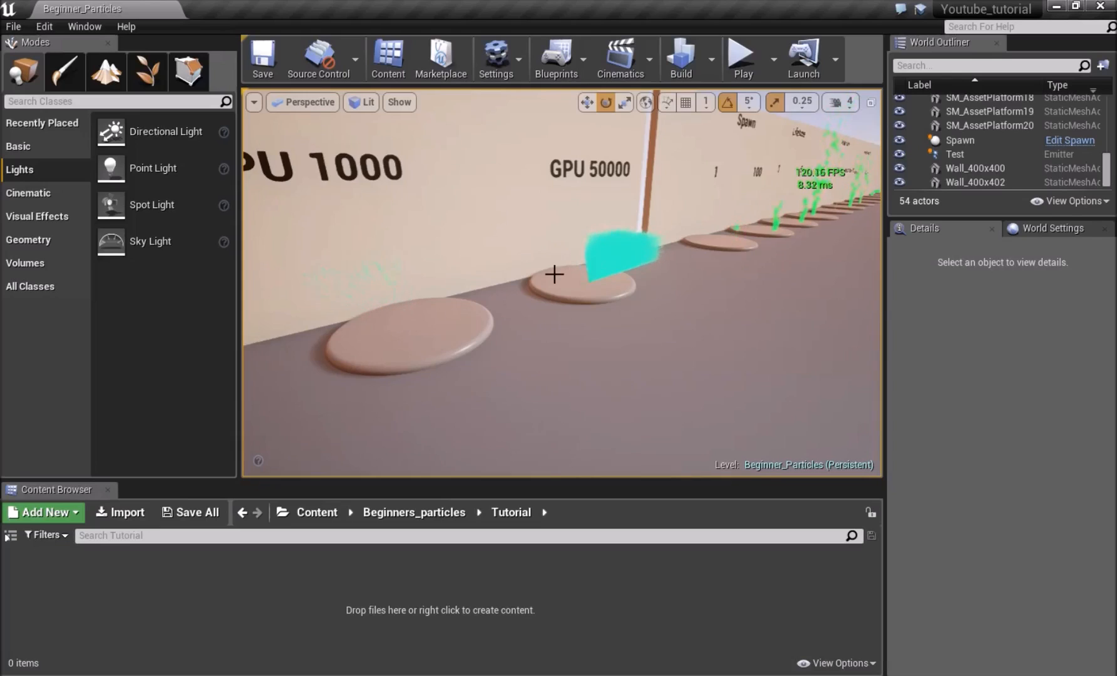
right_drag(559, 263, 483, 207)
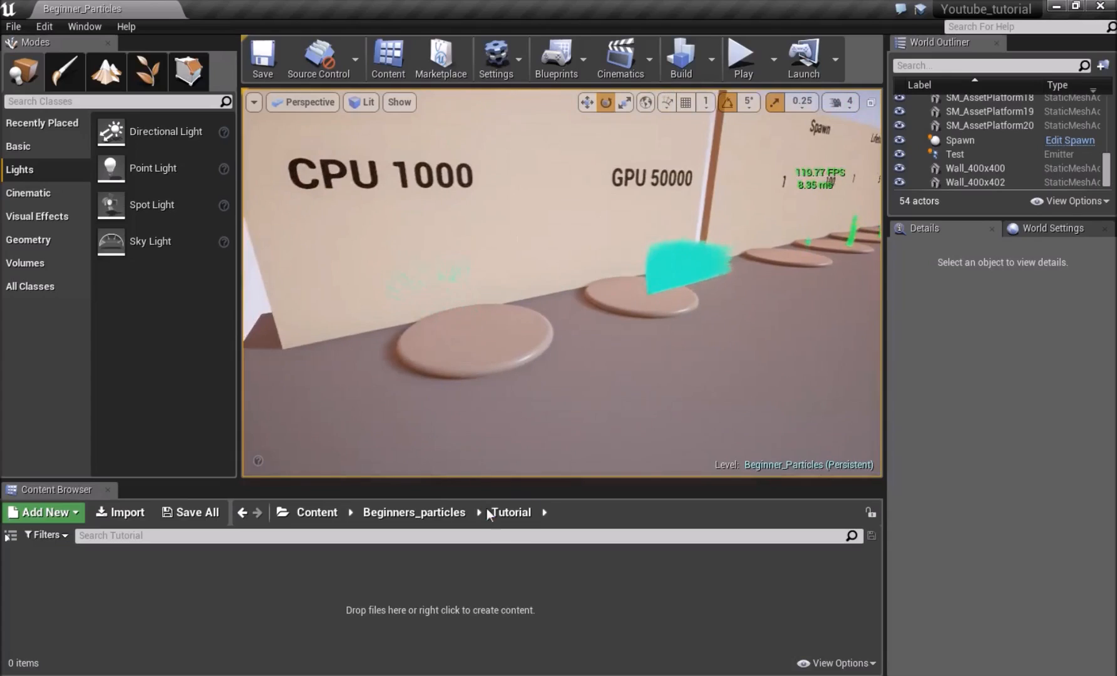
right_click(251, 565)
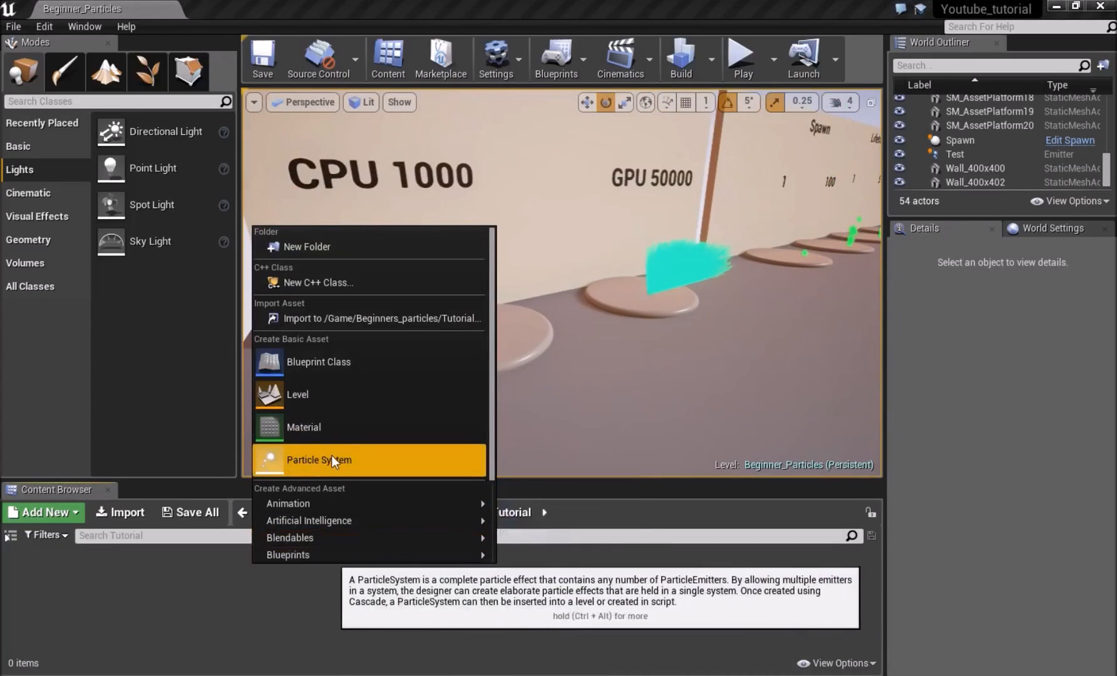
click(115, 630)
click(69, 513)
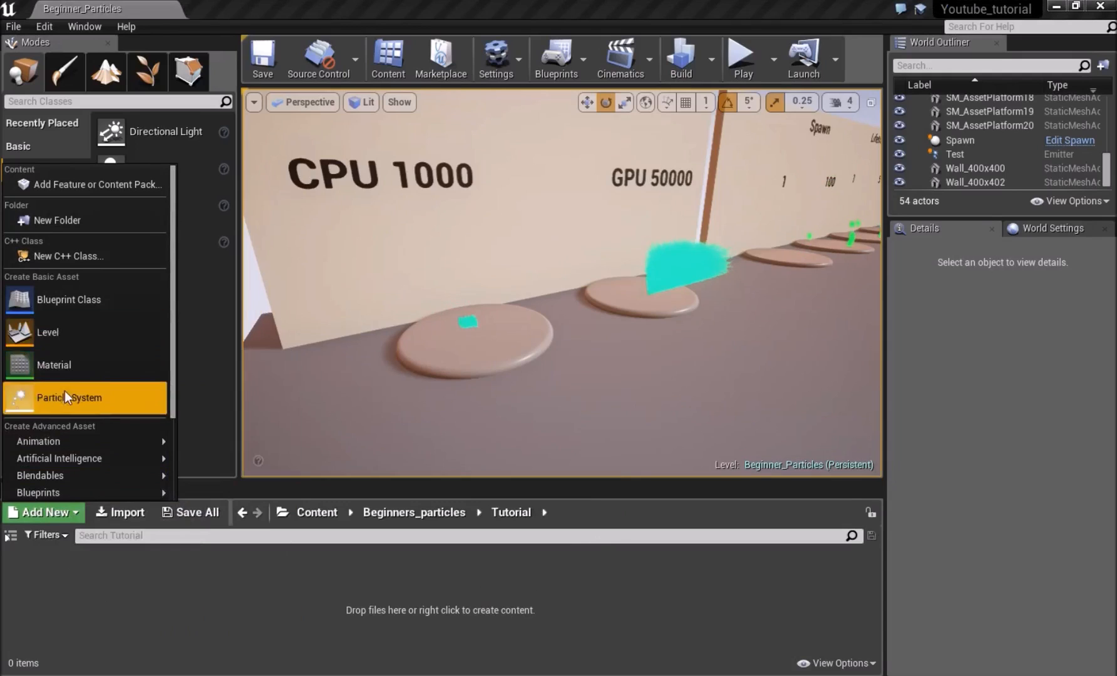
click(196, 640)
Step: Compare the CPU 1000 and GPU 50000 particle effects from the front and up close
right_drag(451, 376, 341, 375)
right_drag(558, 320, 557, 320)
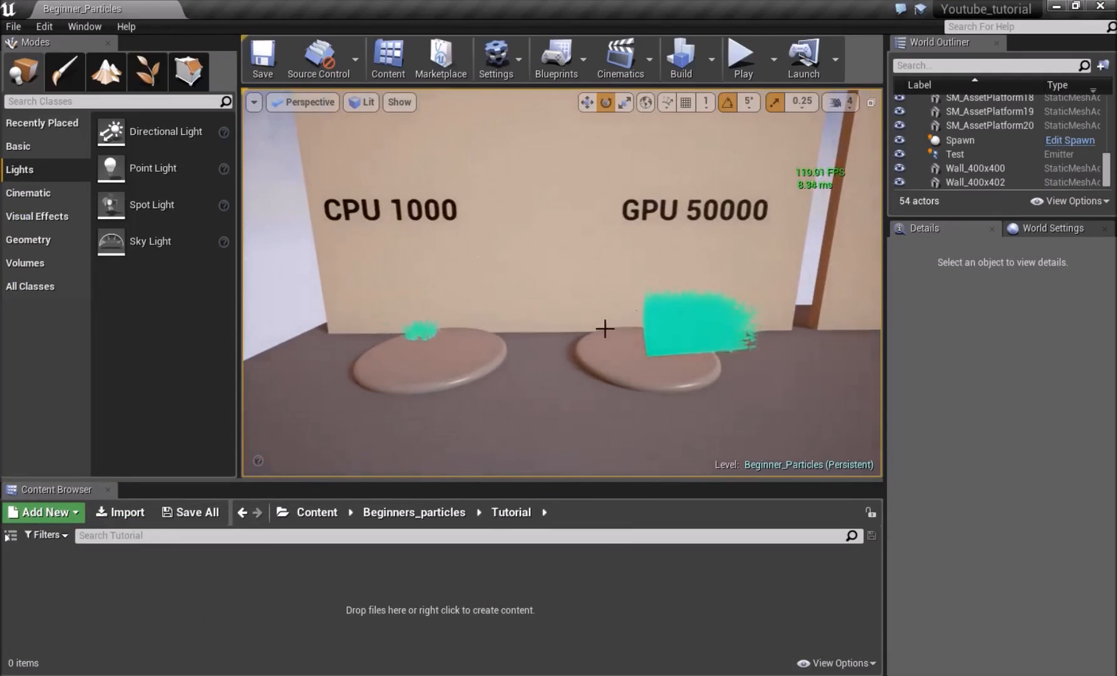
right_drag(490, 336, 477, 314)
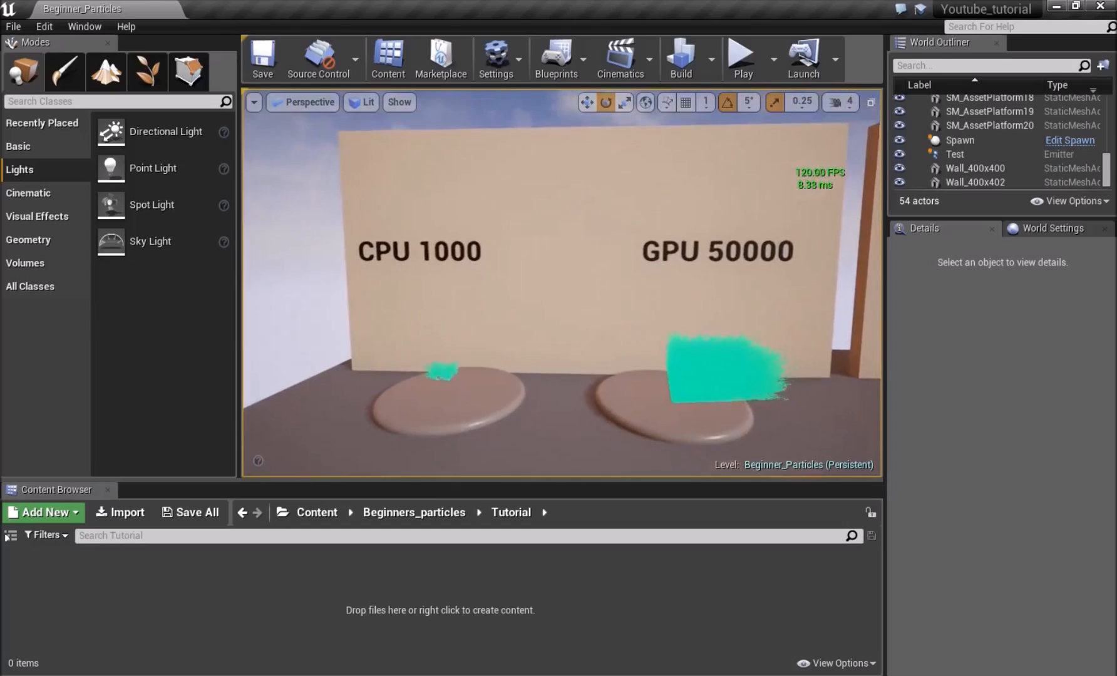
right_drag(491, 357, 512, 379)
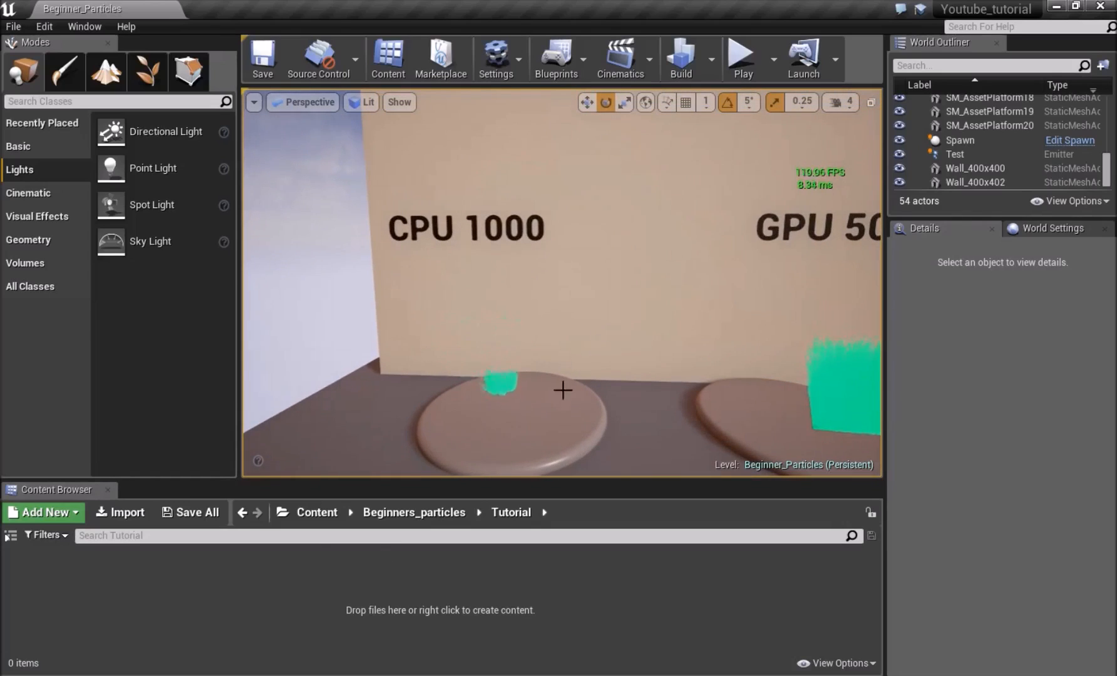
right_drag(525, 331, 532, 329)
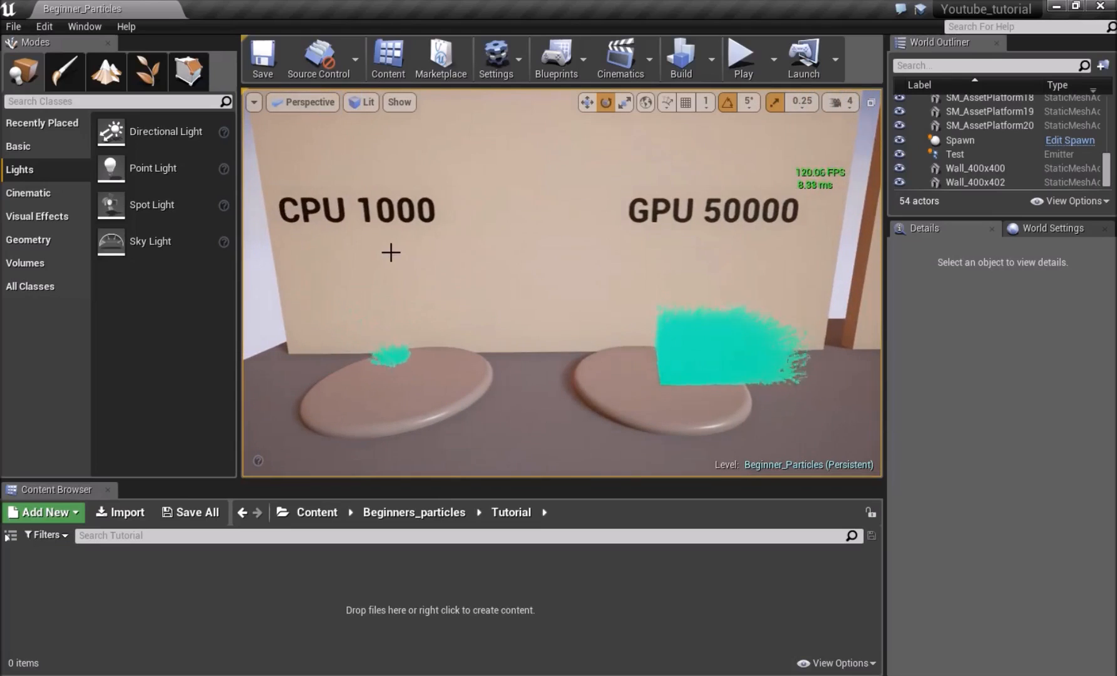
right_drag(586, 263, 604, 265)
mouse_move(420, 300)
right_down()
mouse_move(401, 300)
mouse_move(436, 297)
right_up()
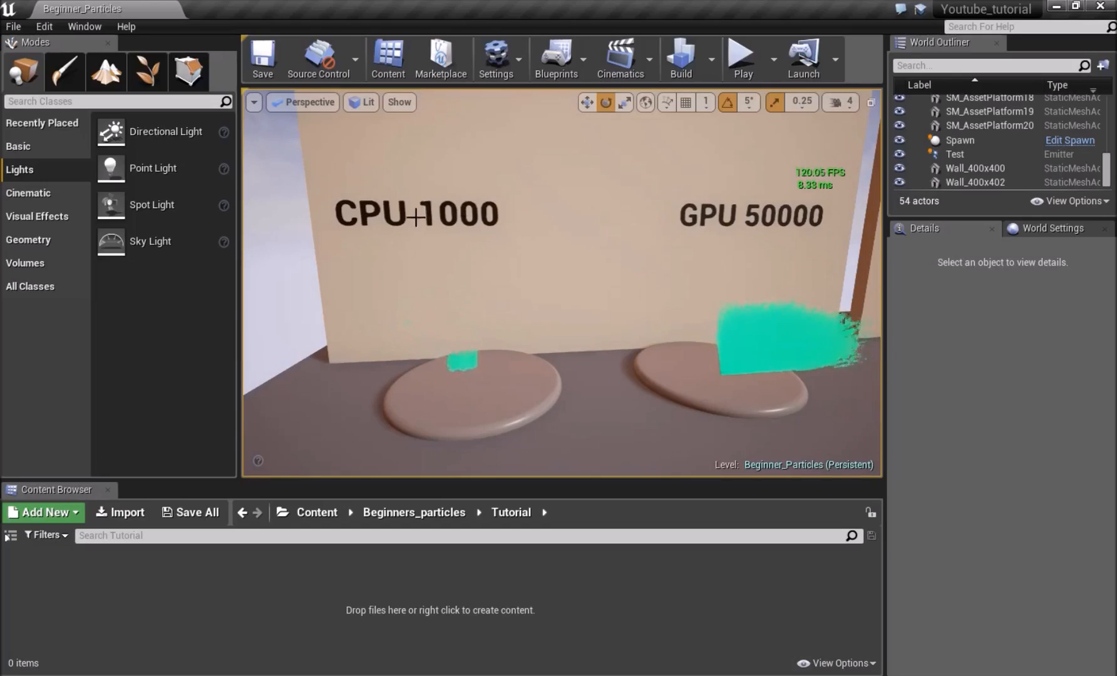
right_drag(391, 215, 621, 256)
right_drag(561, 310, 551, 194)
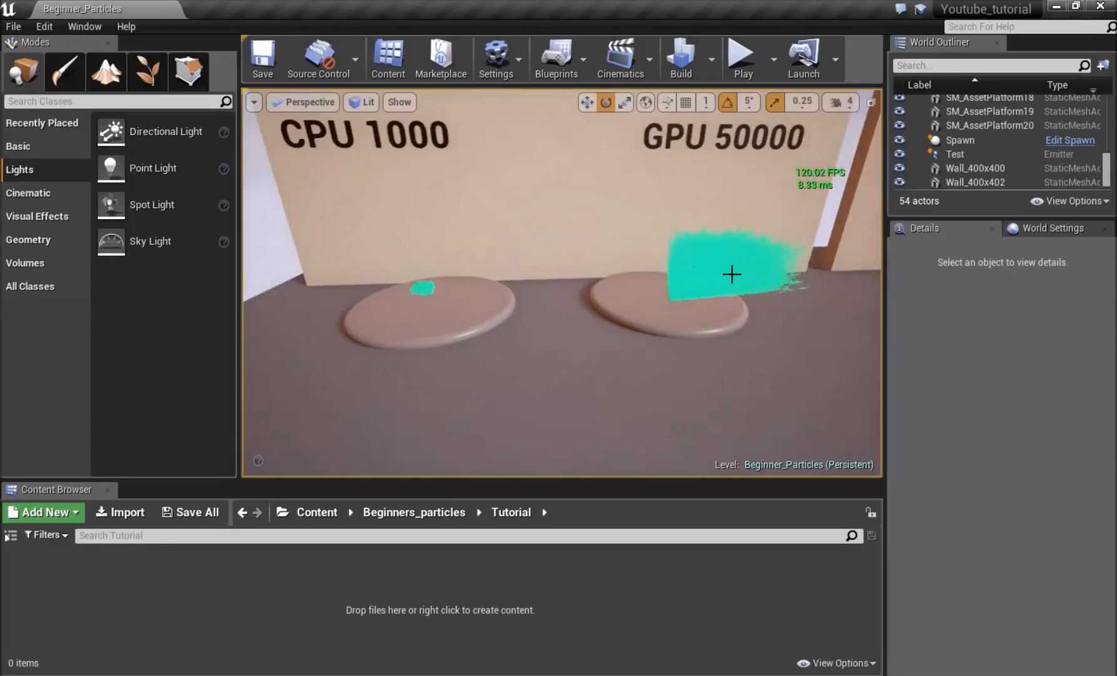
right_drag(735, 275, 665, 238)
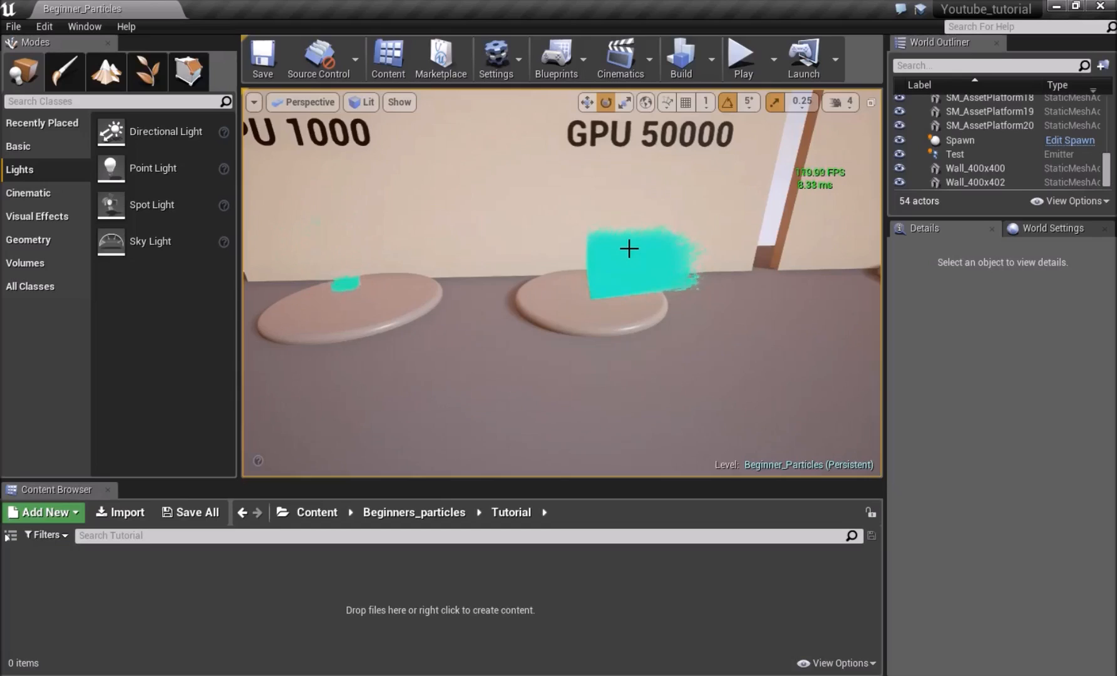
right_drag(626, 243, 584, 299)
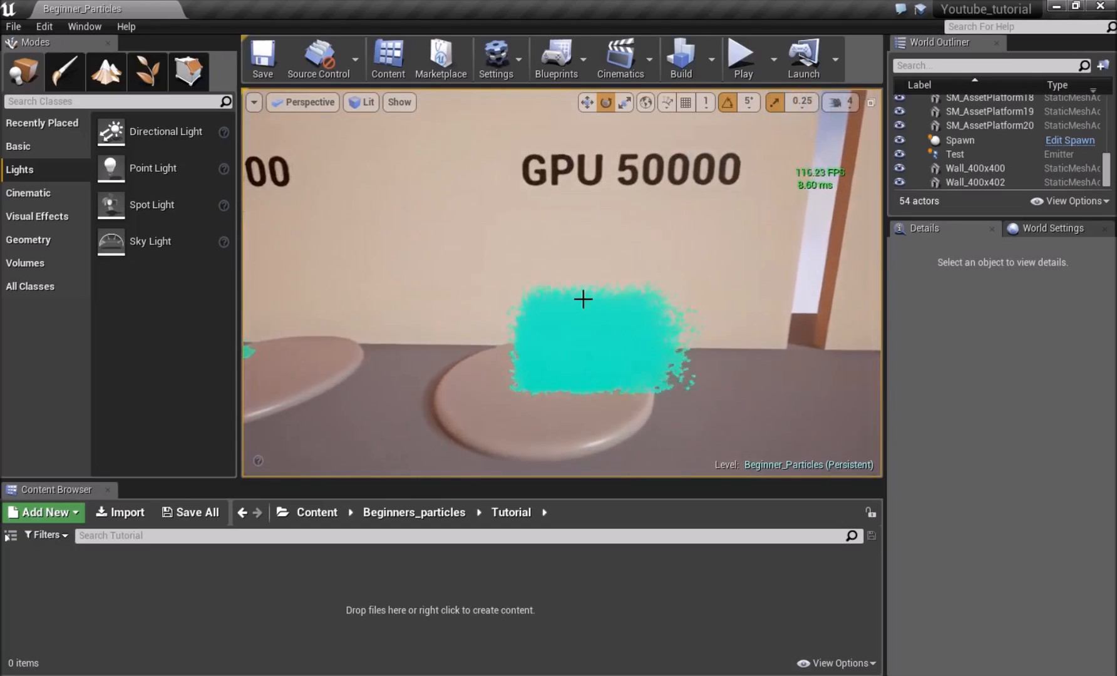
right_drag(529, 329, 538, 332)
key(s)
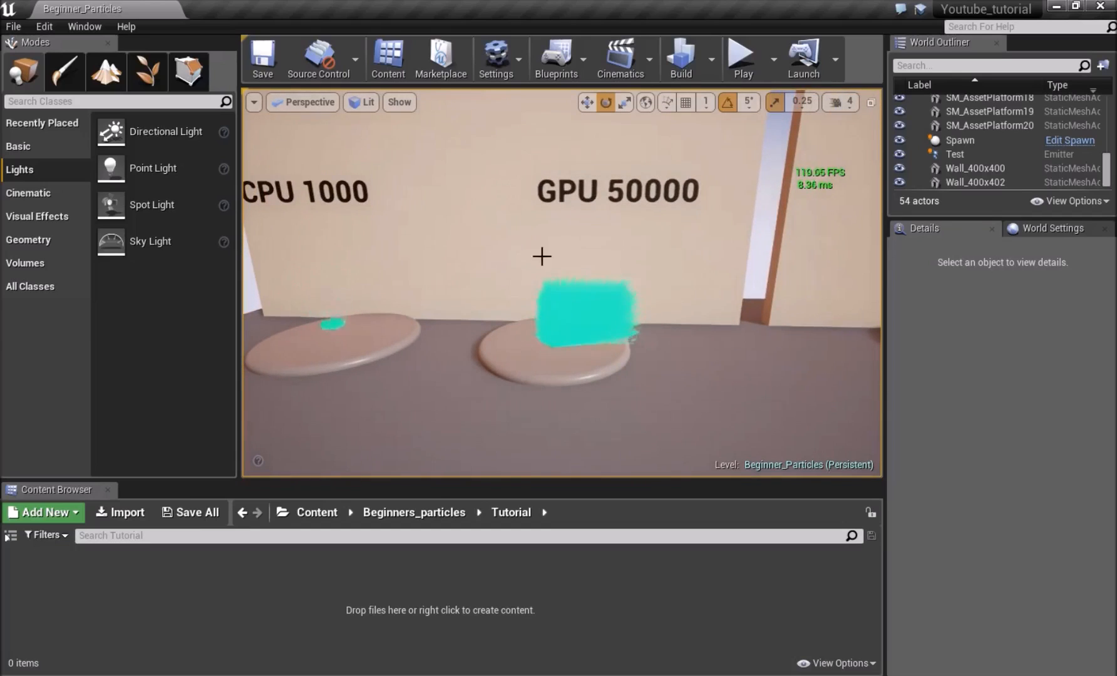
right_drag(547, 273, 547, 273)
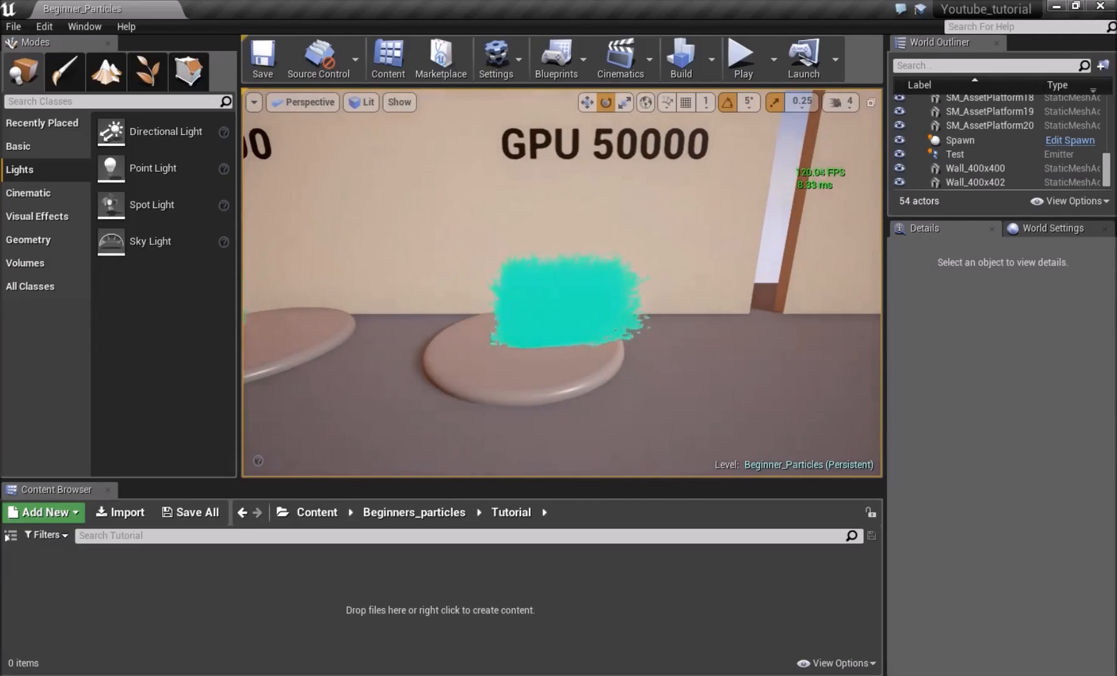
Step: Create a Particle System asset named P_GpuSprites in the Tutorial folder
right_click(145, 576)
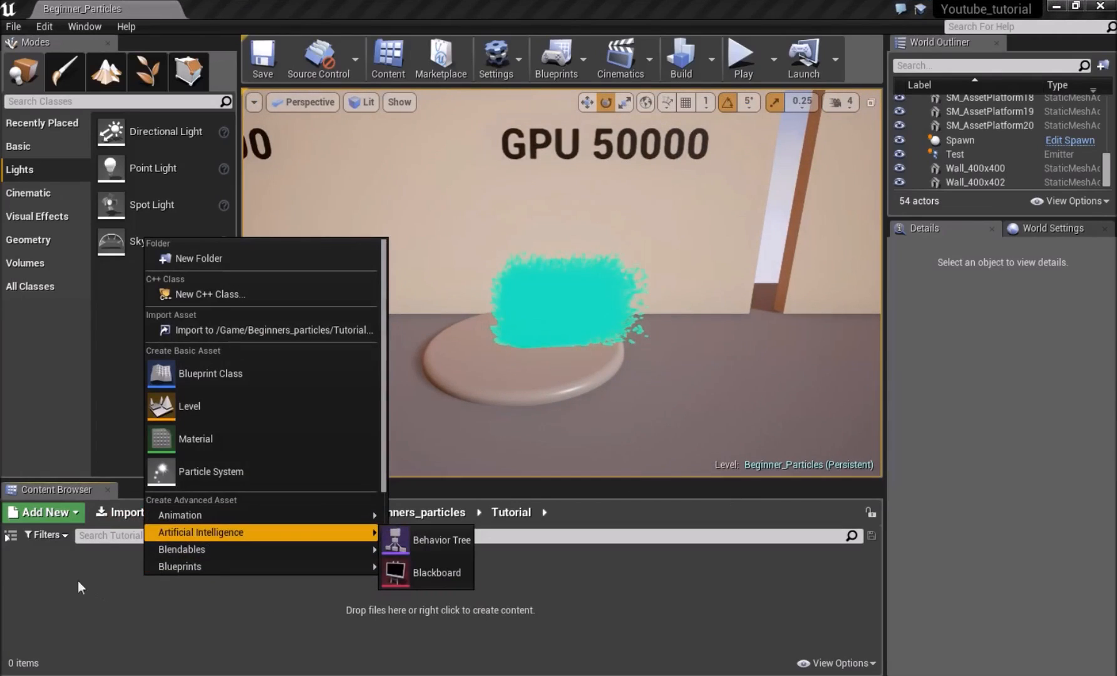
click(238, 473)
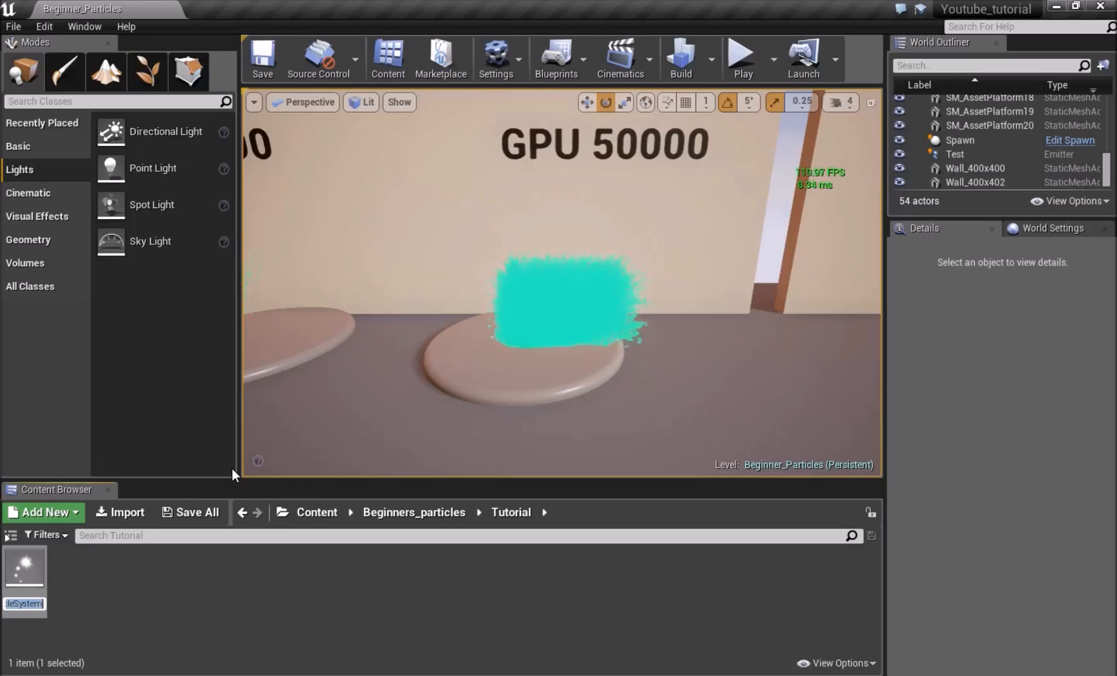
text(M)
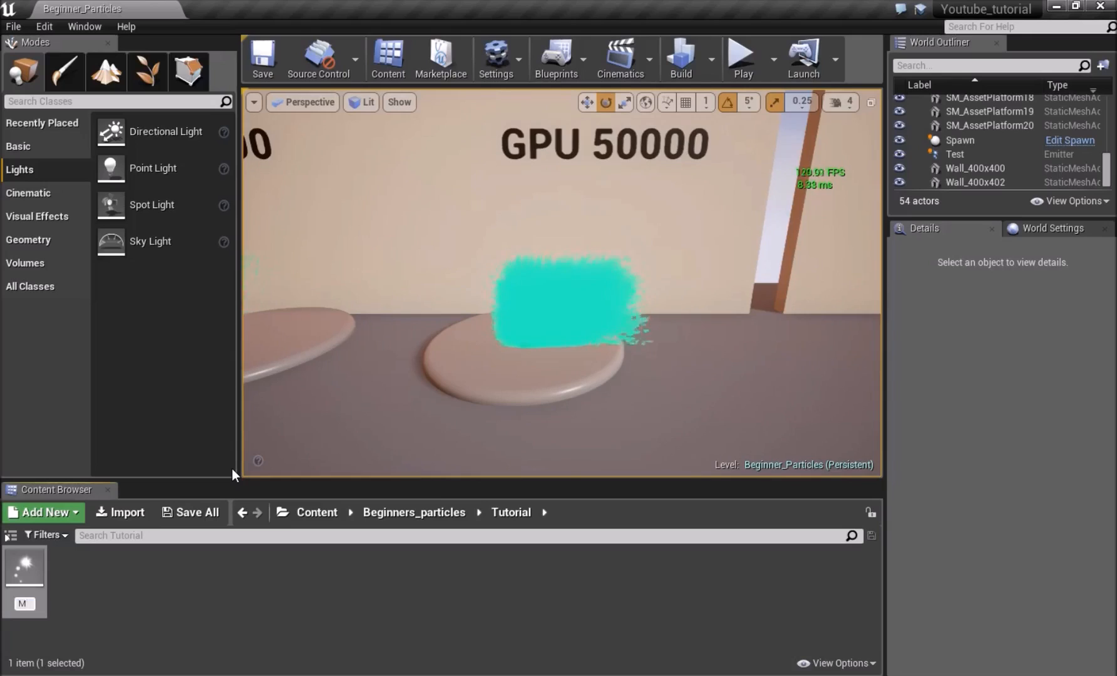
key(BackSpace)
text(P_GP)
key(BackSpace)
text(puSpr)
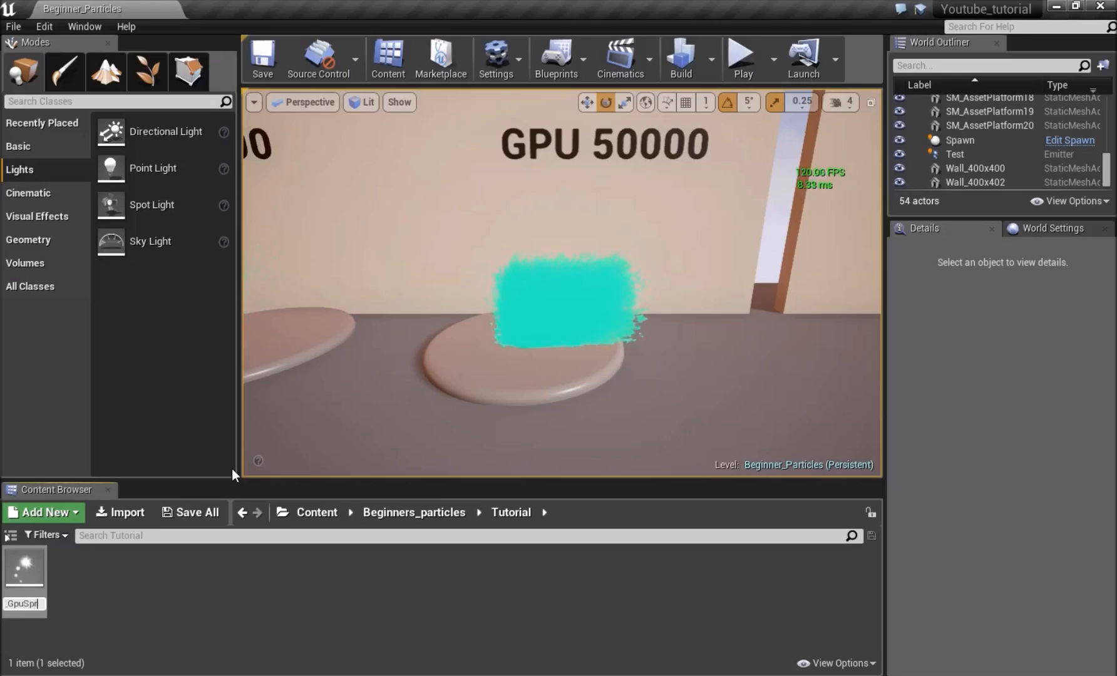
text(ites)
key(Return)
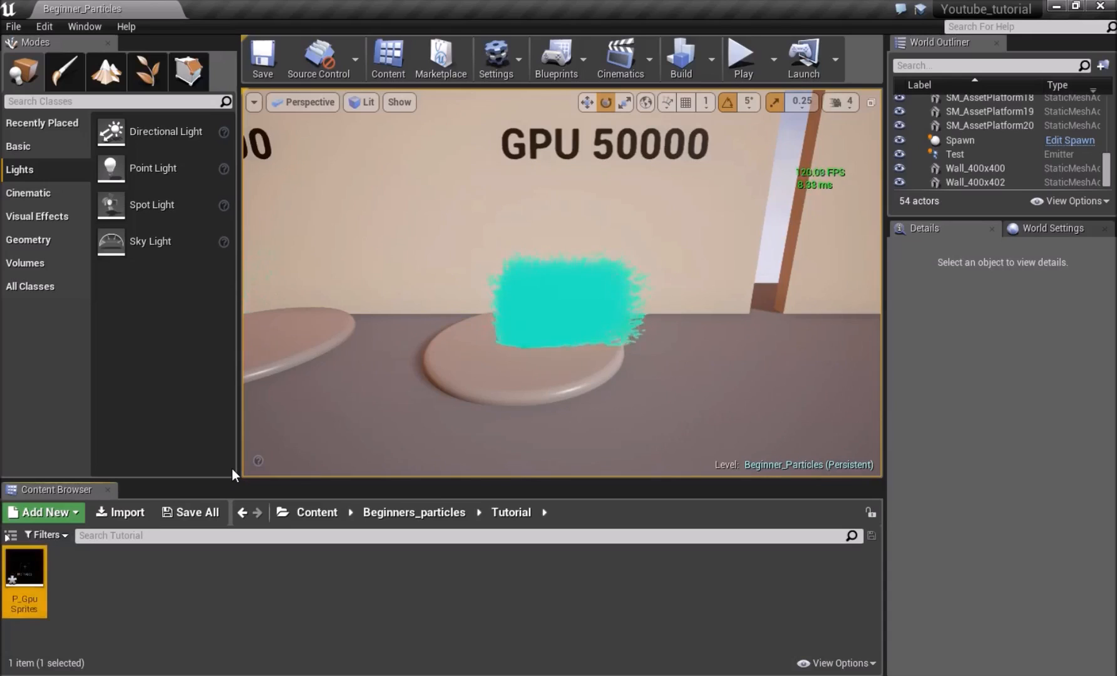
Step: Open the P_GpuSprites particle system in a maximized editor window and look over its default emitter preview
click(387, 643)
right_drag(350, 370, 306, 332)
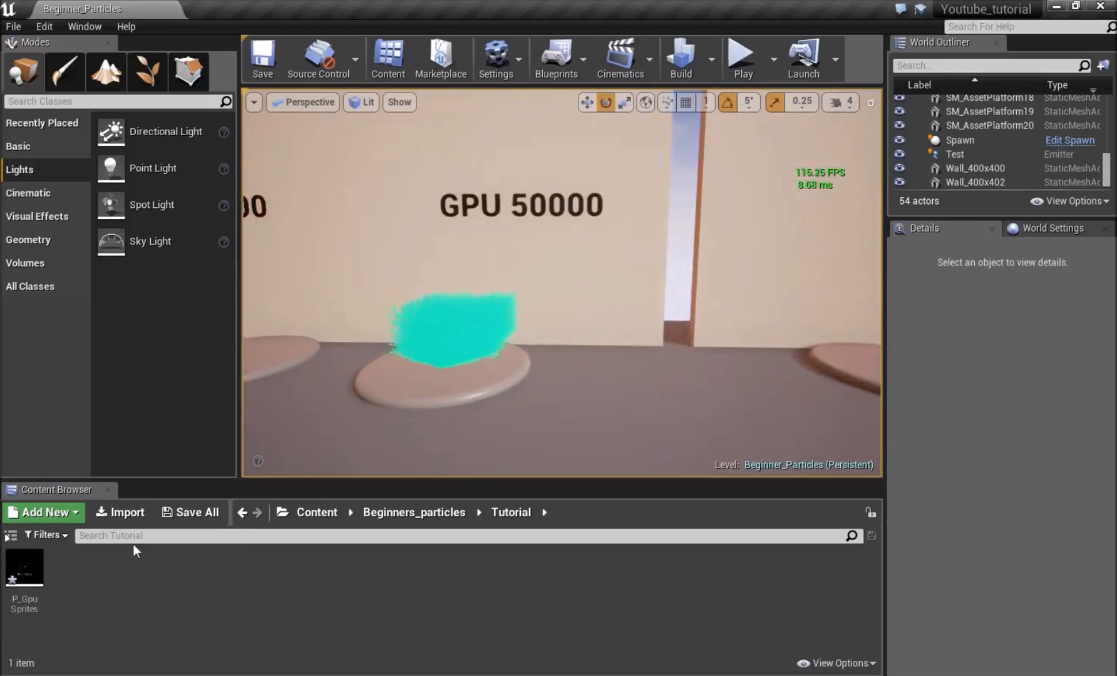
click(25, 575)
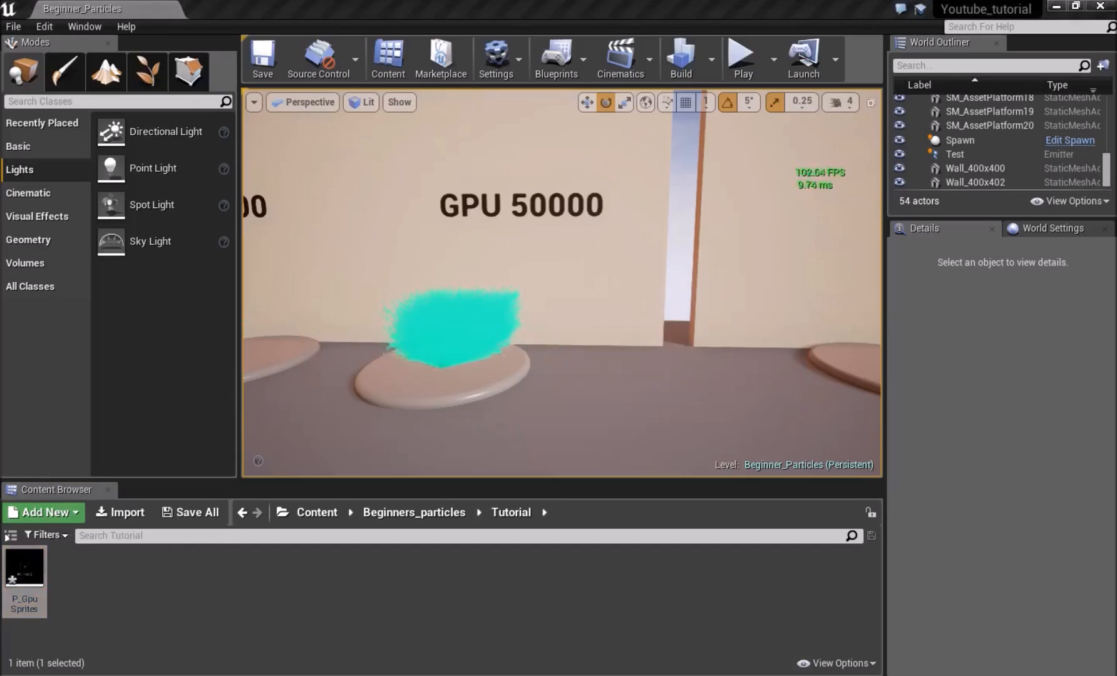
key(ctrl+shift+h)
drag(1, 75, 837, 144)
double_click(851, 140)
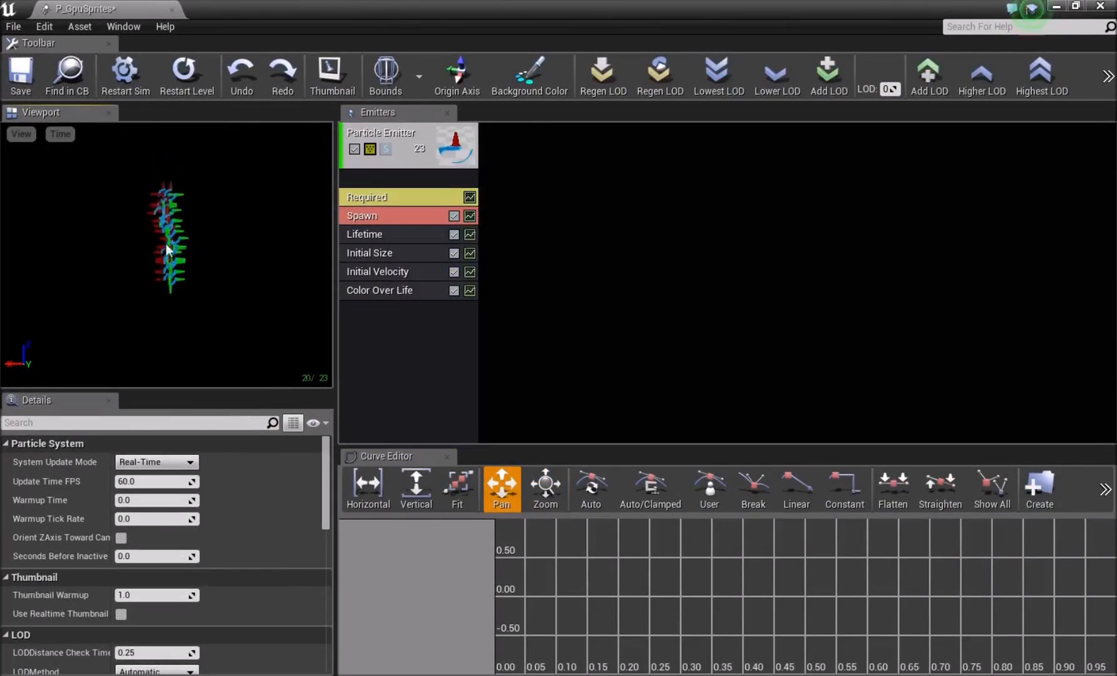
mouse_move(176, 231)
mouse_down()
mouse_move(176, 169)
mouse_move(177, 251)
mouse_up()
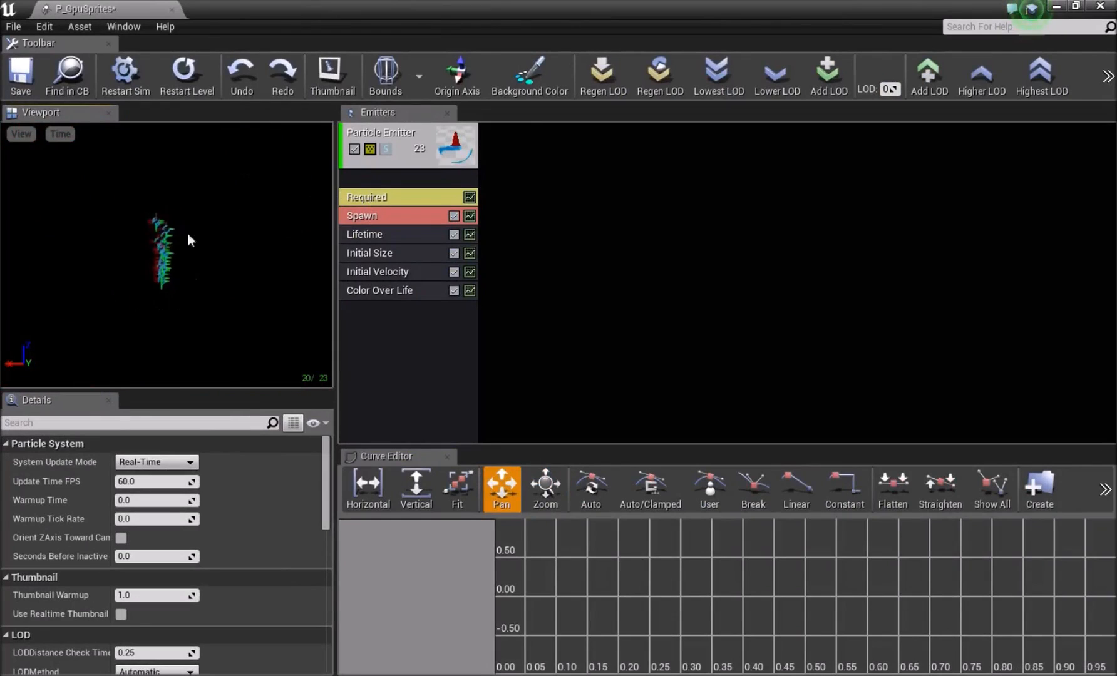
Step: Move the particle editor window aside and create a material named M_GpuSprites in the Tutorial folder
drag(887, 7, 875, 109)
drag(805, 110, 747, 72)
click(125, 609)
right_click(100, 584)
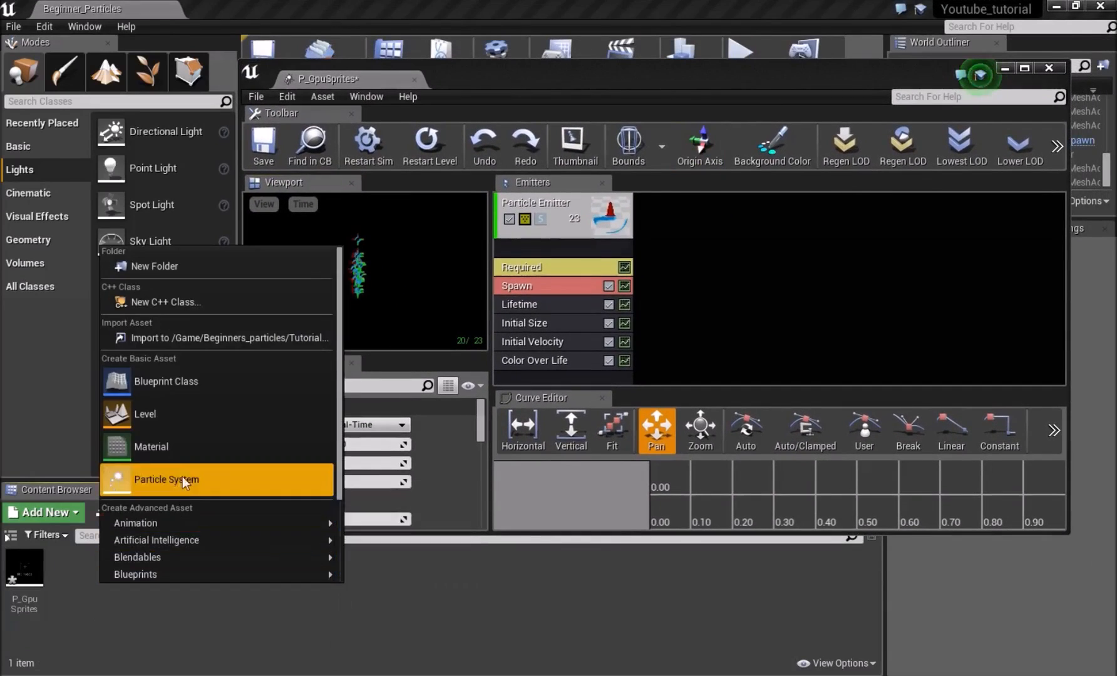
click(166, 455)
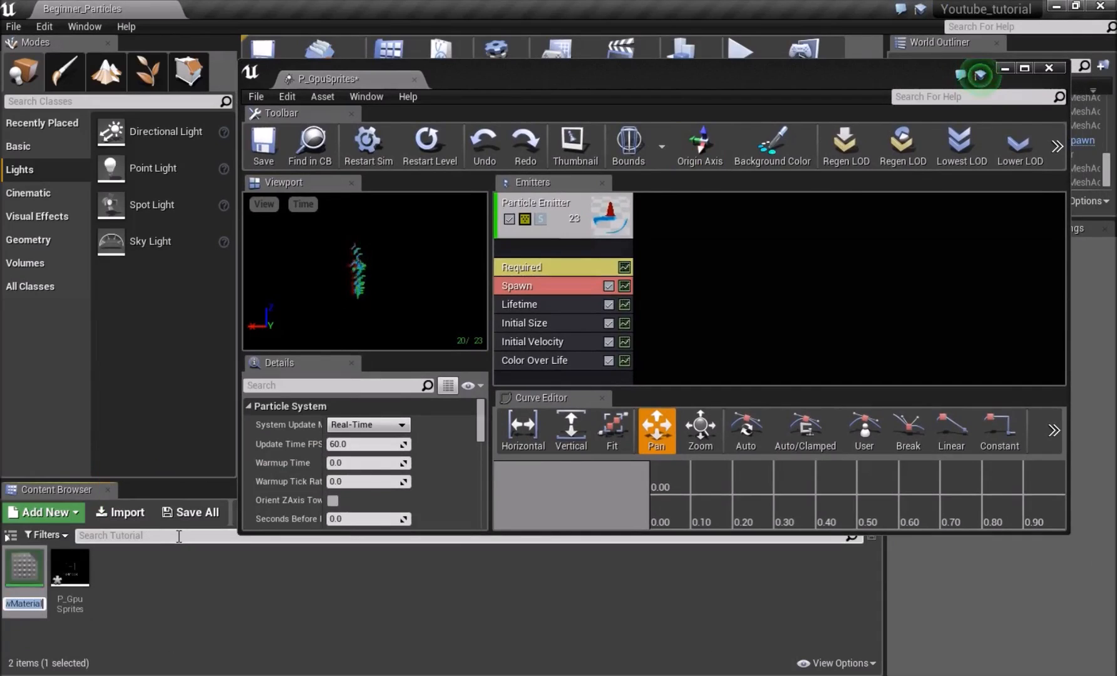
text(M_)
text(GpuSpr)
text(ites)
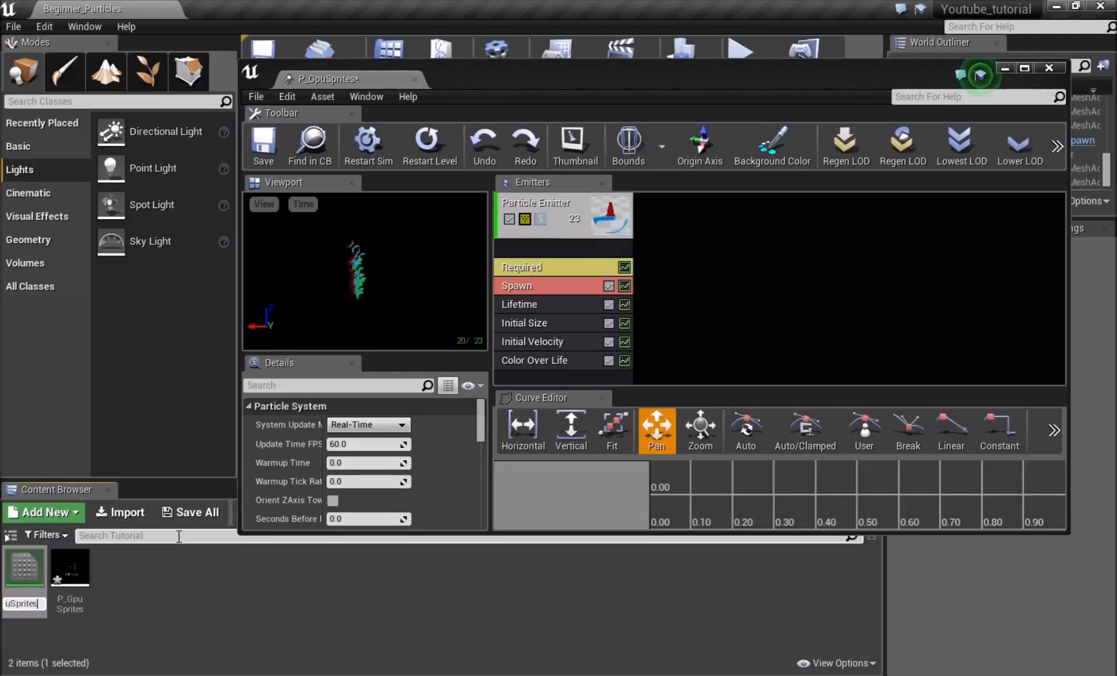
key(Return)
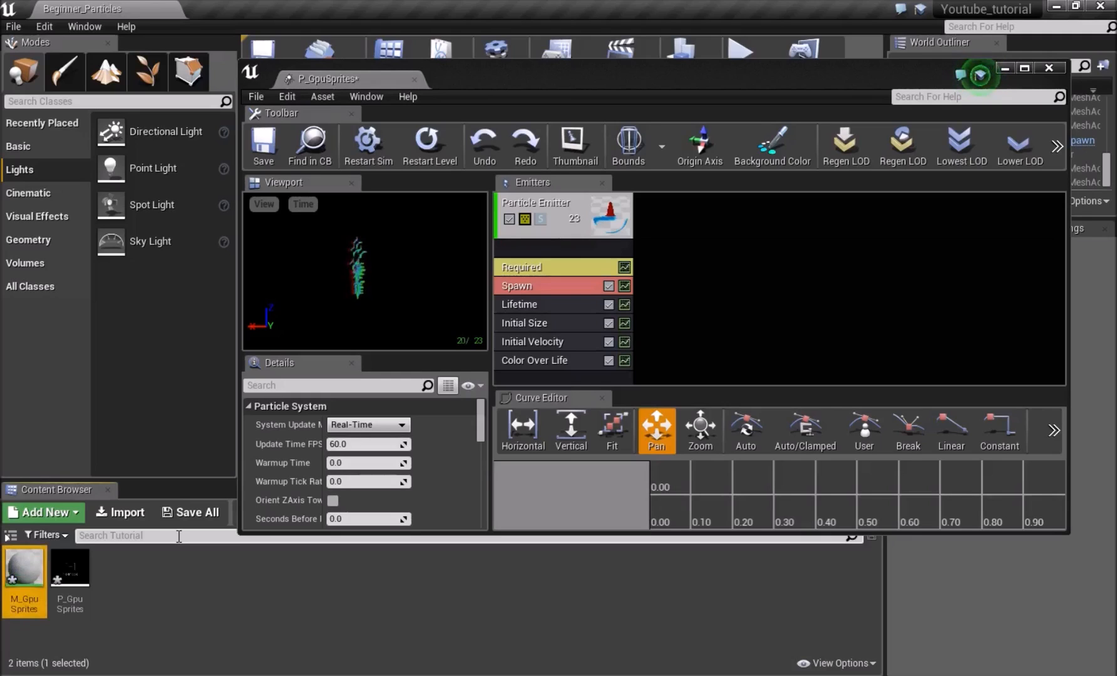
Step: Open the M_GpuSprites material for editing in a maximized window
double_click(35, 582)
double_click(633, 70)
right_drag(362, 155, 498, 263)
scroll(438, 270, up, 2)
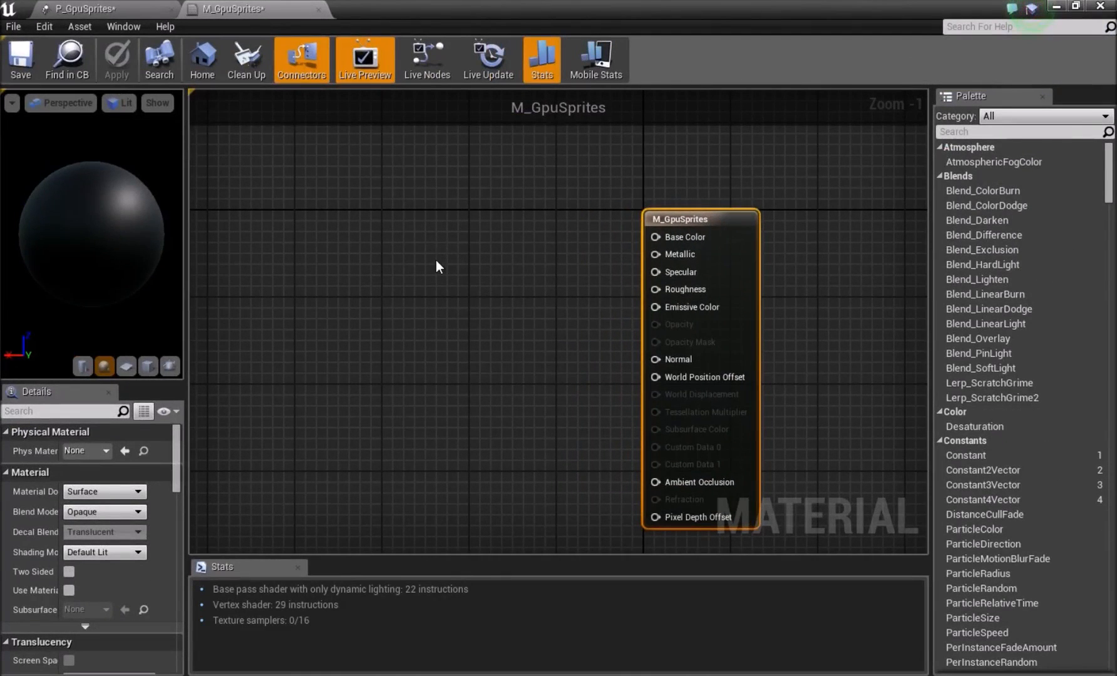
Step: Add a ParticleColor node to the material graph and place it to the left of the M_GpuSprites node
right_click(416, 242)
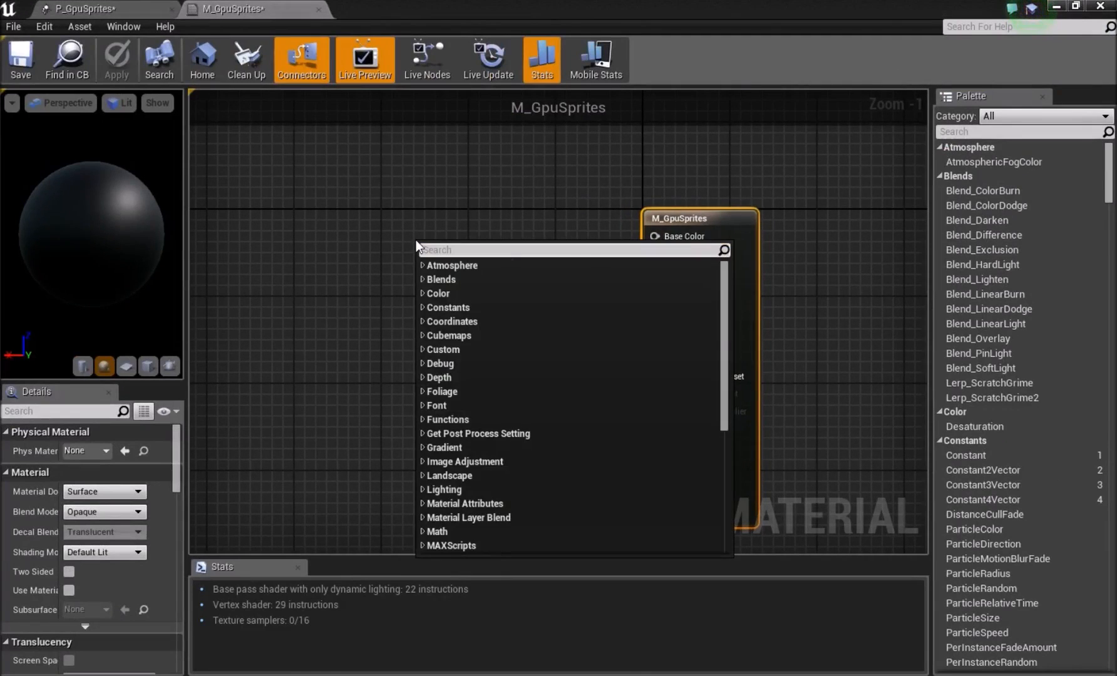
text(particle)
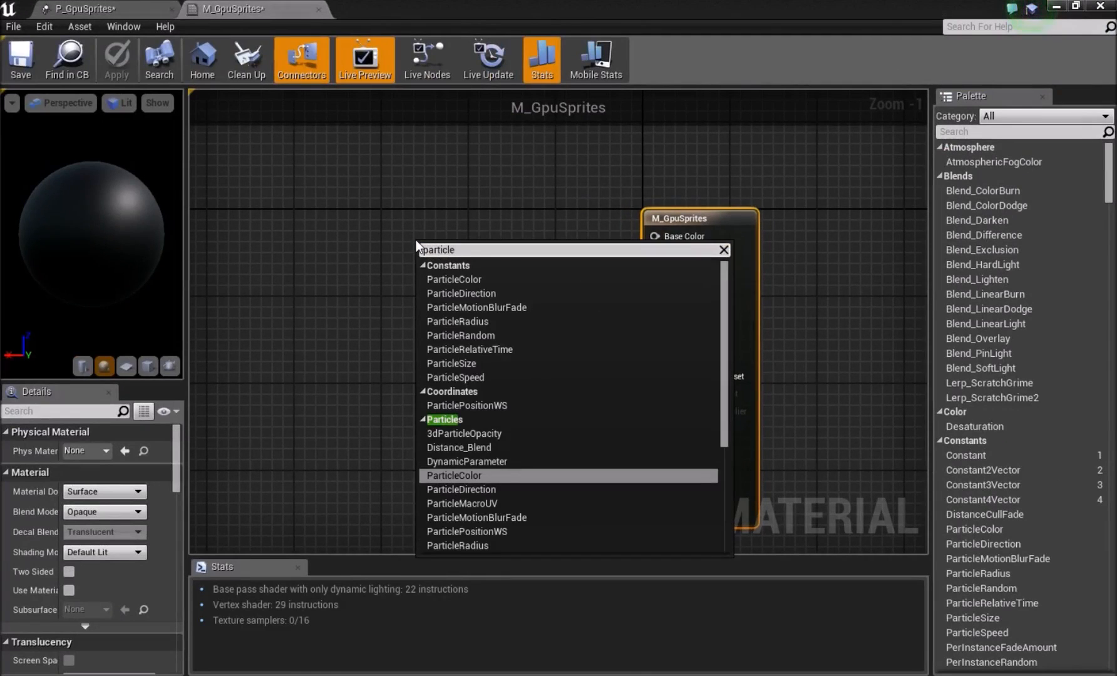
key(Return)
drag(427, 243, 395, 238)
click(477, 215)
click(440, 215)
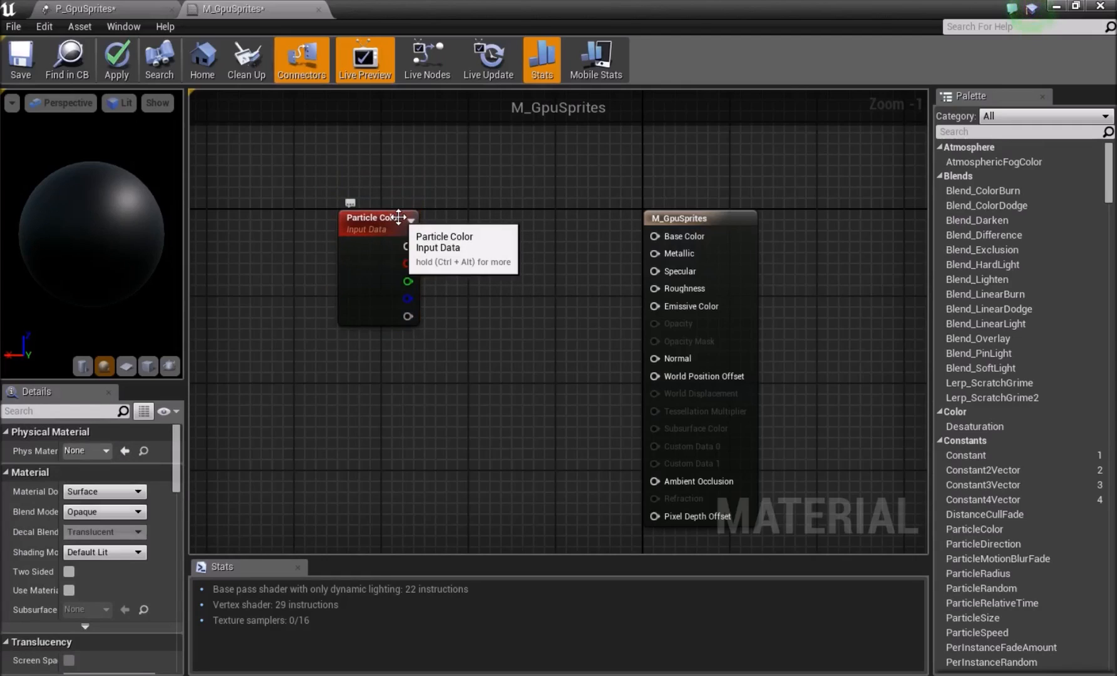
Step: Move the Particle Color node farther to the left of the M_GpuSprites node
drag(397, 265, 386, 265)
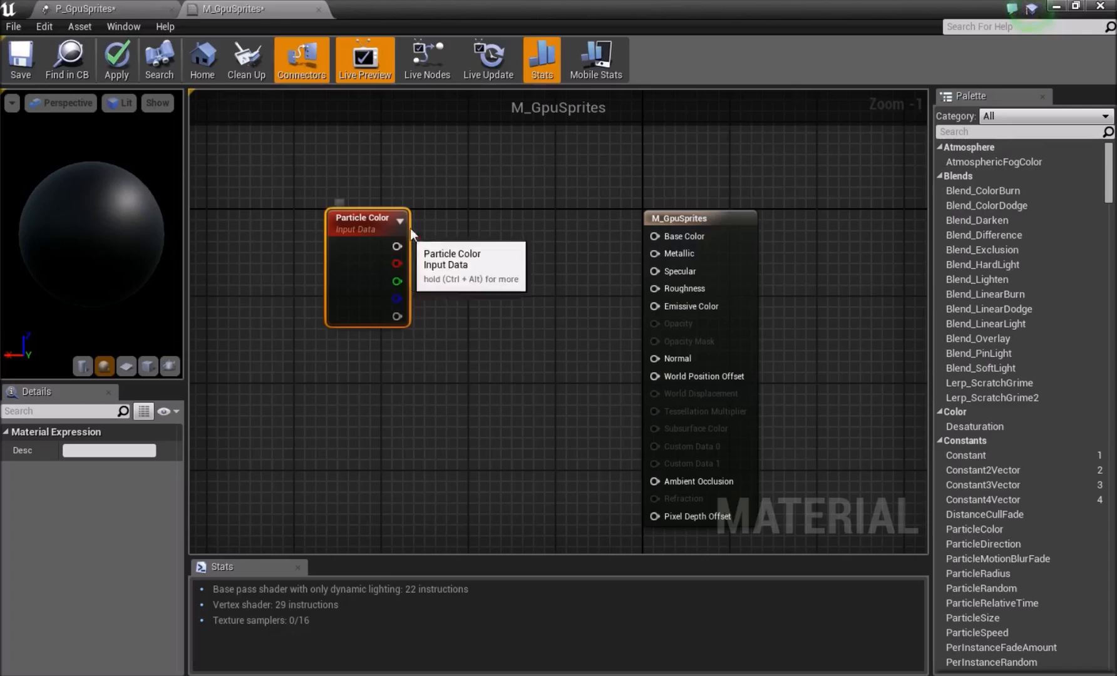
click(476, 256)
right_drag(476, 278, 466, 239)
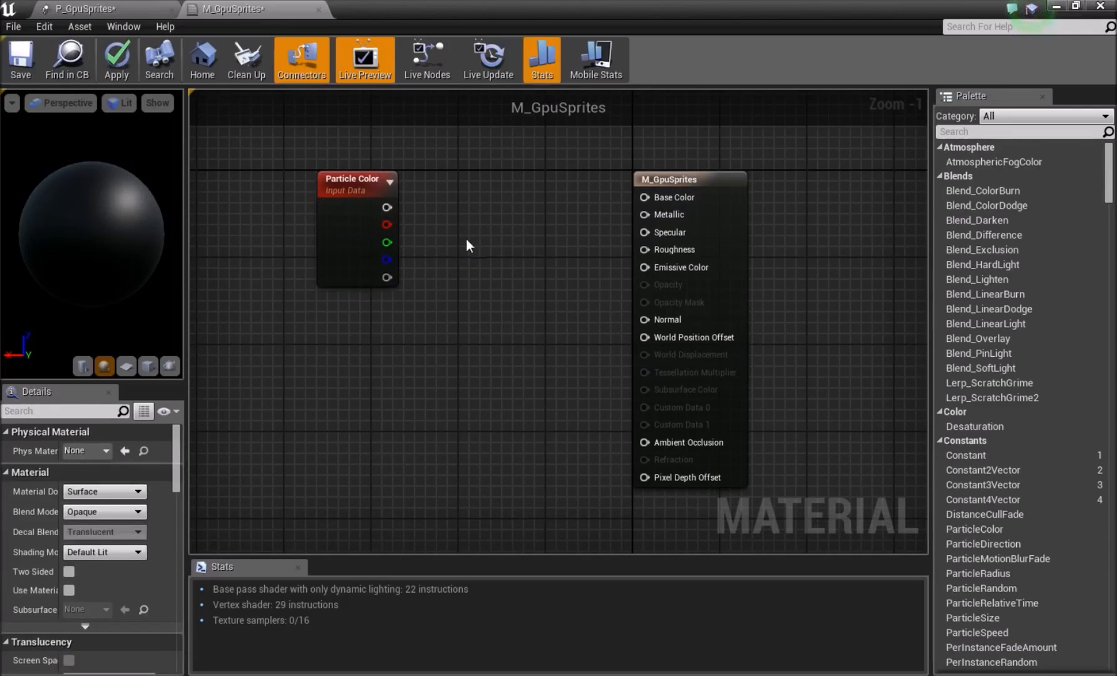
drag(337, 216, 326, 215)
click(426, 223)
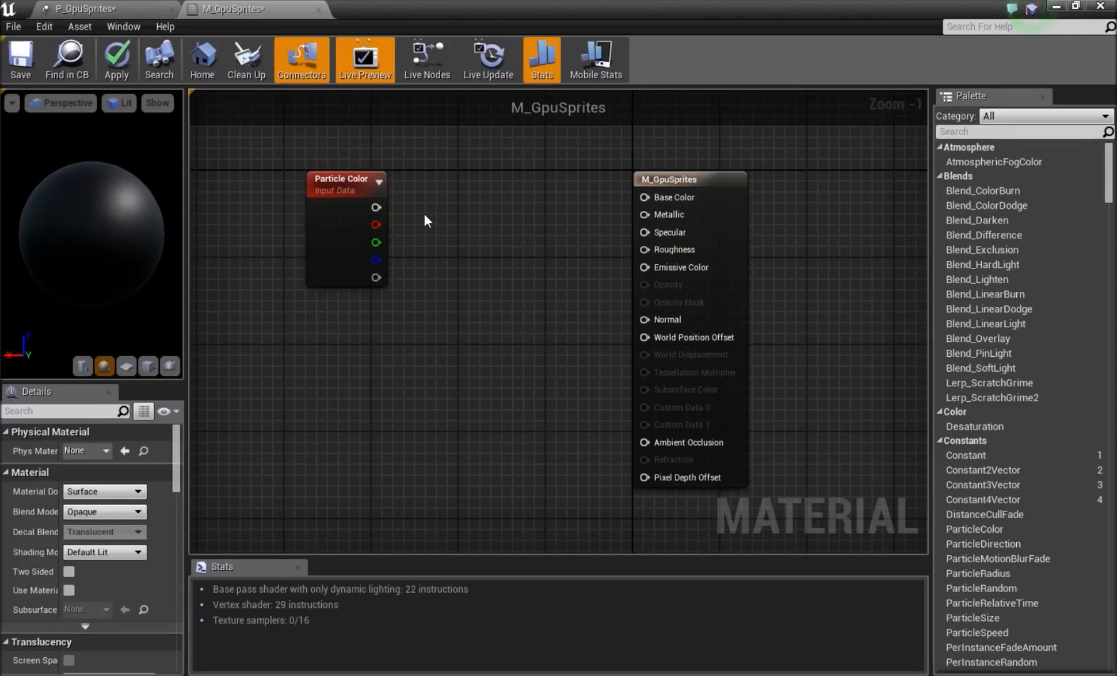
Step: Add a RadialGradientExponential node to the material graph and place it below the Particle Color node
right_click(350, 336)
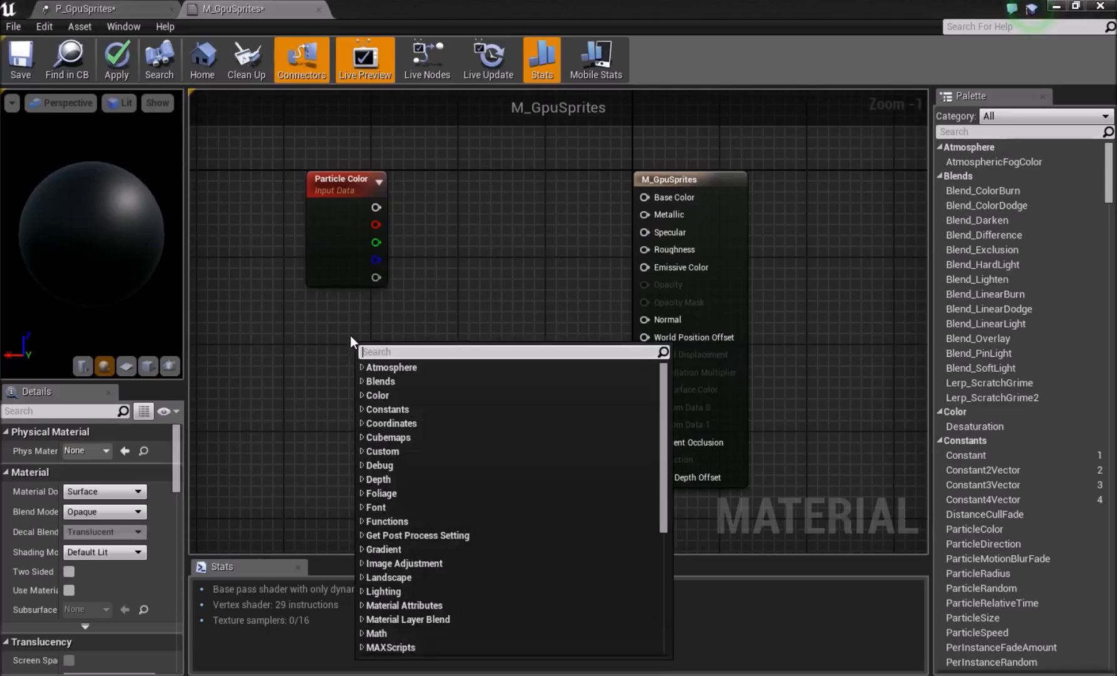
text(radial)
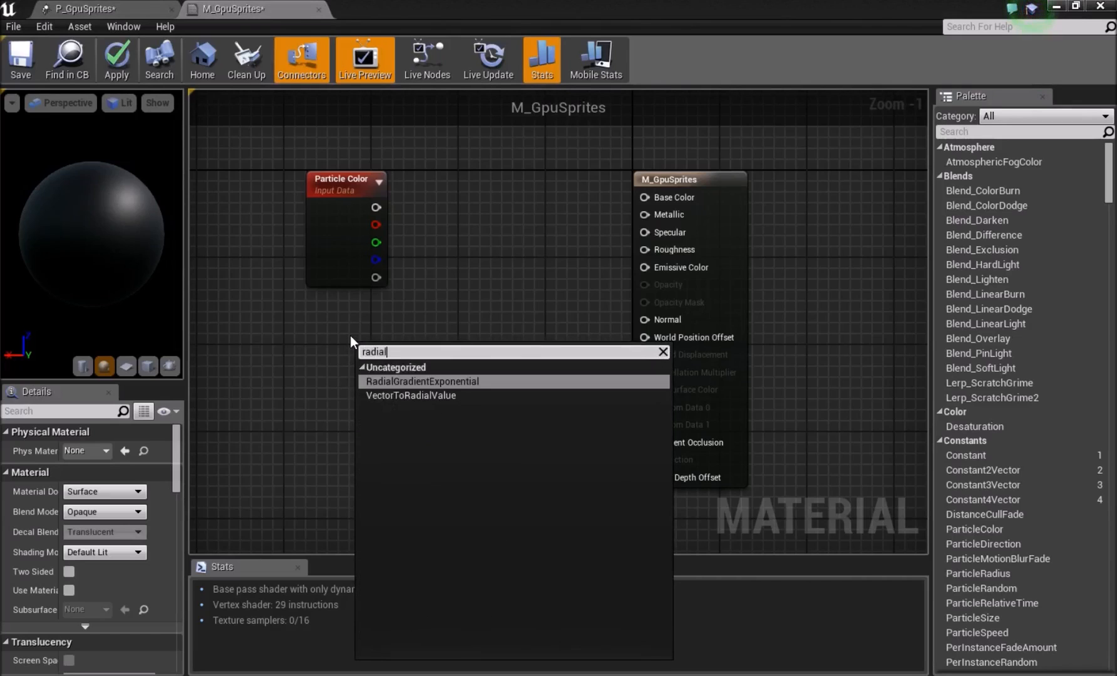
click(468, 382)
drag(378, 365, 309, 378)
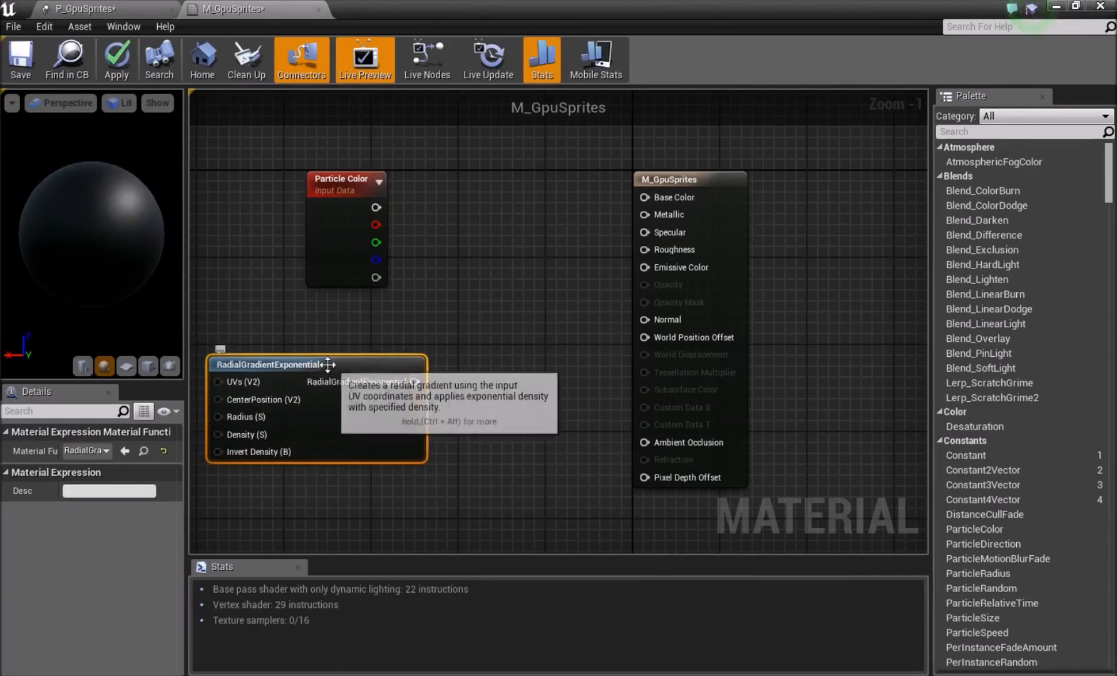
click(554, 399)
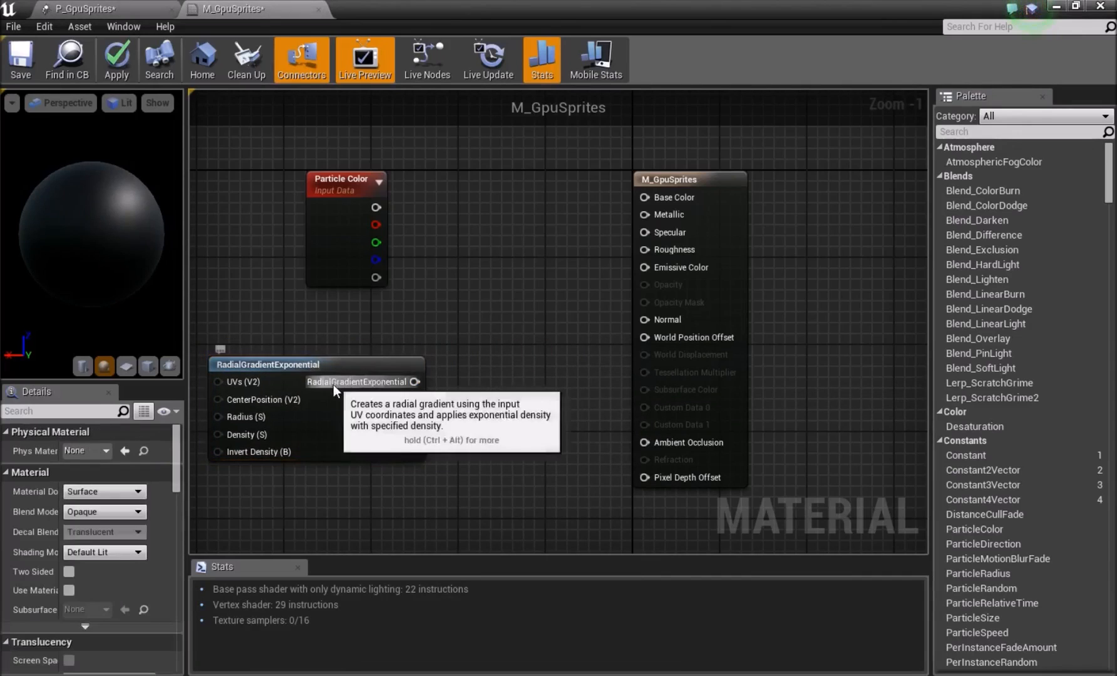
click(306, 363)
right_drag(407, 317, 365, 325)
click(365, 325)
right_drag(314, 373, 272, 399)
drag(273, 400, 241, 399)
click(276, 370)
right_drag(244, 399, 261, 416)
Step: Preview the radial gradient on the sphere by connecting RadialGradientExponential to Base Color, and break that connection again
drag(305, 430, 587, 250)
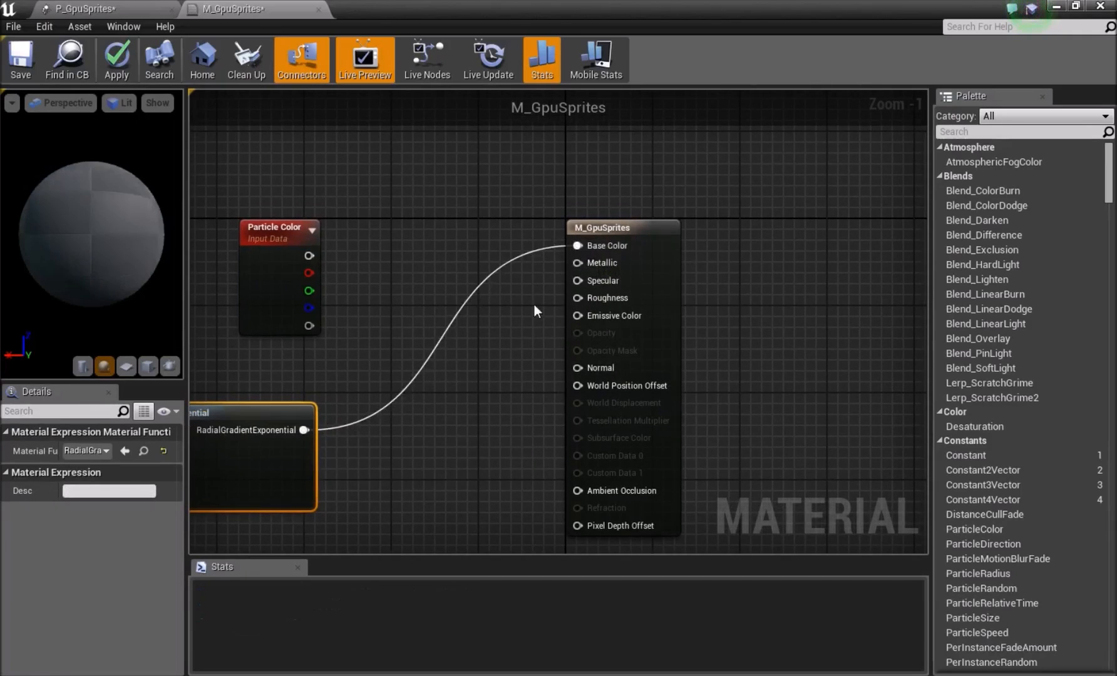
click(534, 305)
mouse_move(127, 267)
mouse_down()
mouse_move(147, 236)
mouse_move(145, 179)
mouse_up()
drag(116, 217, 90, 237)
drag(165, 188, 126, 213)
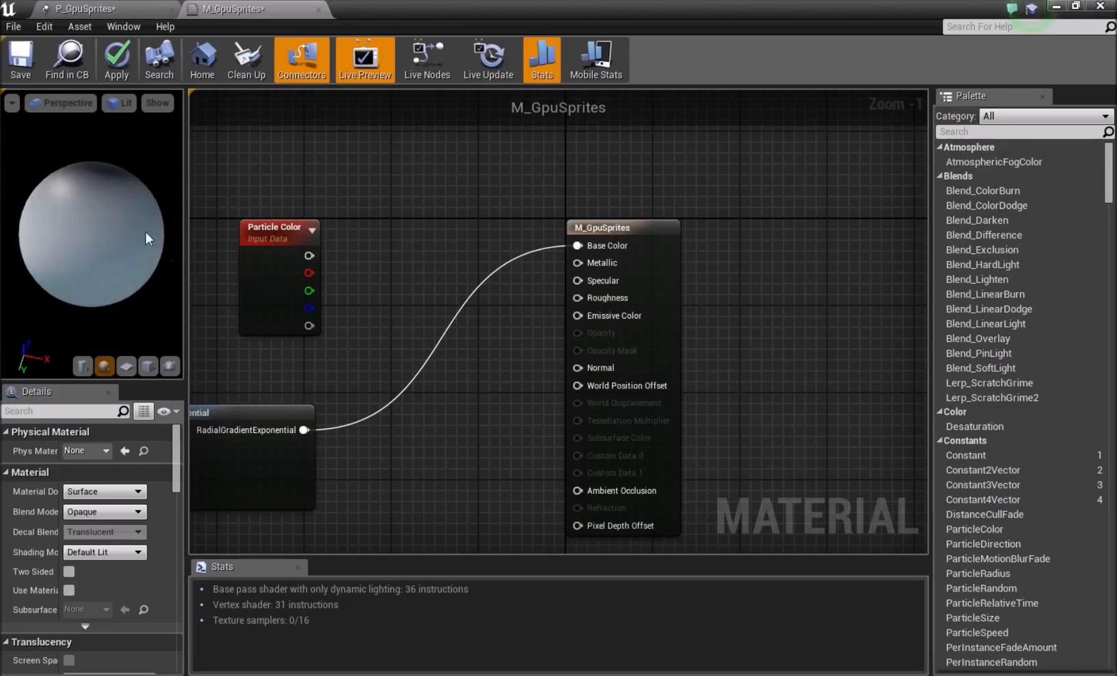
right_drag(323, 428, 375, 391)
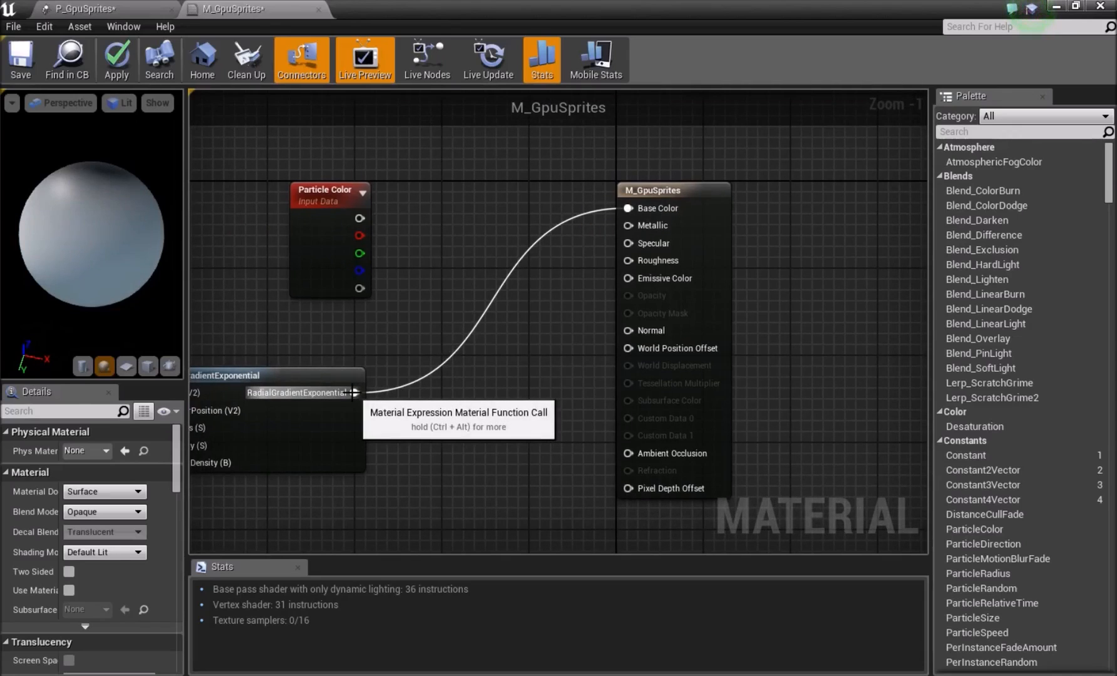
alt+click(354, 393)
Step: Add two Multiply nodes, one above the other, between the input nodes and the M_GpuSprites node
right_drag(457, 297, 444, 309)
key(m)
click(452, 270)
key(m)
click(477, 401)
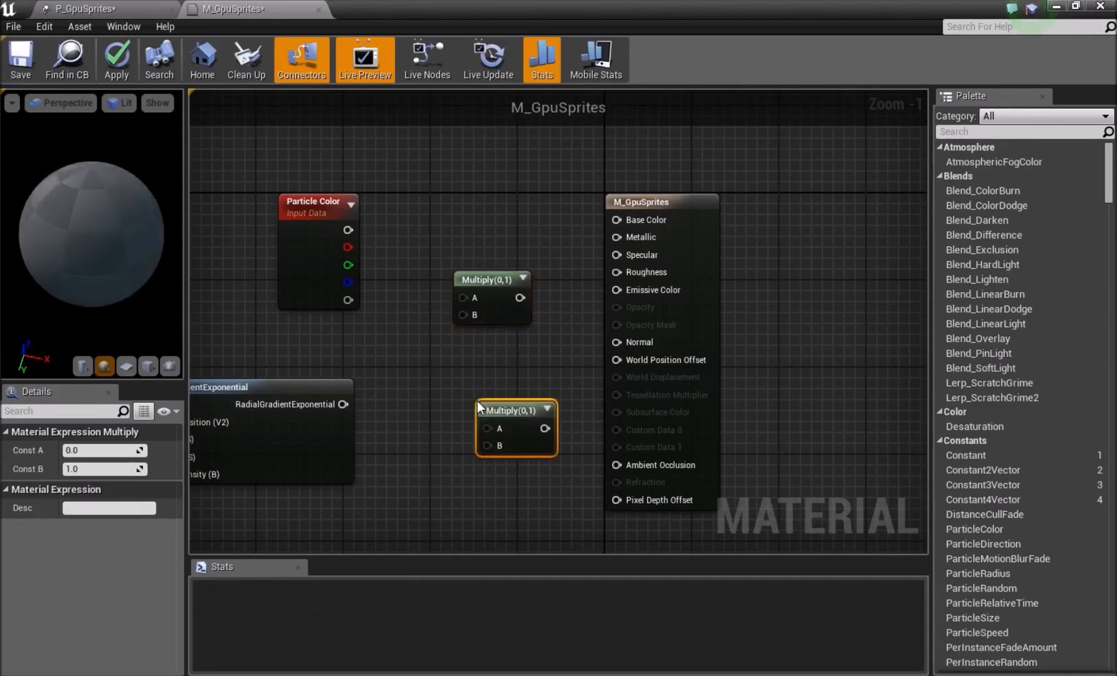
drag(479, 289, 477, 256)
Step: Multiply Particle Color's RGB by RadialGradientExponential in the upper Multiply node and its alpha by the same gradient in the lower one
drag(346, 229, 468, 266)
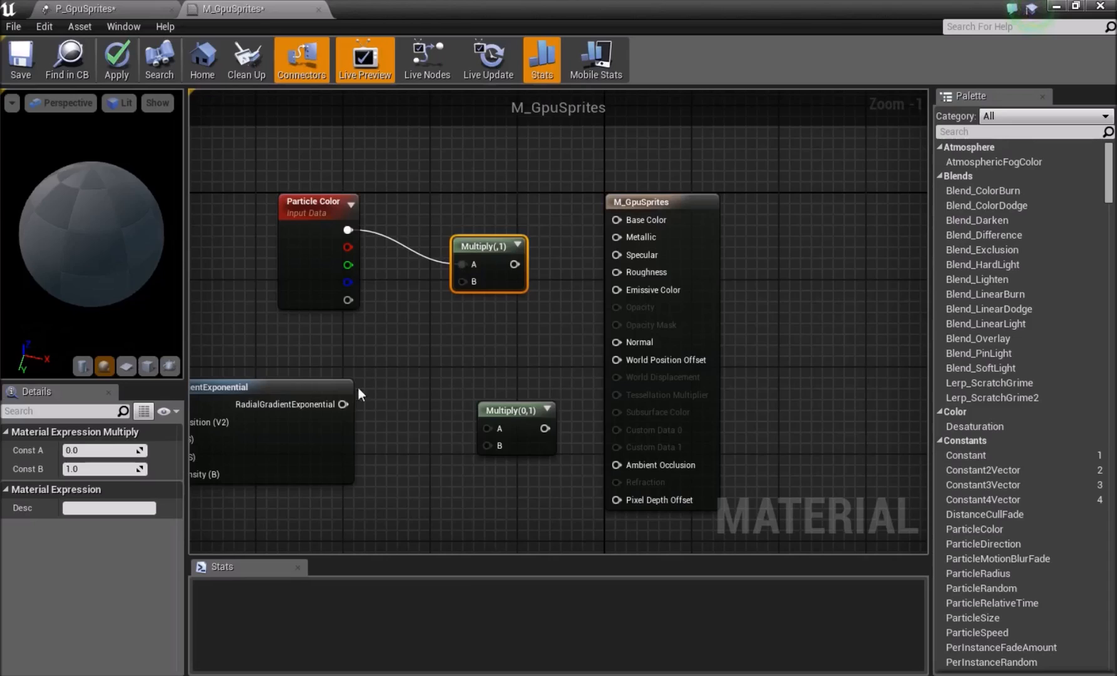
drag(343, 404, 470, 284)
drag(347, 299, 493, 433)
click(507, 370)
Step: Connect the lower Multiply node to Opacity and the upper Multiply node to Emissive Color on M_GpuSprites
right_drag(514, 358, 442, 309)
drag(438, 364, 549, 245)
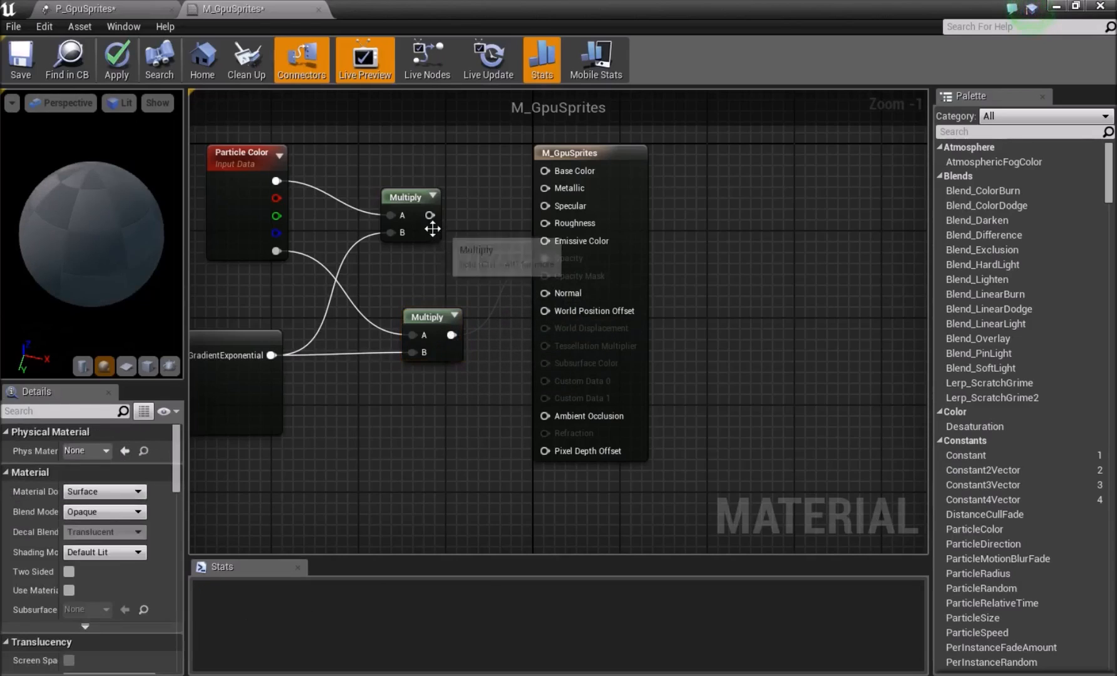
click(406, 198)
click(477, 172)
click(415, 197)
click(498, 207)
drag(427, 215, 551, 242)
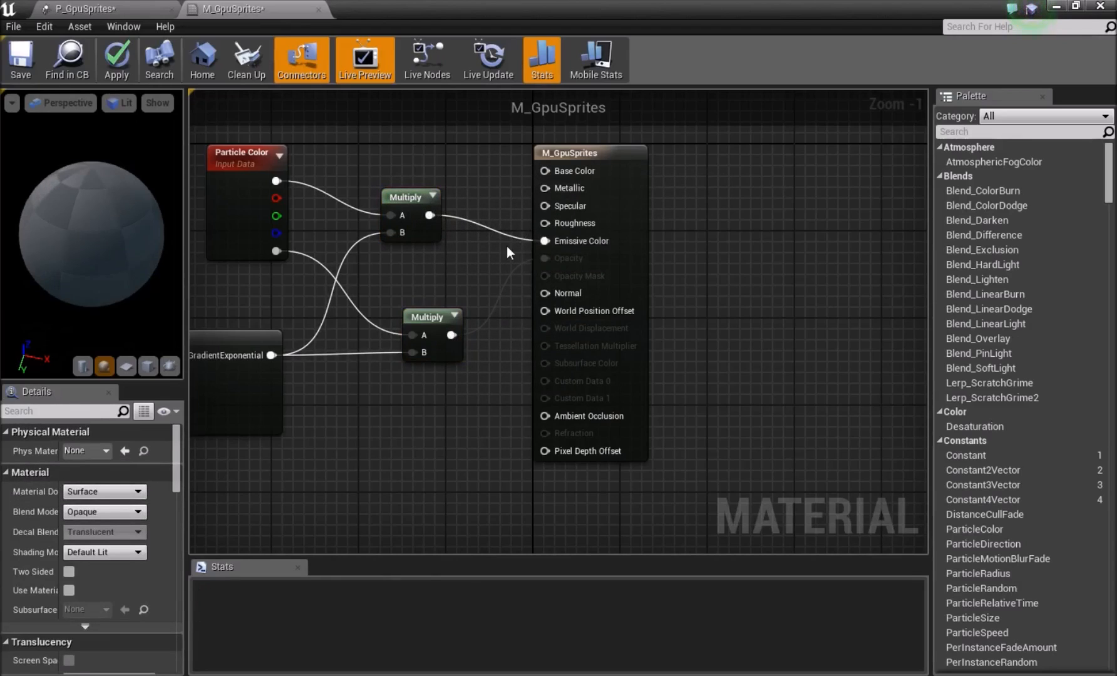
mouse_move(119, 241)
mouse_down()
mouse_move(107, 238)
mouse_move(144, 235)
mouse_move(113, 232)
mouse_move(132, 233)
mouse_up()
Step: Set the material's Blend Mode to Translucent and its translucency Lighting Mode to Surface TranslucencyVolume
click(596, 160)
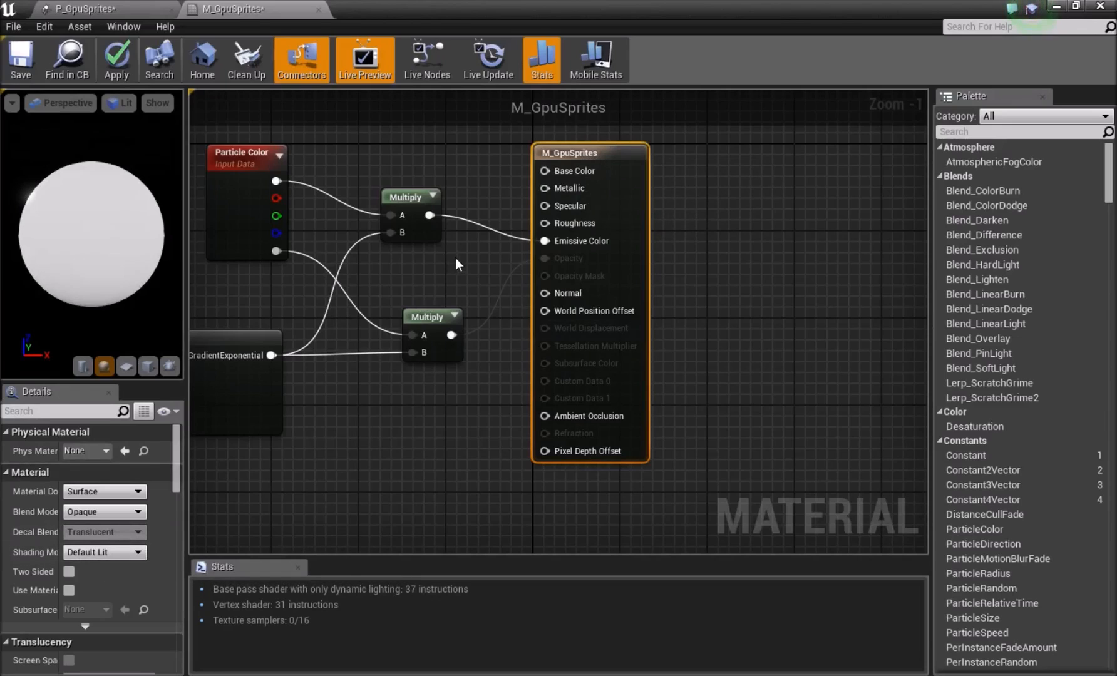
click(100, 512)
click(111, 542)
scroll(130, 505, down, 2)
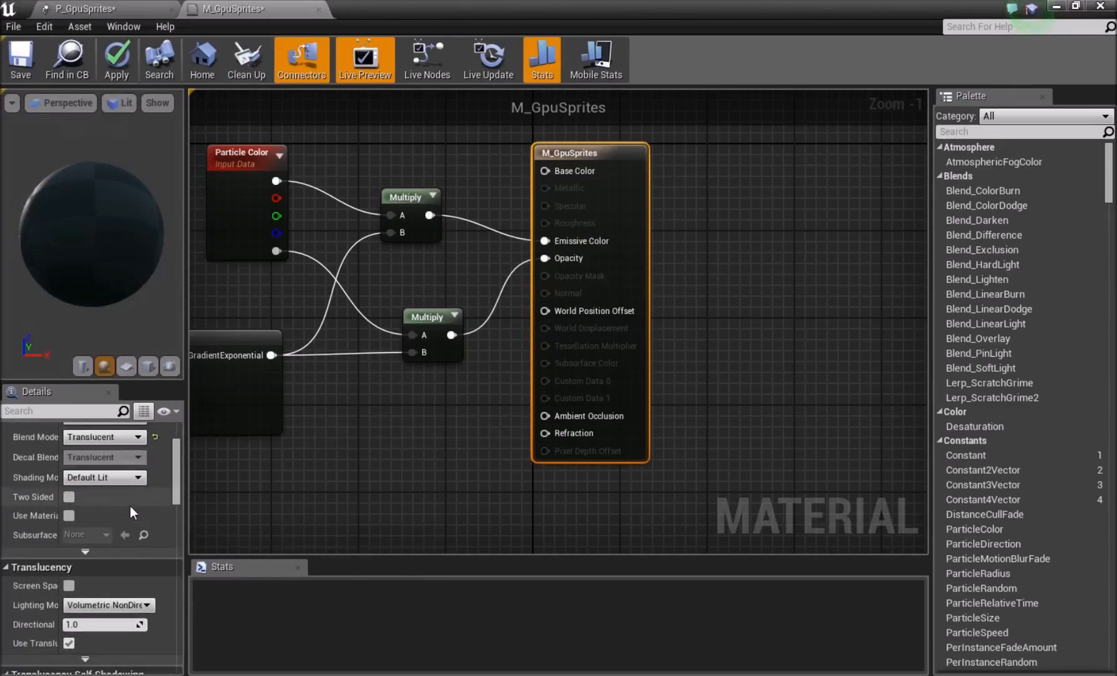
scroll(92, 499, down, 2)
click(107, 506)
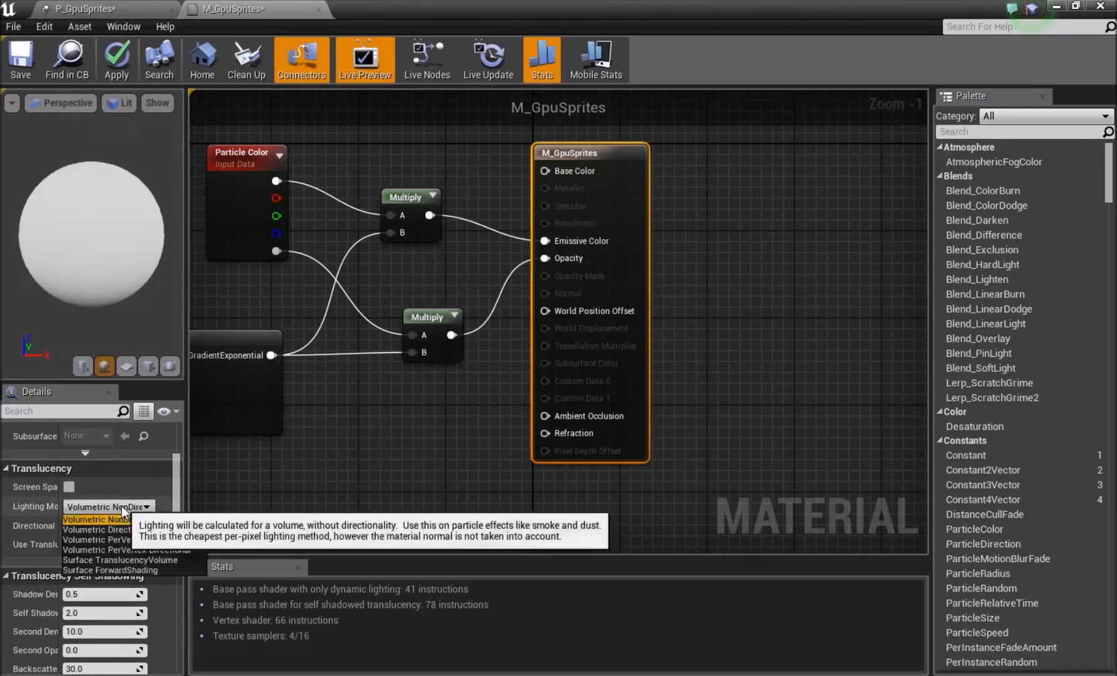
click(87, 560)
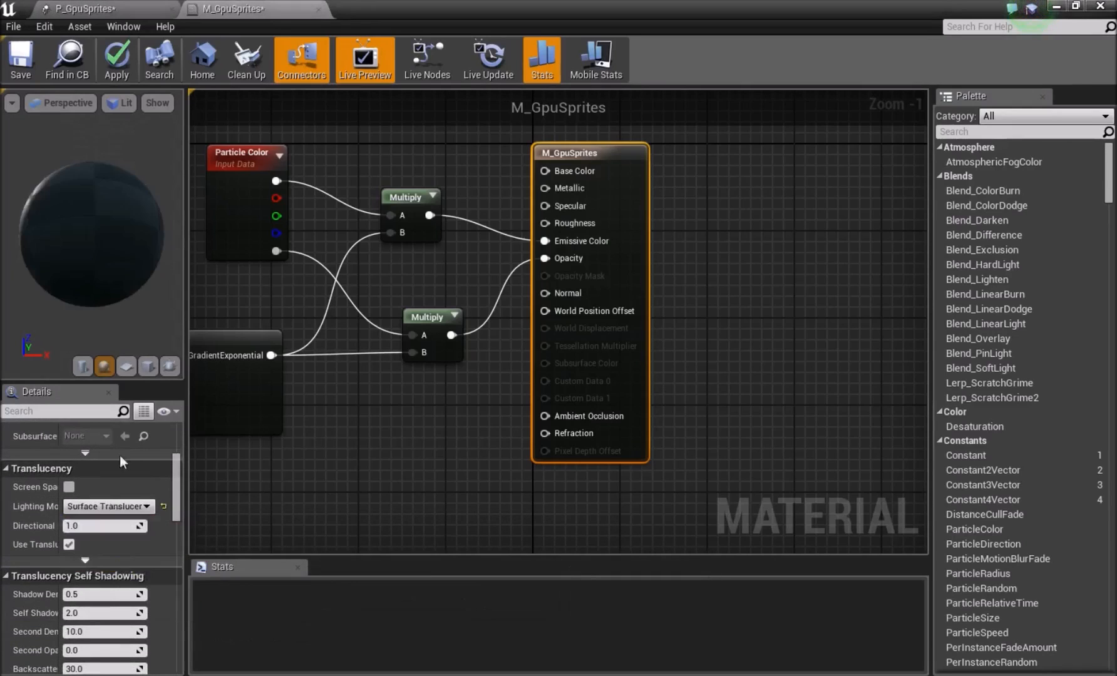
drag(100, 235, 14, 245)
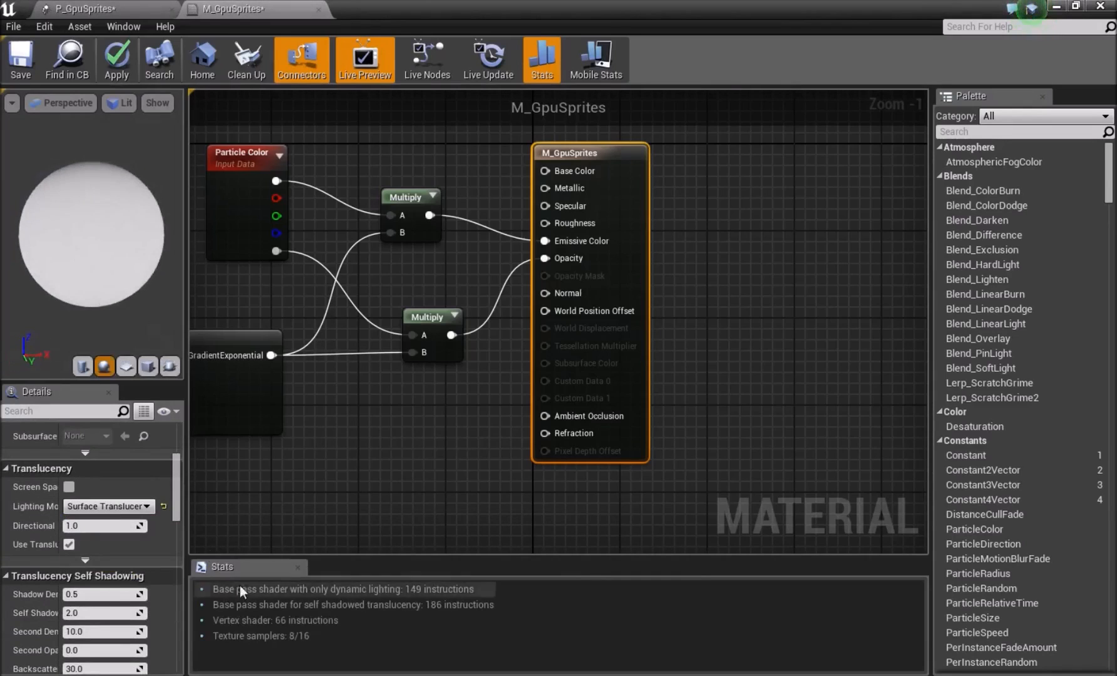
Step: Fit the whole node network in the graph and save the M_GpuSprites material
click(418, 506)
right_drag(461, 256, 473, 313)
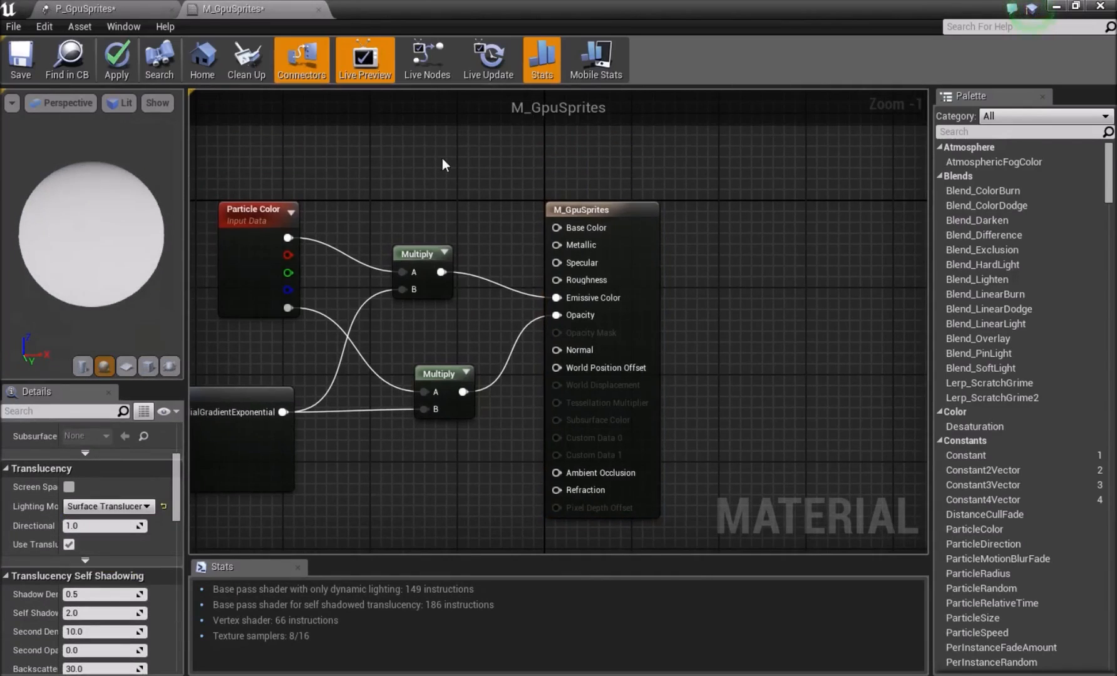
scroll(366, 161, down, 2)
right_drag(366, 161, 442, 184)
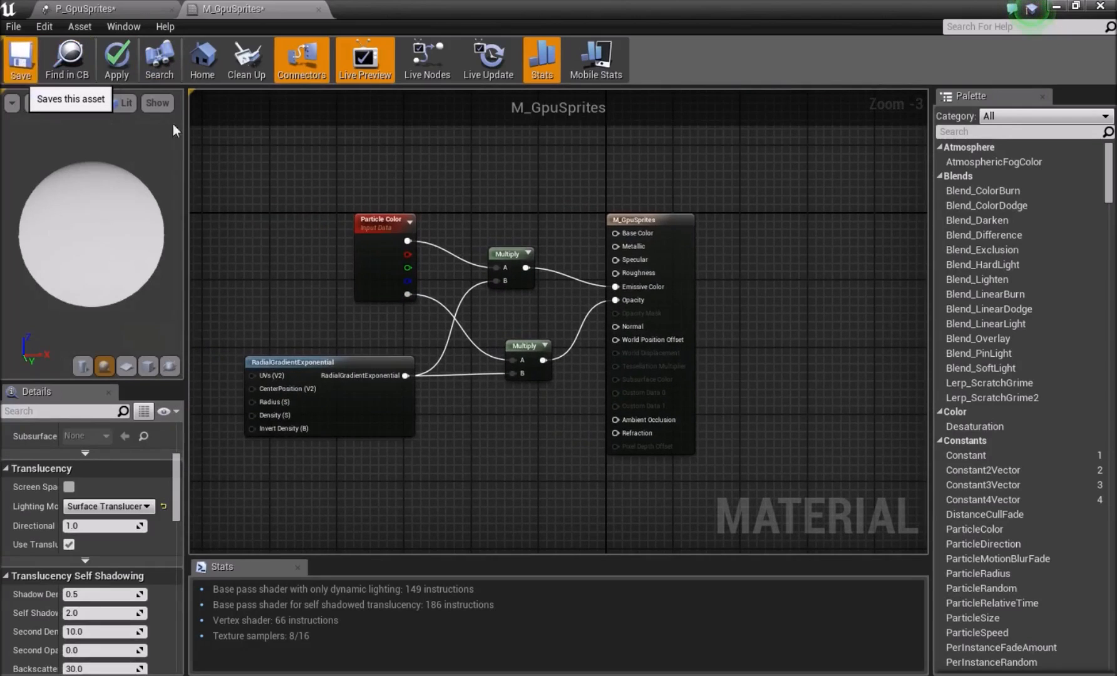
key(ctrl+s)
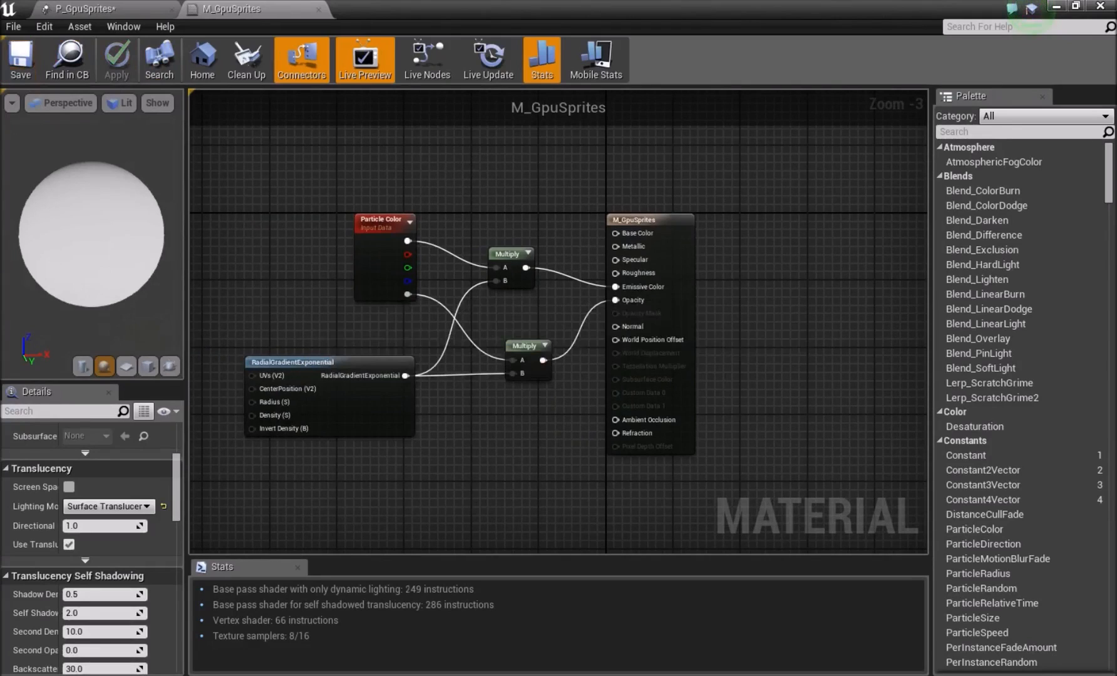
Step: Minimize the material editor window and open the P_GpuSprites particle system from the Tutorial folder
click(1055, 6)
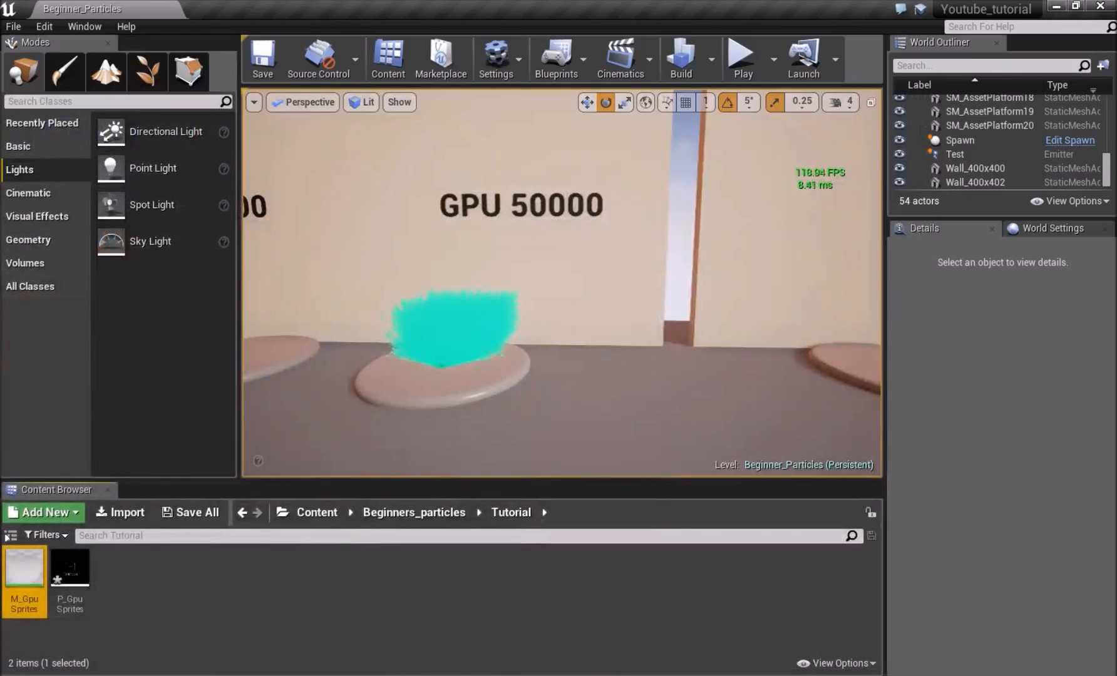
click(143, 631)
mouse_move(69, 582)
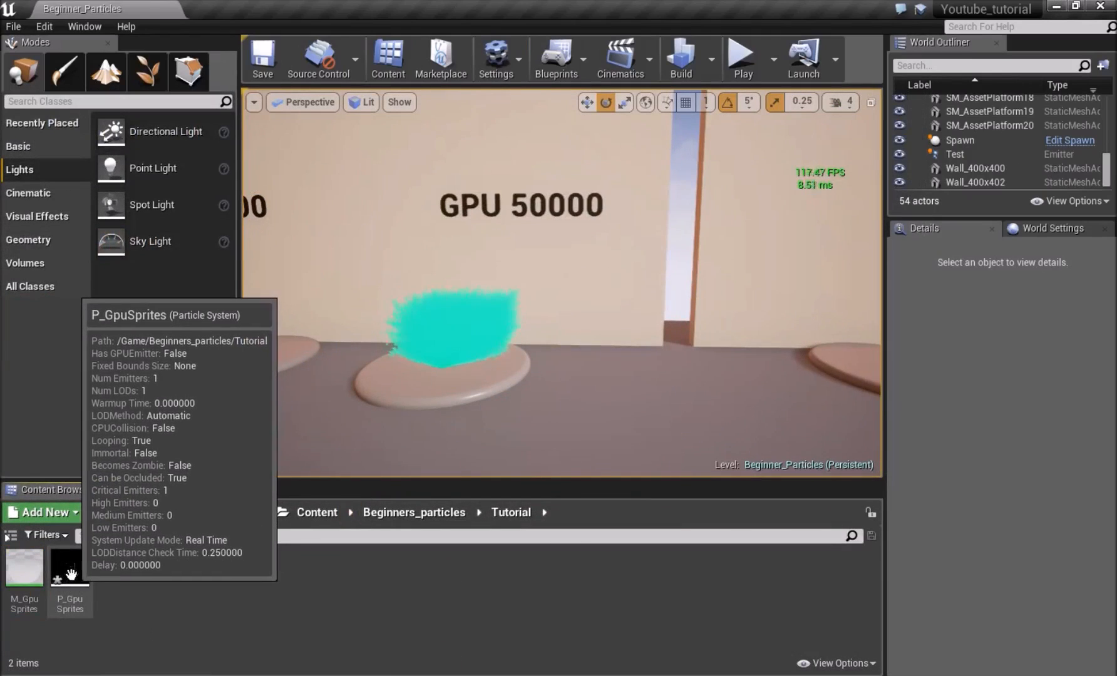
double_click(68, 583)
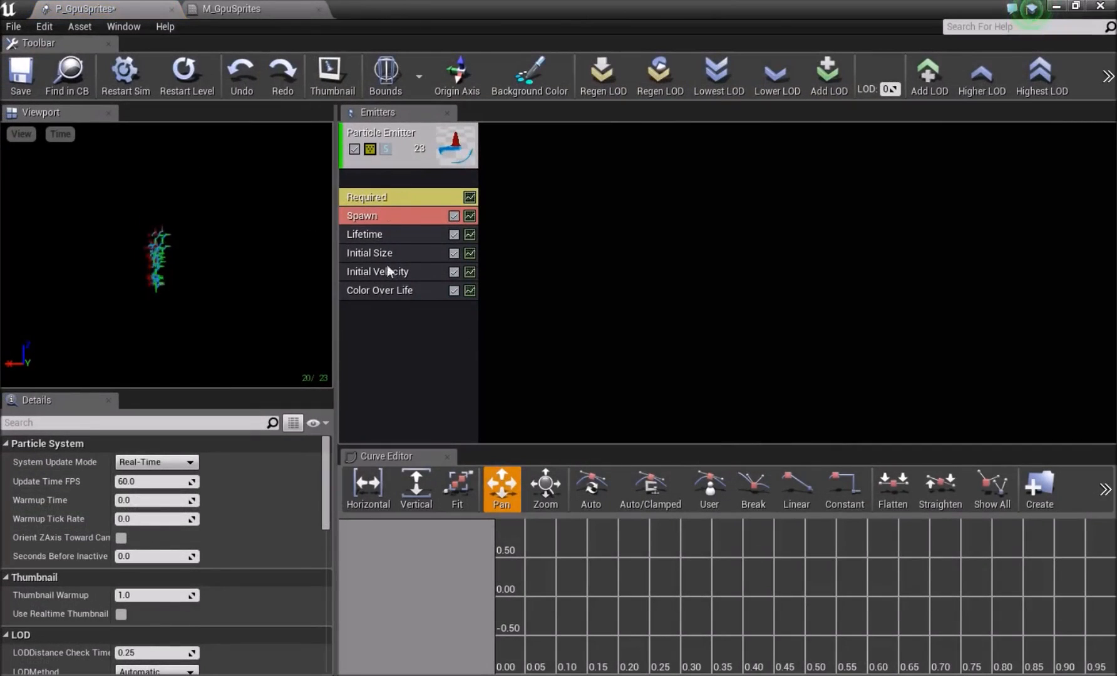
Step: Look through the emitter's available TypeData modules and the Initial Size module's settings
right_click(380, 179)
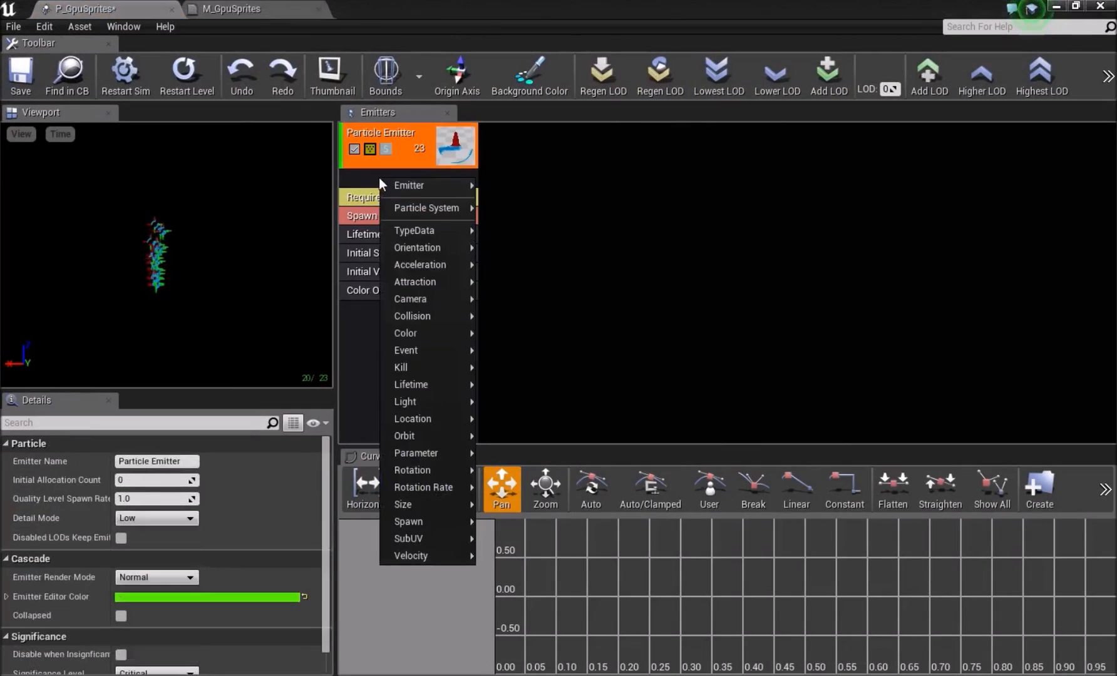
mouse_move(424, 231)
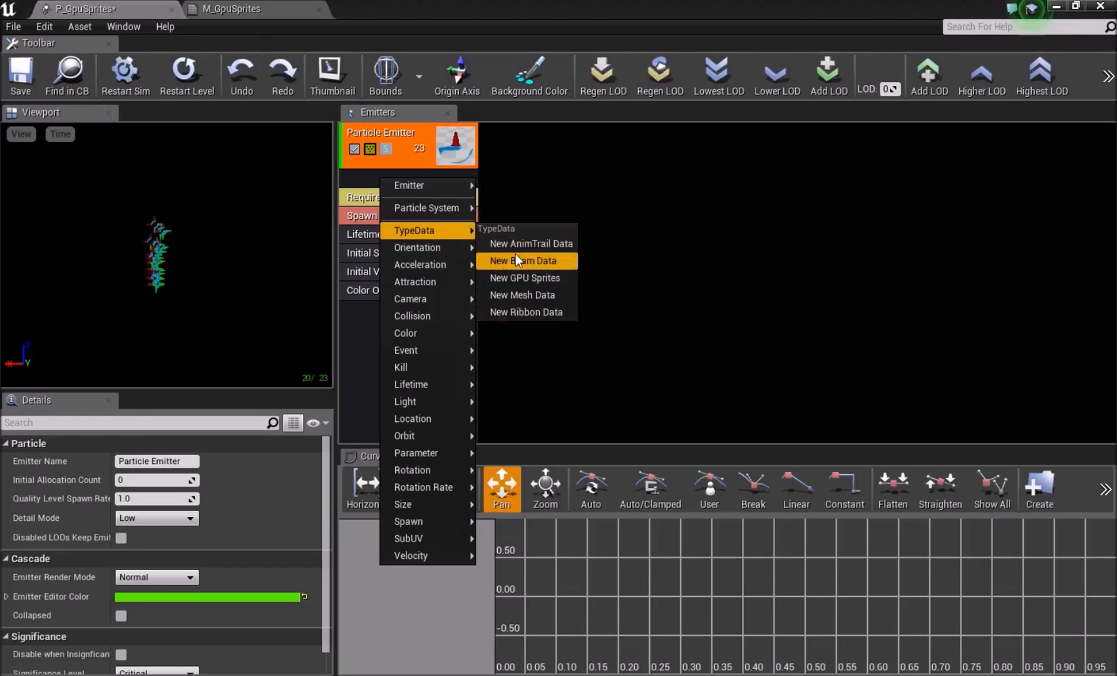
click(358, 338)
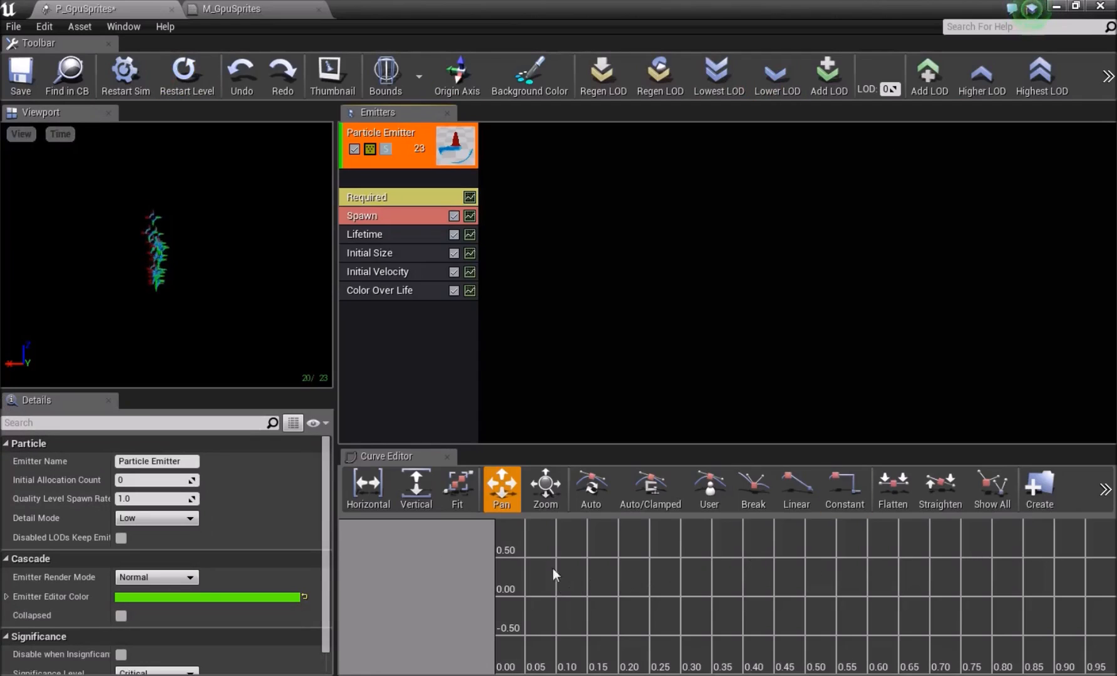
click(382, 253)
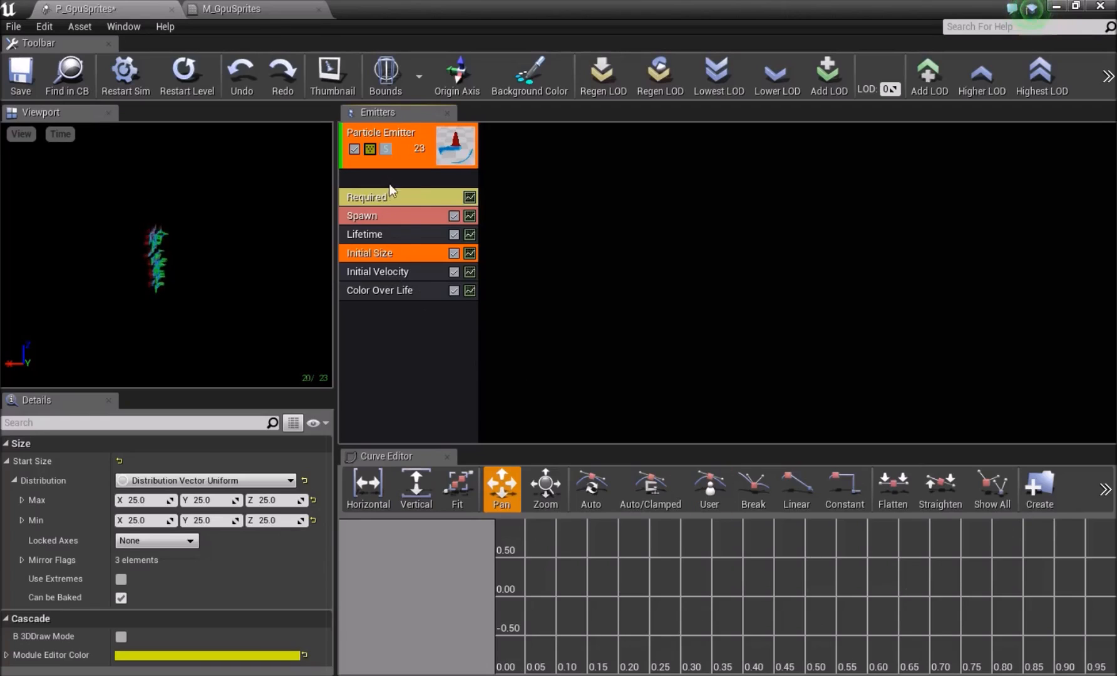
Step: Add a GPU Sprites TypeData module to the particle emitter
click(364, 177)
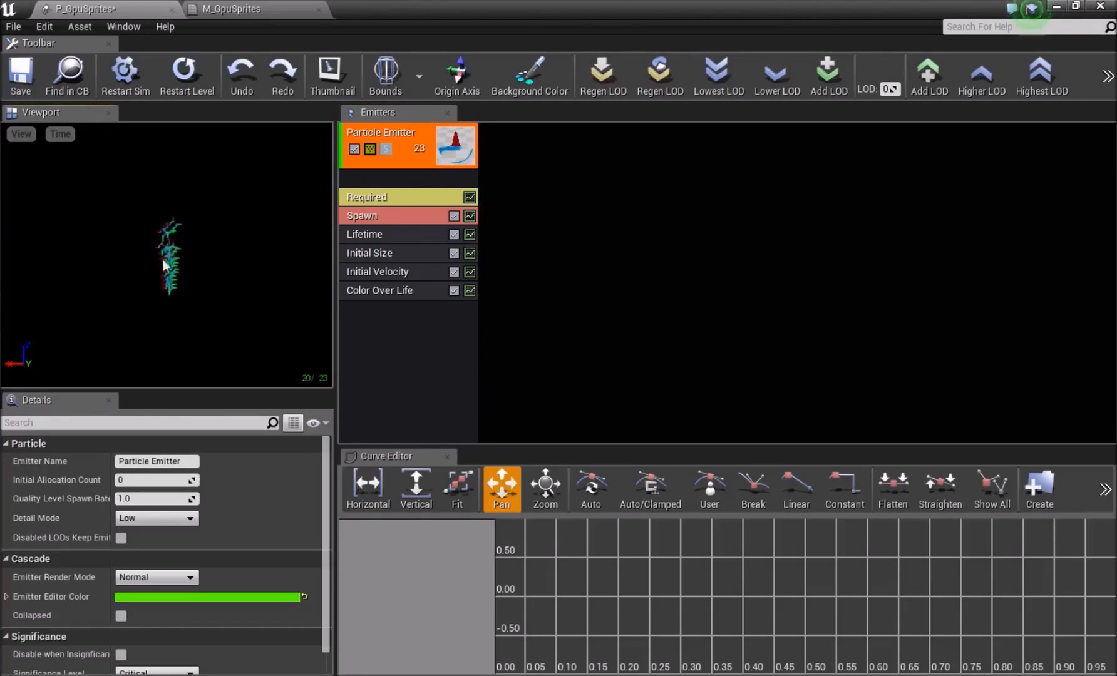
right_click(379, 174)
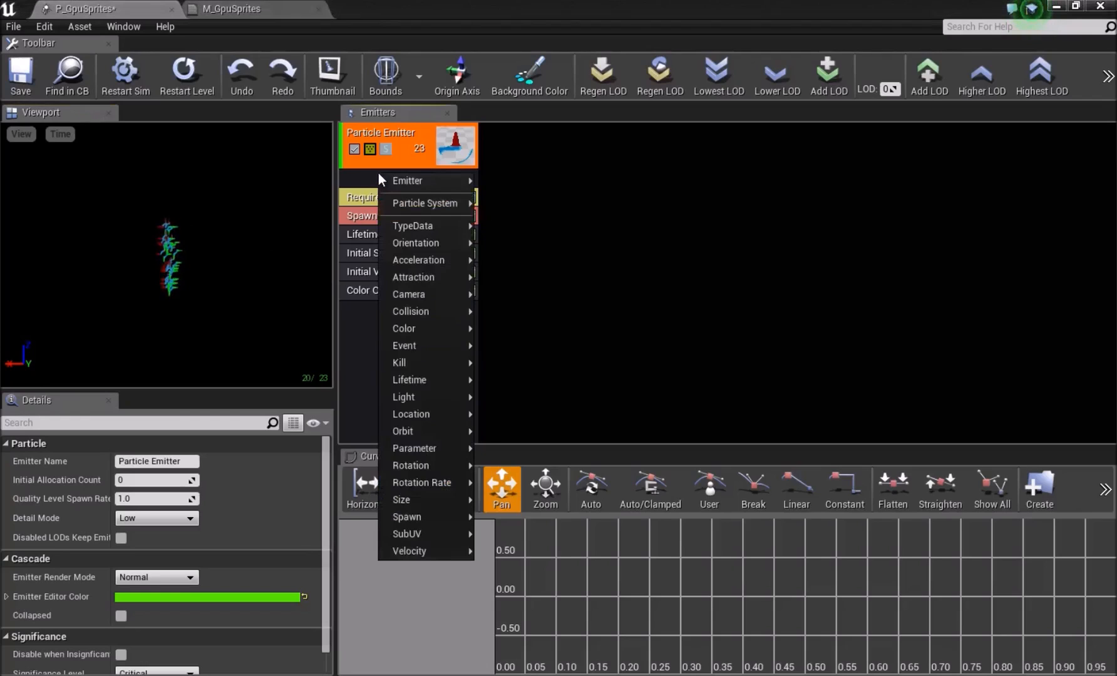
mouse_move(408, 180)
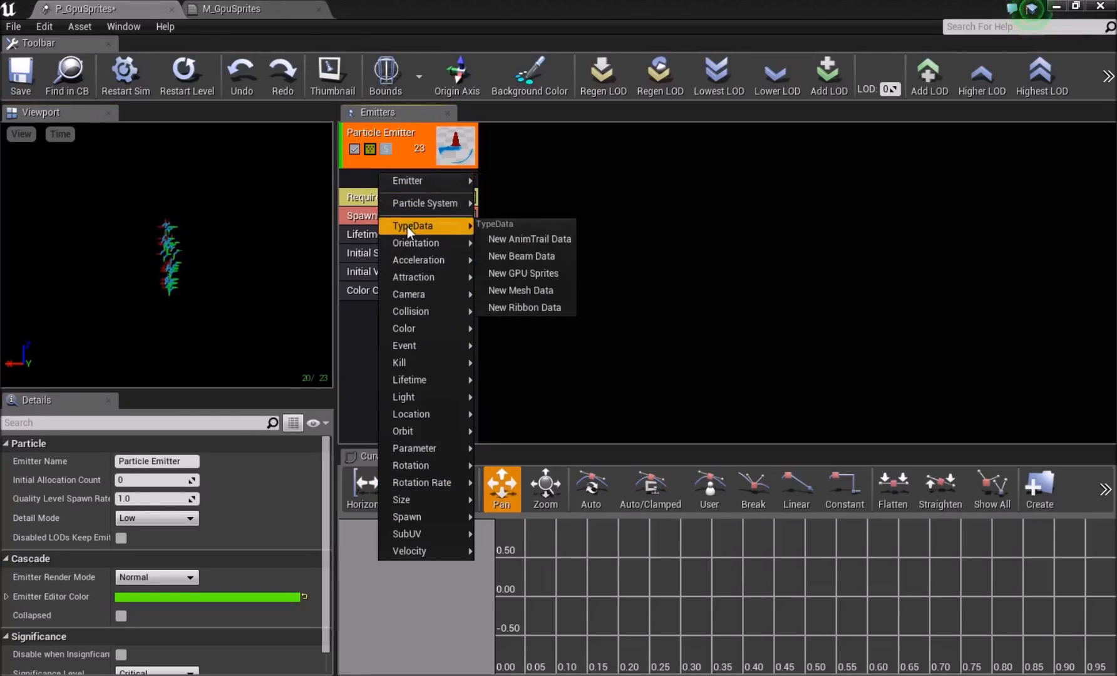
click(549, 273)
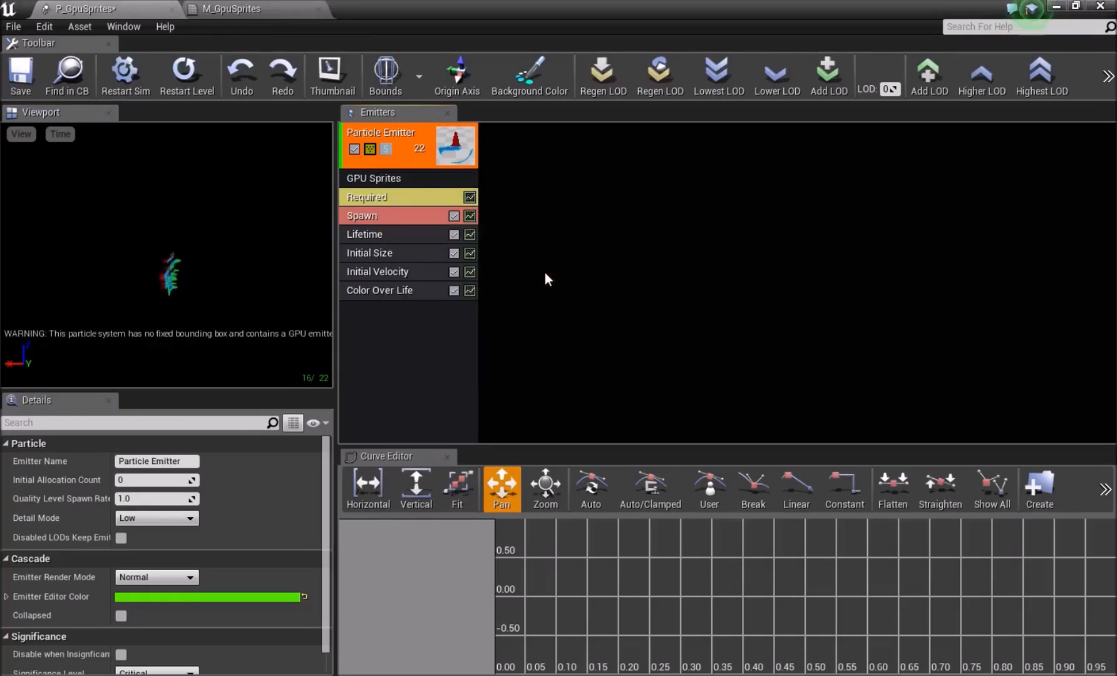
Step: Assign the M_GpuSprites material to the particle emitter in its Required module
click(406, 176)
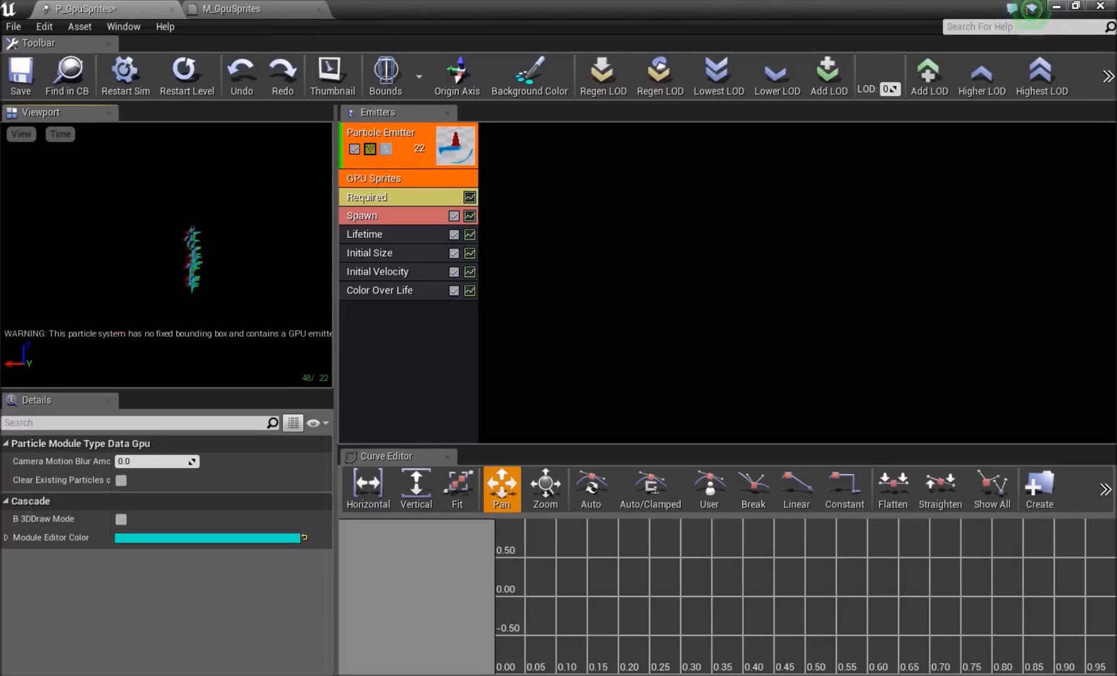
click(386, 194)
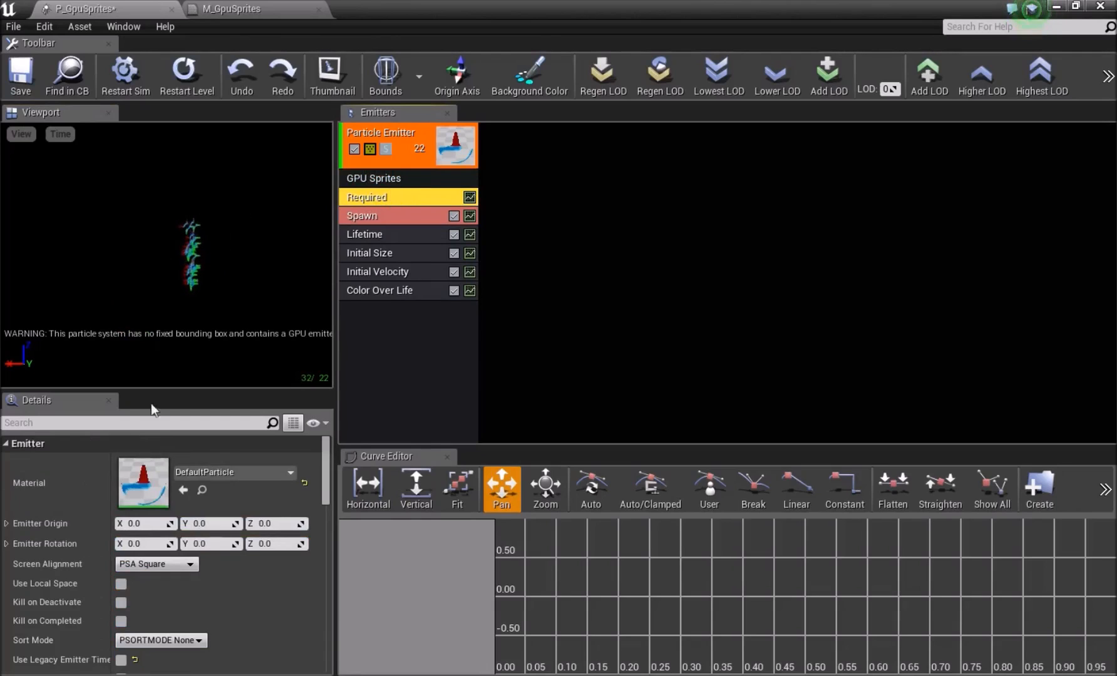
click(244, 472)
text(M_)
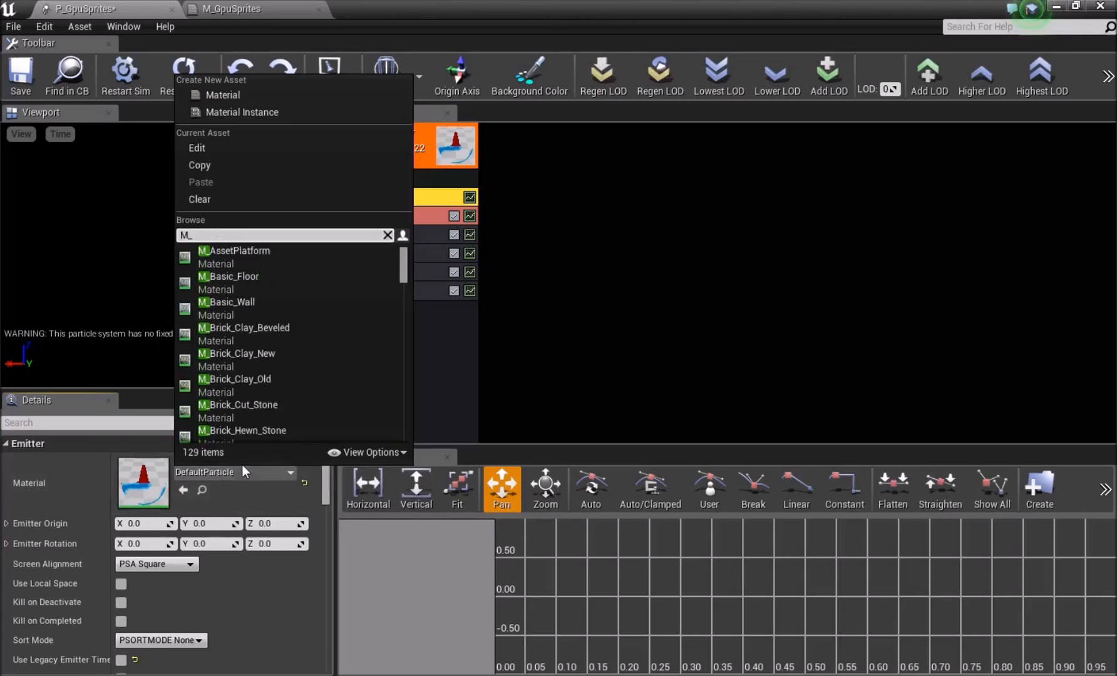
text(Gpu)
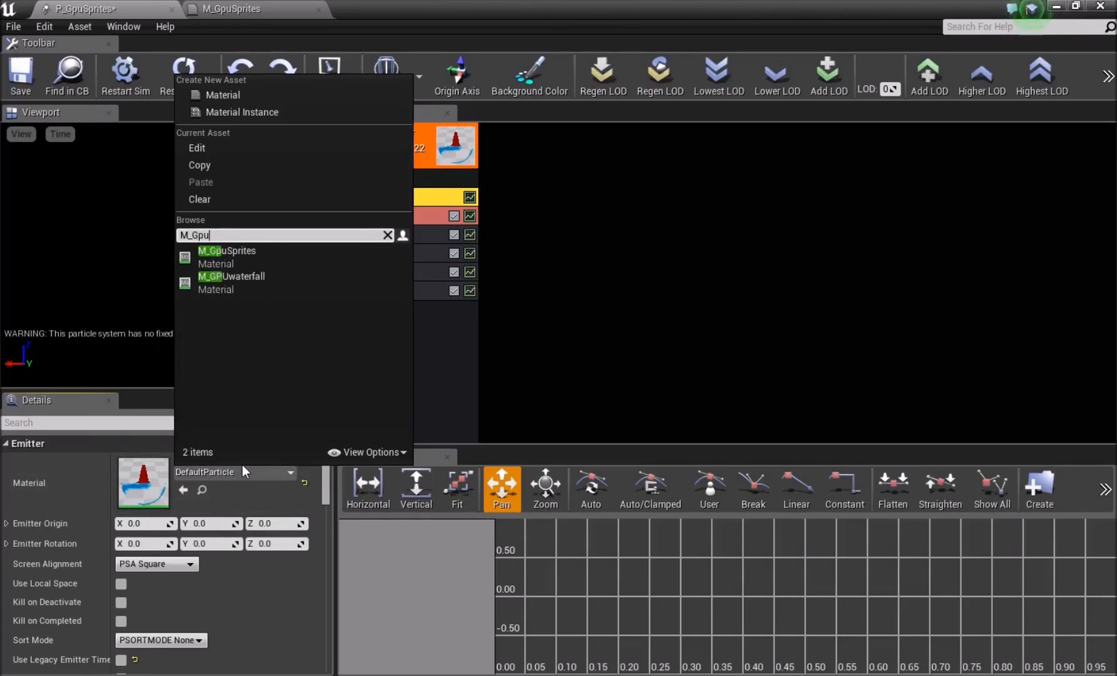
click(238, 255)
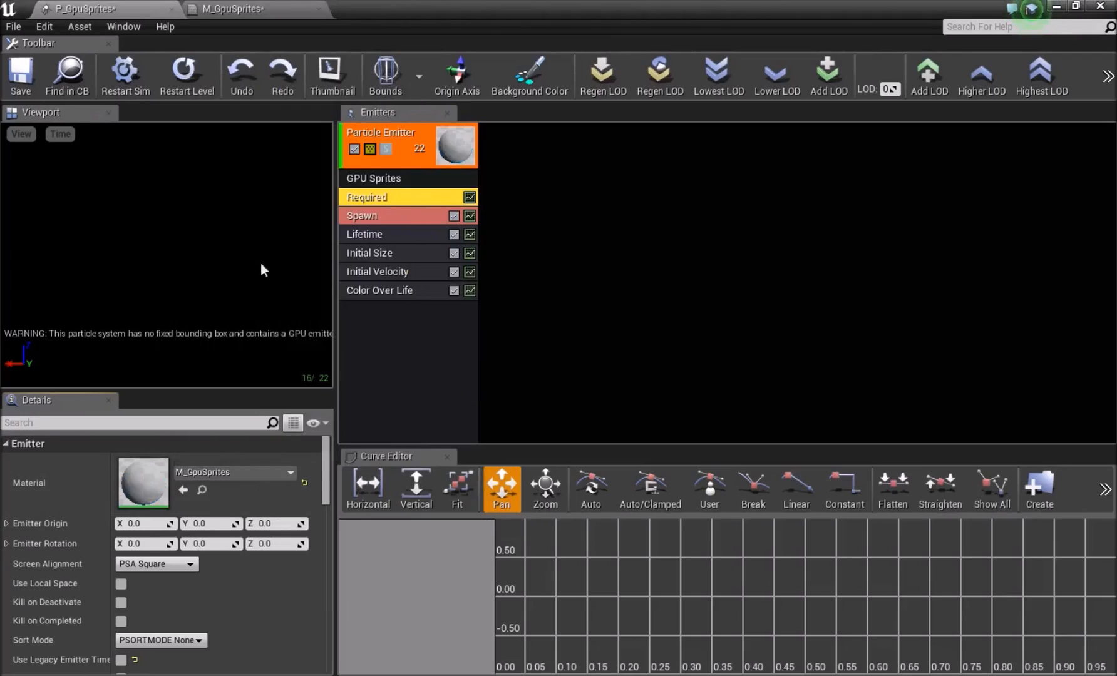
click(394, 349)
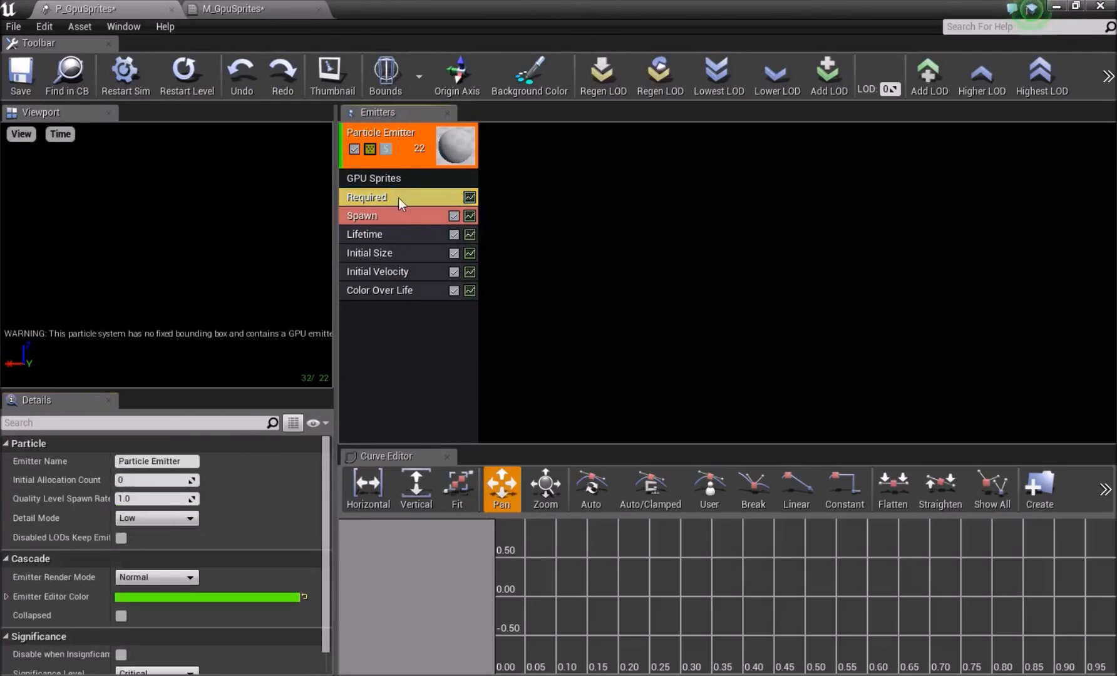
click(398, 198)
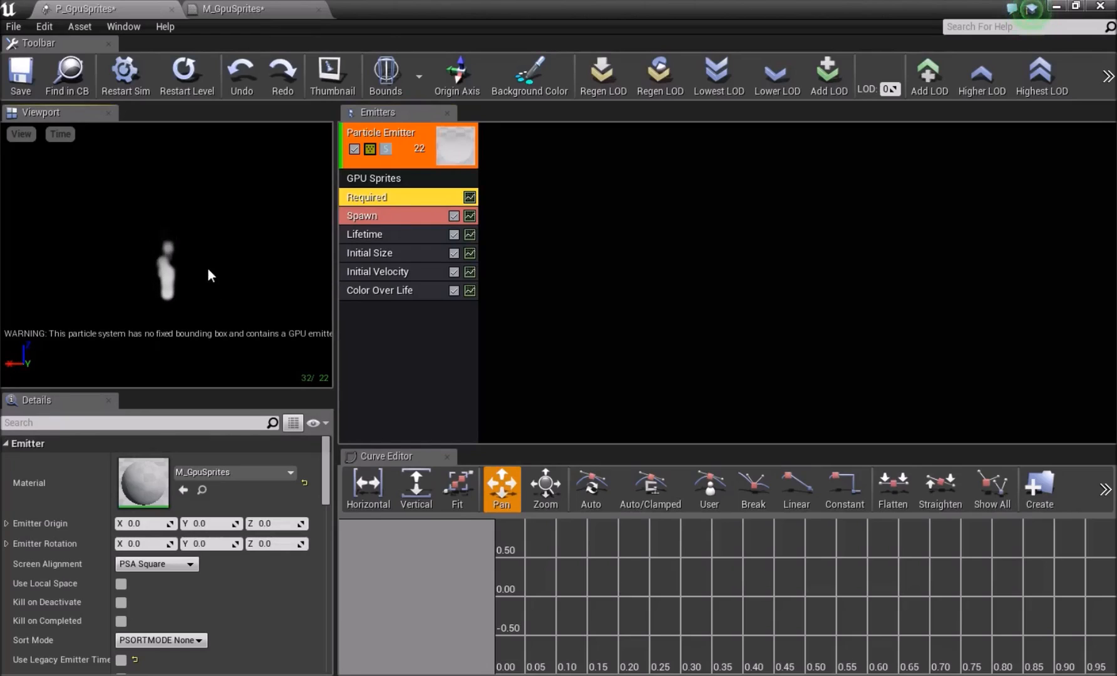
Step: Shrink the particle editor window and place it beside the level viewport, with the Spawn module's settings open
drag(588, 3, 531, 254)
click(390, 404)
right_drag(833, 246, 833, 246)
drag(519, 277, 733, 117)
drag(303, 332, 646, 332)
drag(794, 357, 905, 348)
Step: Examine the Spawn examples labelled 1 and 100 in the level
right_drag(588, 307, 589, 278)
key(w)
right_drag(388, 221, 377, 222)
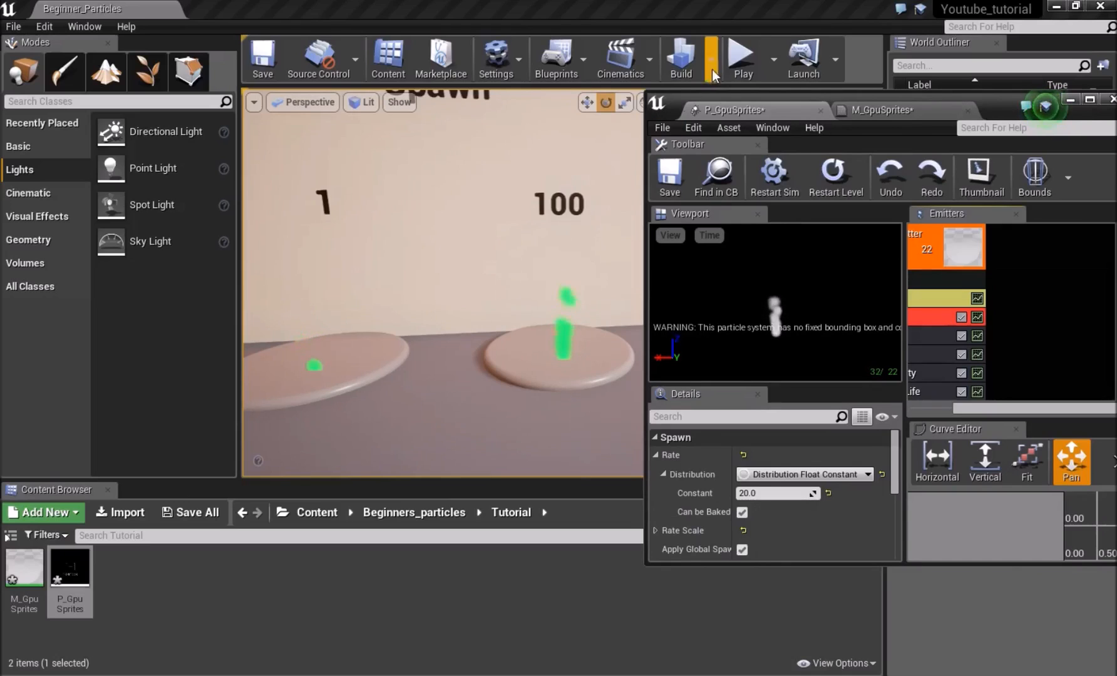
Step: Open the emitter's Lifetime module and frame the Lifetime examples in the level, widening the emitter list to show full module names
right_drag(444, 282, 558, 292)
mouse_move(512, 243)
right_down()
mouse_move(488, 241)
mouse_move(530, 245)
mouse_move(512, 242)
right_up()
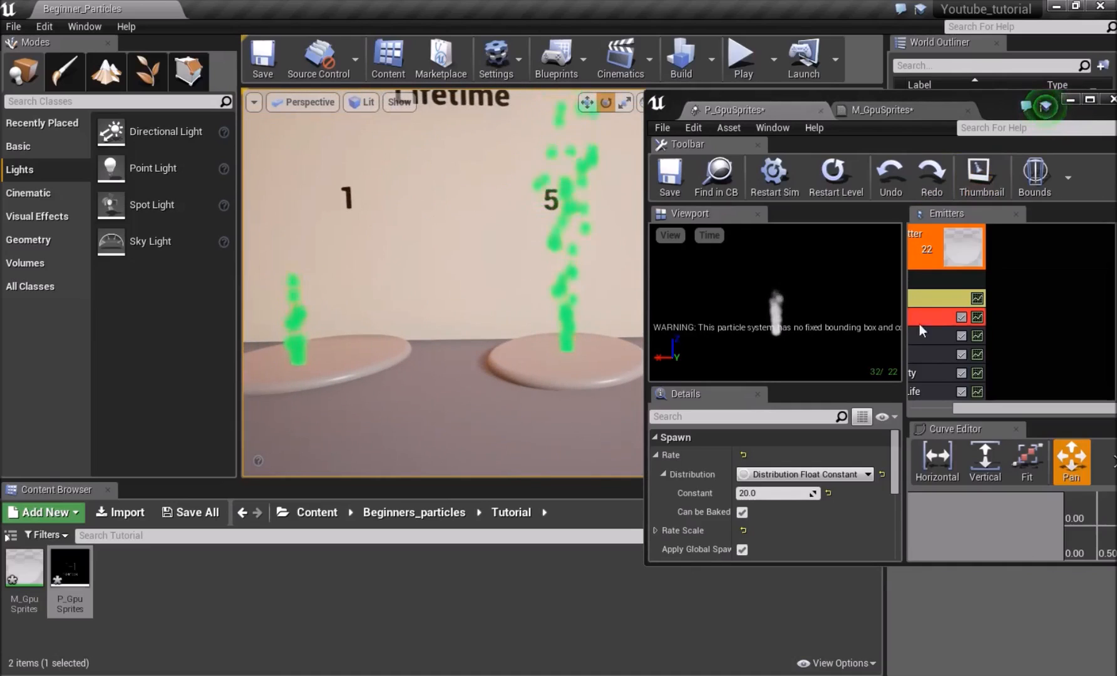
drag(905, 326, 839, 327)
click(904, 336)
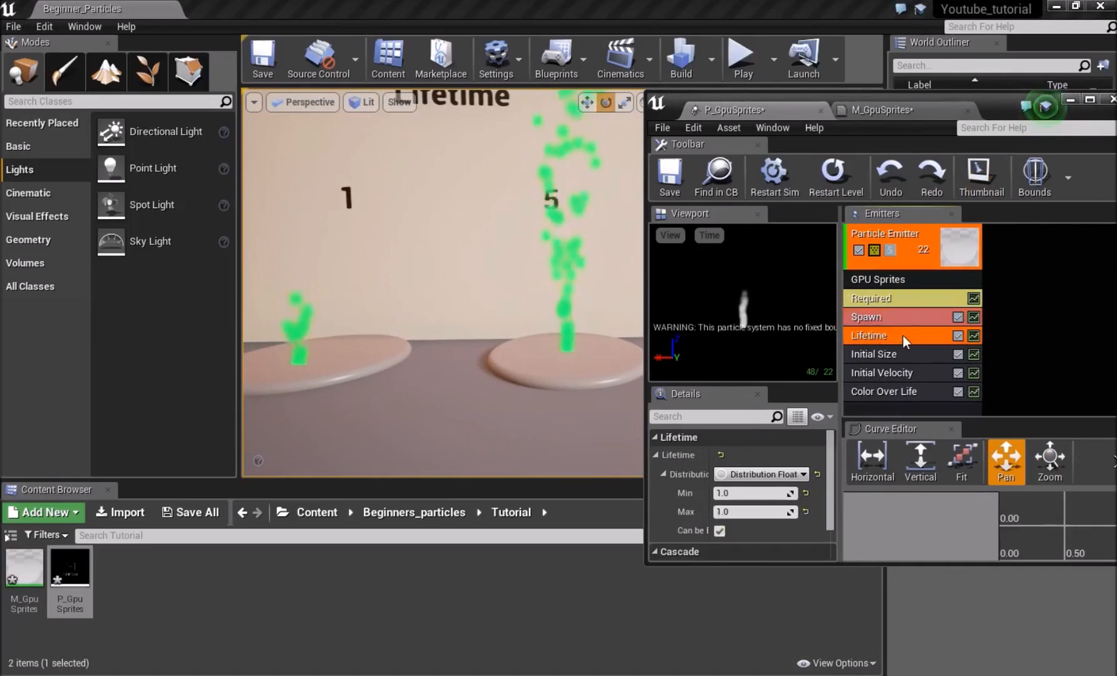
right_drag(539, 282, 572, 157)
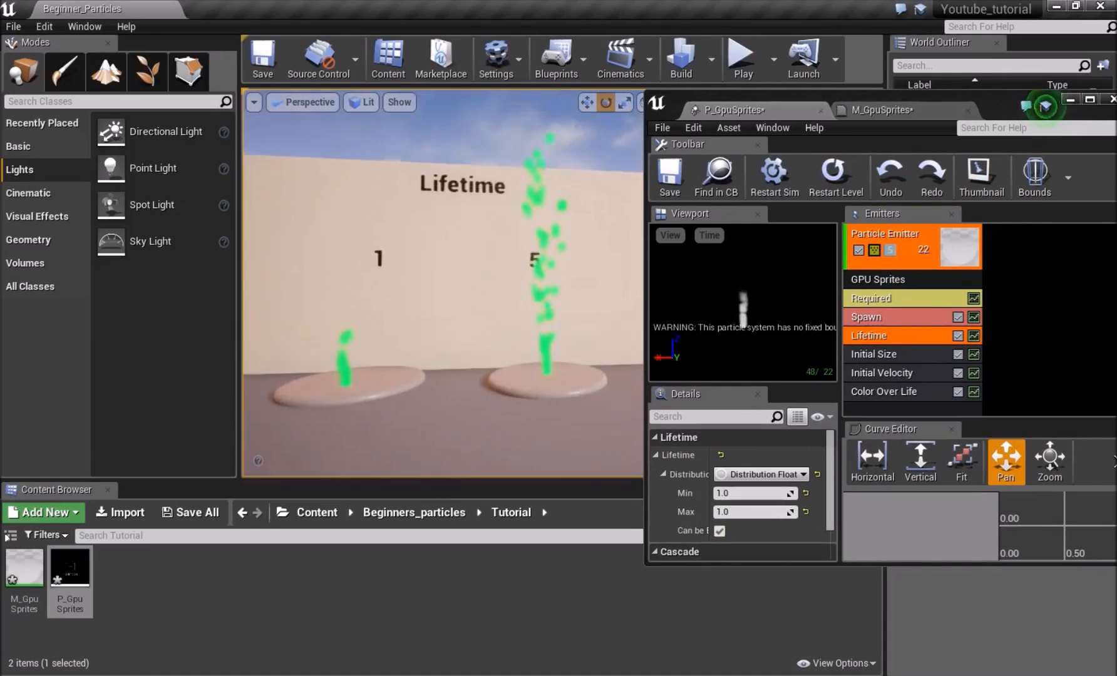
click(900, 337)
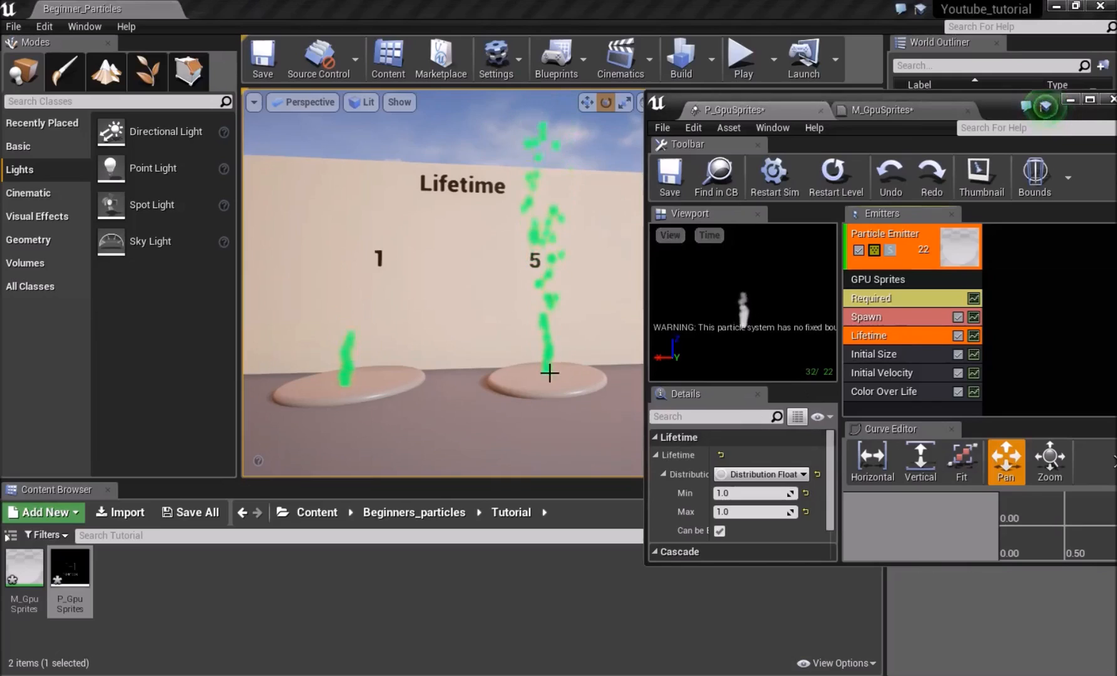
Step: Try a particle lifetime of Min 2.0 and Max 5.0 in the preview, and restore both values to 1.0
click(732, 493)
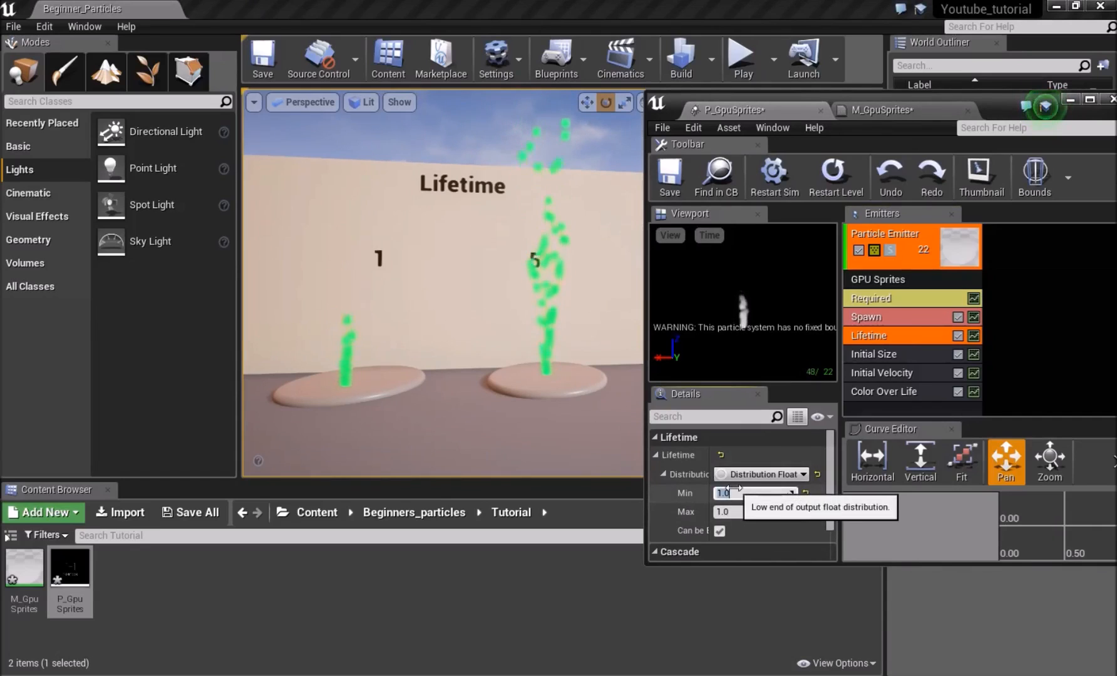
click(739, 512)
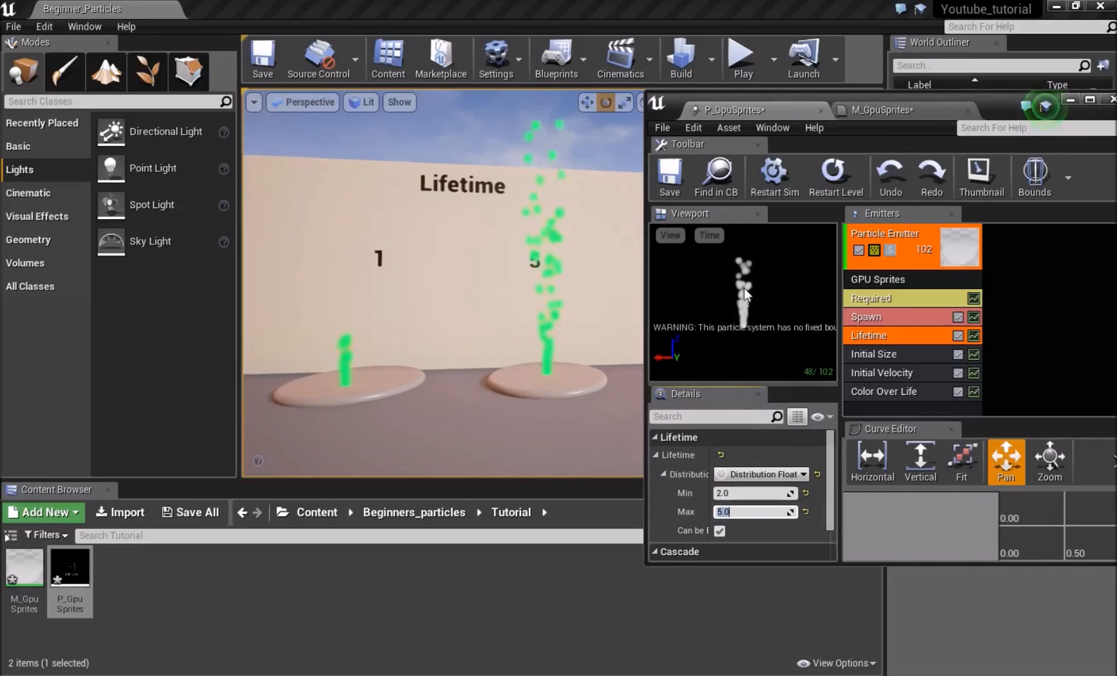
right_drag(753, 320, 753, 298)
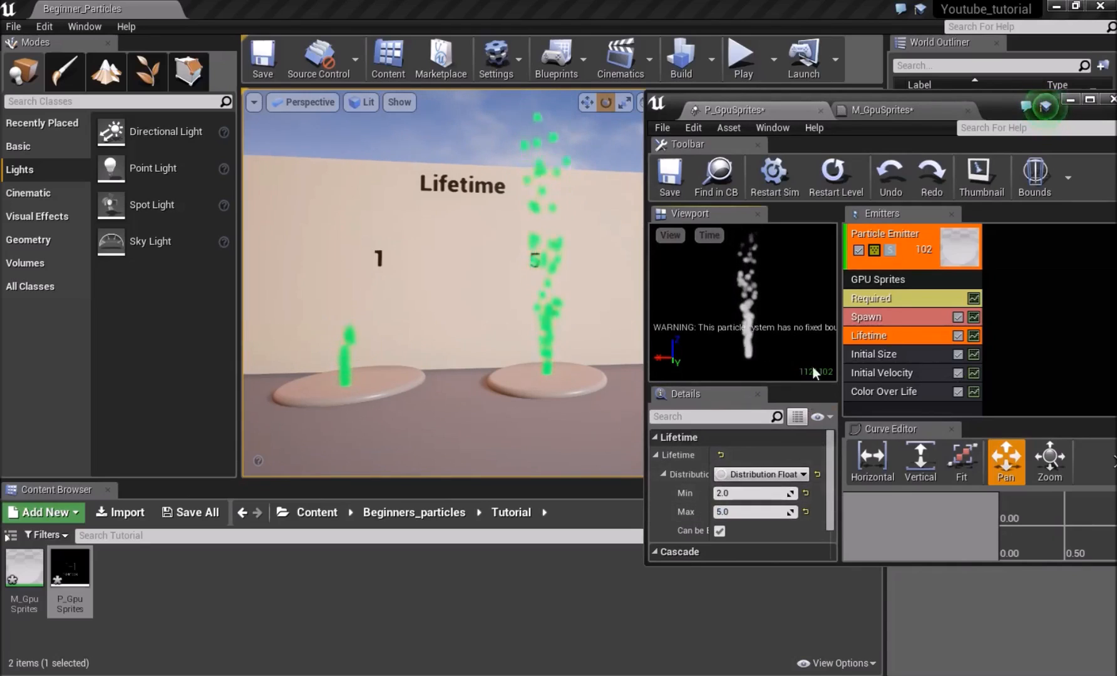
click(741, 493)
text(1)
key(Return)
Step: Bring the Initial Size examples into view and open the Initial Size module's settings, widening the particle editor window
right_drag(428, 401, 429, 401)
key(d)
key(s)
key(w)
key(d)
key(a)
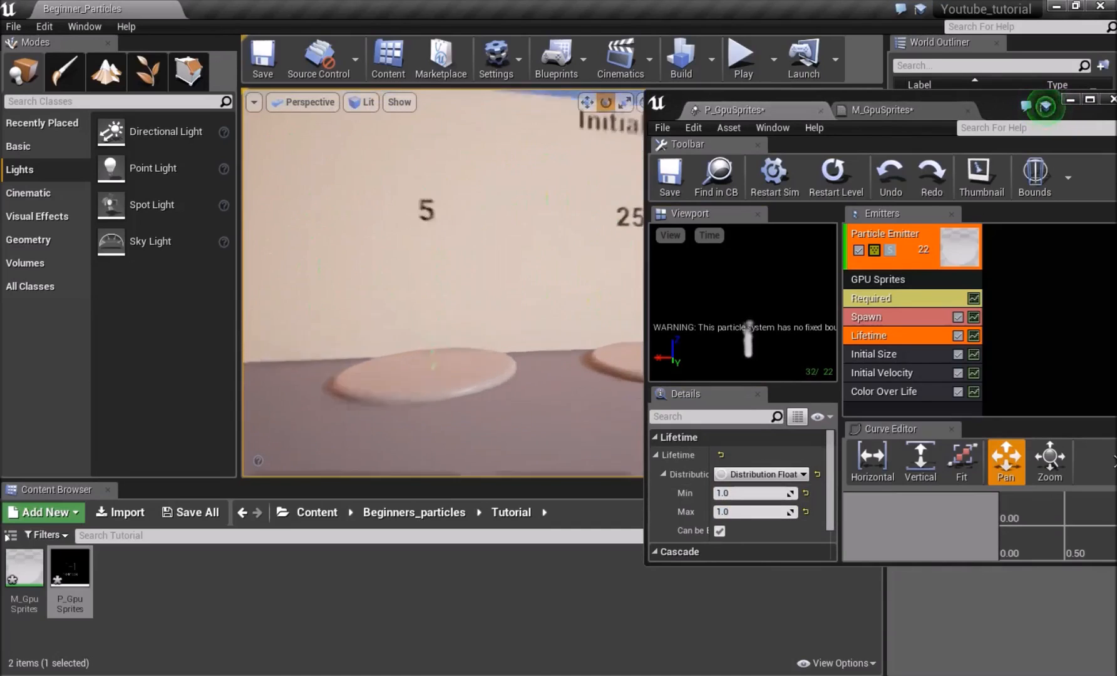
right_drag(292, 309, 292, 310)
click(876, 354)
scroll(747, 477, down, 1)
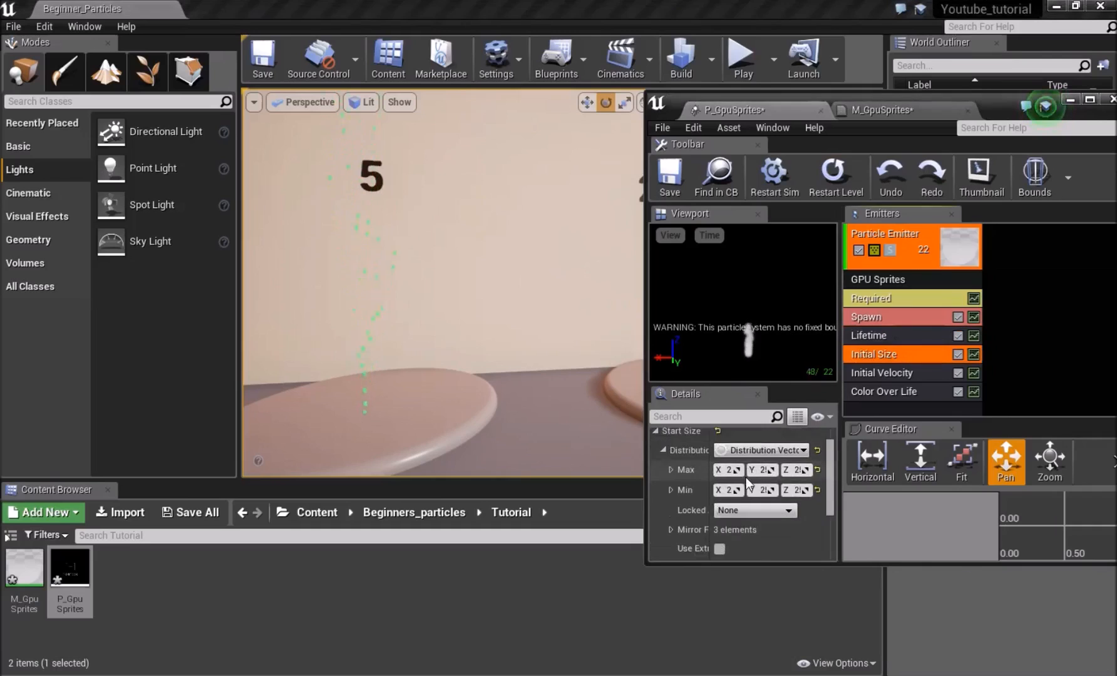
drag(645, 481, 610, 479)
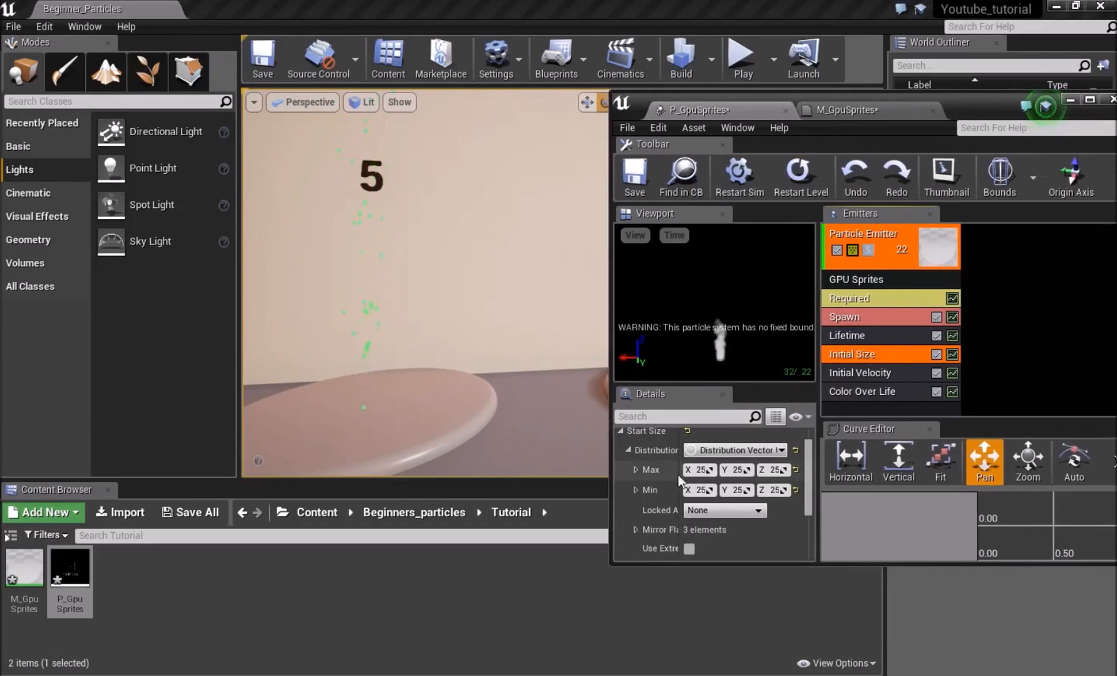
Step: Compare the Initial Size examples labelled 5 and 25 in the level with the emitter's preview
mouse_move(540, 431)
right_down()
mouse_move(529, 437)
mouse_move(534, 429)
right_up()
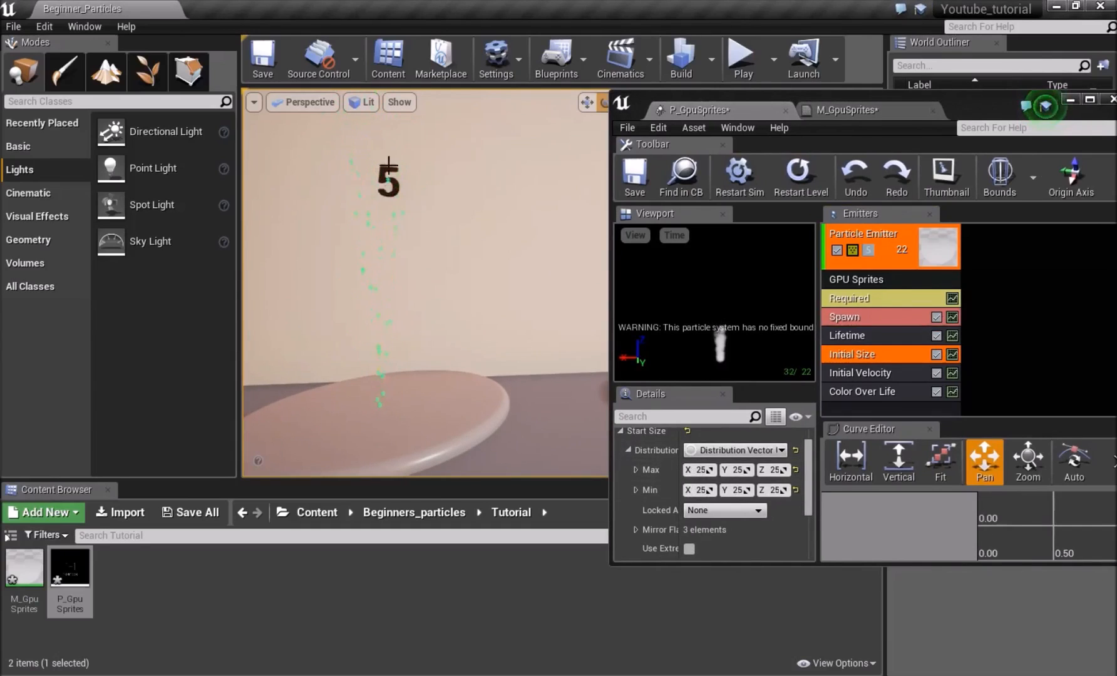
right_drag(377, 220, 335, 239)
key(w)
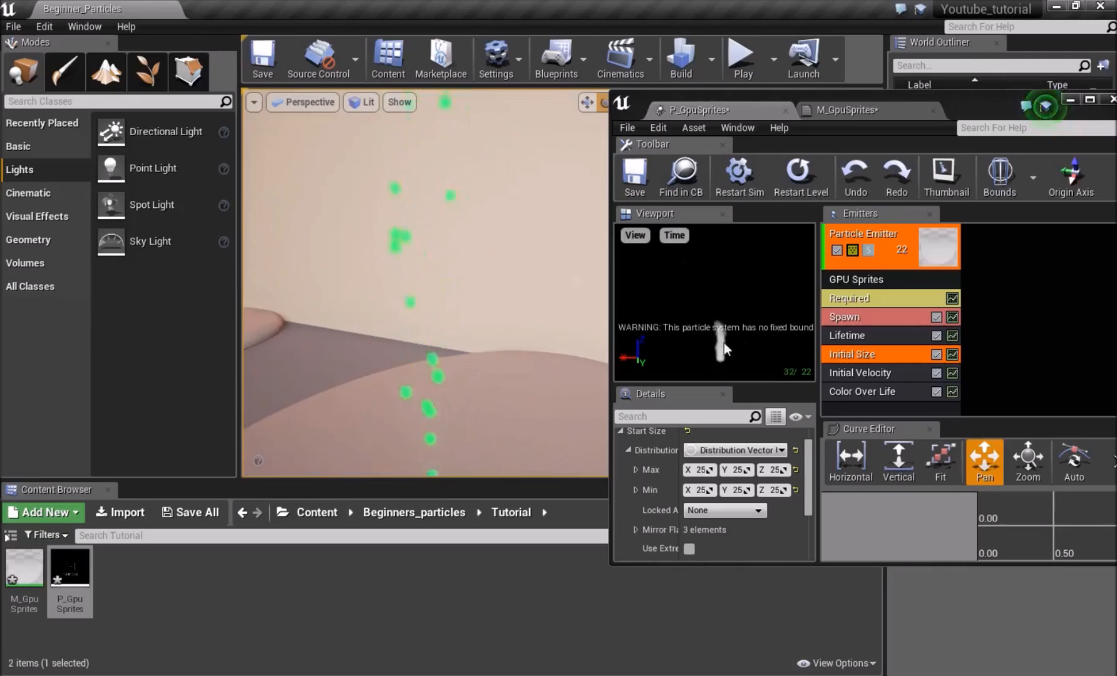
mouse_move(418, 304)
right_down()
mouse_move(417, 284)
mouse_move(394, 301)
mouse_move(413, 288)
right_up()
key(s)
key(w)
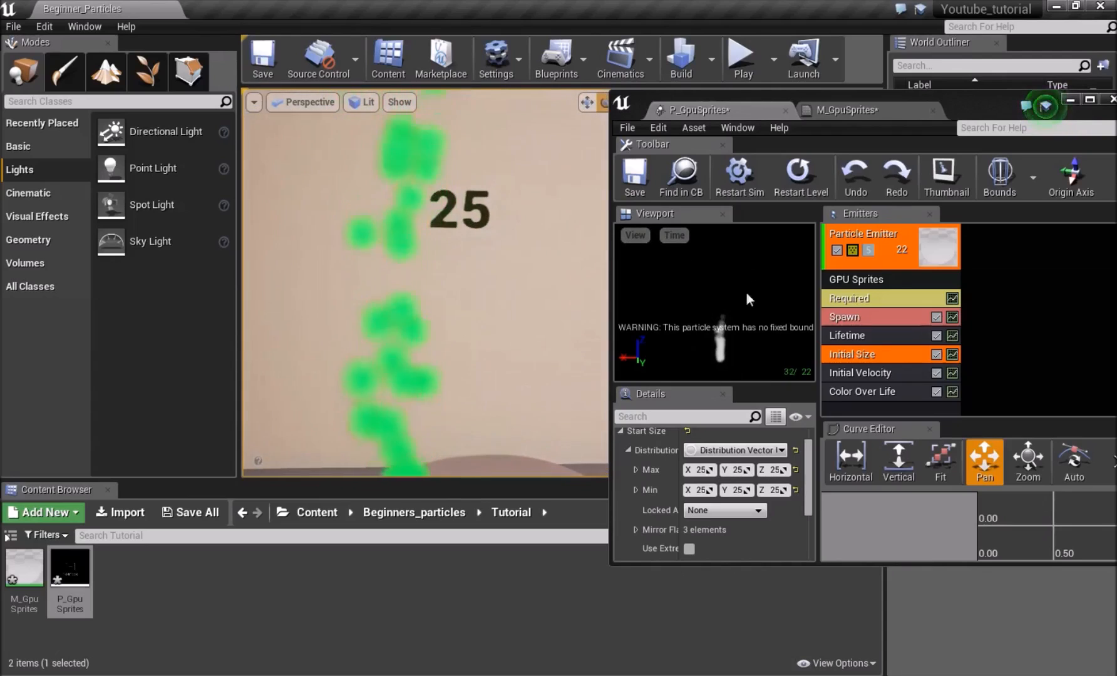
right_drag(475, 336, 464, 368)
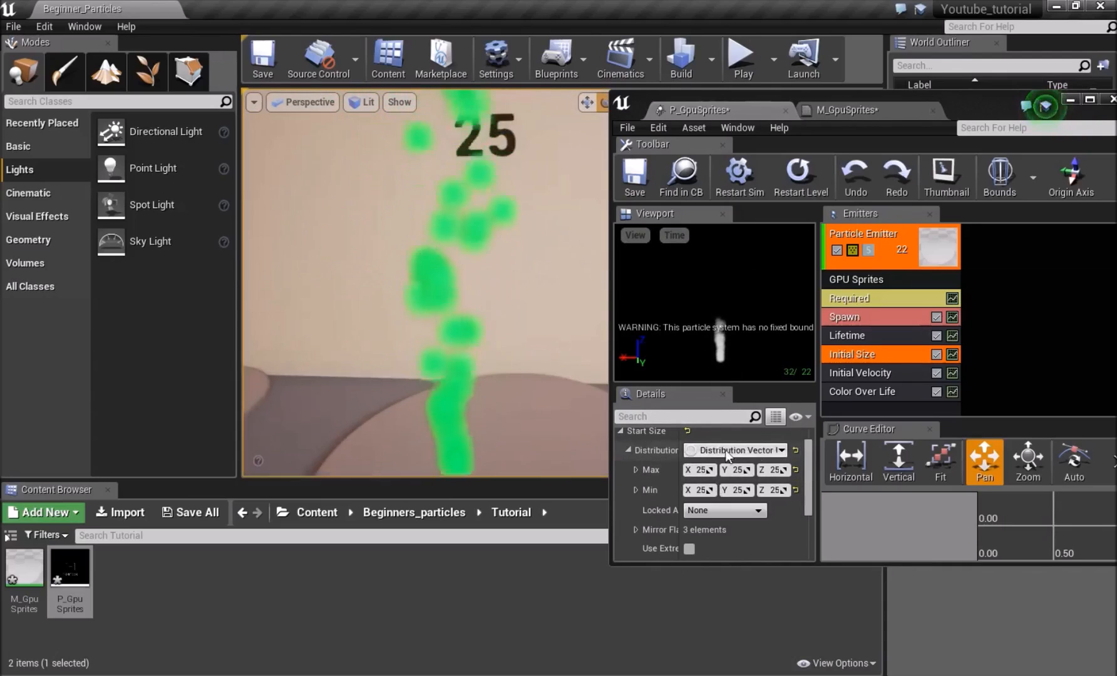
Step: Examine the "min 5 max 25" Initial Size example in the level from near and far
right_drag(561, 374, 592, 364)
key(s)
key(w)
key(d)
key(a)
key(d)
key(d)
key(d)
key(w)
right_drag(520, 339, 473, 303)
key(a)
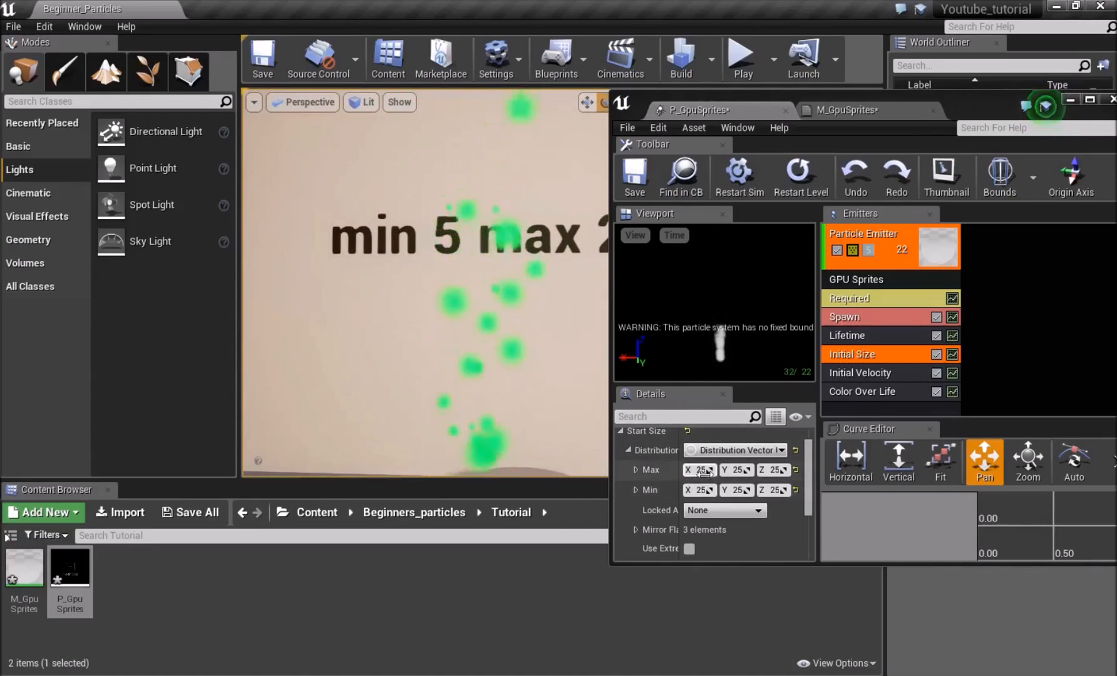
key(s)
right_drag(499, 381, 472, 315)
key(w)
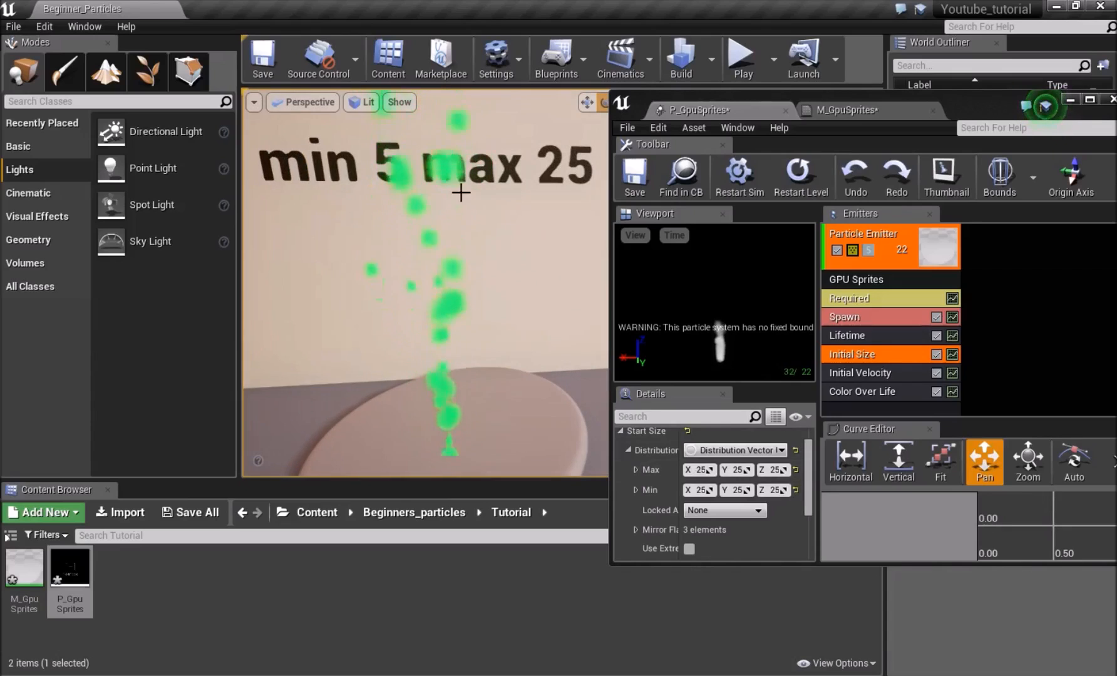
Step: Go to the initial velocity examples in the level and open the emitter's Initial Velocity module settings
right_drag(389, 264, 501, 301)
key(s)
key(w)
key(w)
click(852, 373)
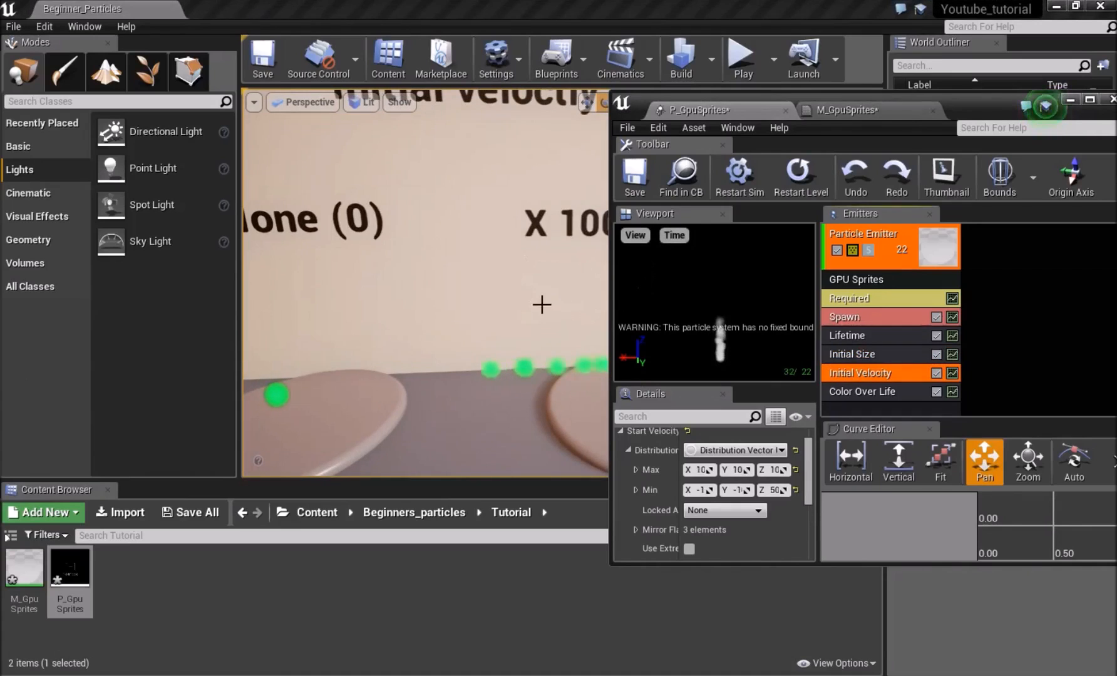
Step: Examine the initial velocity example labelled "X 100 and -100" in the level
right_drag(446, 227, 375, 232)
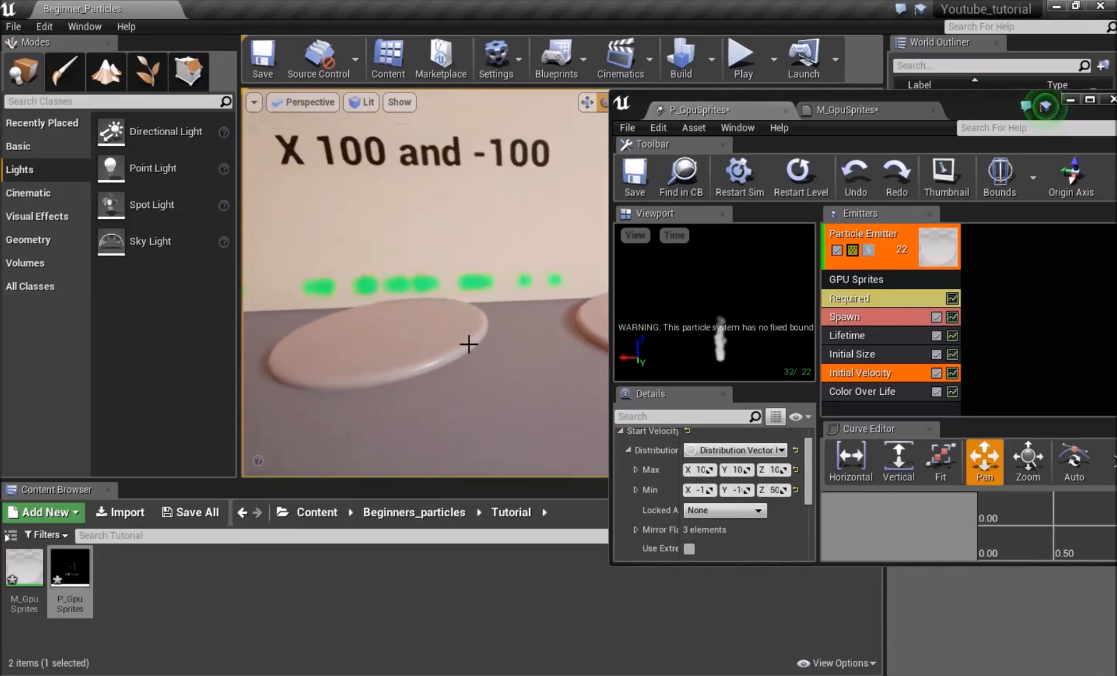
mouse_move(477, 291)
right_down()
mouse_move(447, 299)
mouse_move(489, 296)
right_up()
key(s)
key(w)
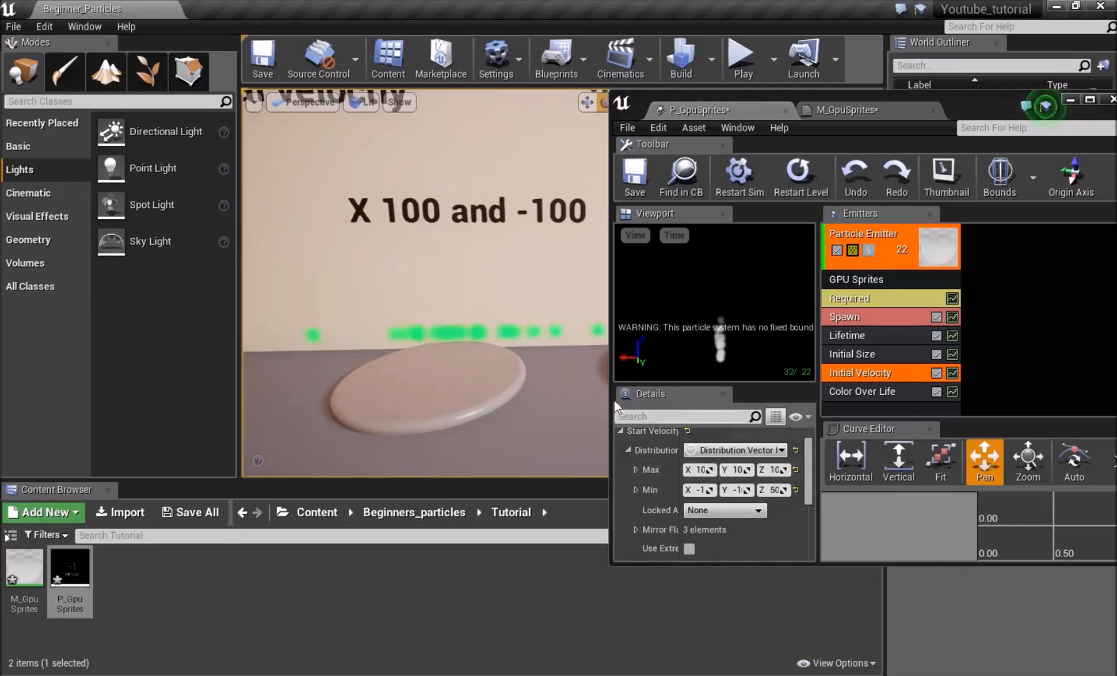
right_drag(557, 344, 490, 337)
right_drag(487, 378, 384, 322)
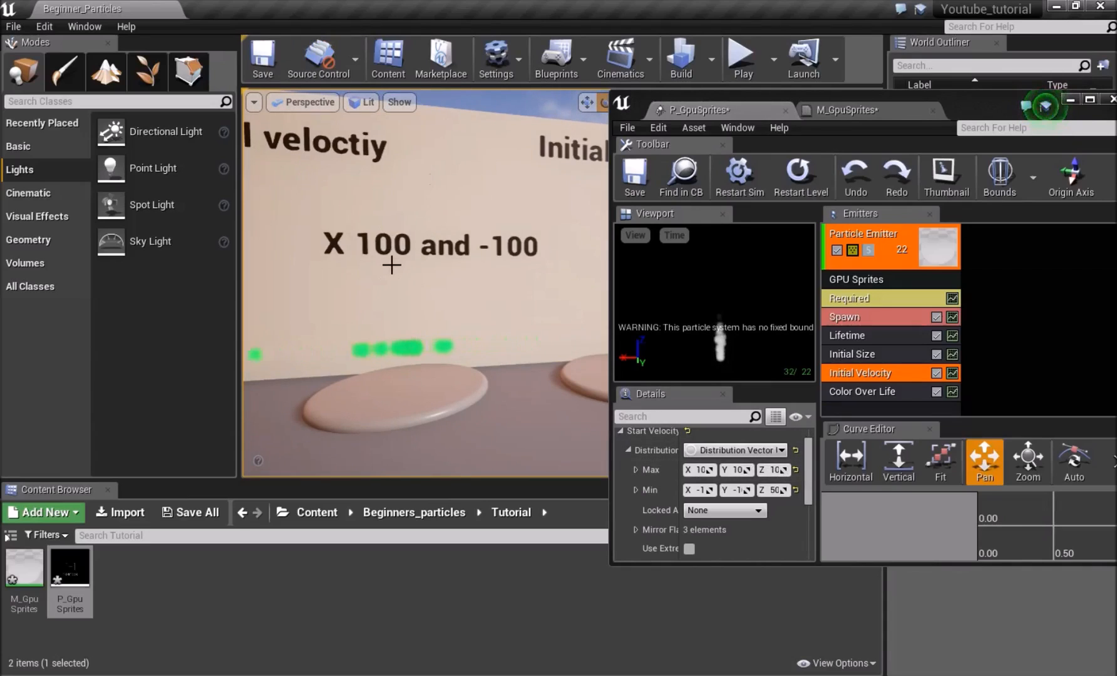
Step: Bring the Initial Color and Color overlife examples into view and move the particle editor window slightly higher
mouse_move(391, 265)
right_down()
mouse_move(442, 288)
mouse_move(409, 287)
mouse_move(388, 261)
right_up()
key(d)
key(w)
scroll(389, 261, down, 4)
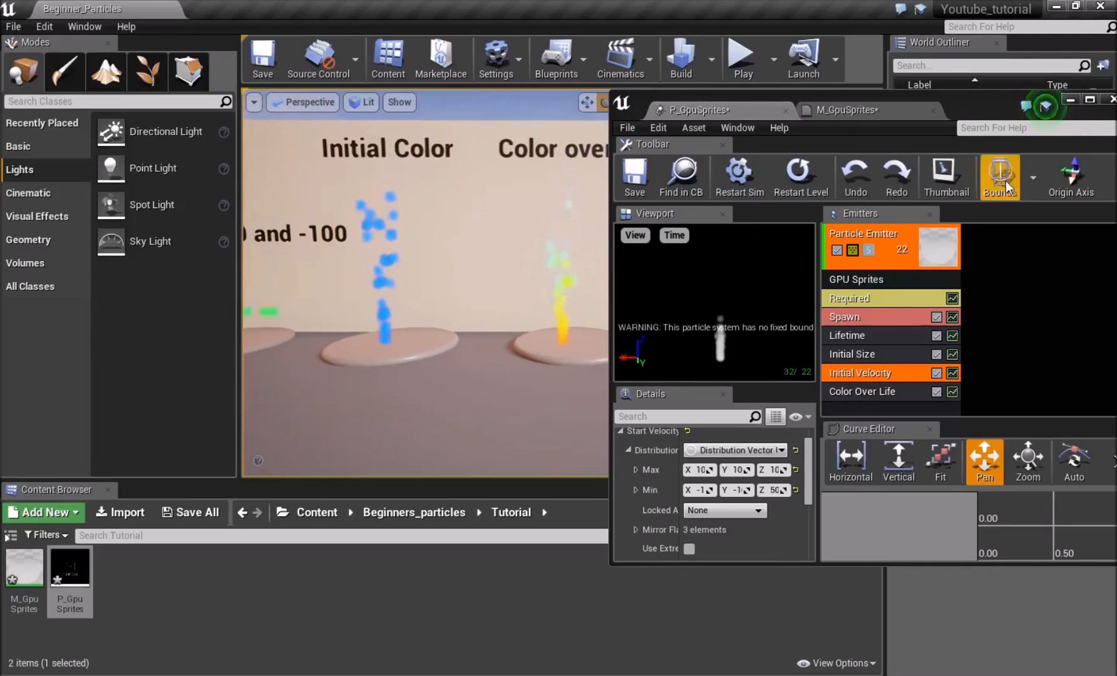
drag(1004, 94, 996, 68)
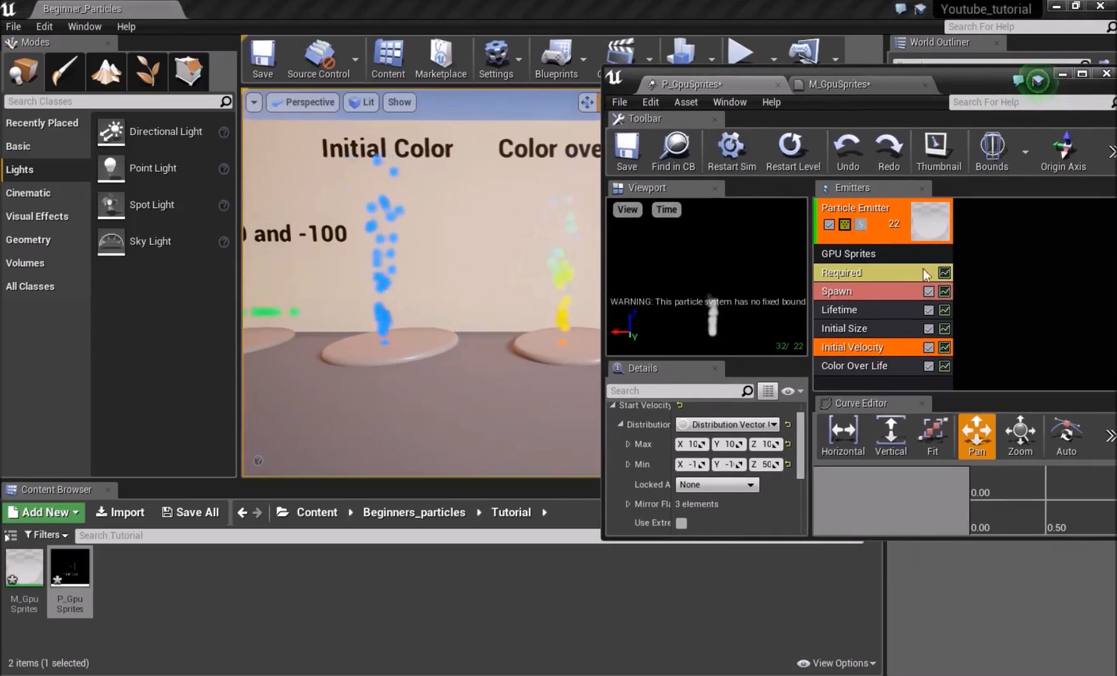
Step: Look through the Color and Location modules that can be added to the emitter, without adding one
right_click(876, 388)
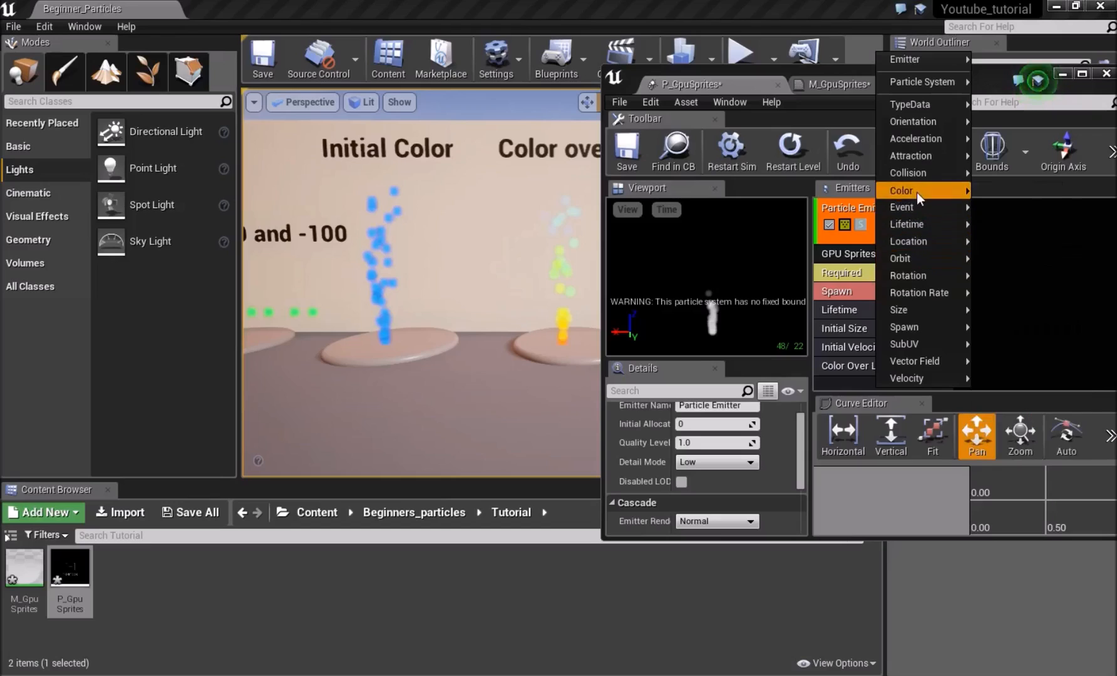
mouse_move(917, 191)
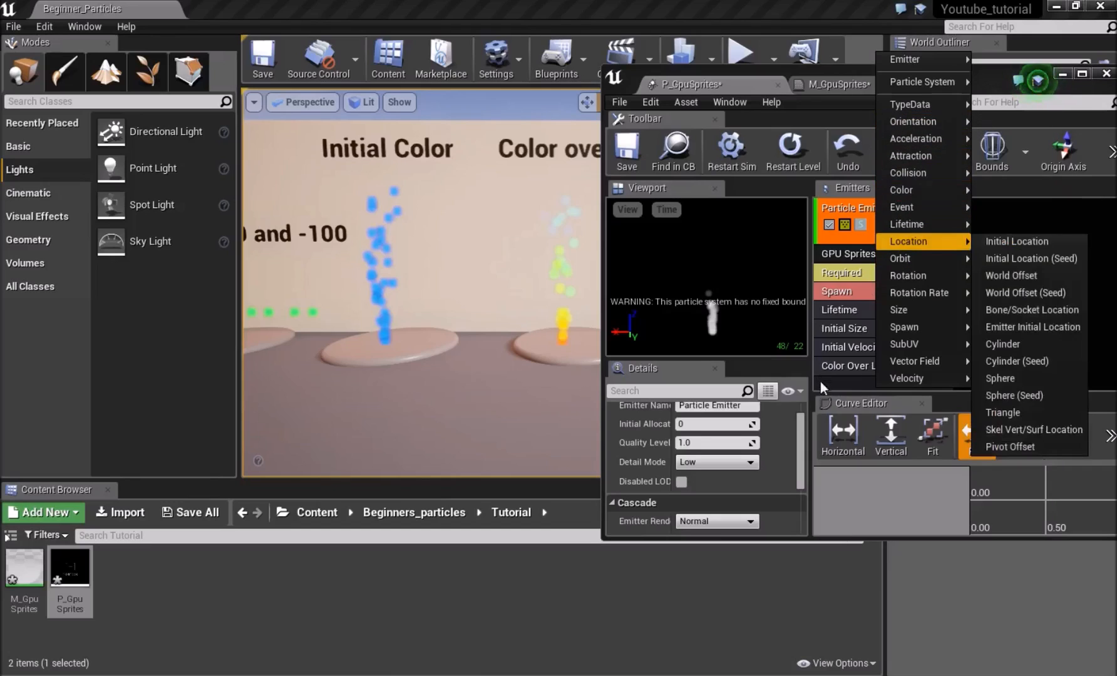
click(855, 386)
Step: Examine the Initial Color and Color overlife examples and open the Color Over Life module's point settings
drag(550, 325, 452, 271)
right_drag(453, 271, 426, 255)
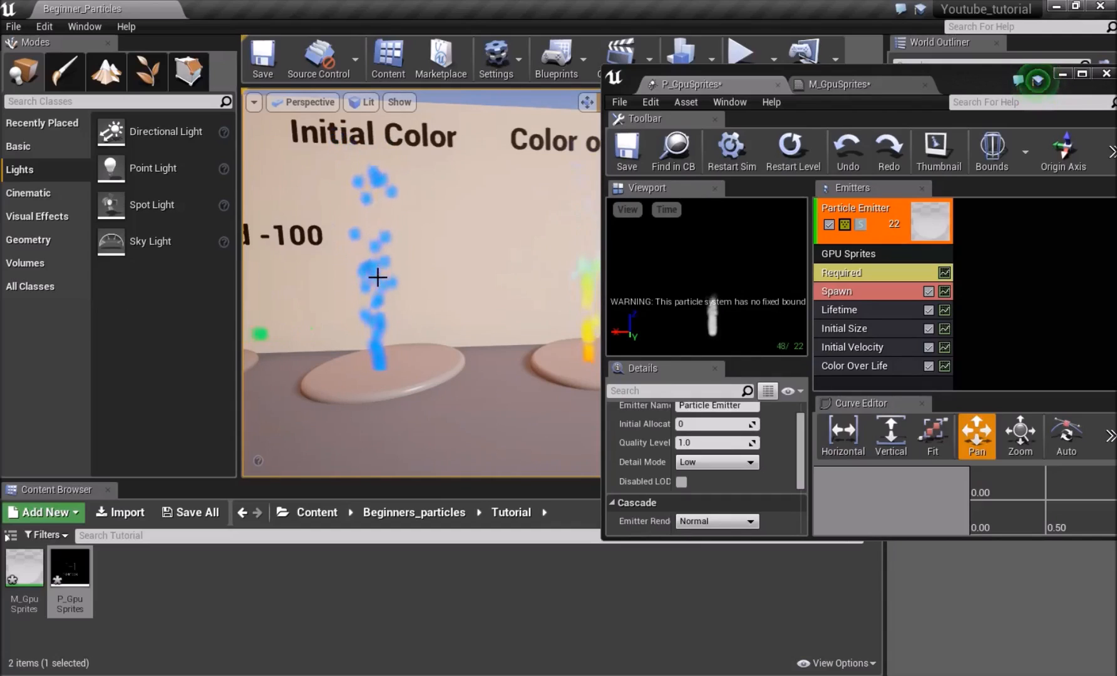
right_drag(369, 310, 421, 325)
key(d)
key(w)
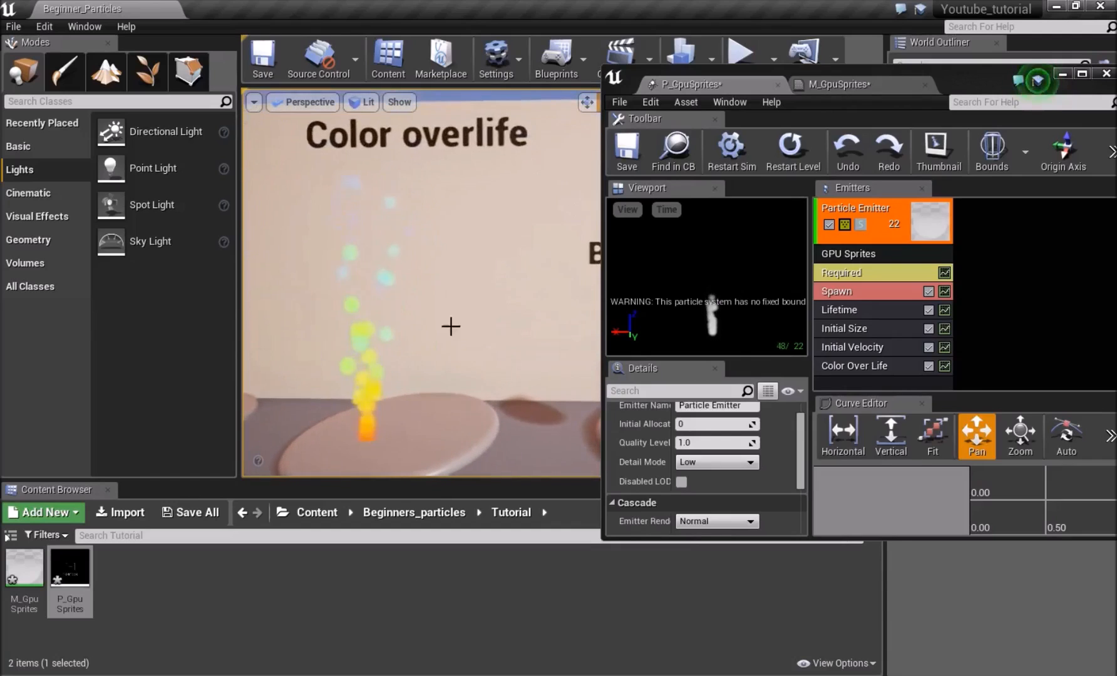
click(871, 367)
scroll(751, 426, down, 3)
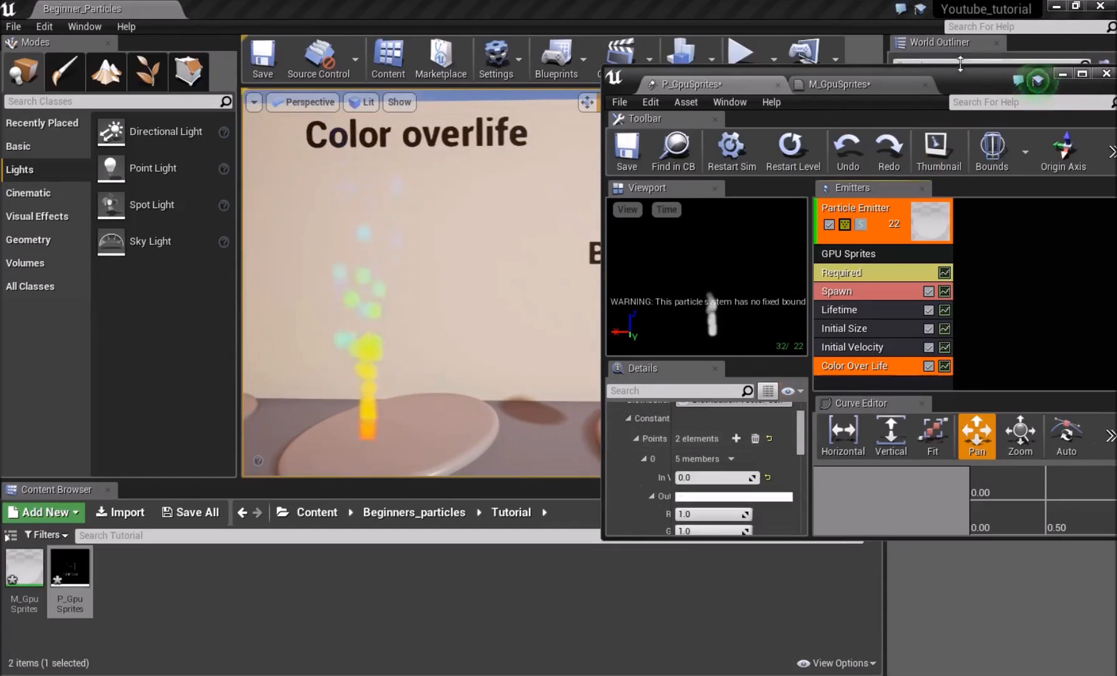
Step: Examine the Color overlife example in the level, including its full particle column and the base it rises from
right_drag(528, 393, 548, 406)
key(a)
right_drag(359, 274, 416, 336)
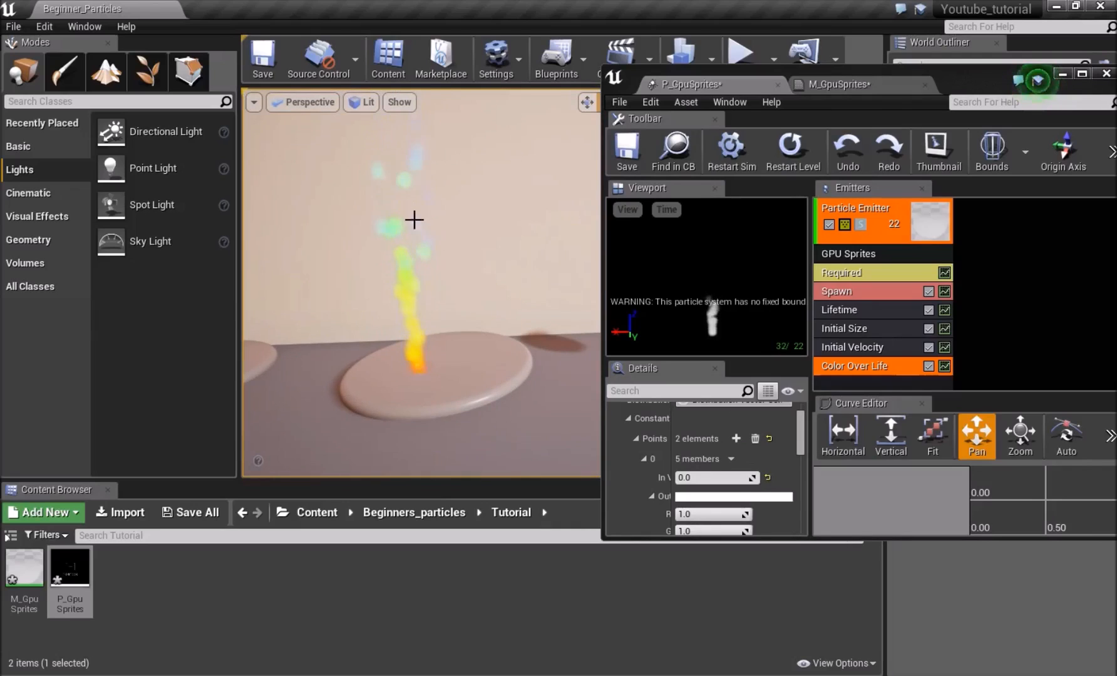
right_drag(408, 233, 413, 269)
Step: Maximize the particle editor window and review the value, tangent and interpolation settings of the Color Over Life curve points
double_click(980, 70)
scroll(214, 499, down, 1)
scroll(222, 494, up, 2)
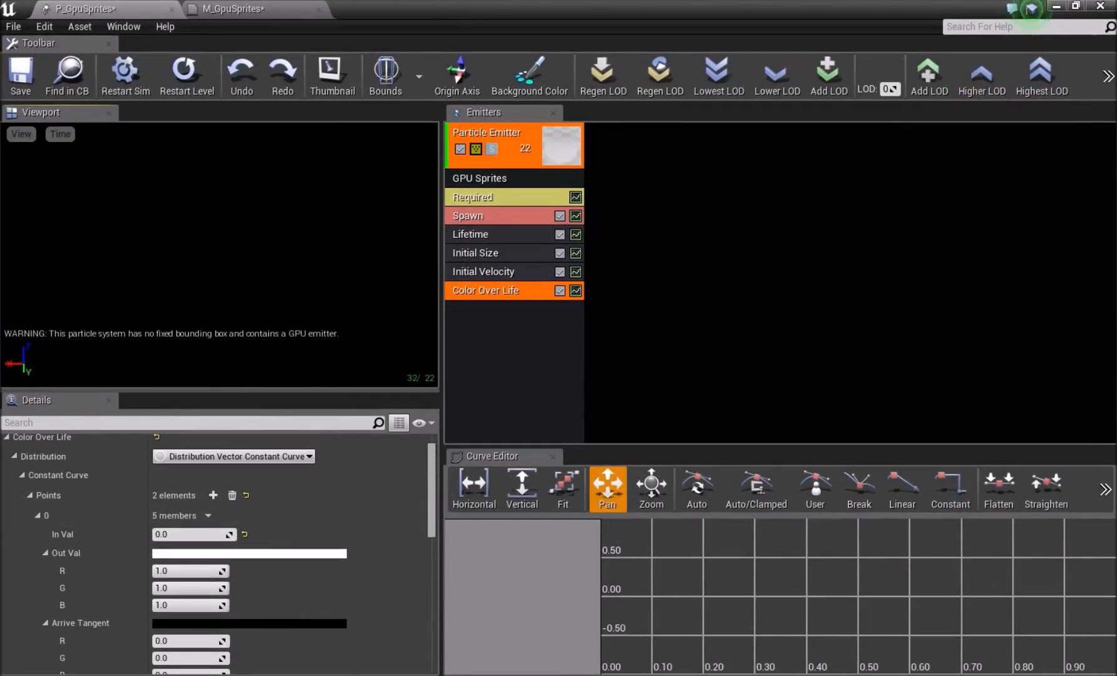
scroll(174, 576, down, 2)
scroll(136, 522, up, 3)
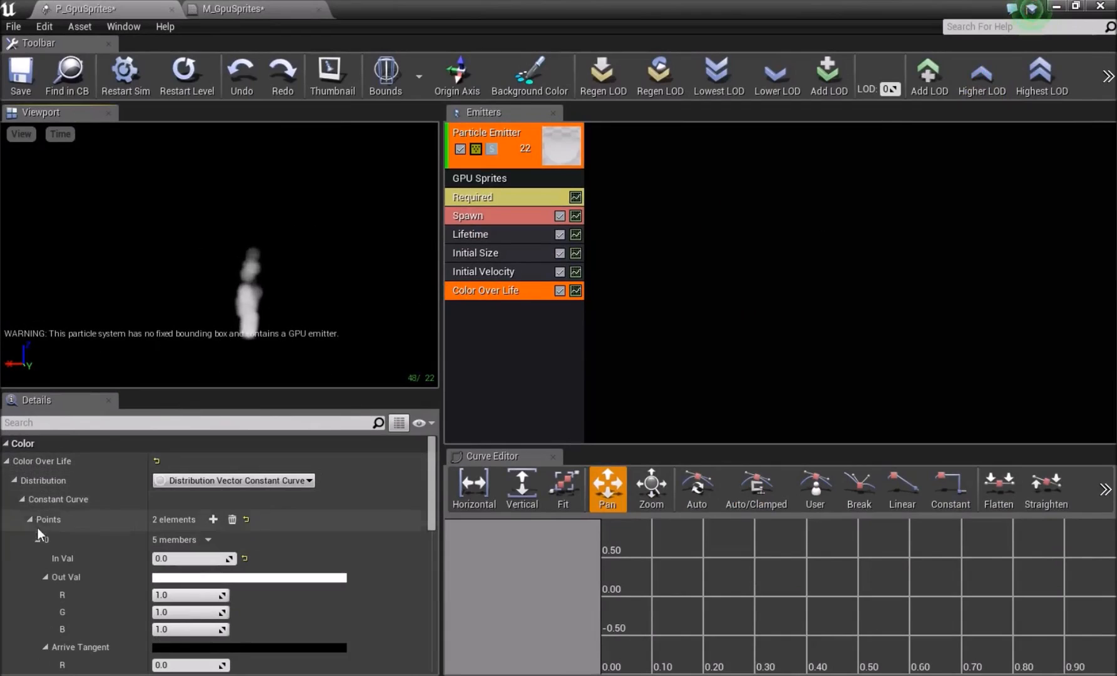
scroll(101, 490, down, 2)
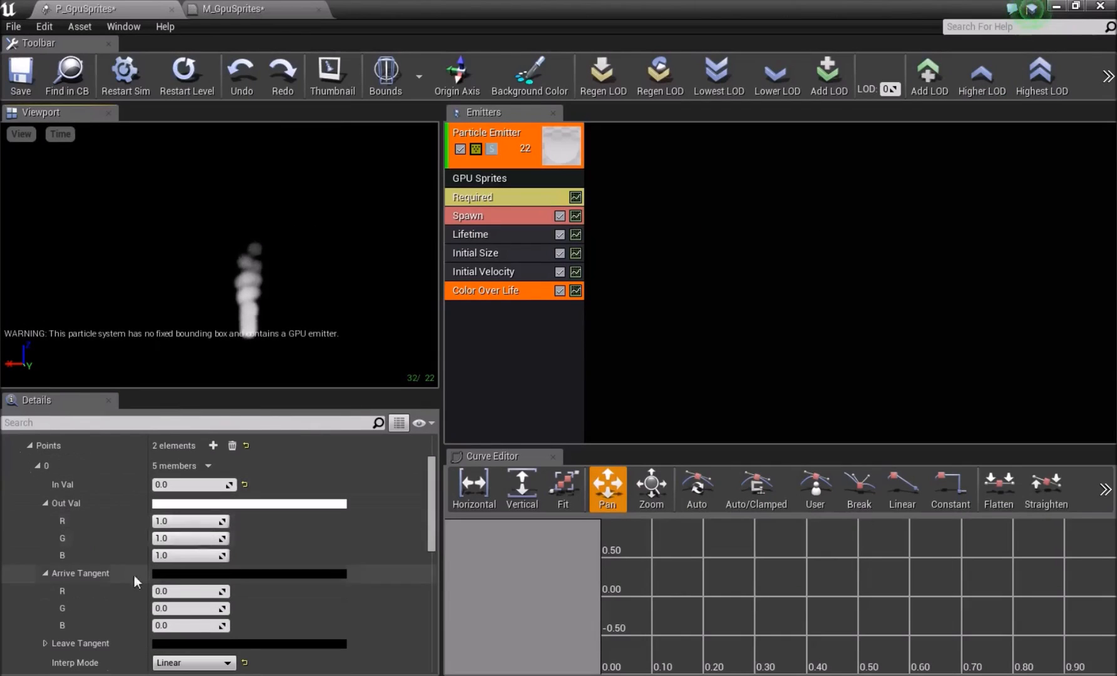
scroll(138, 564, down, 2)
scroll(164, 592, up, 2)
scroll(130, 546, down, 2)
scroll(129, 542, up, 2)
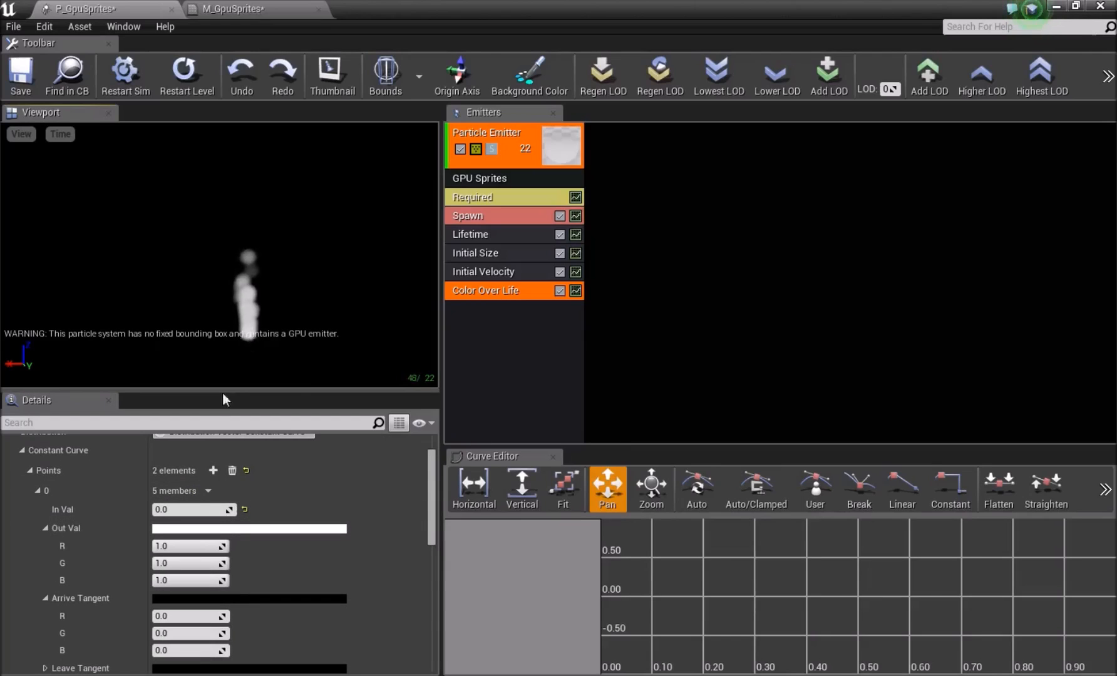
Step: Set the Out Val color of Color Over Life point 0 to cyan, about R 0, G 0.995, B 1
click(193, 526)
drag(297, 392, 217, 389)
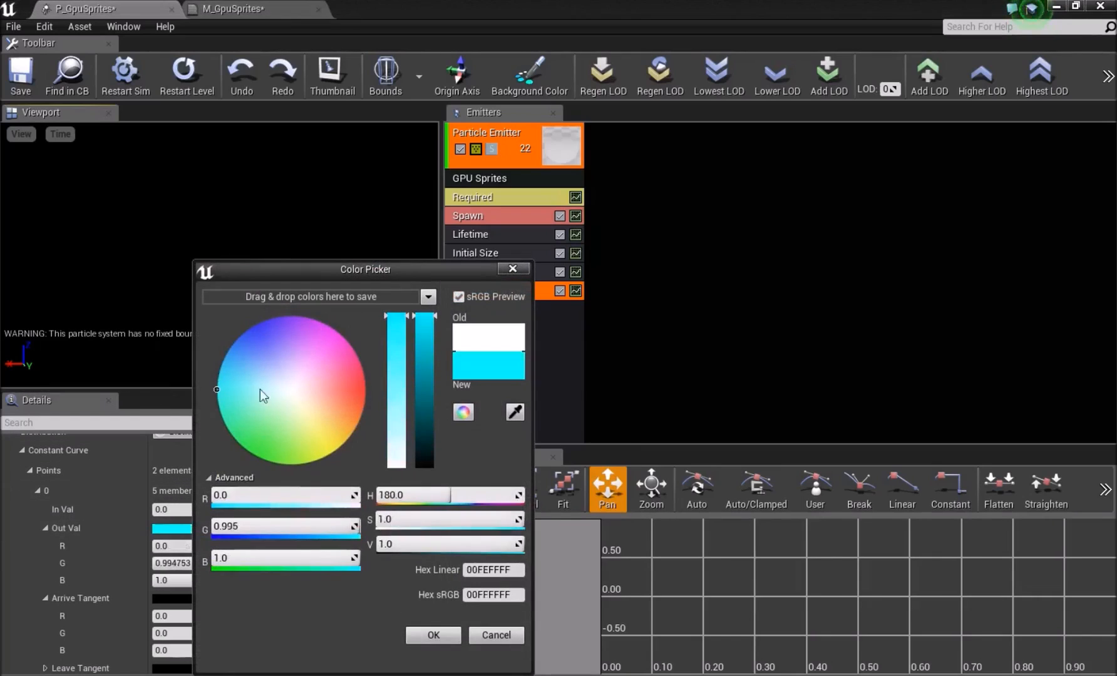
click(449, 637)
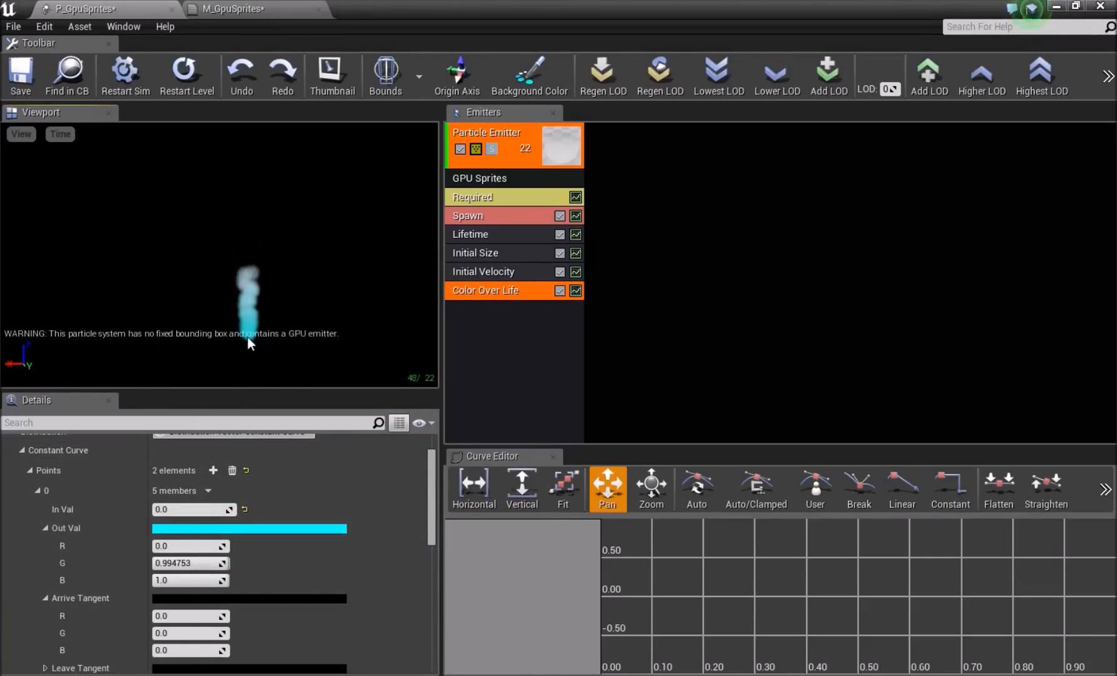
Step: Set the Out Val color of Color Over Life point 1 to pink, about R 1, G 0, B 0.241
scroll(242, 496, down, 5)
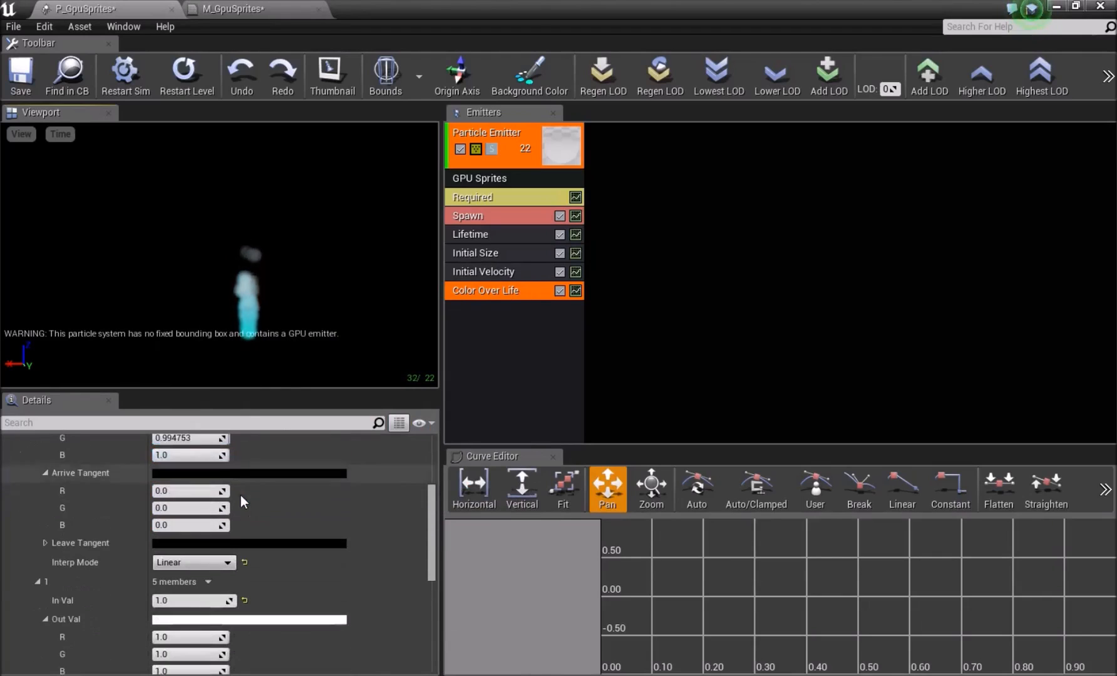
click(195, 625)
drag(300, 422, 531, 330)
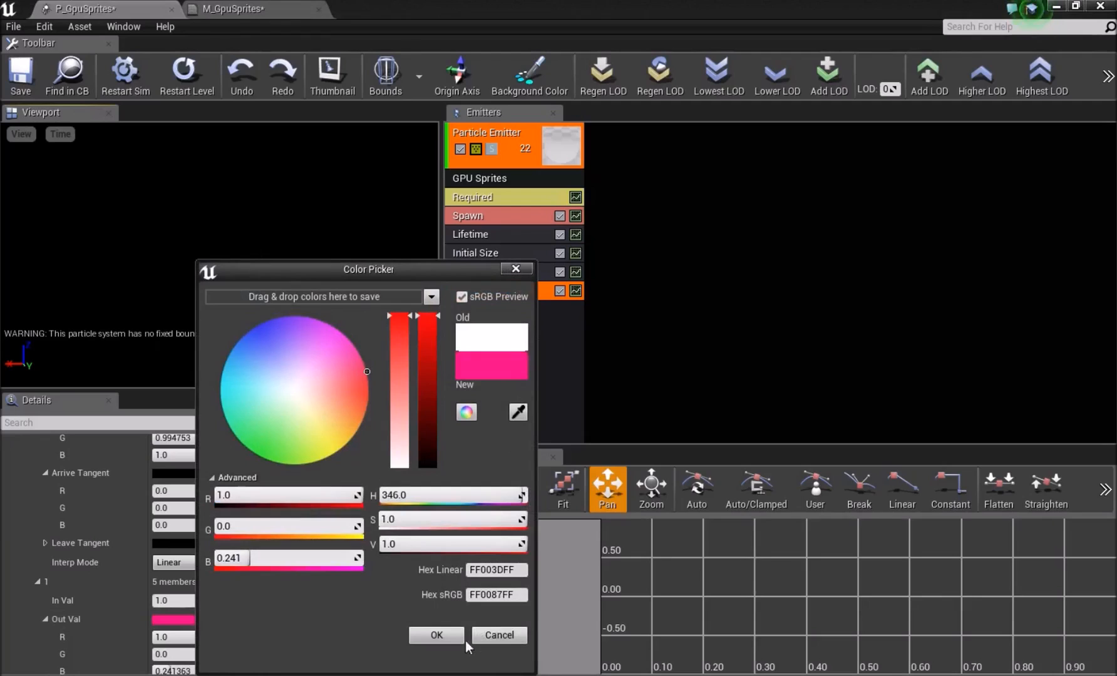
click(437, 635)
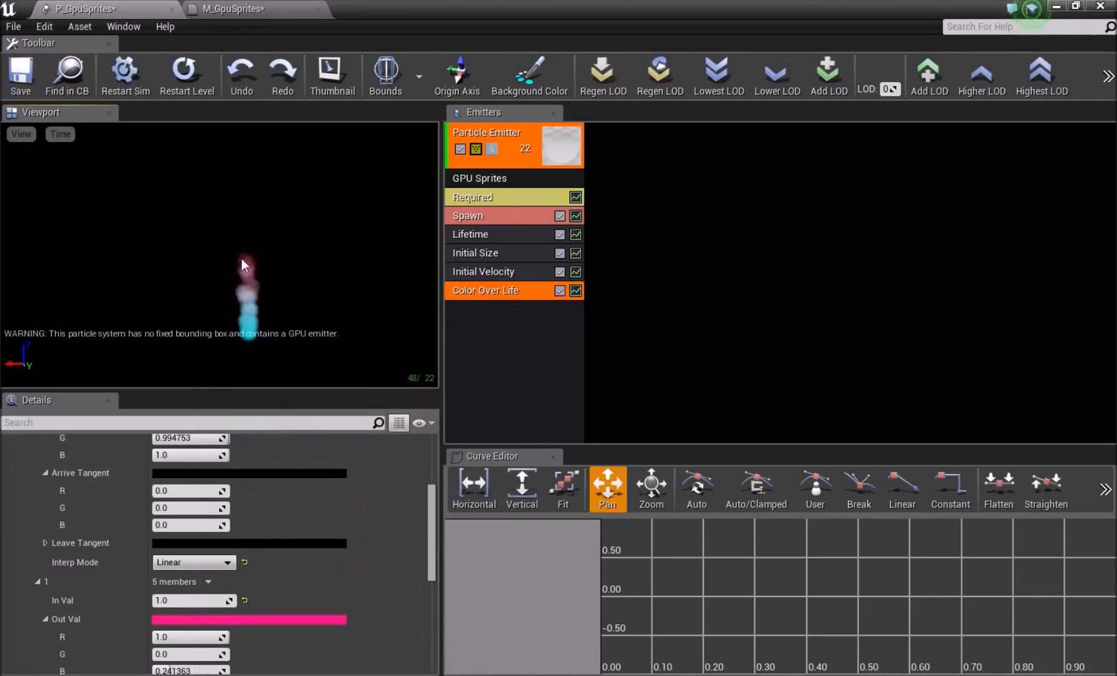
Step: Set the In Val of color point 1 to 0.5 and add a third point with an In Val of 1.5
click(173, 600)
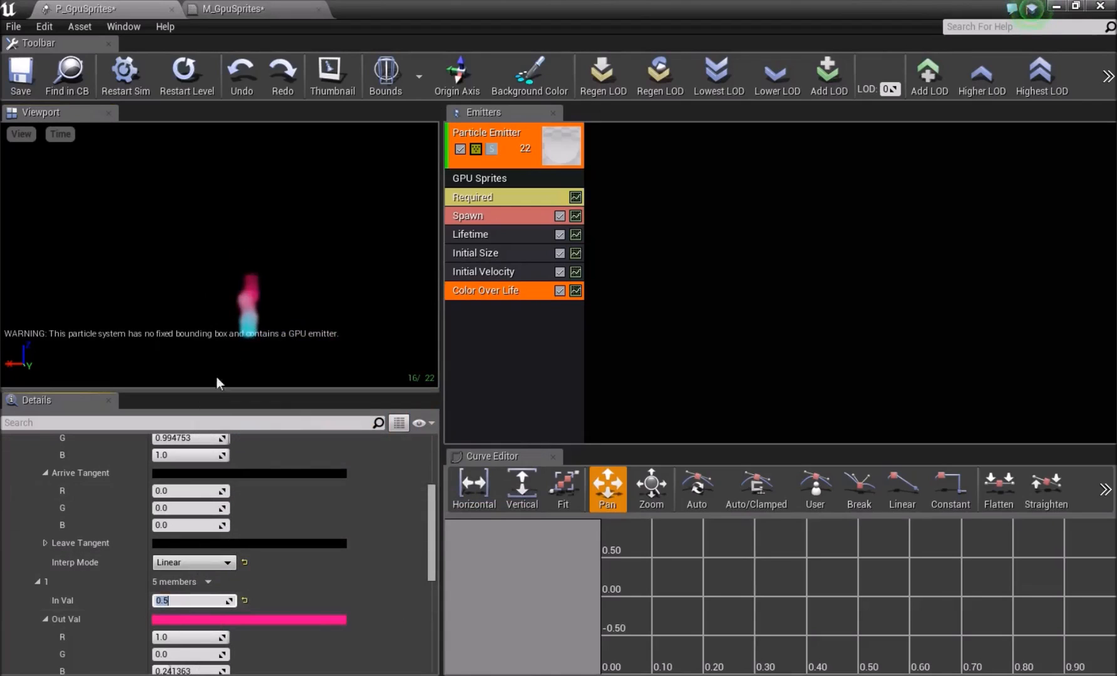
scroll(207, 564, up, 5)
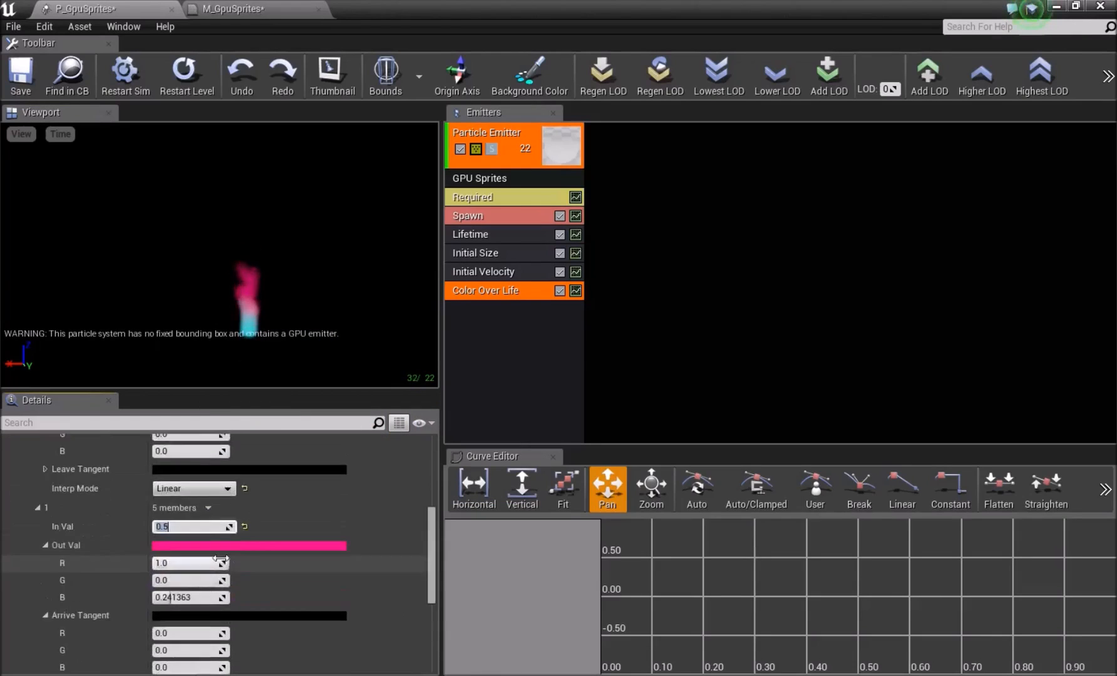
click(212, 520)
scroll(210, 529, down, 8)
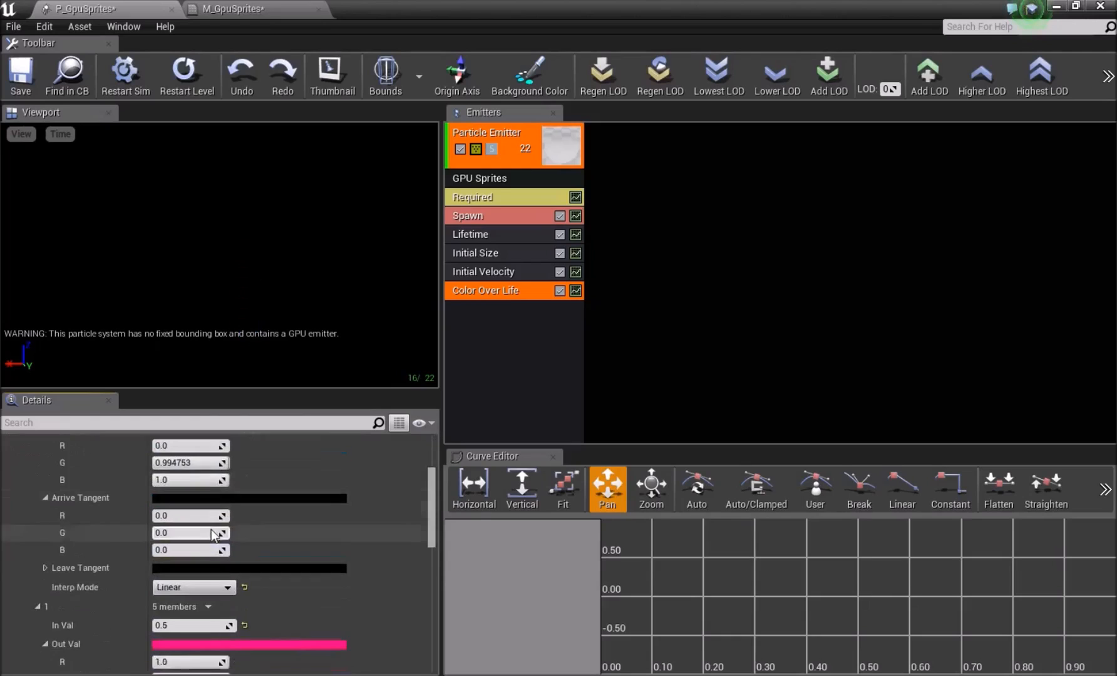
click(180, 569)
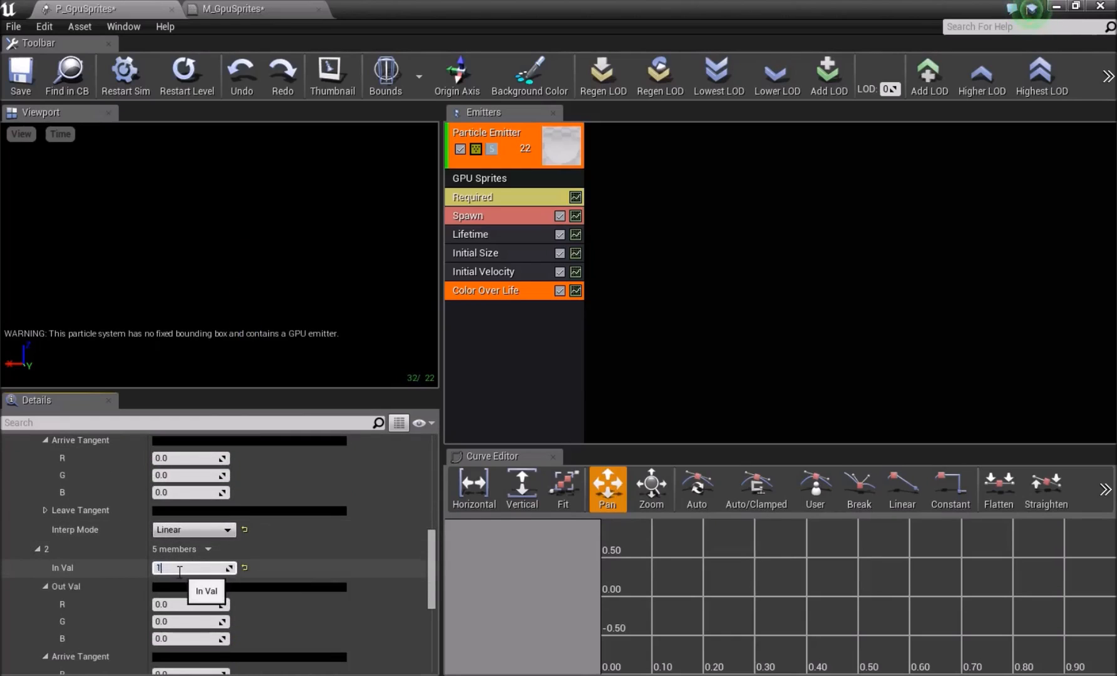
text(1.5)
key(Return)
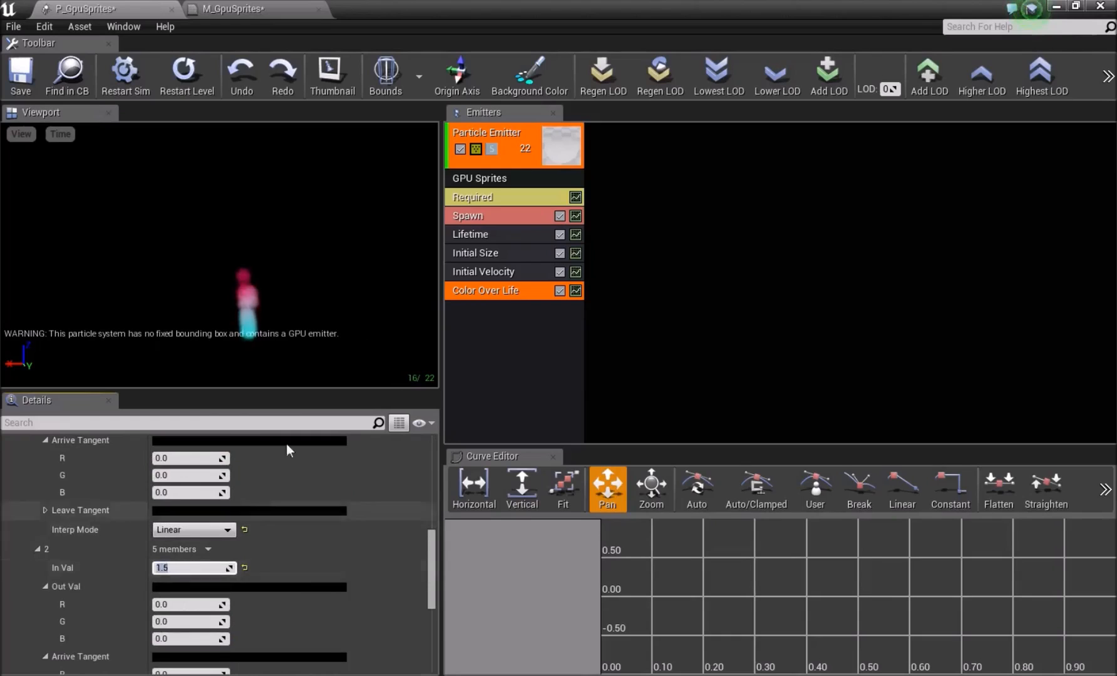
Step: Set both the Min and Max of the Lifetime module to 5.0
click(482, 233)
click(183, 500)
text(5)
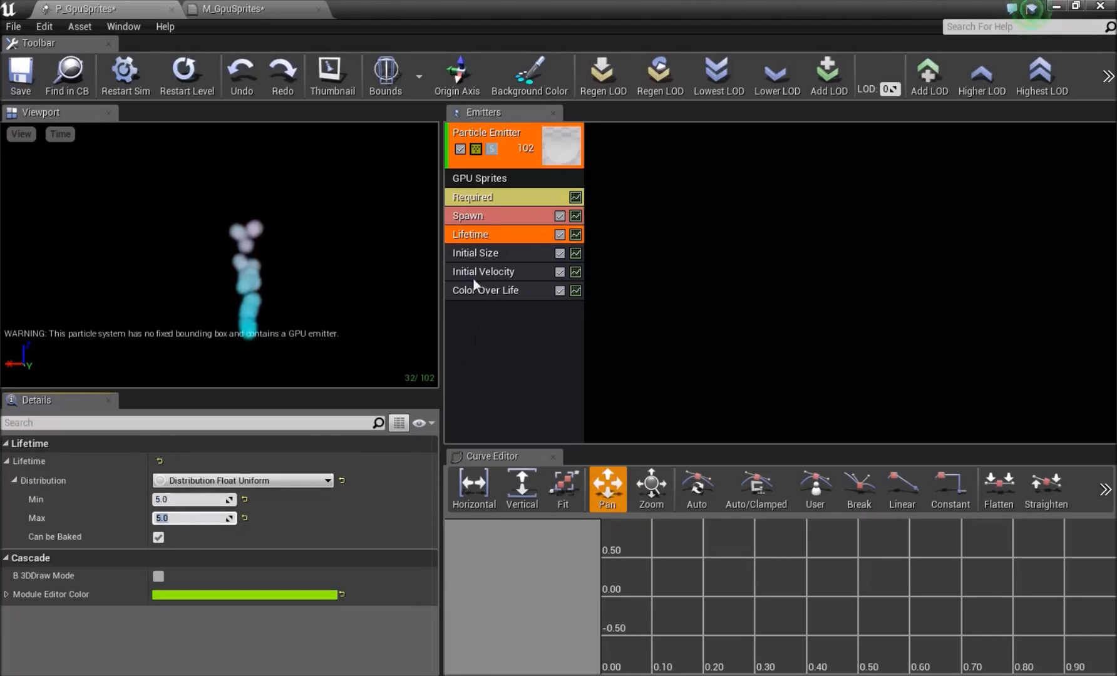
Step: Set the Out Val color of Color Over Life point 2 to bright yellow, about R 1, G 0.933, B 0
click(507, 285)
scroll(160, 595, down, 10)
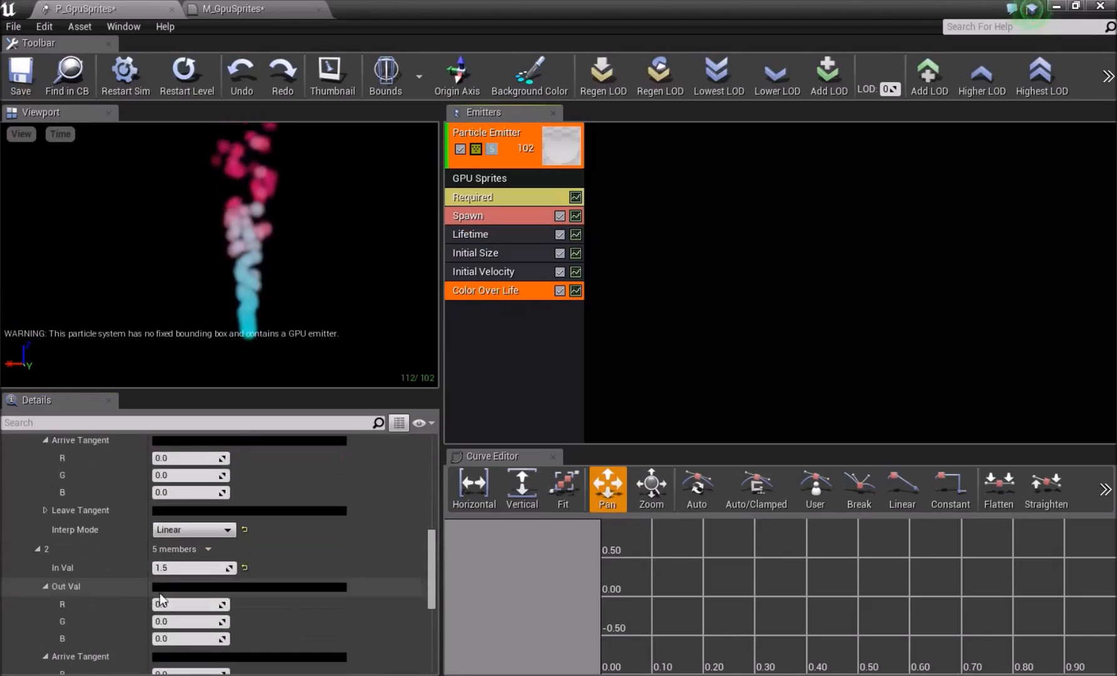
click(198, 587)
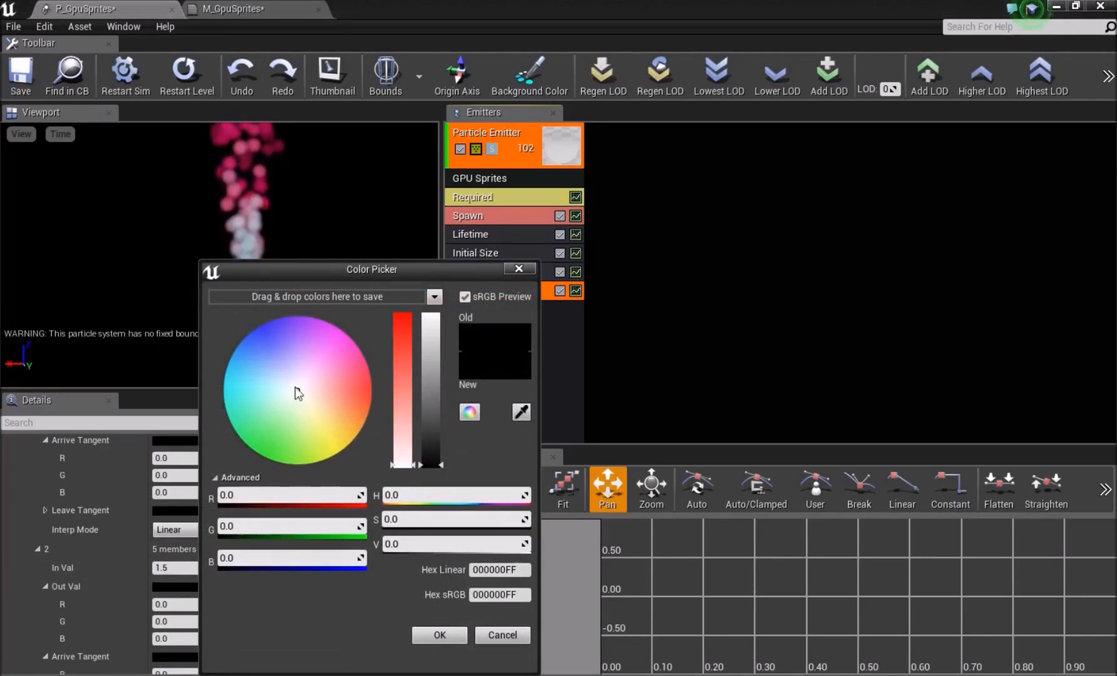
click(339, 452)
drag(431, 465, 431, 317)
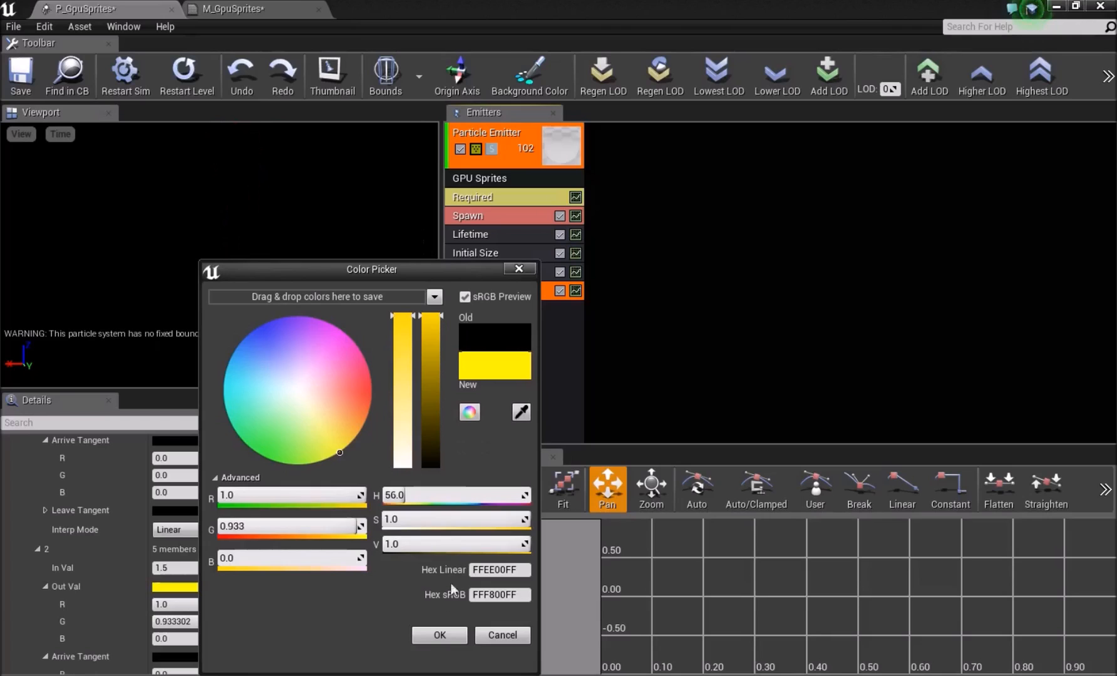
click(432, 634)
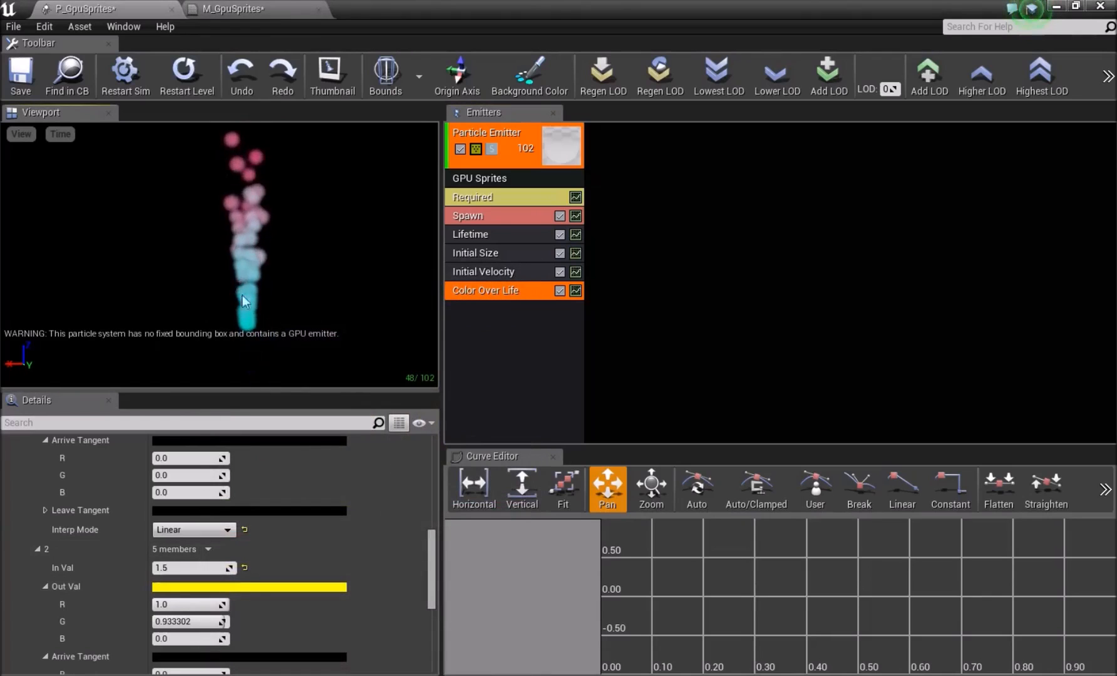
Step: Check the new color points against the preview, display the particle system's bounds and inspect them from several angles
scroll(226, 449, up, 5)
scroll(224, 493, down, 3)
scroll(224, 492, down, 3)
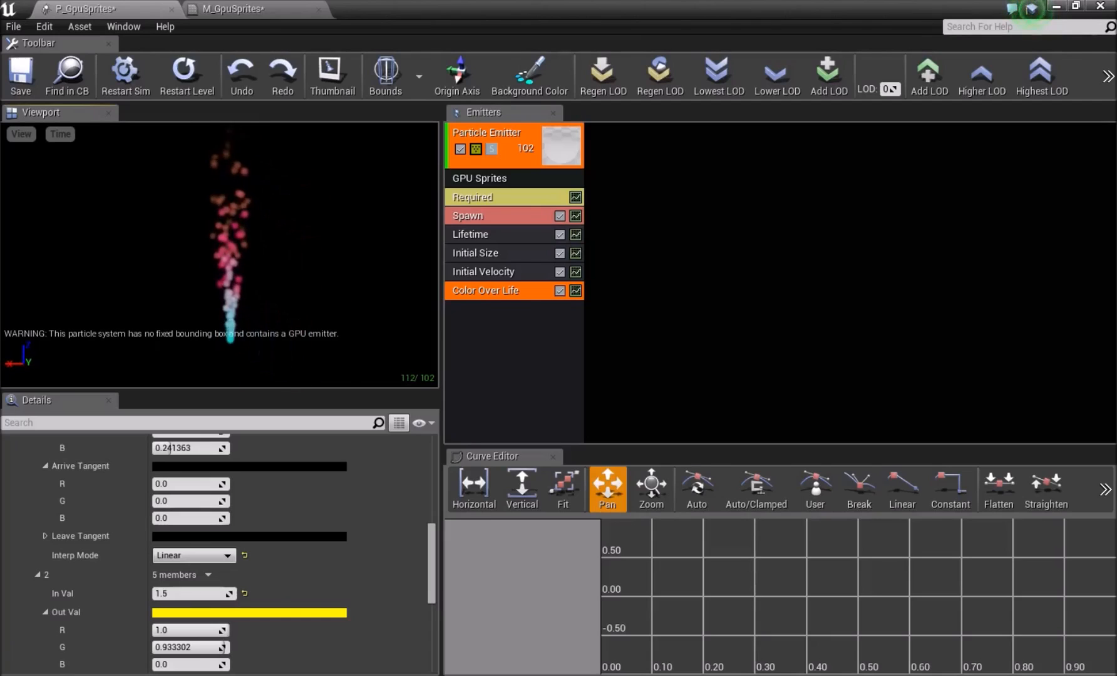
click(387, 75)
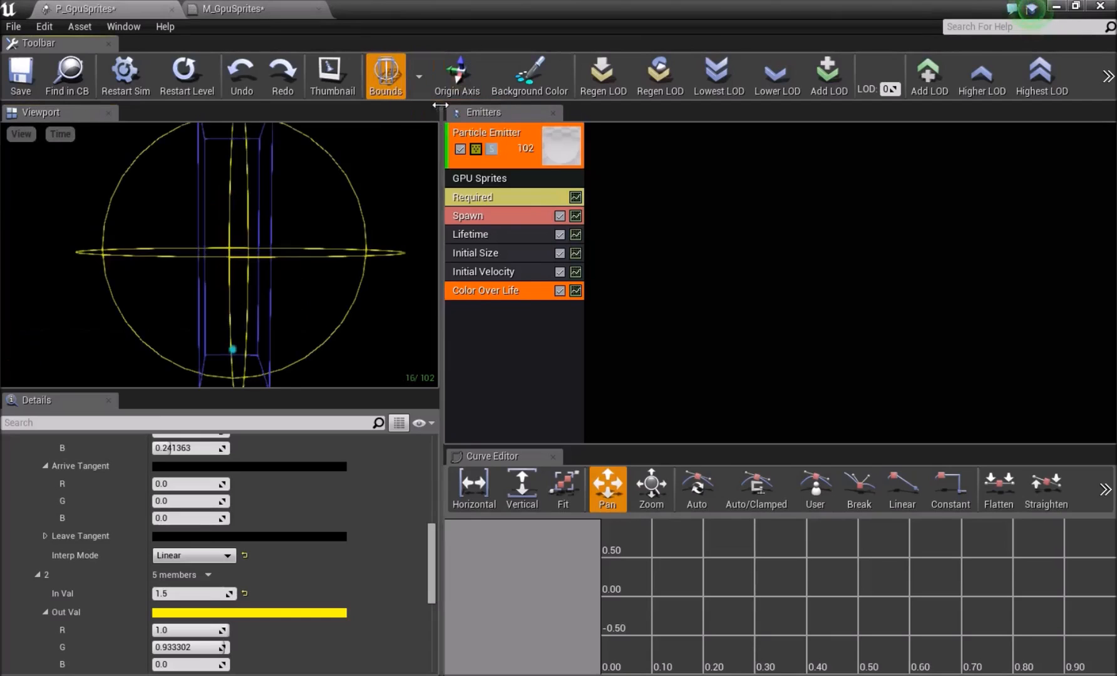
drag(219, 257, 225, 157)
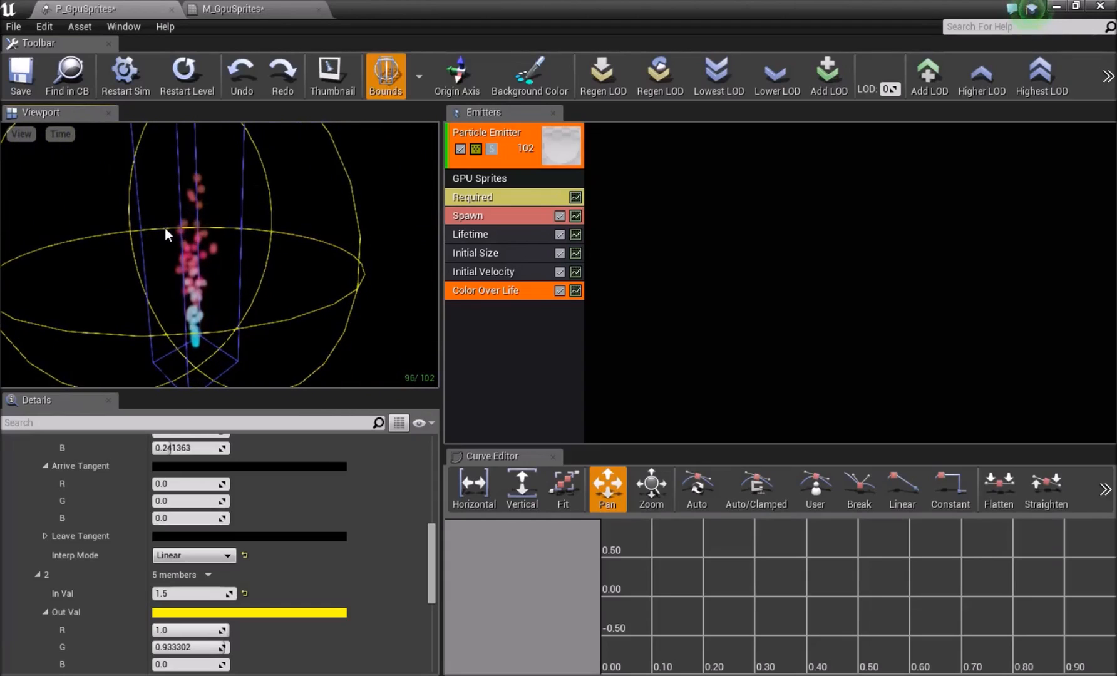
drag(165, 227, 181, 200)
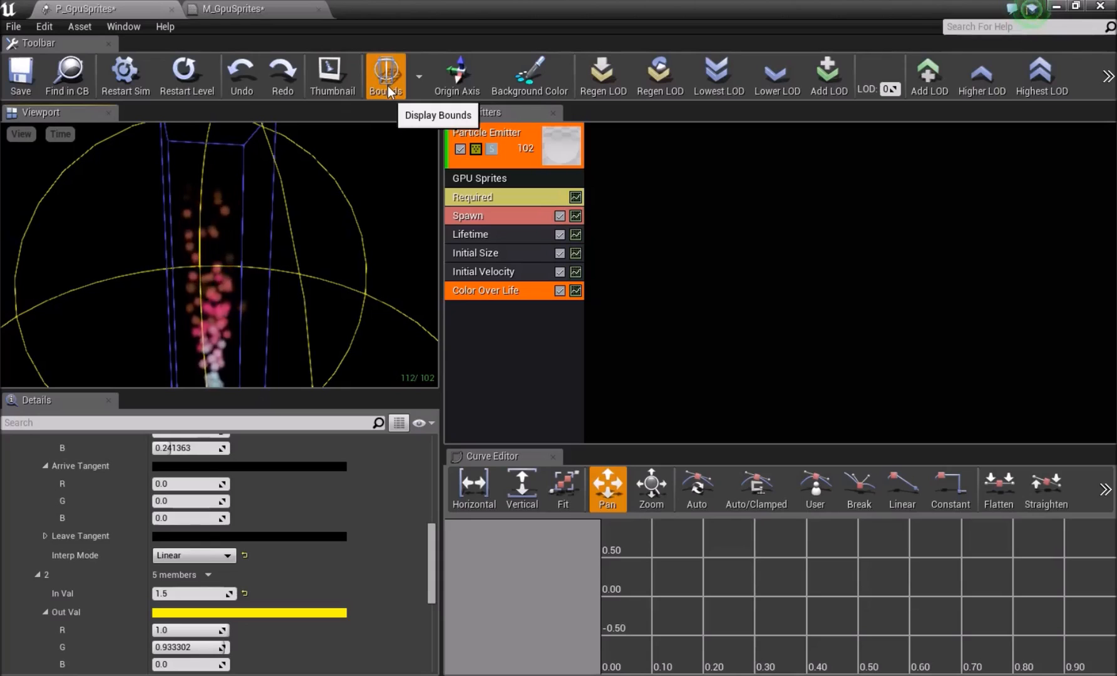
drag(269, 225, 232, 207)
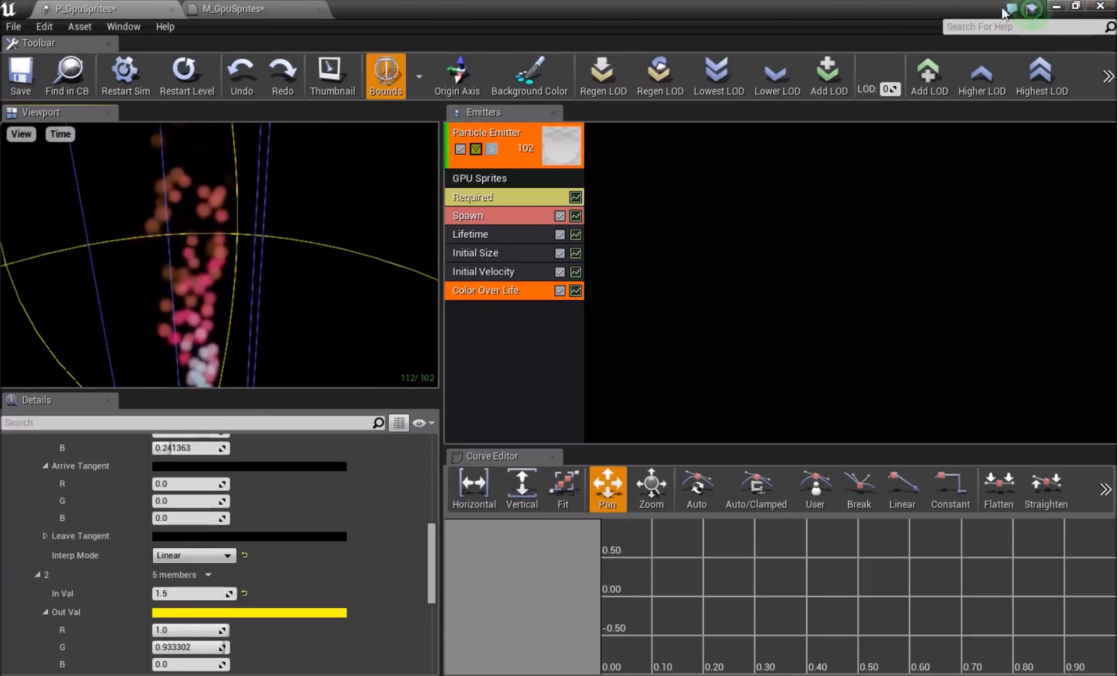
Step: Uncover the level behind the particle editor to look along its example displays, and maximize the editor window again
drag(844, 2, 784, 290)
right_drag(544, 173, 491, 175)
double_click(882, 296)
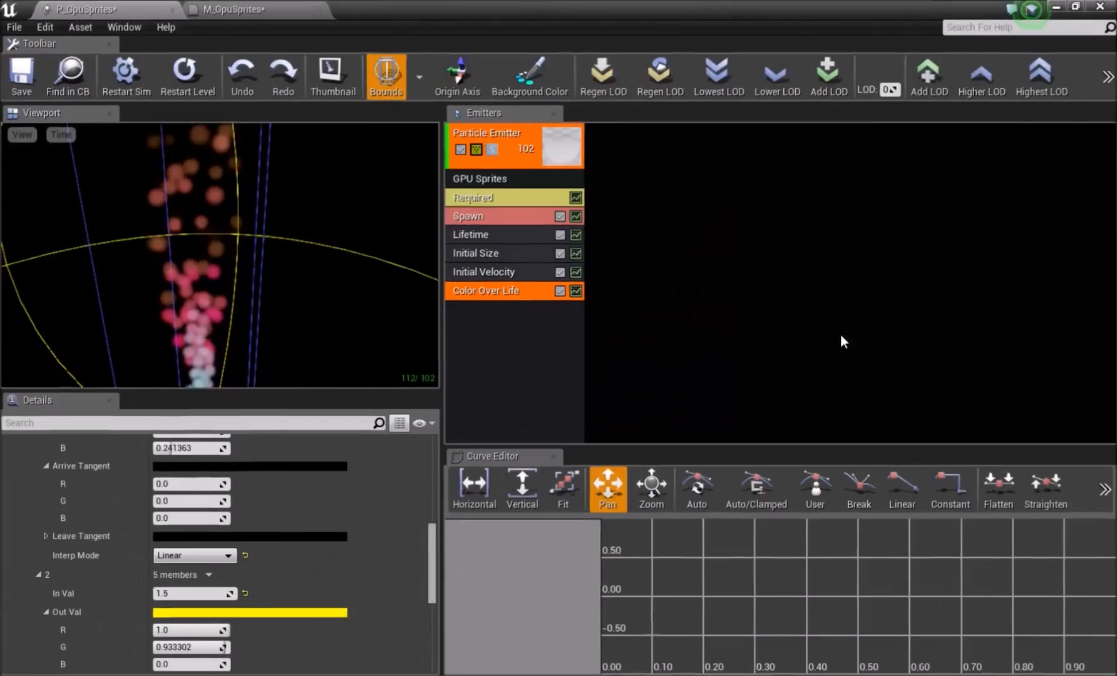
Step: Add a Const Acceleration module to the particle emitter and view the whole particle column in the preview
click(508, 316)
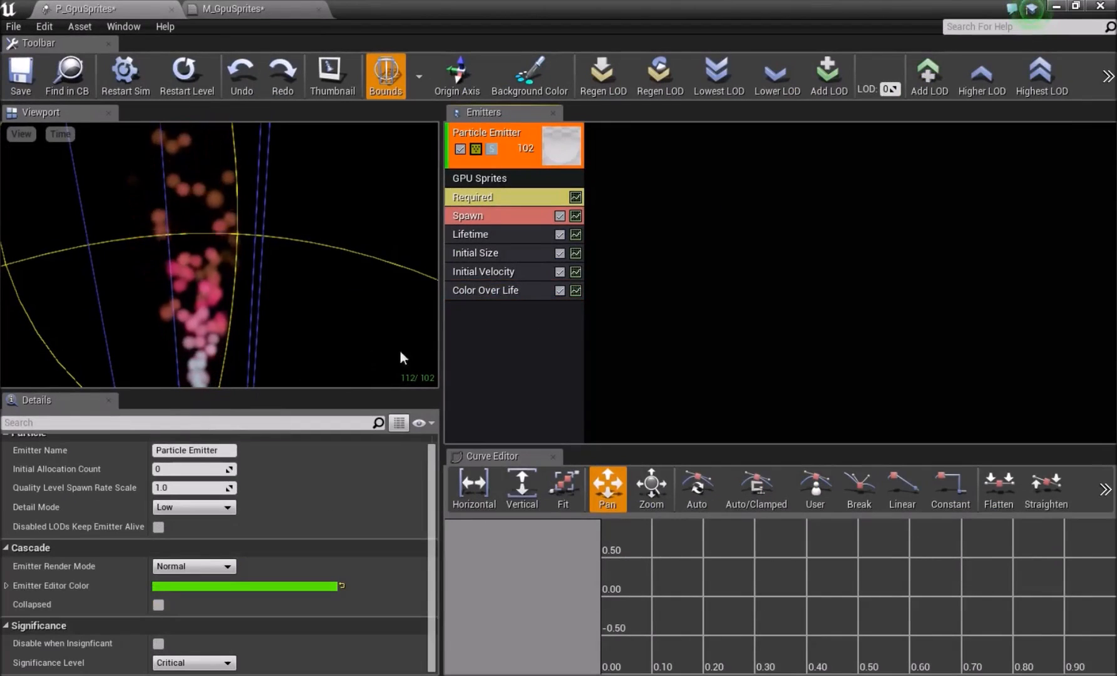
right_click(505, 344)
mouse_move(582, 98)
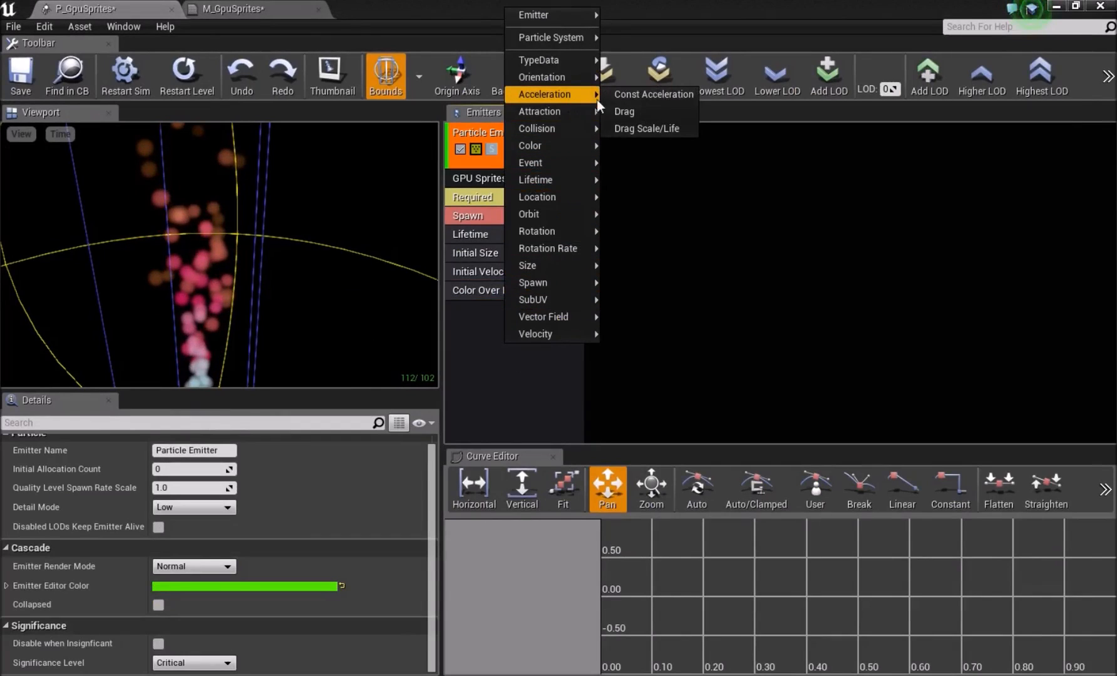
click(645, 93)
scroll(268, 275, down, 10)
scroll(268, 275, up, 5)
drag(269, 275, 300, 212)
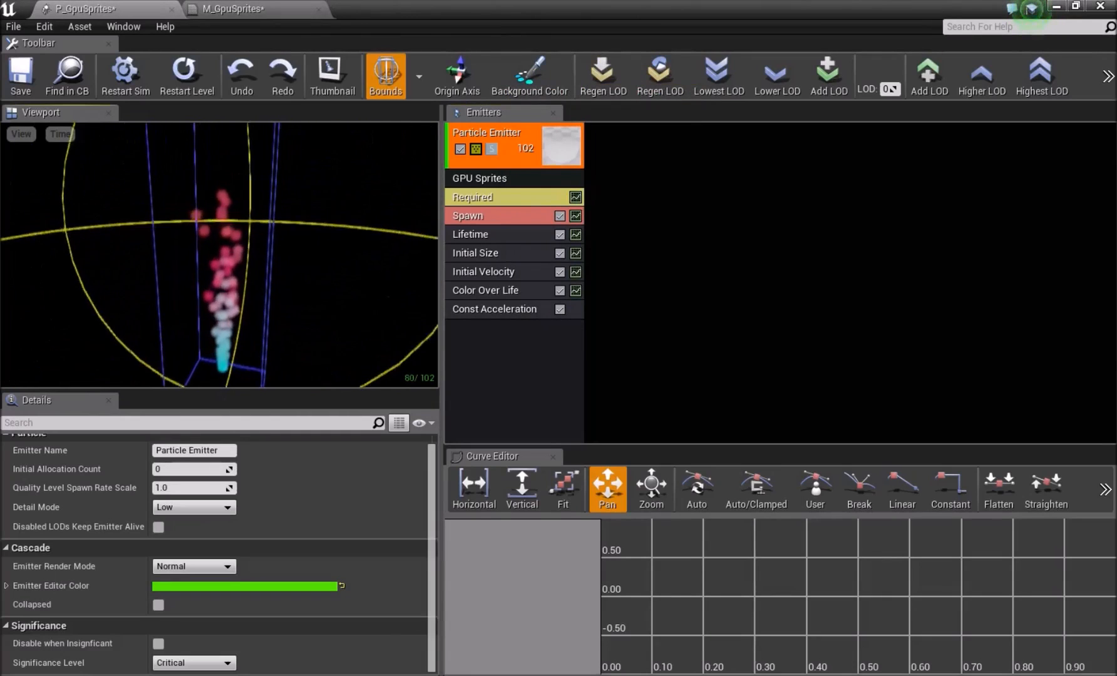
Step: Set the Const Acceleration module's X acceleration to 10 and raise it to 100 to compare the particle drift
click(456, 310)
click(175, 463)
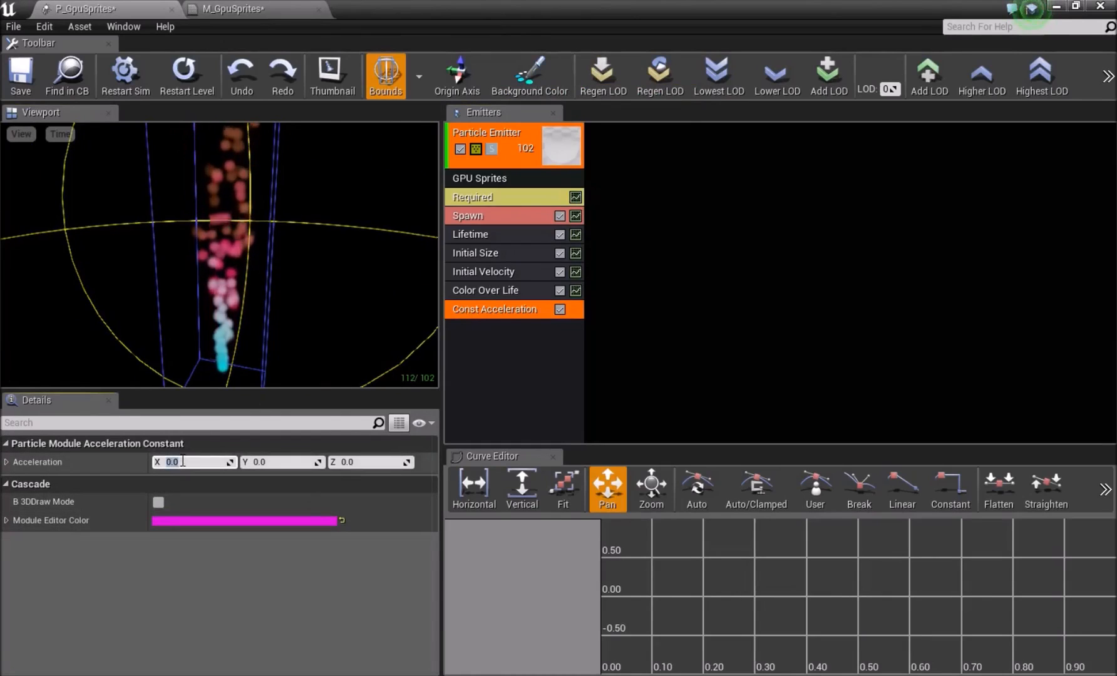
text(10)
key(Return)
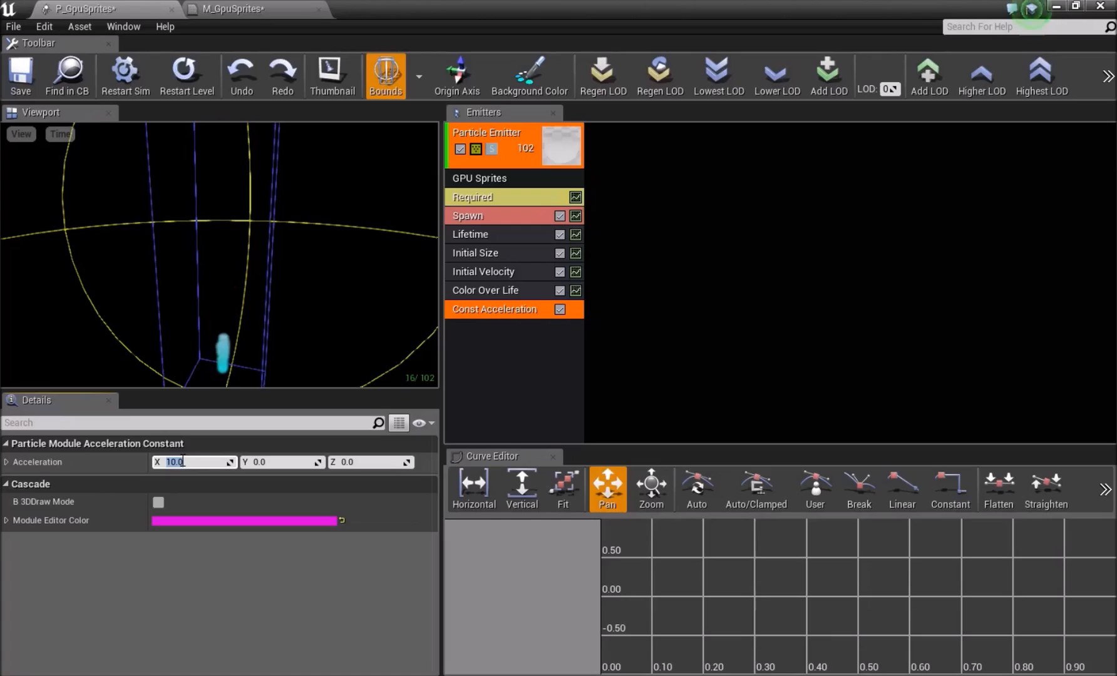
text(100)
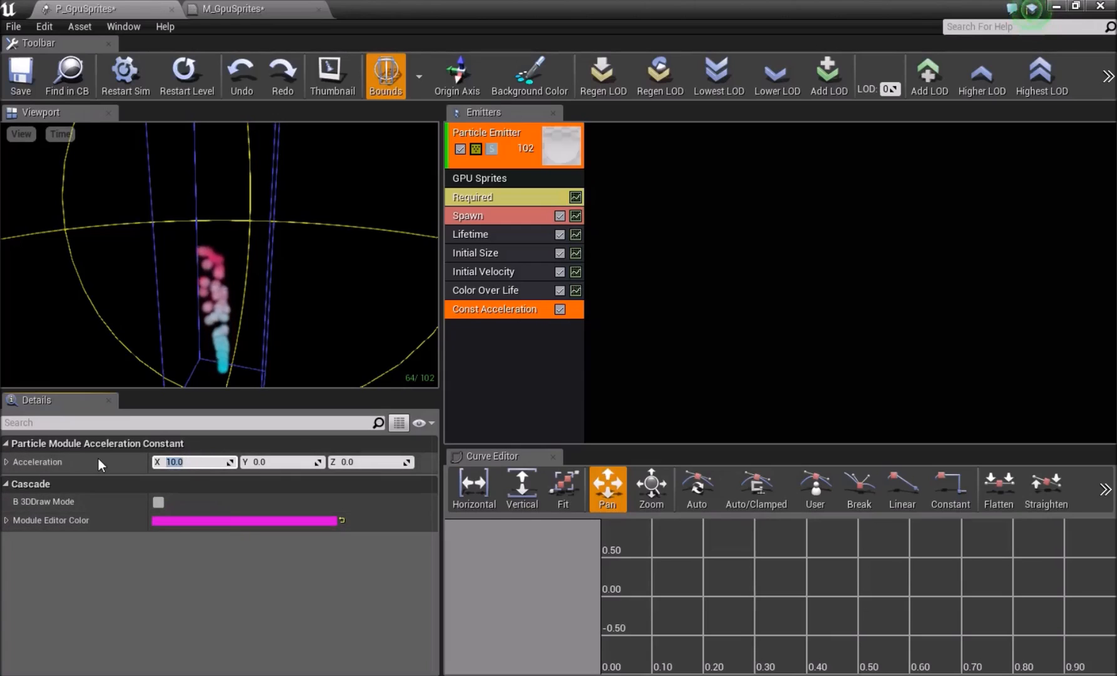
key(Return)
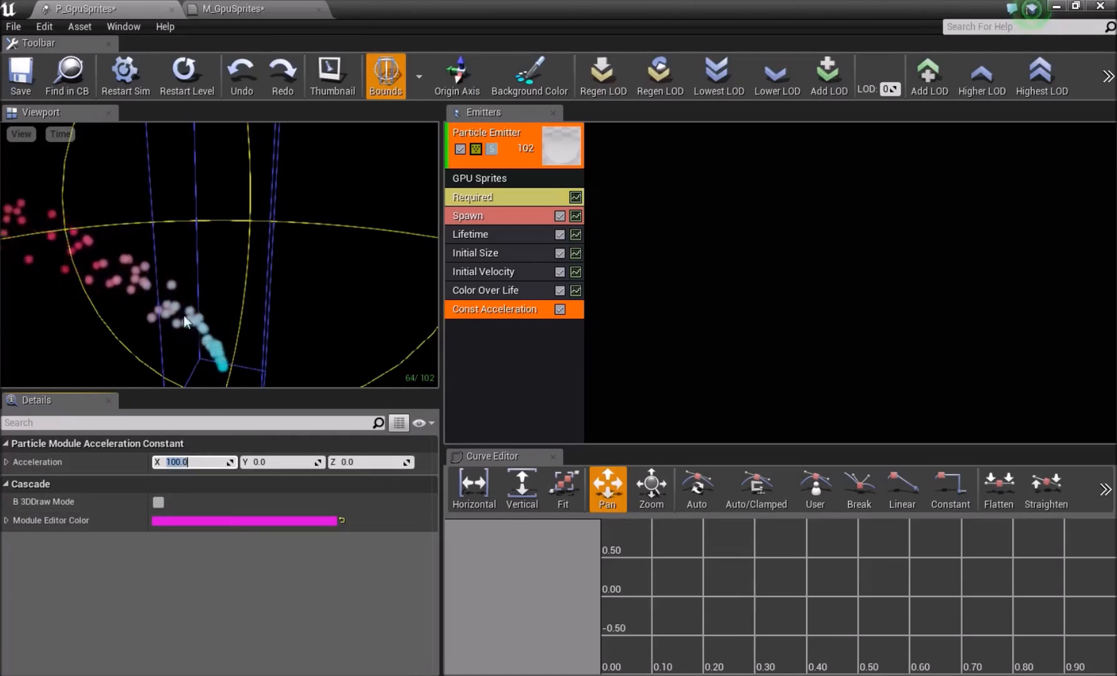
Step: Reverse the particle drift by setting the X acceleration to -100
click(182, 462)
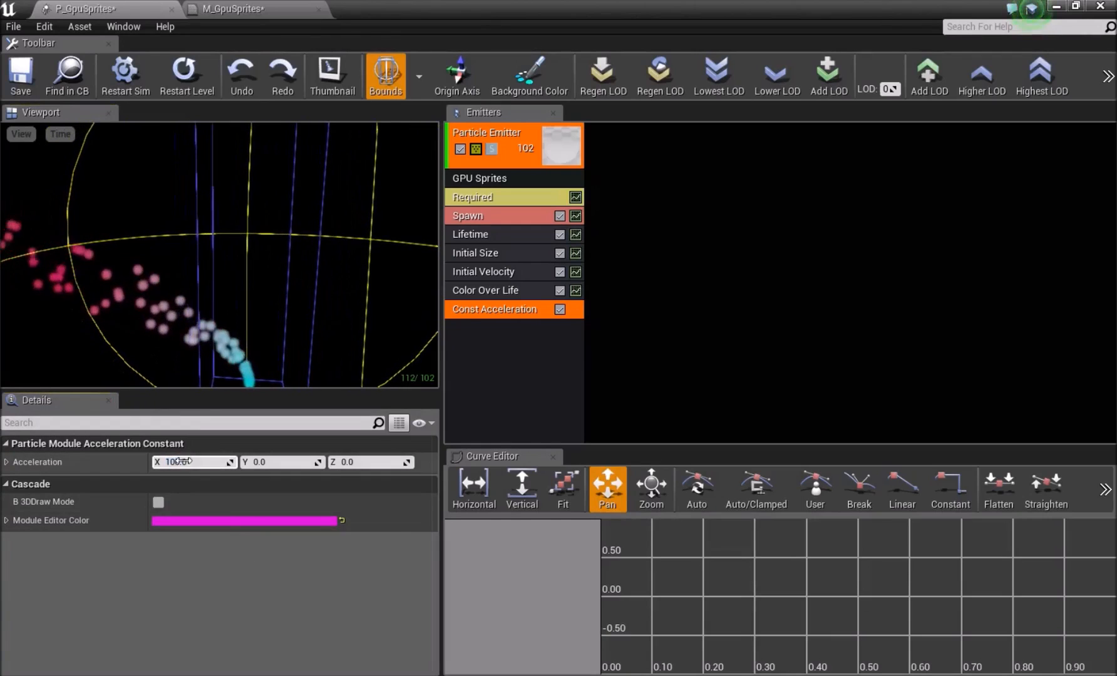
text(-100)
key(Return)
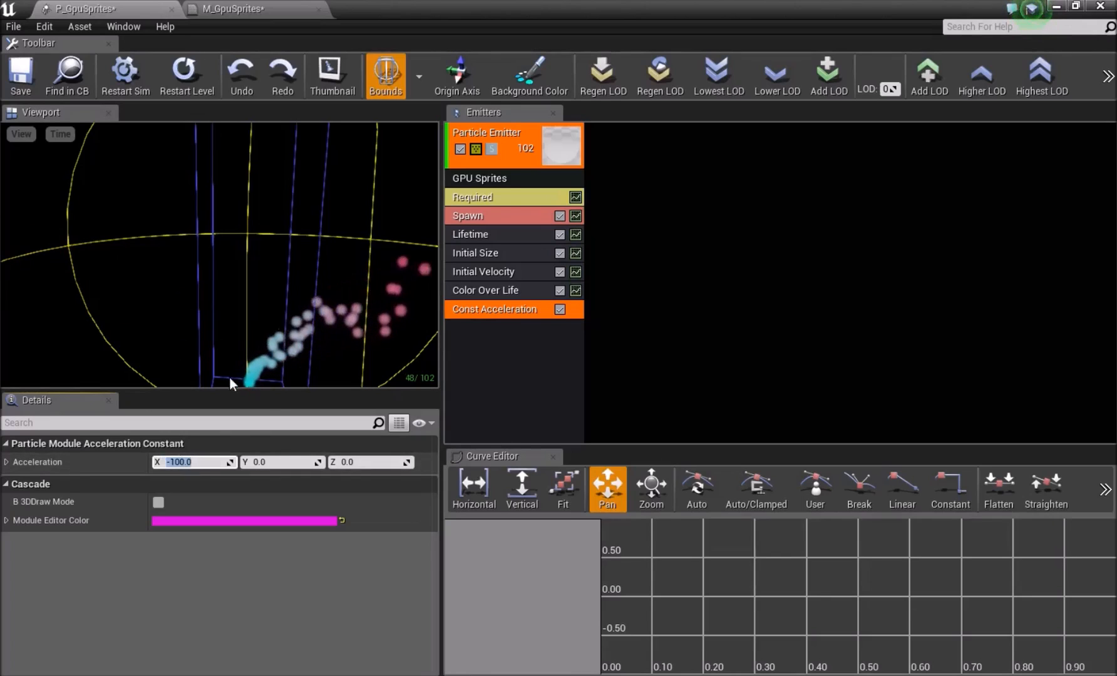
Step: Set the Const Acceleration module's X acceleration back to 100
click(326, 284)
click(181, 462)
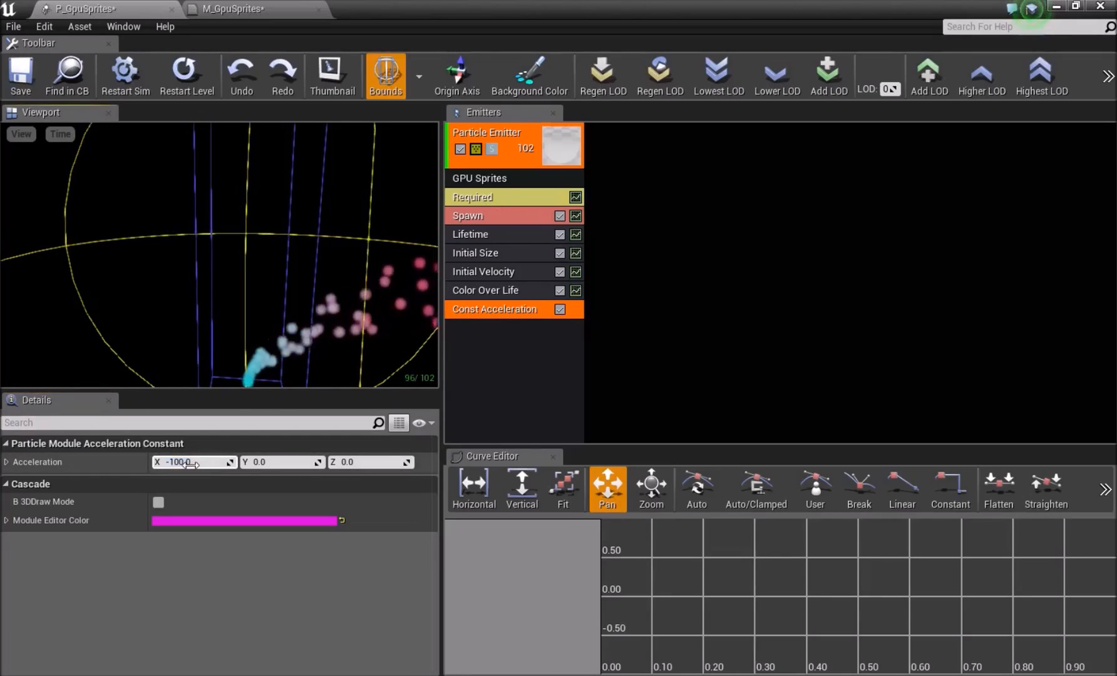
text(100)
key(Return)
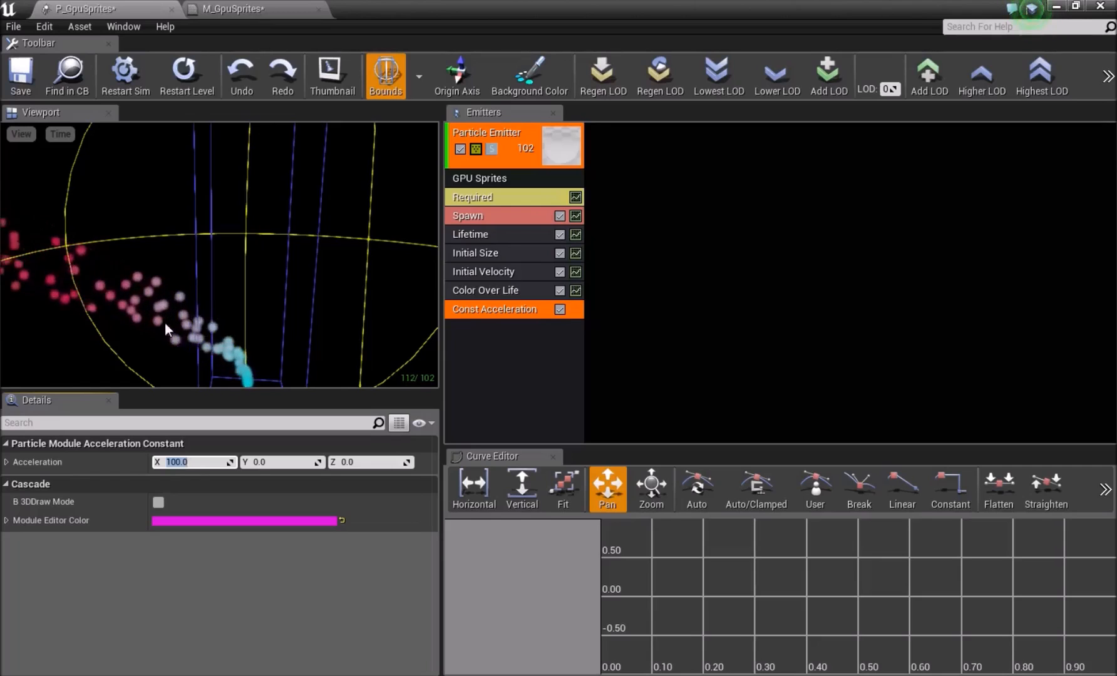
Step: Add a Drag module from the Acceleration category to the particle emitter and show its settings
click(457, 365)
right_click(476, 343)
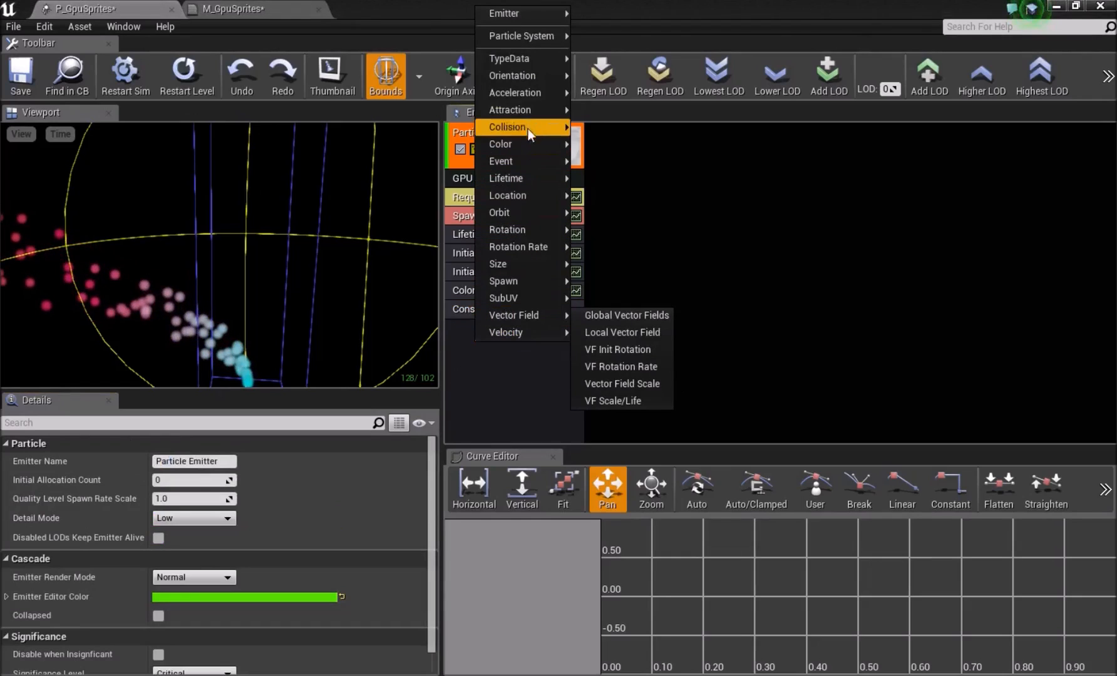
mouse_move(528, 94)
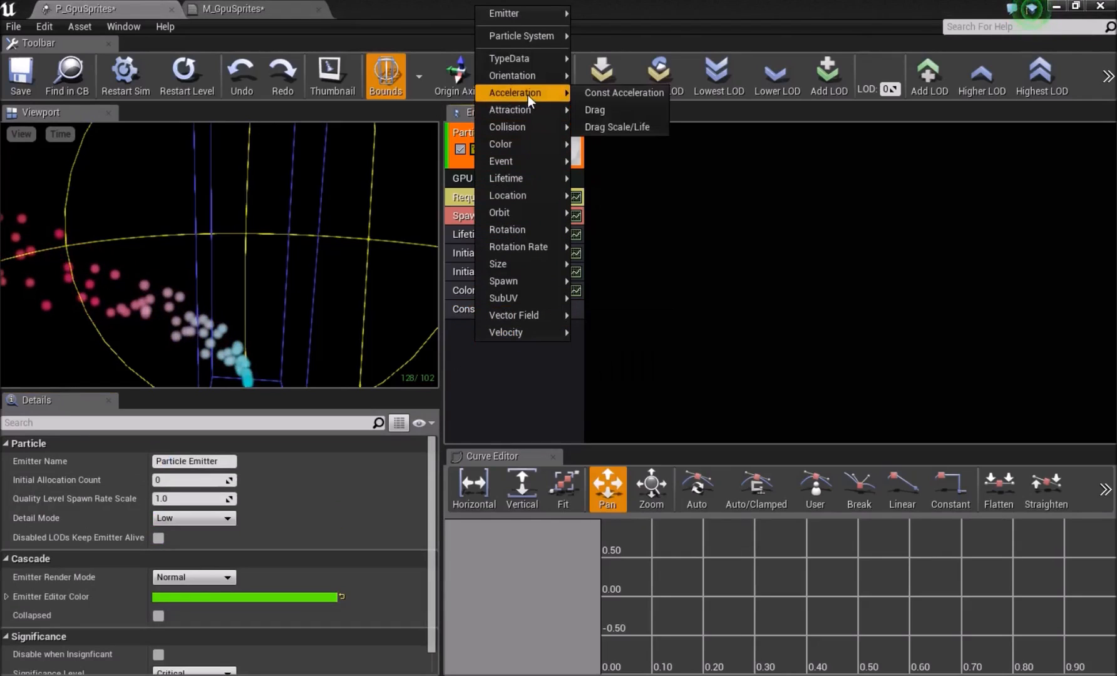
click(603, 110)
click(497, 332)
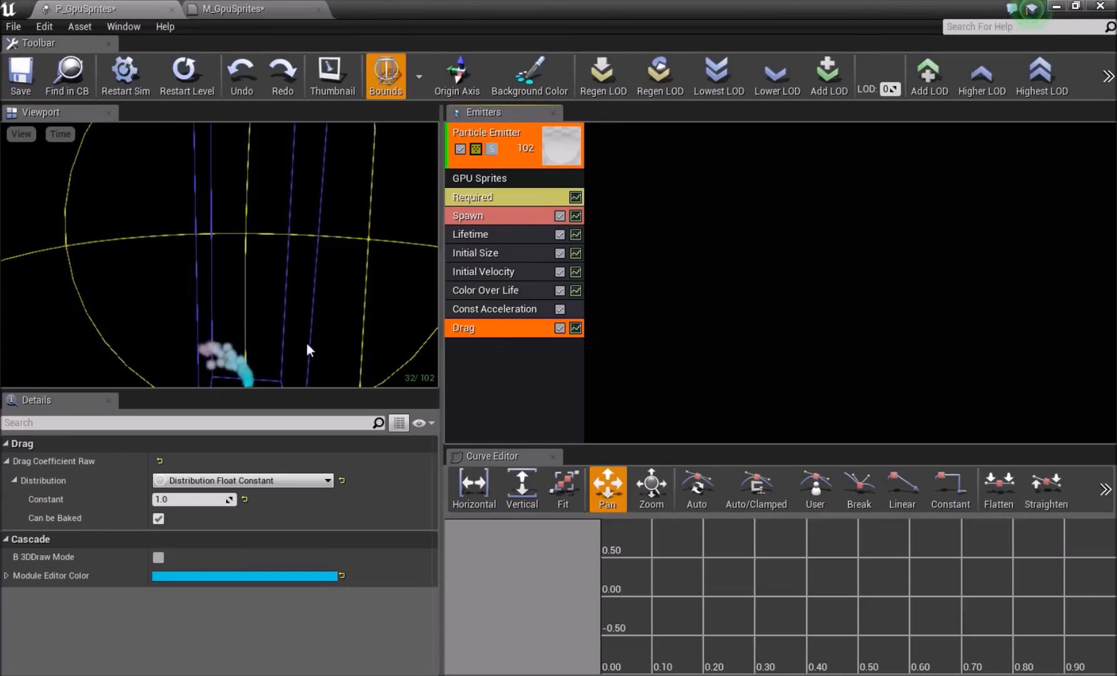
Step: Set the Drag module's constant coefficient to 5 and look closely at the slowed particles in the preview
click(184, 500)
text(5)
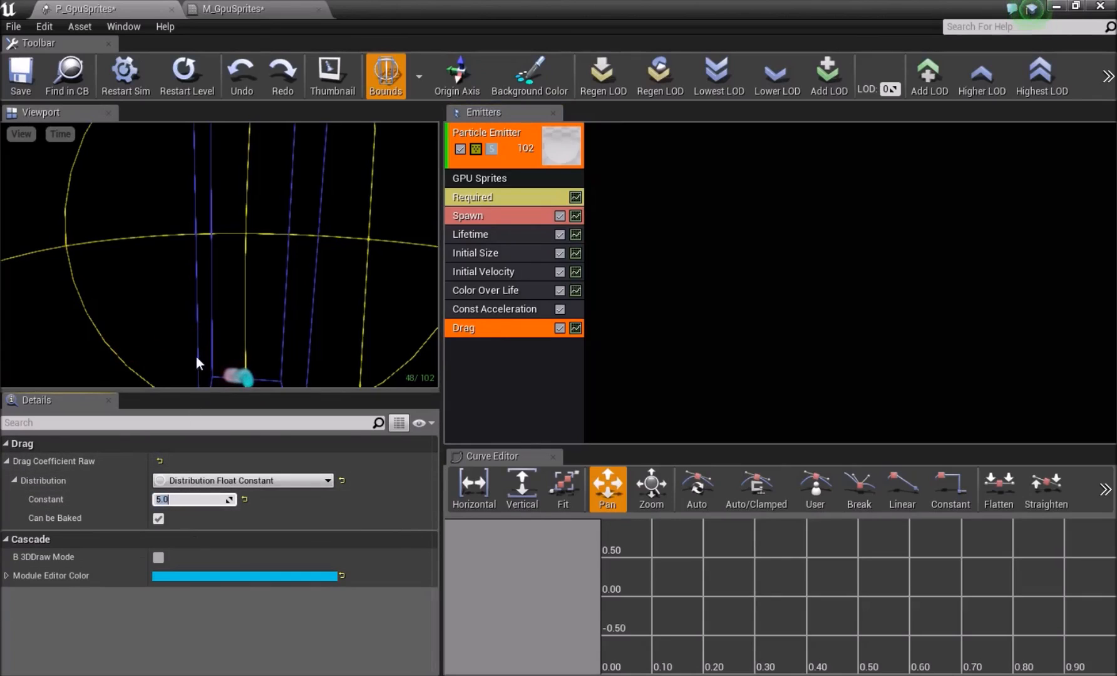
drag(182, 355, 211, 268)
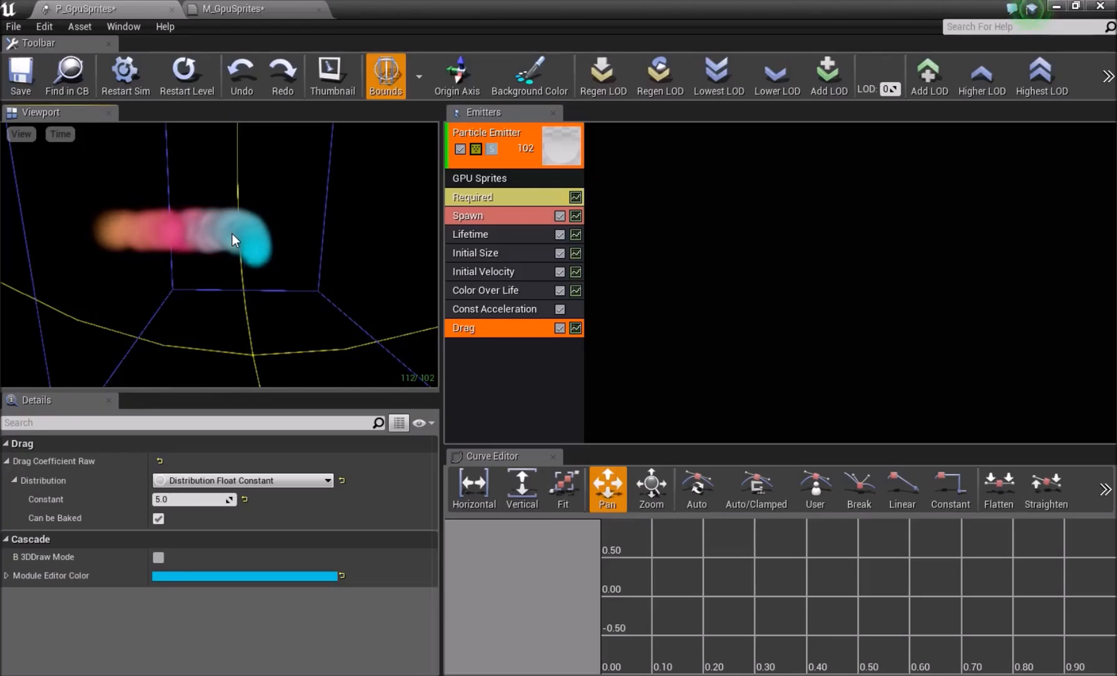
drag(232, 234, 285, 216)
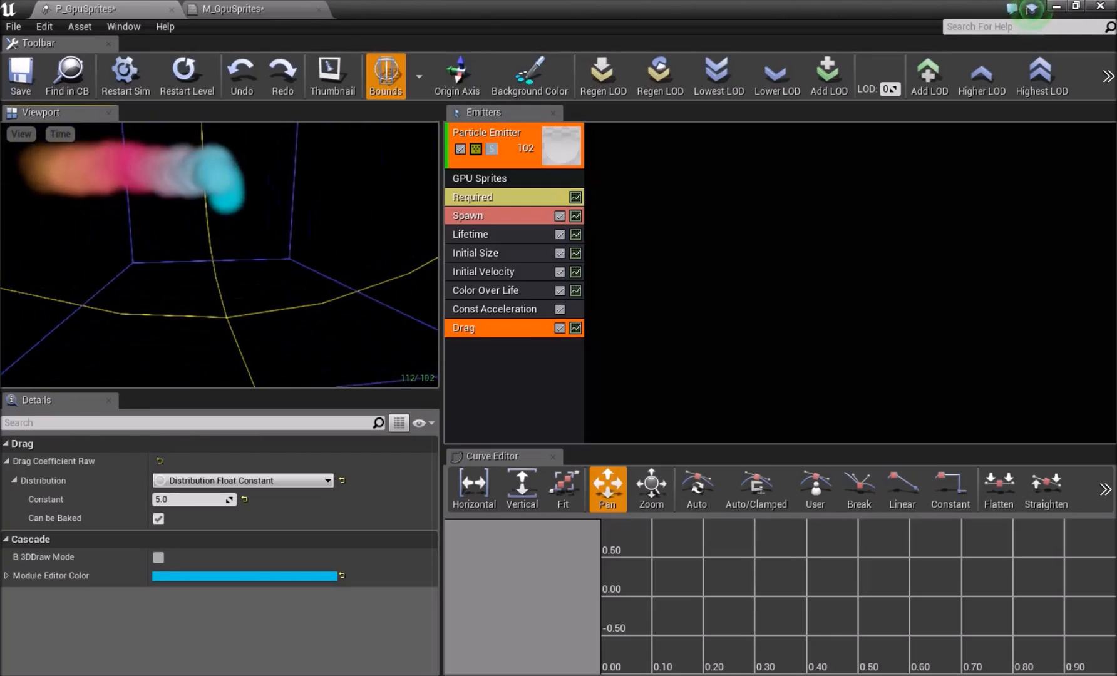
drag(174, 165, 219, 188)
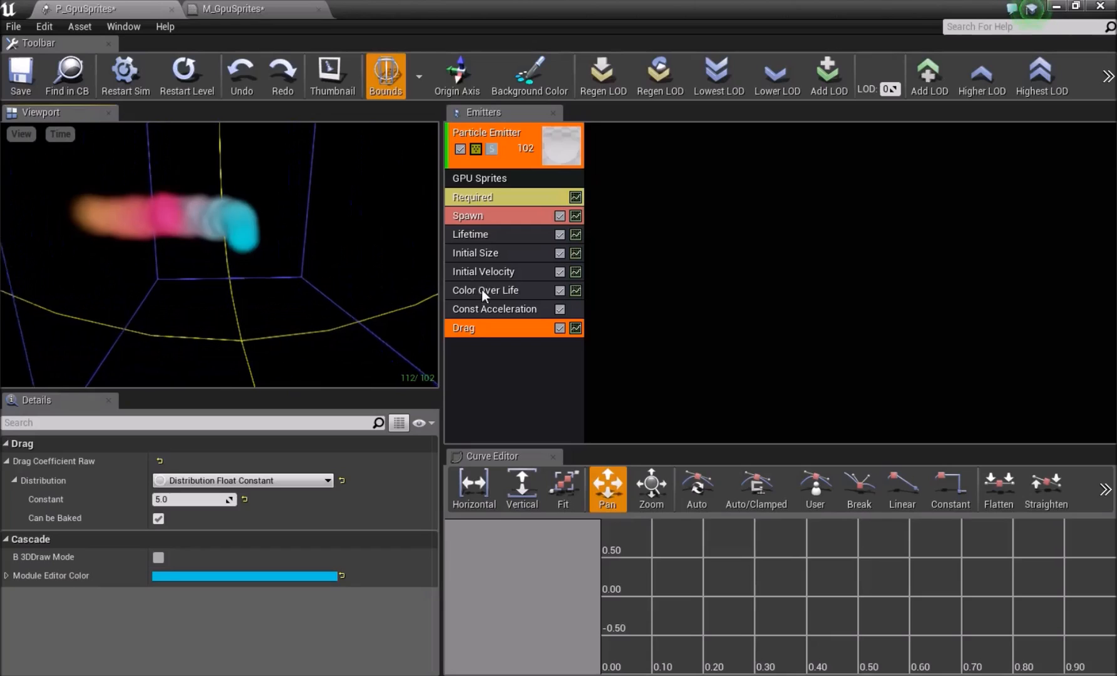
Step: Delete the Drag and Const Acceleration modules from the particle emitter
click(498, 361)
click(485, 323)
key(Delete)
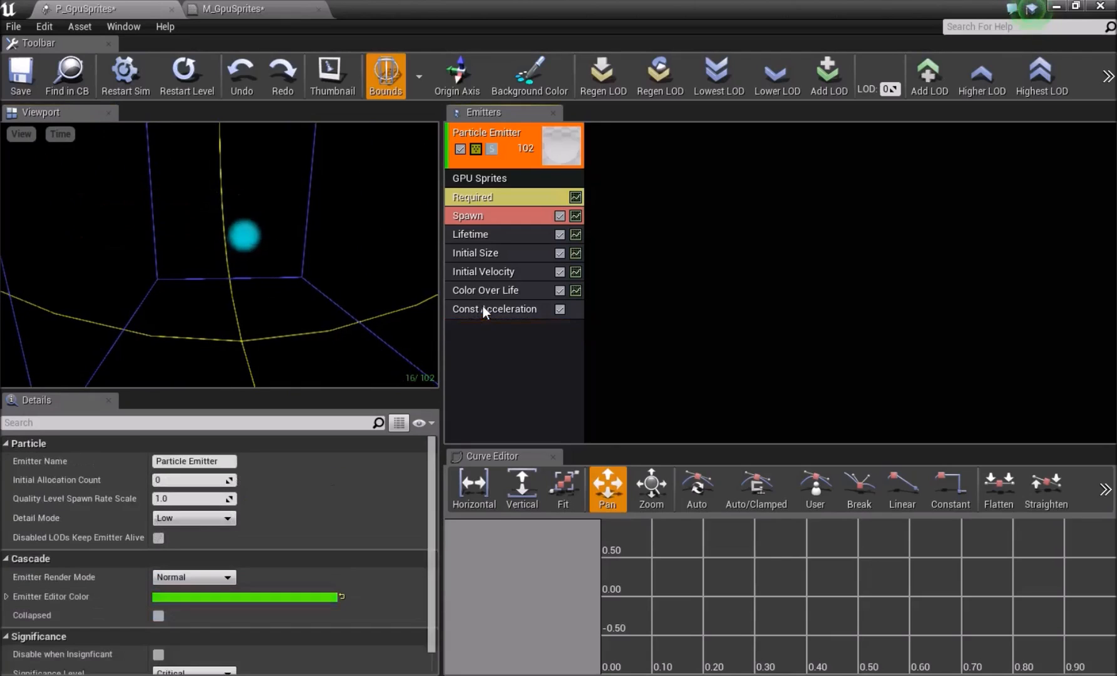
click(485, 308)
key(Delete)
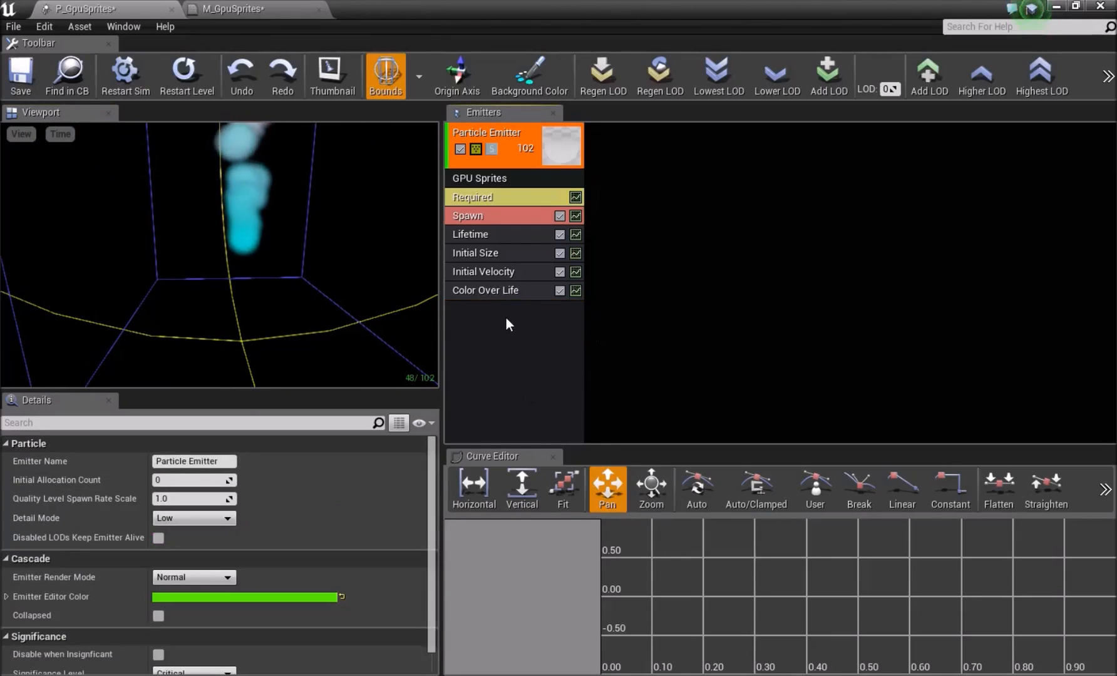
Step: Add a Point Gravity module to the emitter and view its settings and the whole particle column
right_click(506, 319)
click(652, 422)
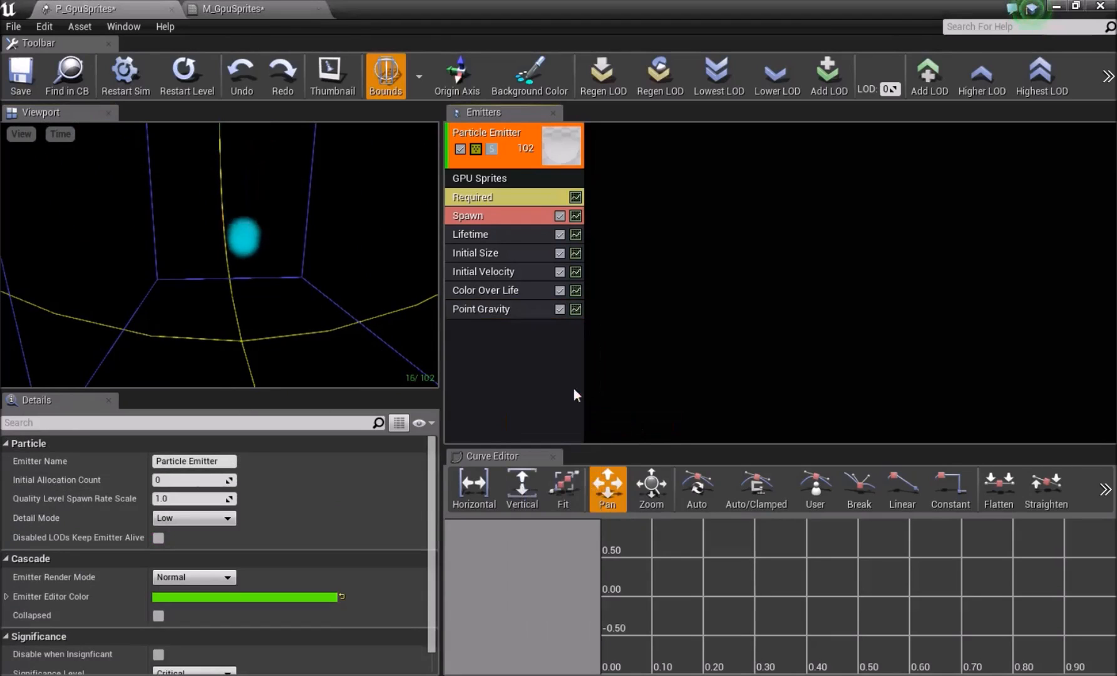
drag(219, 251, 241, 244)
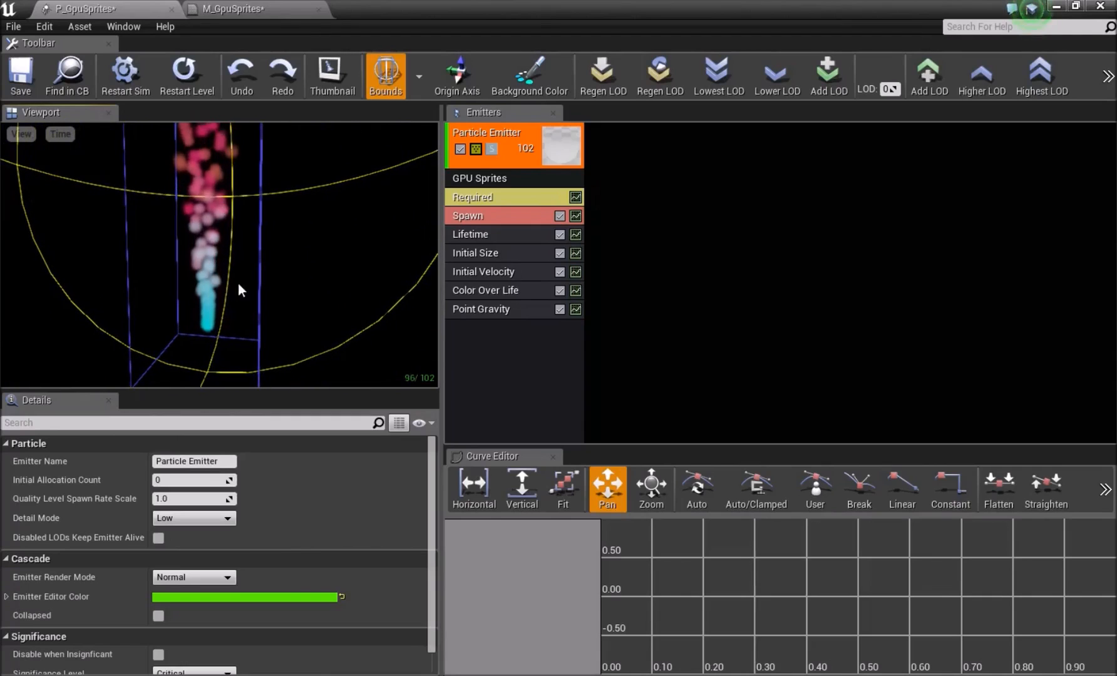
click(481, 310)
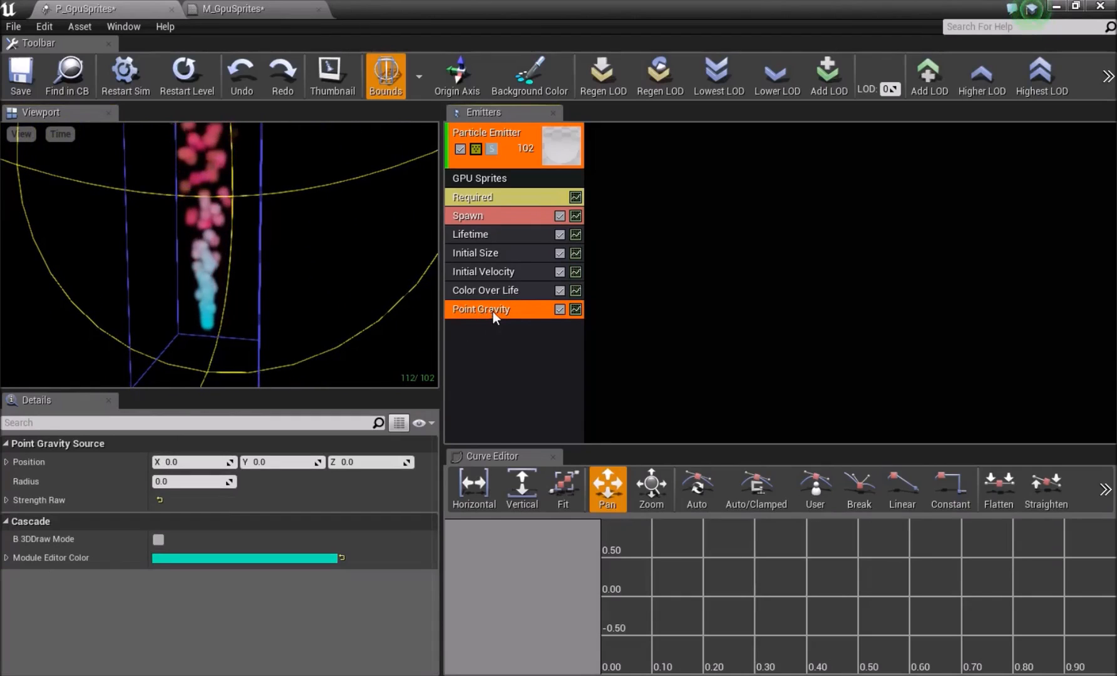
right_click(488, 324)
mouse_move(530, 428)
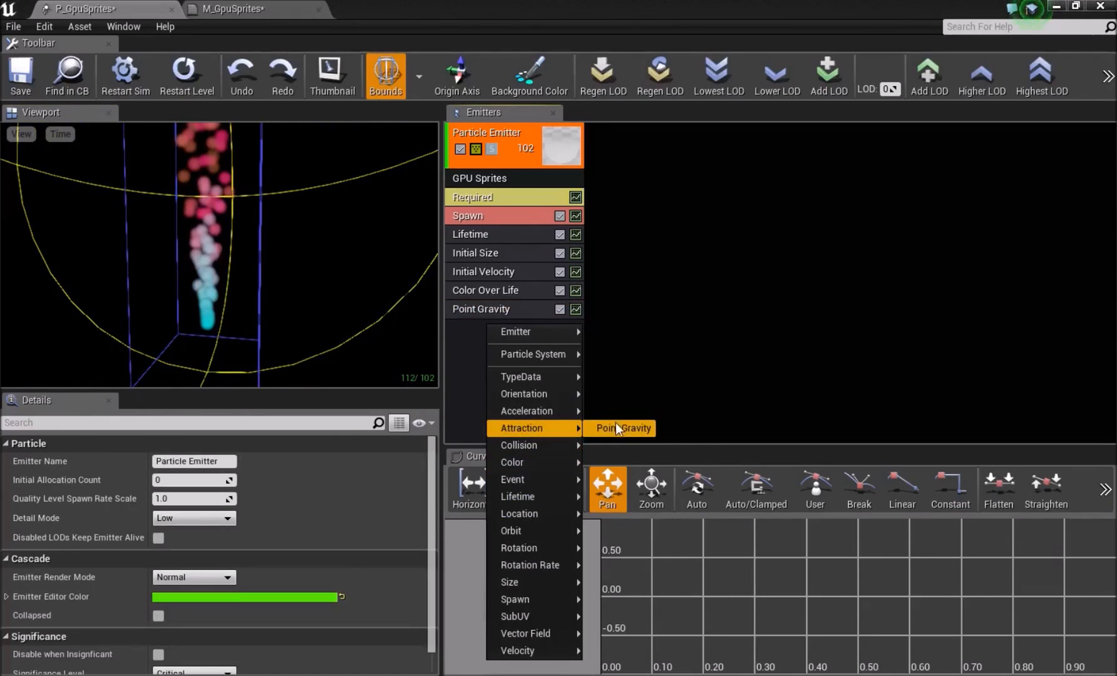
click(458, 374)
mouse_move(235, 331)
mouse_down()
mouse_move(276, 338)
mouse_move(235, 332)
mouse_up()
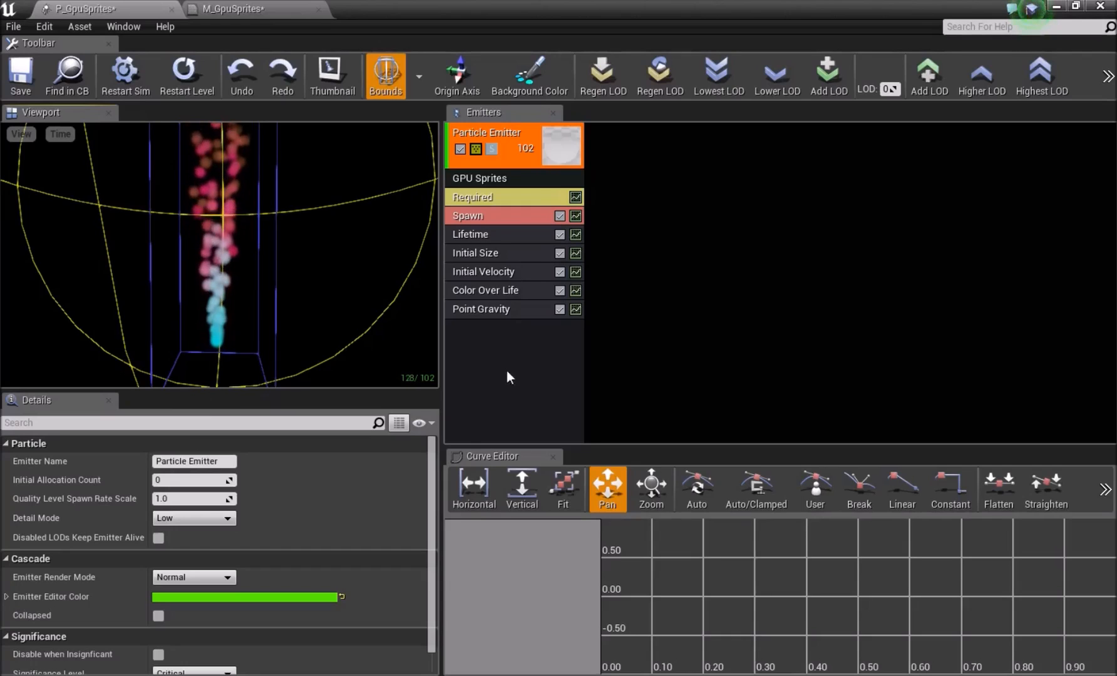
Step: Remove the Point Gravity module from the particle emitter
click(521, 310)
right_click(534, 313)
click(548, 318)
Step: Add a Collision (Scene Depth) module to the particle emitter and show its settings
right_click(494, 333)
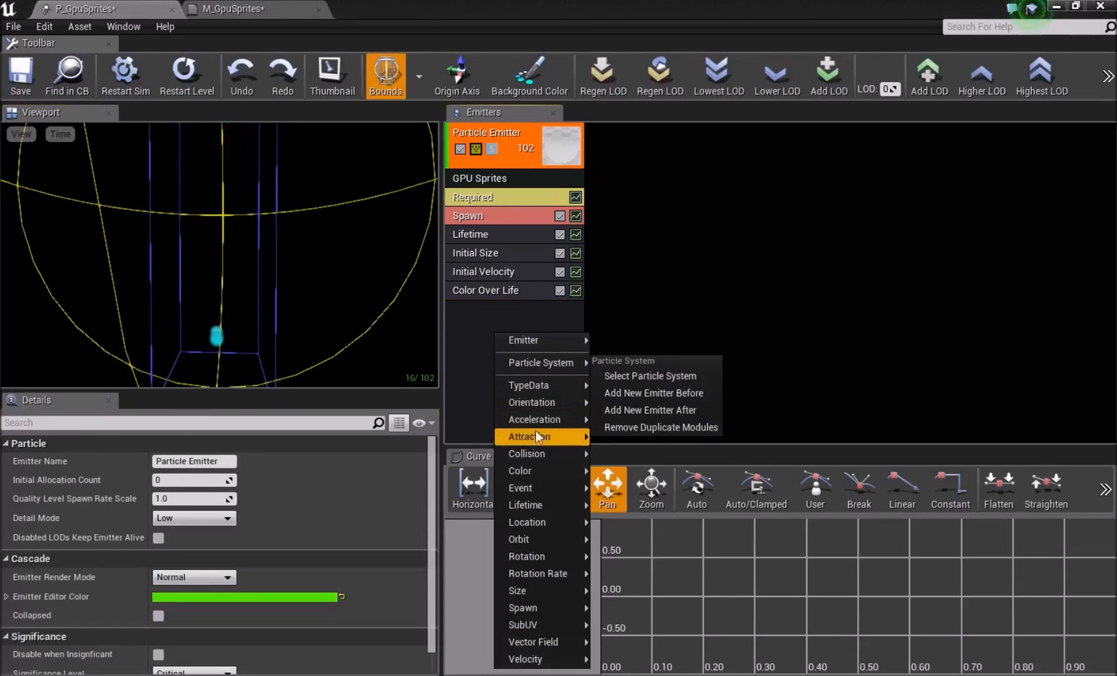
mouse_move(530, 454)
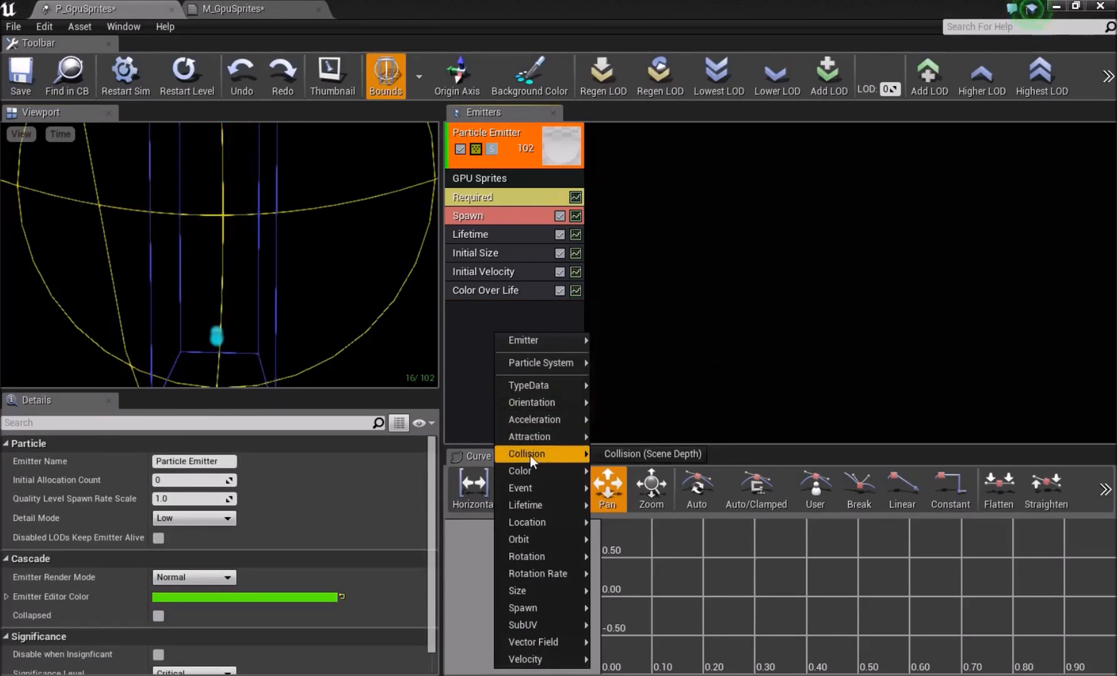
click(617, 453)
click(510, 313)
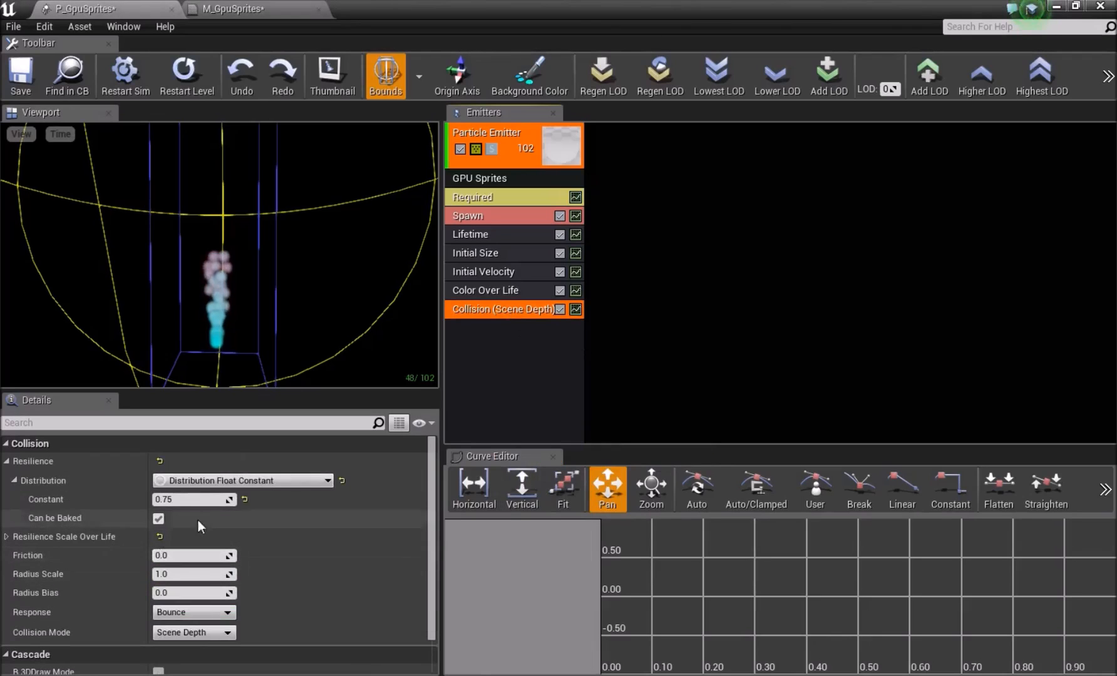
Step: Check the Collision module's available Response and Collision Mode options, keeping Bounce and Scene Depth
scroll(202, 483, down, 2)
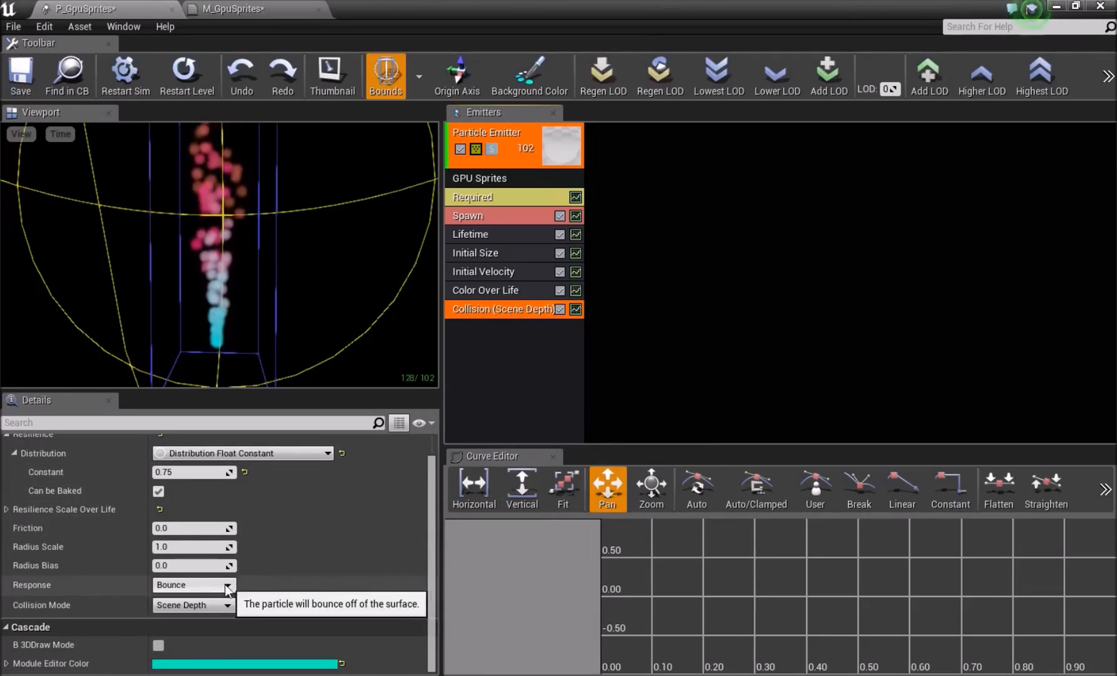
click(194, 605)
click(188, 618)
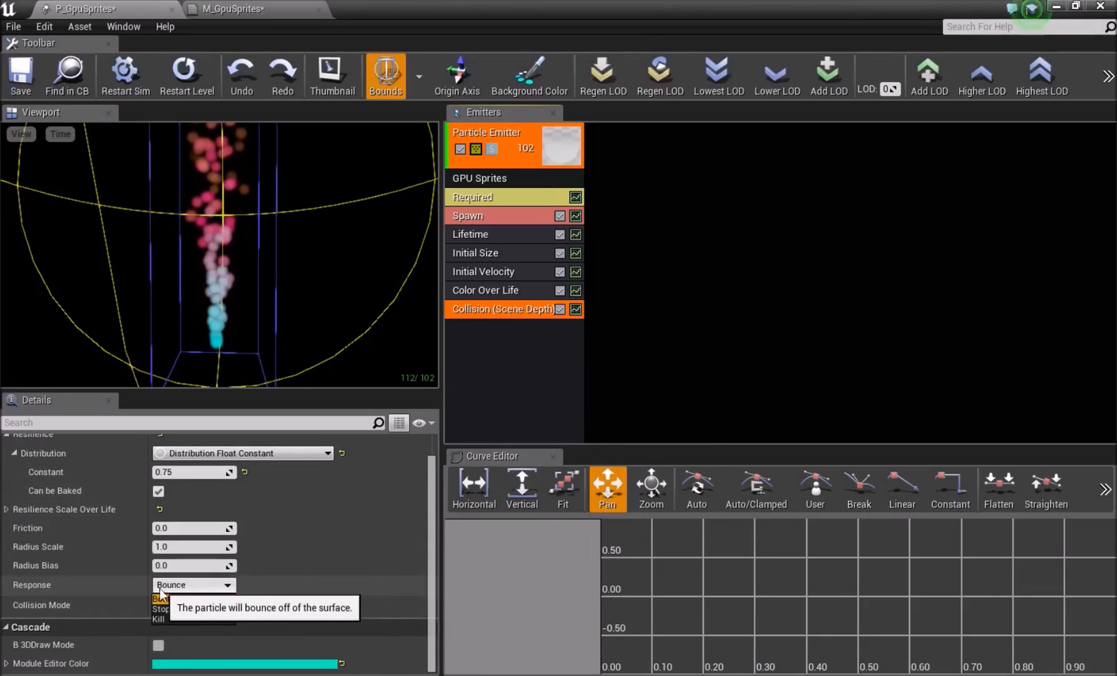
click(170, 587)
click(282, 567)
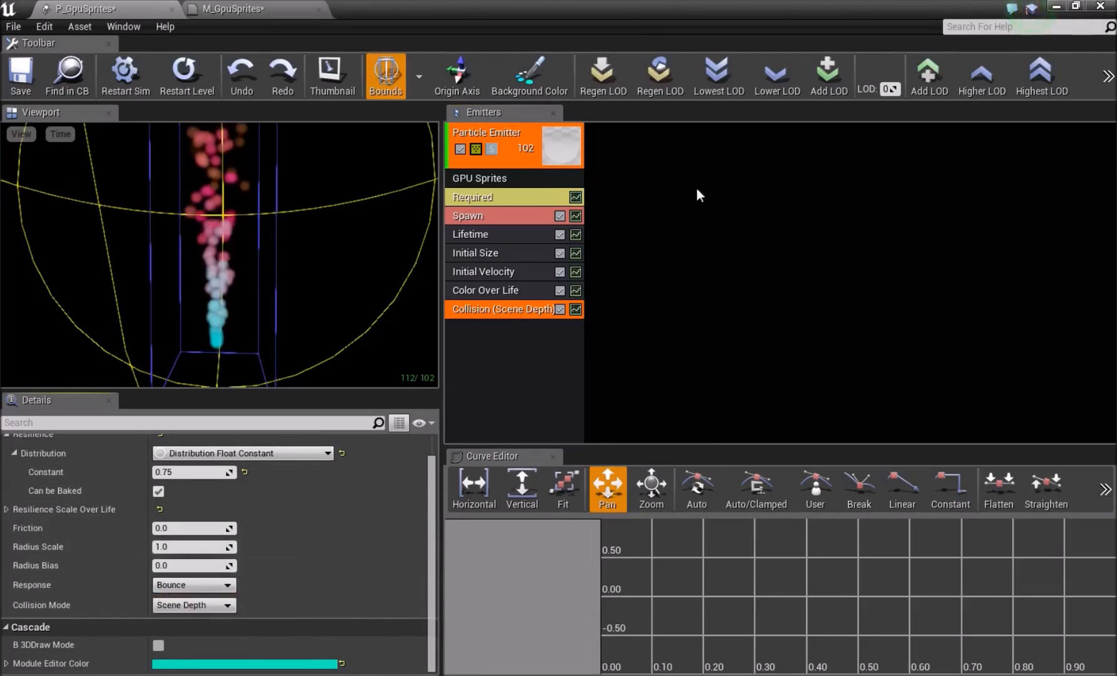
Step: Uncover the level behind the particle editor and bring its Bounce collision display into view
click(1076, 5)
drag(903, 291, 919, 291)
right_drag(627, 216, 682, 216)
key(w)
mouse_move(506, 220)
right_down()
mouse_move(545, 220)
mouse_move(506, 220)
right_up()
key(s)
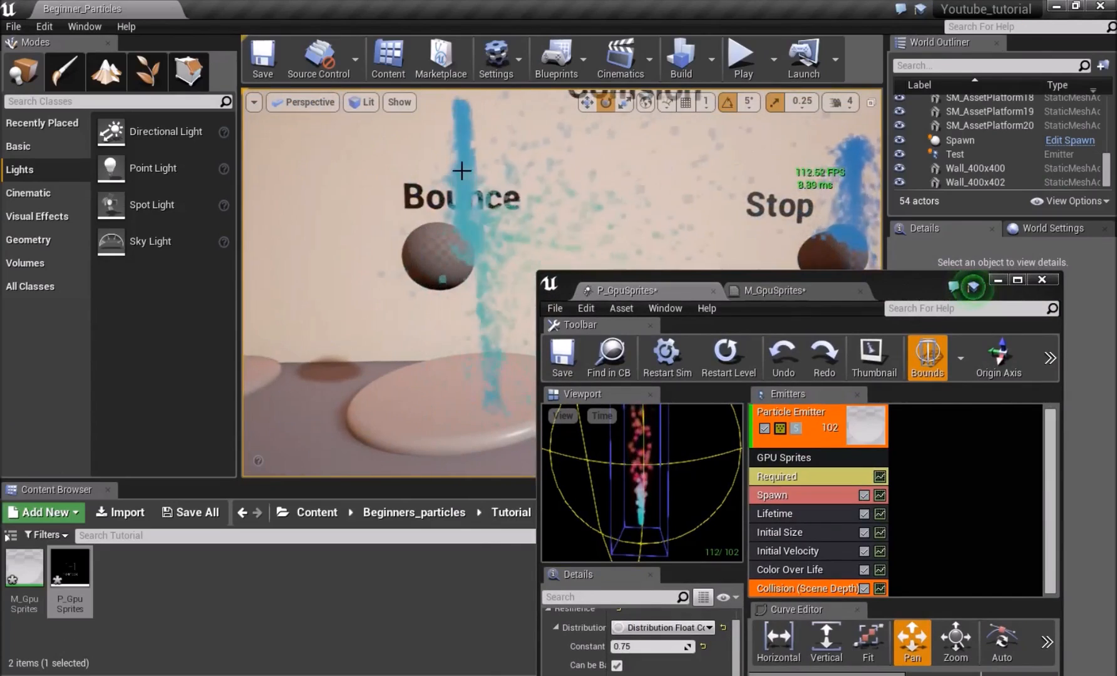
drag(896, 294, 919, 304)
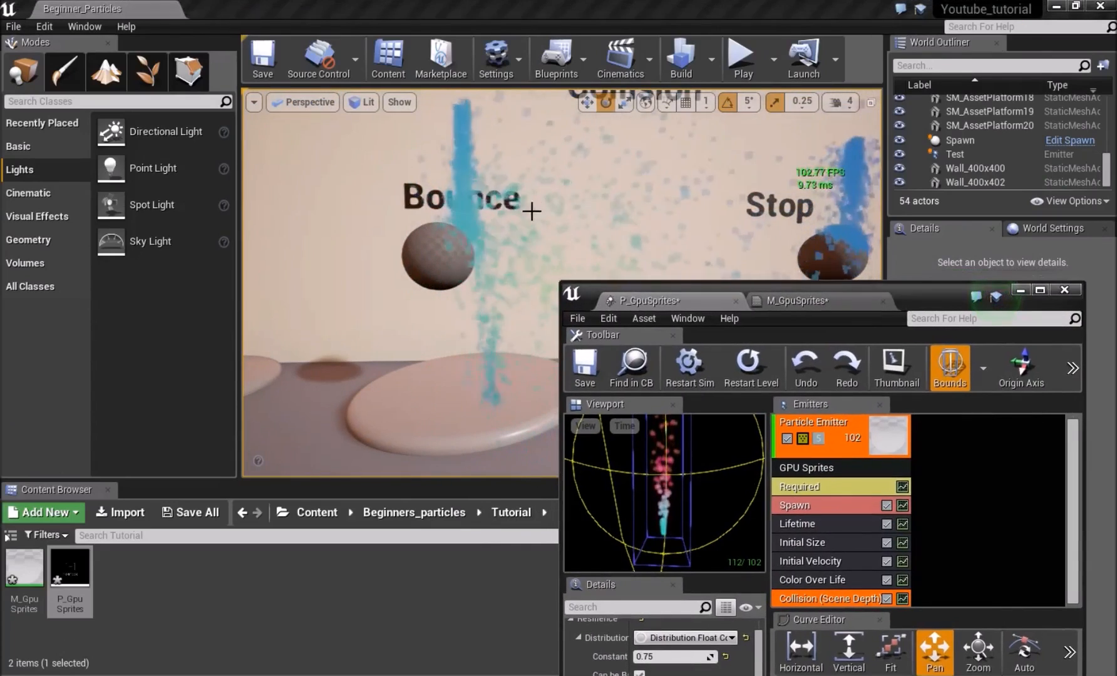
Step: Select the particle emitter in the Bounce display, locate its Colision_bounce template asset and open it for editing
click(462, 189)
drag(944, 303, 820, 542)
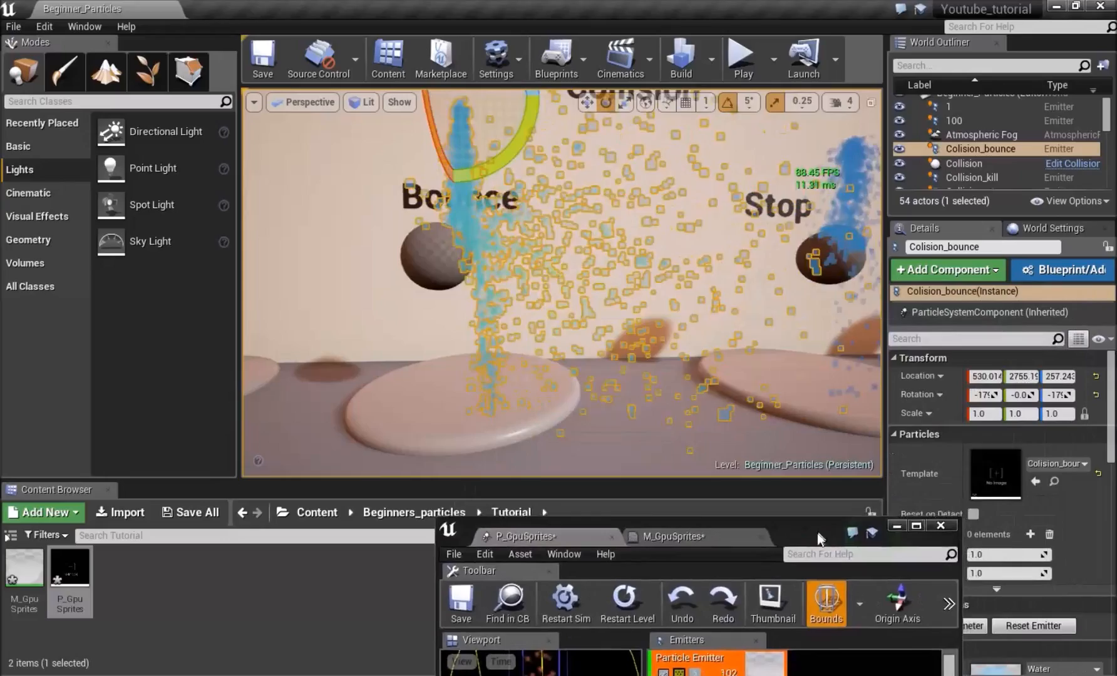
click(1054, 482)
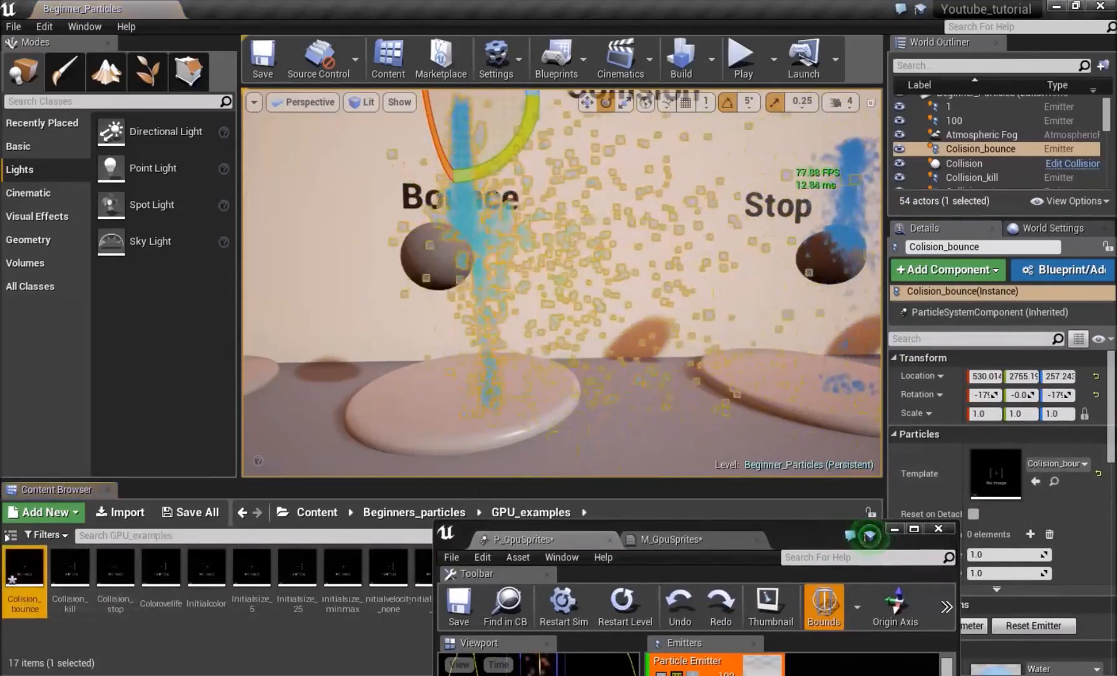
double_click(19, 579)
Step: Clear the emitter selection and examine up close how particles collide with the sphere in the Bounce display
right_drag(608, 380, 523, 319)
key(Escape)
click(480, 300)
key(Escape)
right_drag(582, 299, 612, 340)
click(404, 255)
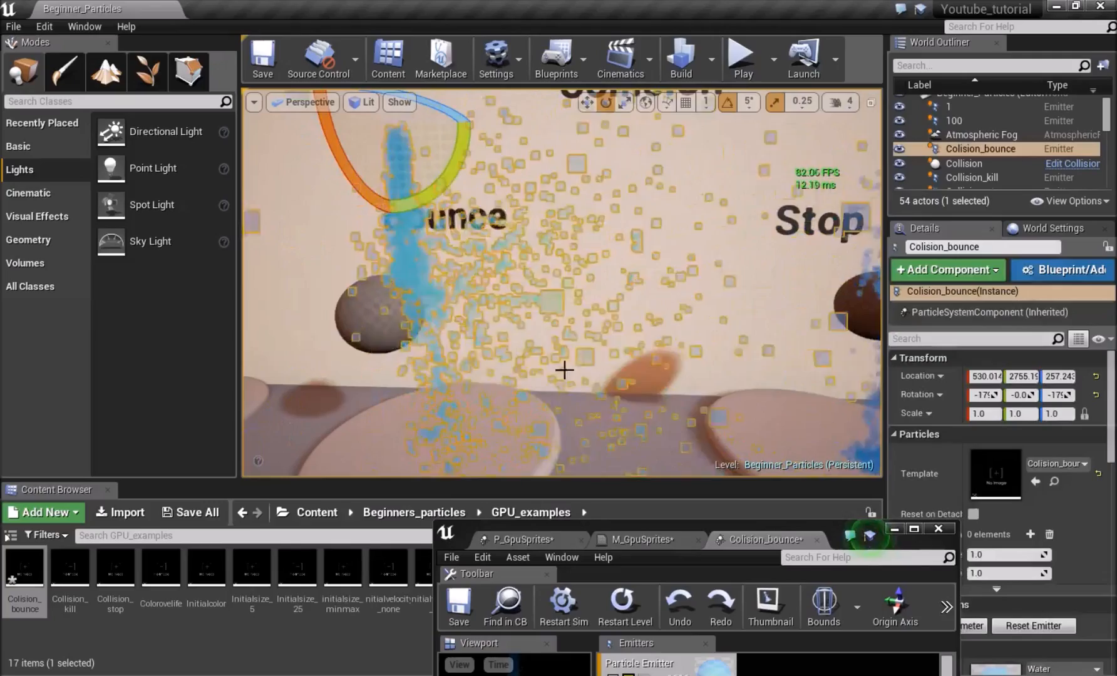
right_drag(418, 291, 511, 336)
key(Escape)
key(w)
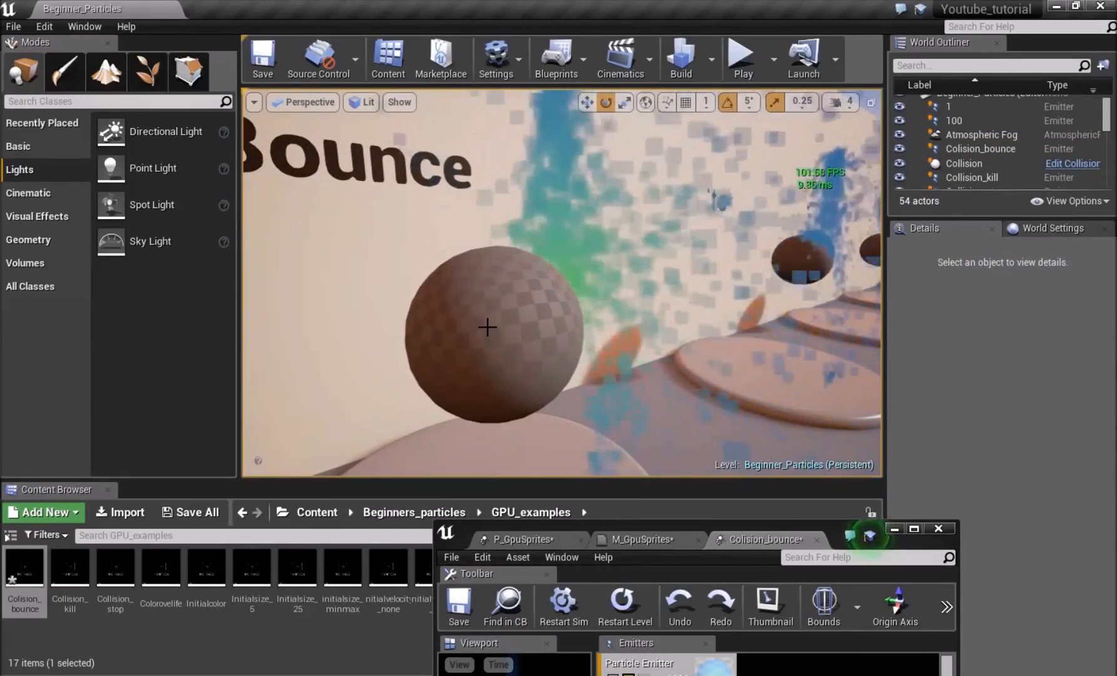
key(s)
right_drag(487, 327, 452, 275)
Step: Compare the Bounce display's particle spread with the neighbouring displays from several angles
right_drag(627, 289, 627, 289)
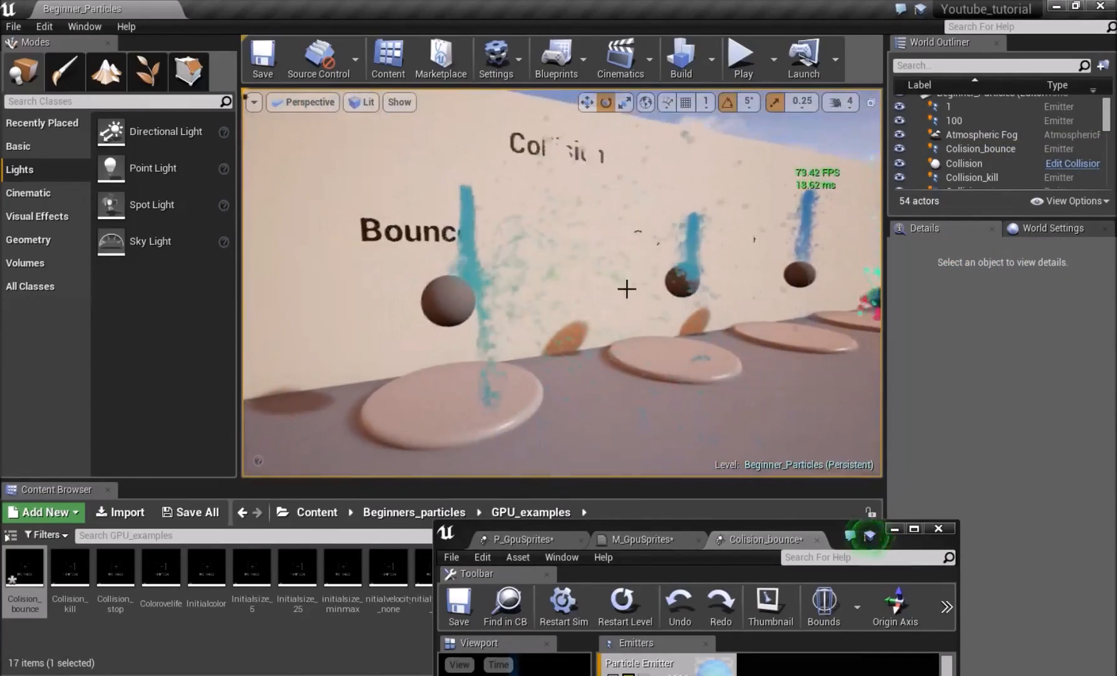
key(w)
right_drag(838, 242, 695, 248)
key(d)
right_drag(488, 269, 488, 269)
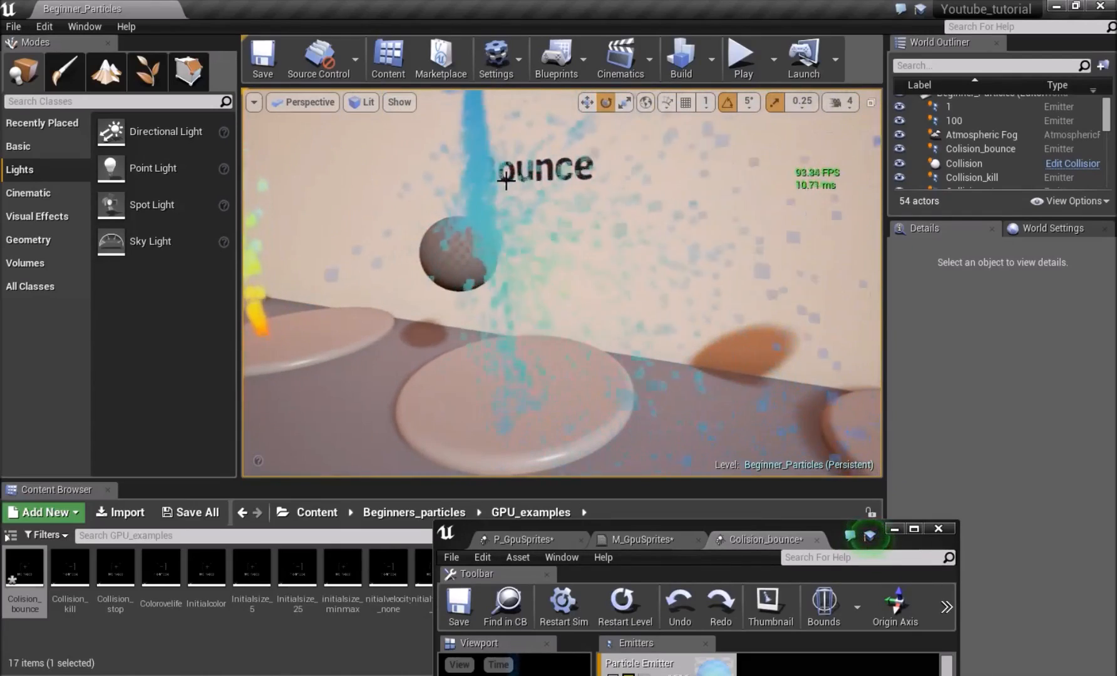
key(a)
right_drag(552, 191, 532, 191)
key(w)
key(s)
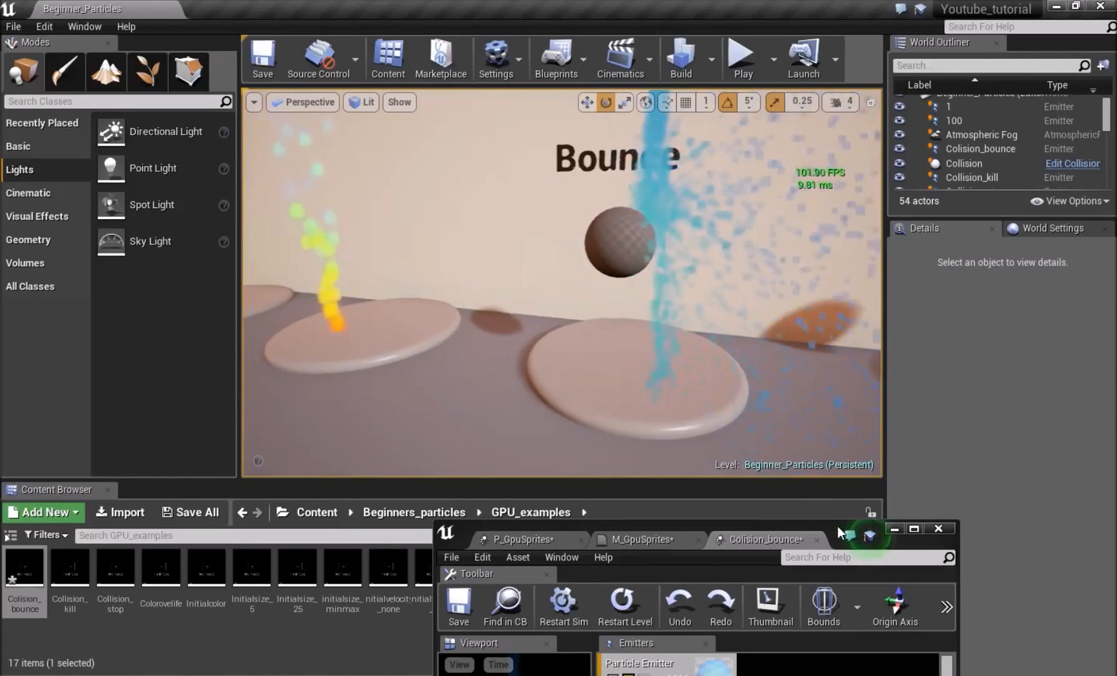
Step: Maximize the particle editor and review the Collision (Scene Depth) module settings of Colision_bounce, including Resilience
drag(841, 527, 962, 160)
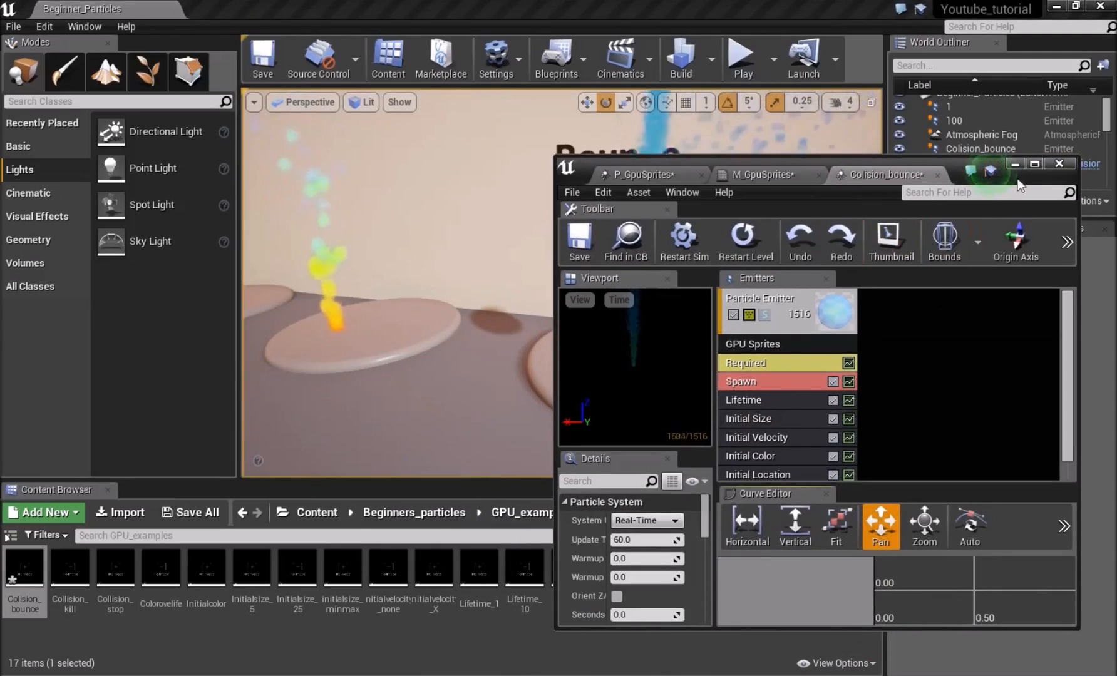
click(1036, 164)
click(382, 327)
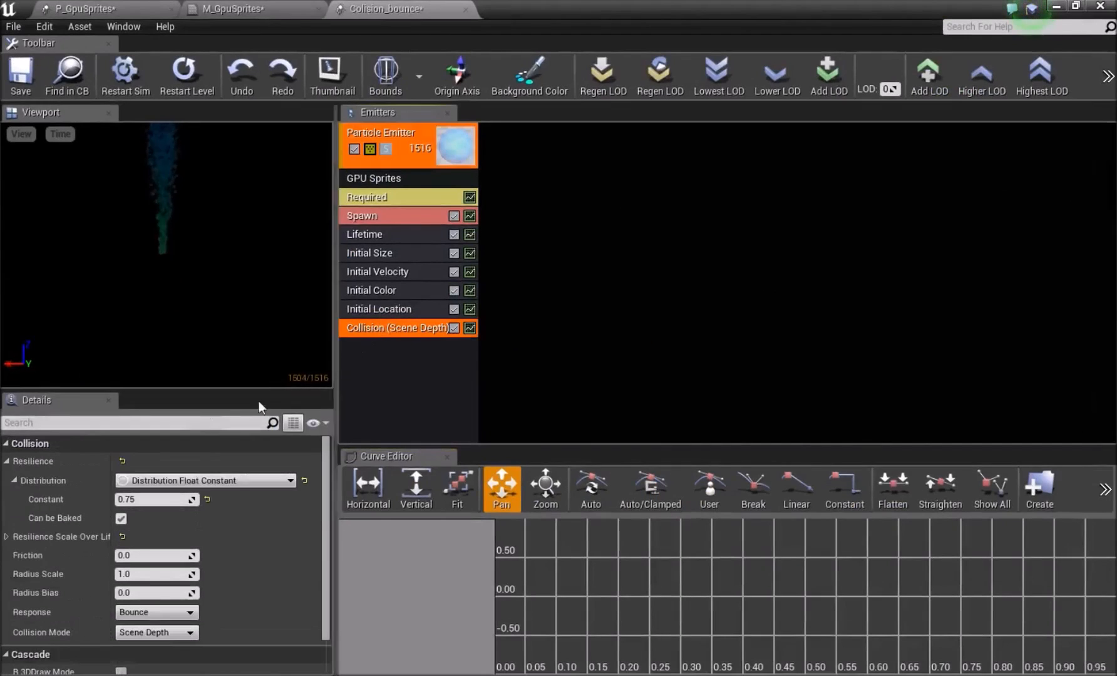
scroll(157, 476, down, 1)
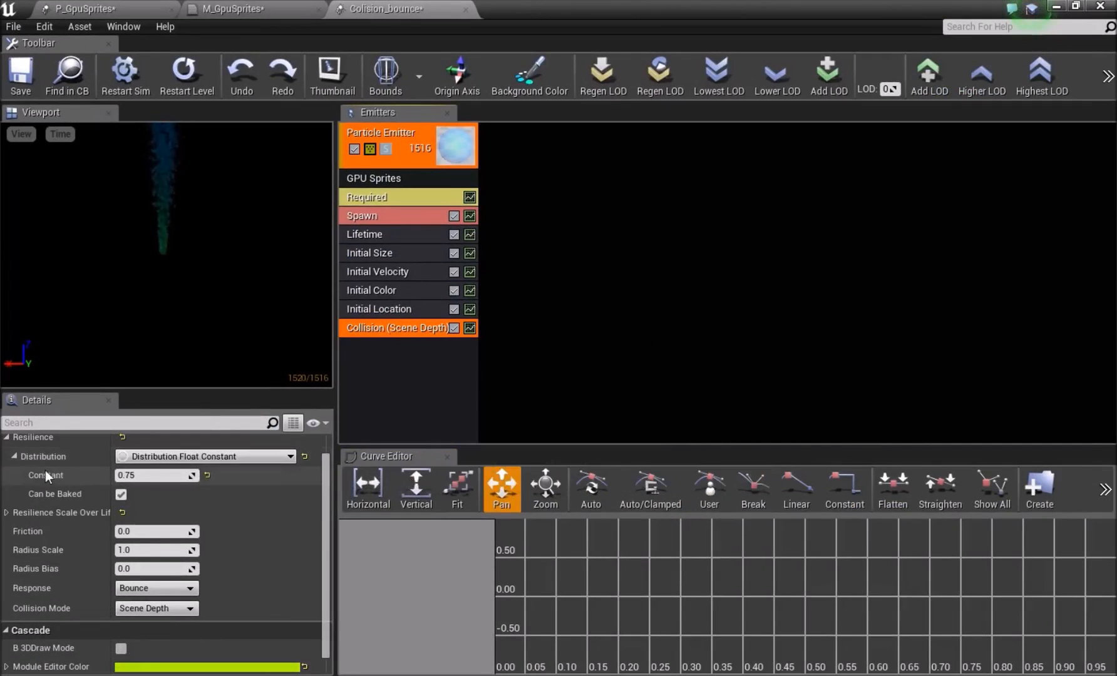
scroll(37, 464, up, 1)
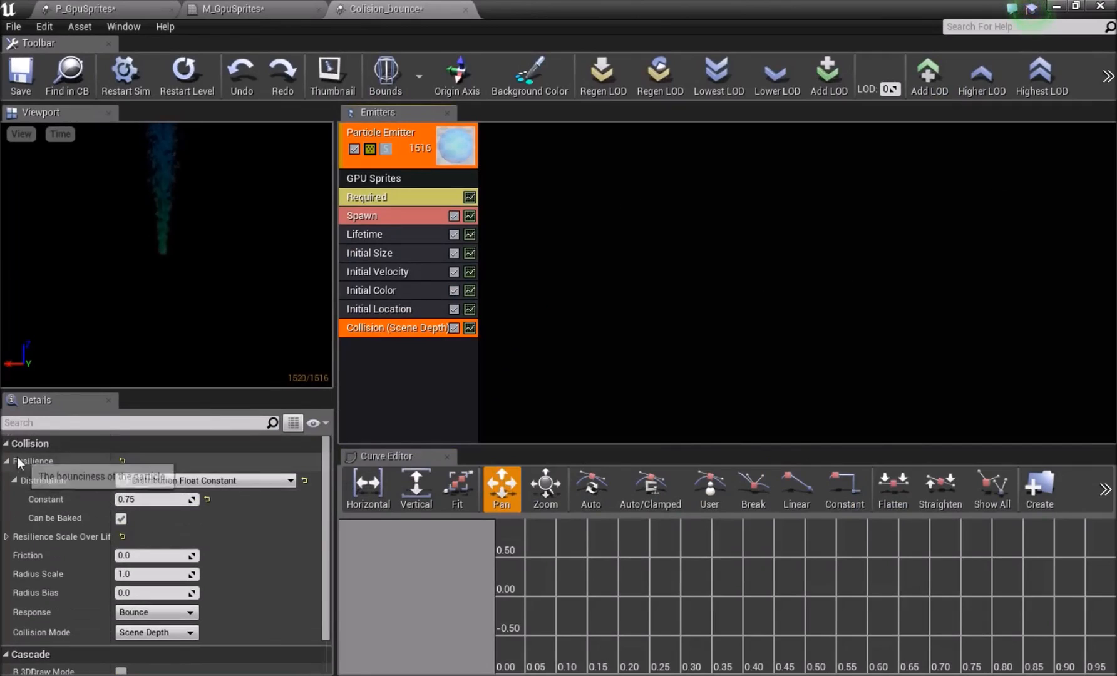
Step: Set the collision Friction to 1.0, restore the particle editor to a smaller window and check the Bounce display in the level
click(137, 556)
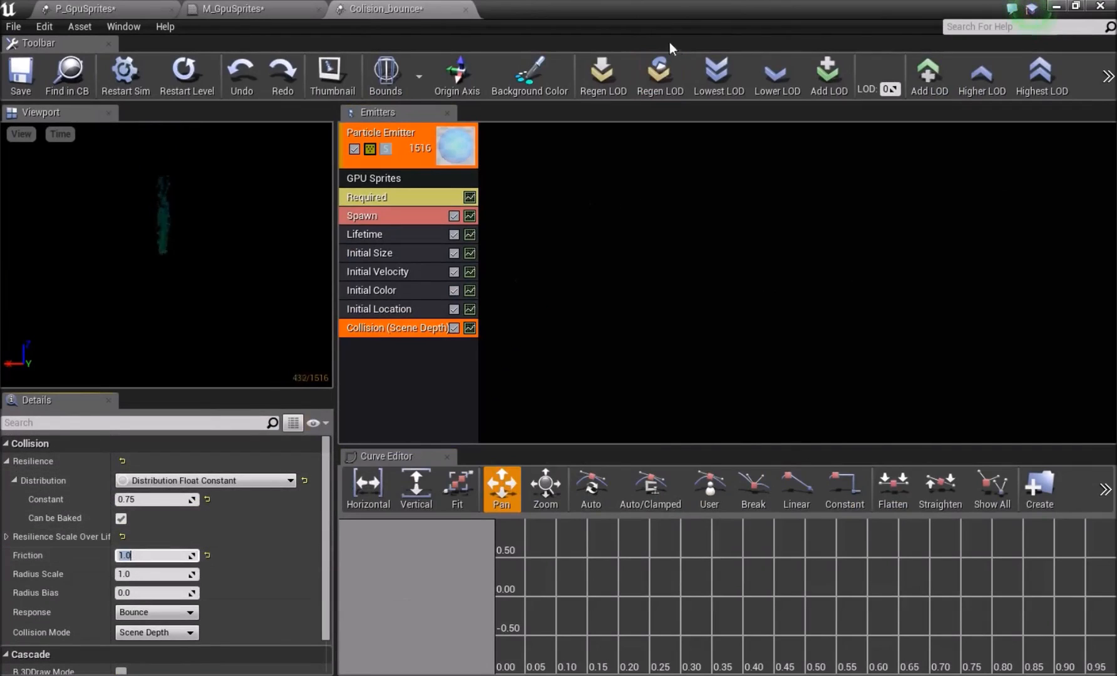
double_click(636, 9)
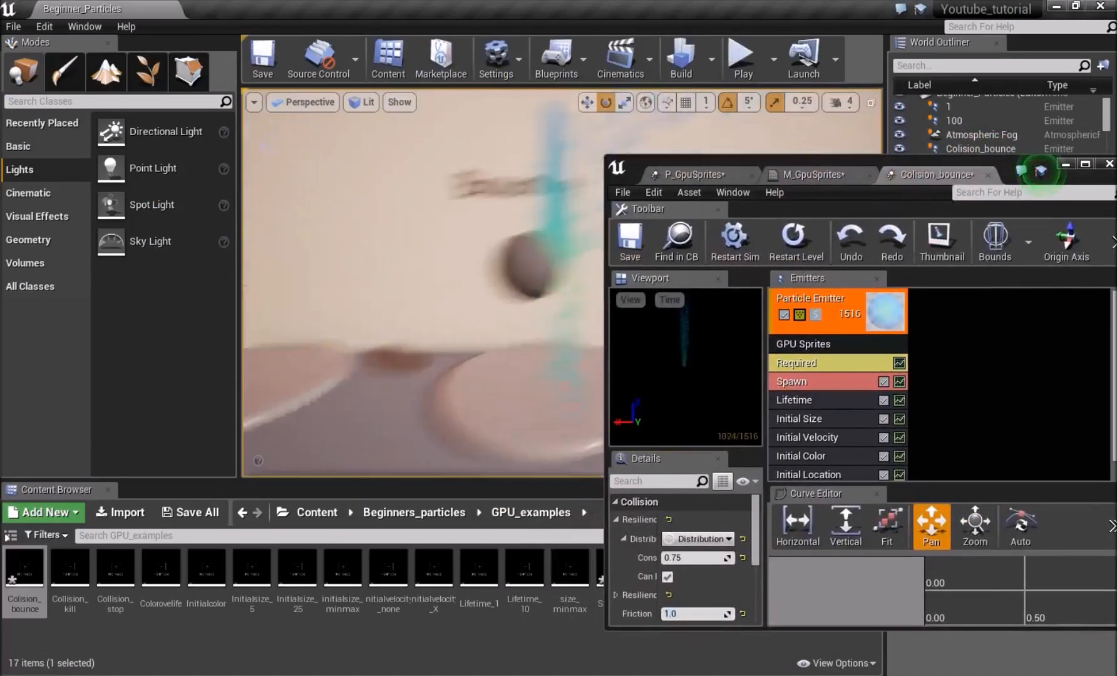
key(w)
mouse_move(426, 281)
right_down()
mouse_move(432, 298)
mouse_move(429, 276)
right_up()
key(s)
key(d)
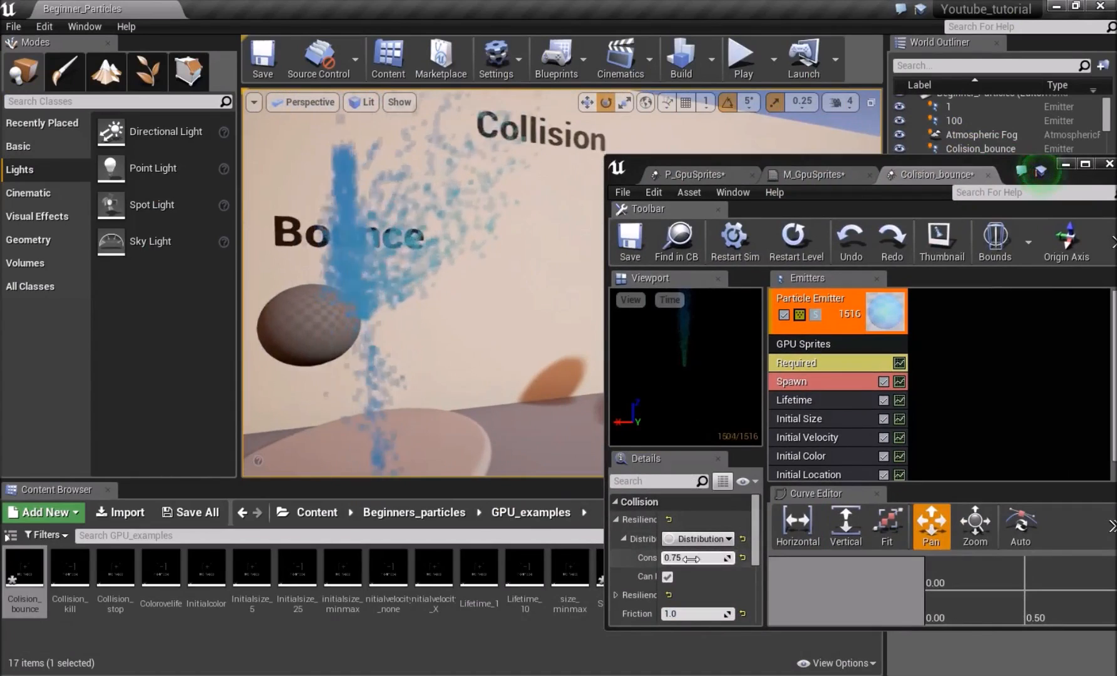
Step: Set the Resilience constant to 0 and examine up close how the particles meet the sphere in the Bounce display
click(687, 561)
text(0)
key(Return)
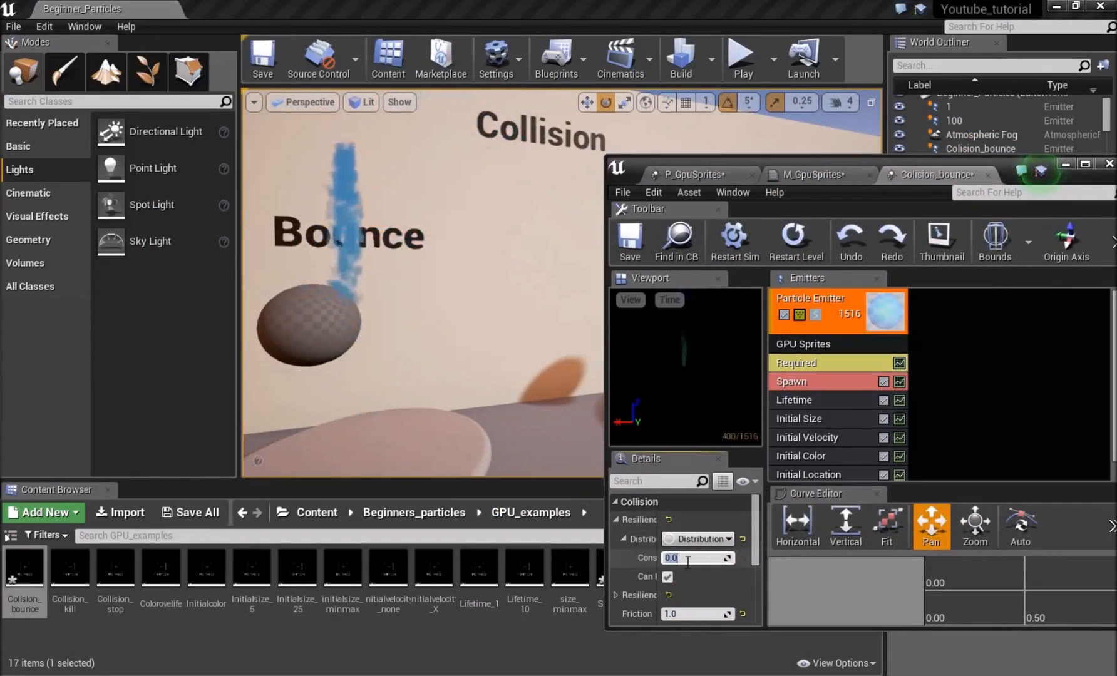
key(w)
mouse_move(361, 339)
right_down()
mouse_move(313, 335)
mouse_move(376, 339)
mouse_move(351, 335)
right_up()
key(a)
key(d)
key(s)
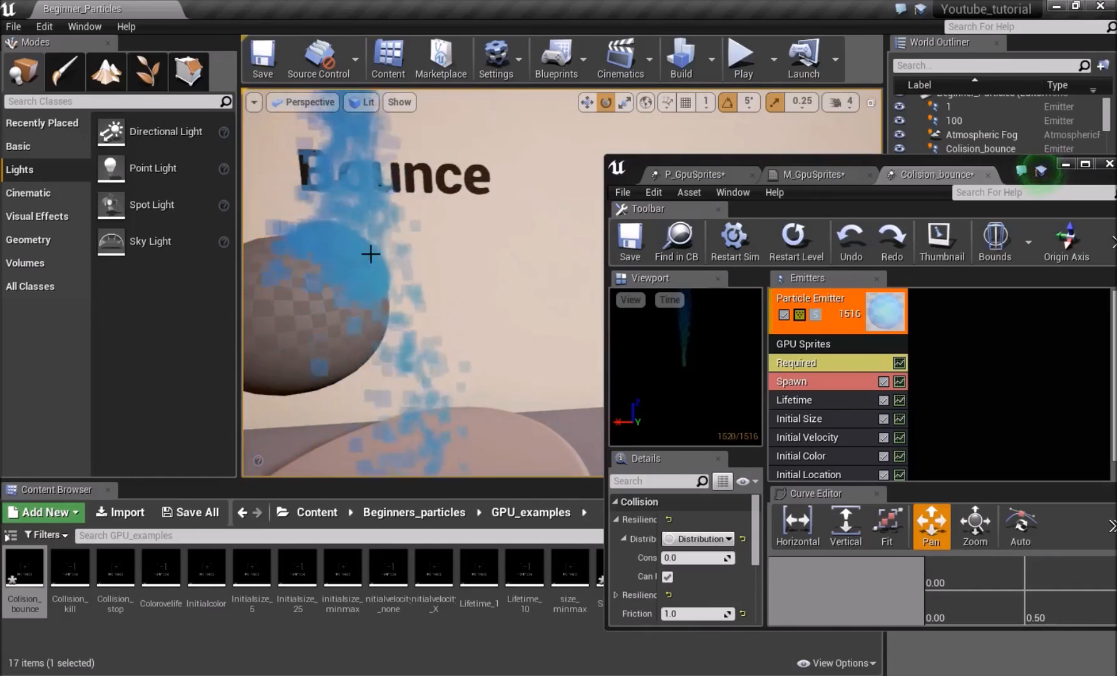
right_drag(359, 244, 352, 245)
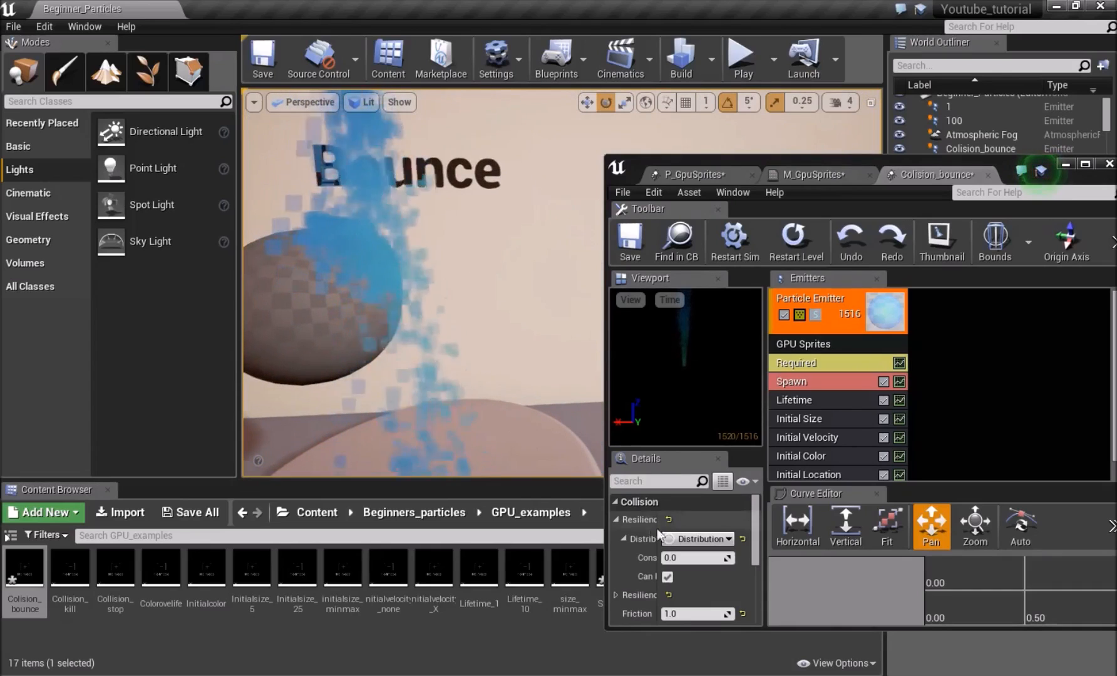
Step: Set the collision Friction to 0.5 and examine the particles sliding off the Bounce sphere
scroll(653, 531, down, 3)
click(681, 565)
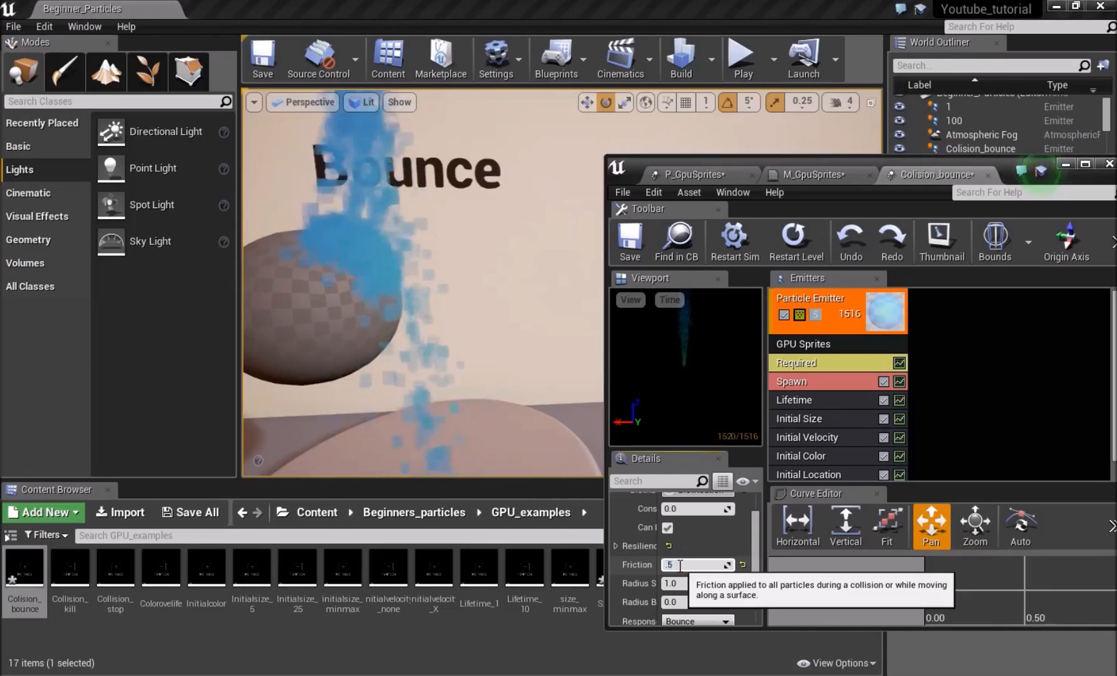
mouse_move(401, 392)
right_down()
mouse_move(586, 413)
mouse_move(401, 408)
right_up()
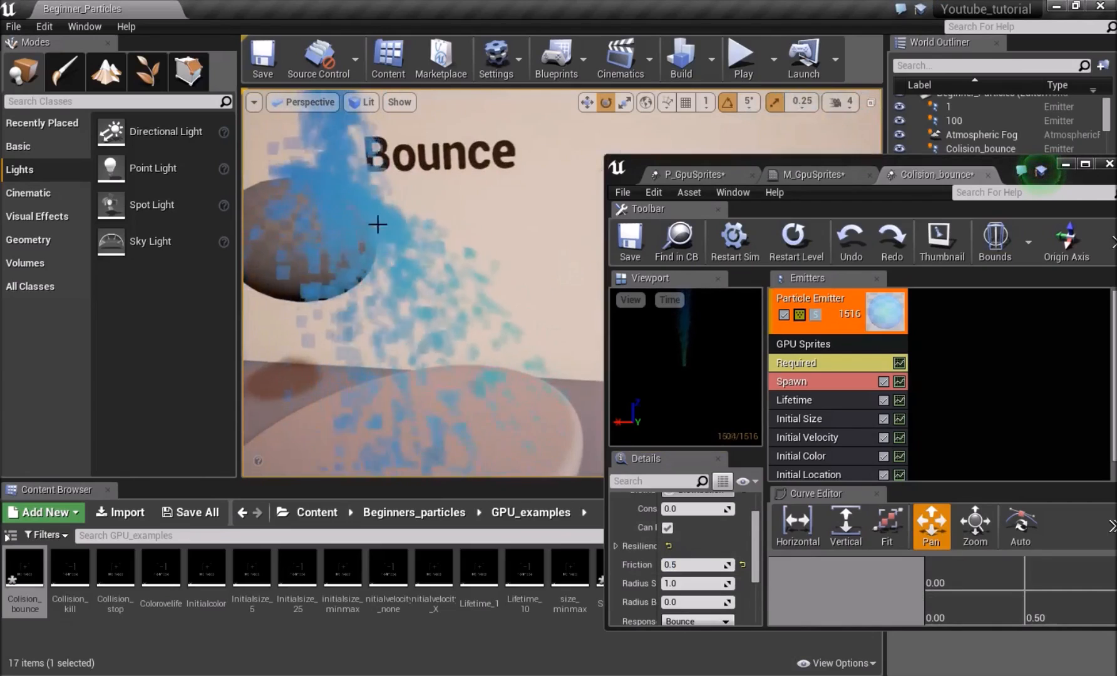
key(s)
right_drag(565, 510, 542, 454)
key(w)
right_drag(464, 391, 464, 392)
key(s)
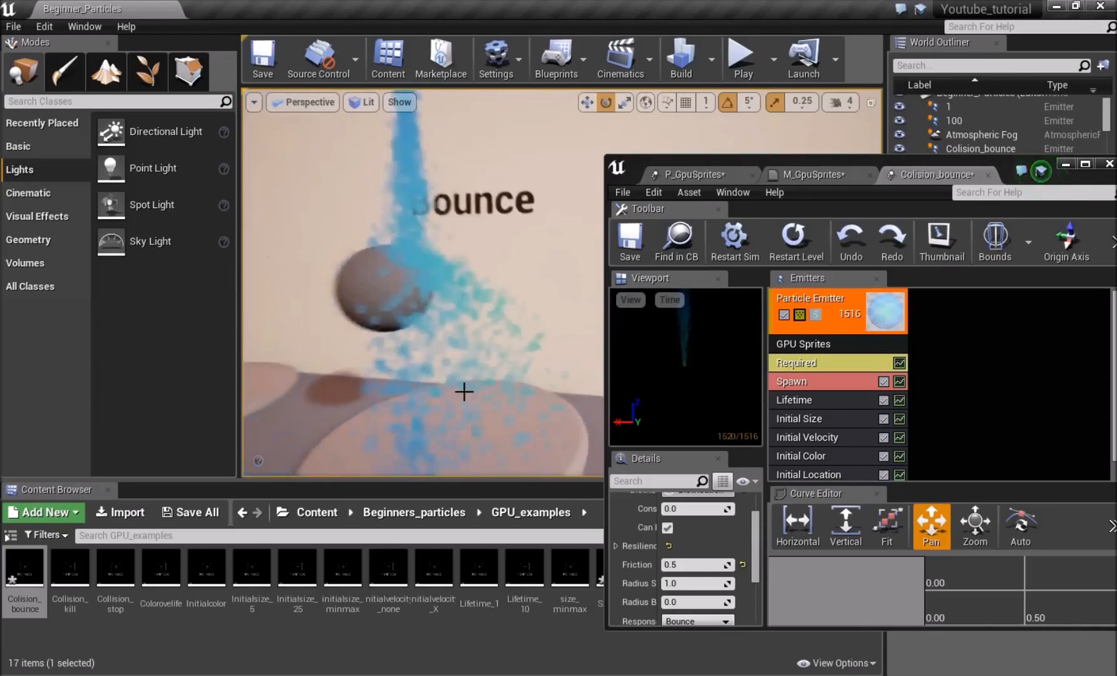
Step: Set the collision Friction to 0.8 and check its effect on the Bounce display
click(706, 583)
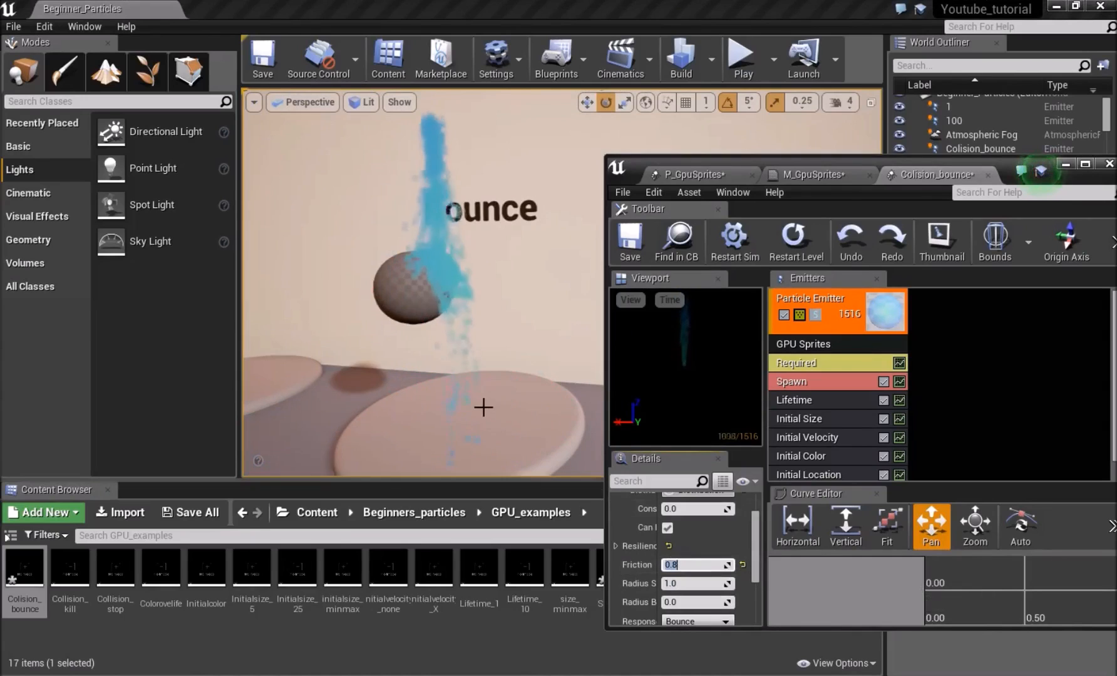
drag(483, 407, 439, 346)
right_drag(319, 302, 437, 204)
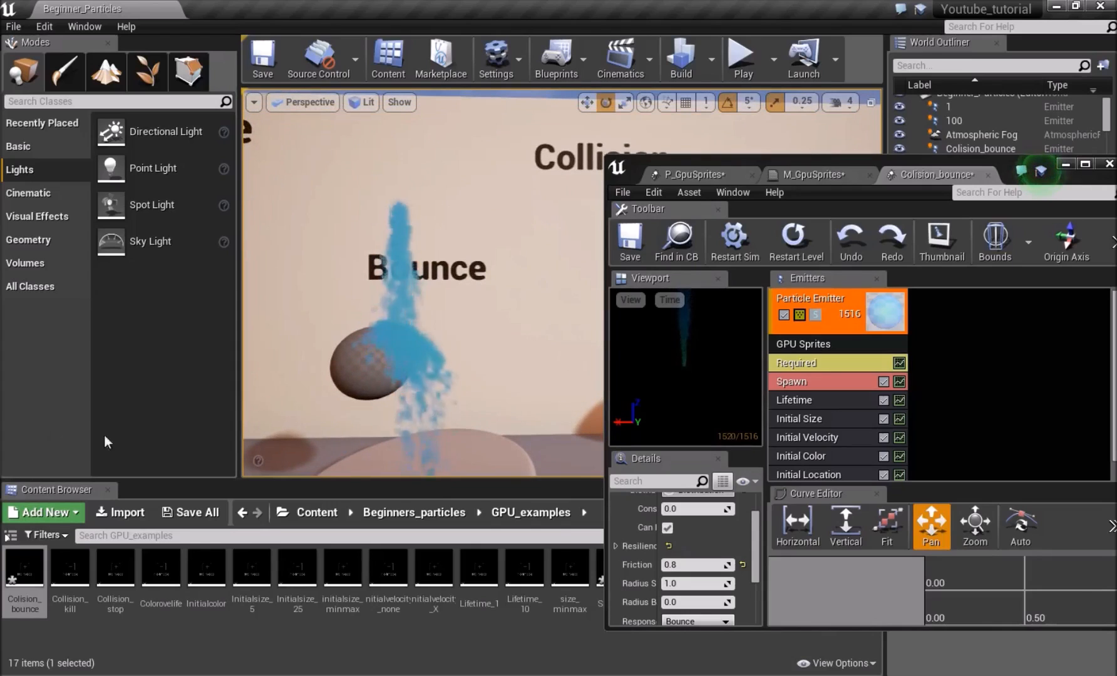
right_drag(325, 394, 328, 304)
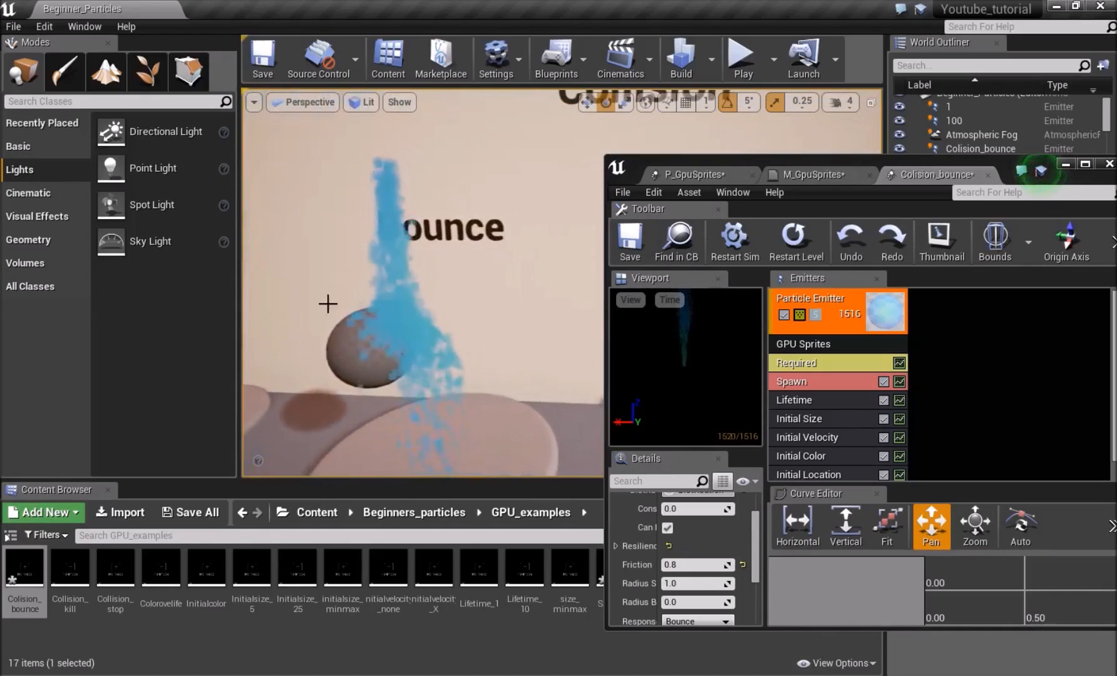
Step: Close the Colision_bounce asset and reposition the editor window beside the level view with P_GpuSprites showing
click(988, 178)
drag(1078, 164, 560, 216)
right_drag(663, 213, 761, 215)
drag(460, 221, 1005, 168)
click(701, 175)
Step: Examine the particle collision behaviour in the Stop and Kill displays up close and from a distance
right_drag(493, 229, 601, 229)
right_drag(451, 227, 438, 288)
mouse_move(495, 188)
right_down()
mouse_move(492, 238)
mouse_move(485, 188)
mouse_move(511, 157)
mouse_move(517, 172)
mouse_move(501, 181)
mouse_move(563, 181)
mouse_move(501, 184)
mouse_move(510, 176)
right_up()
right_drag(372, 252, 368, 210)
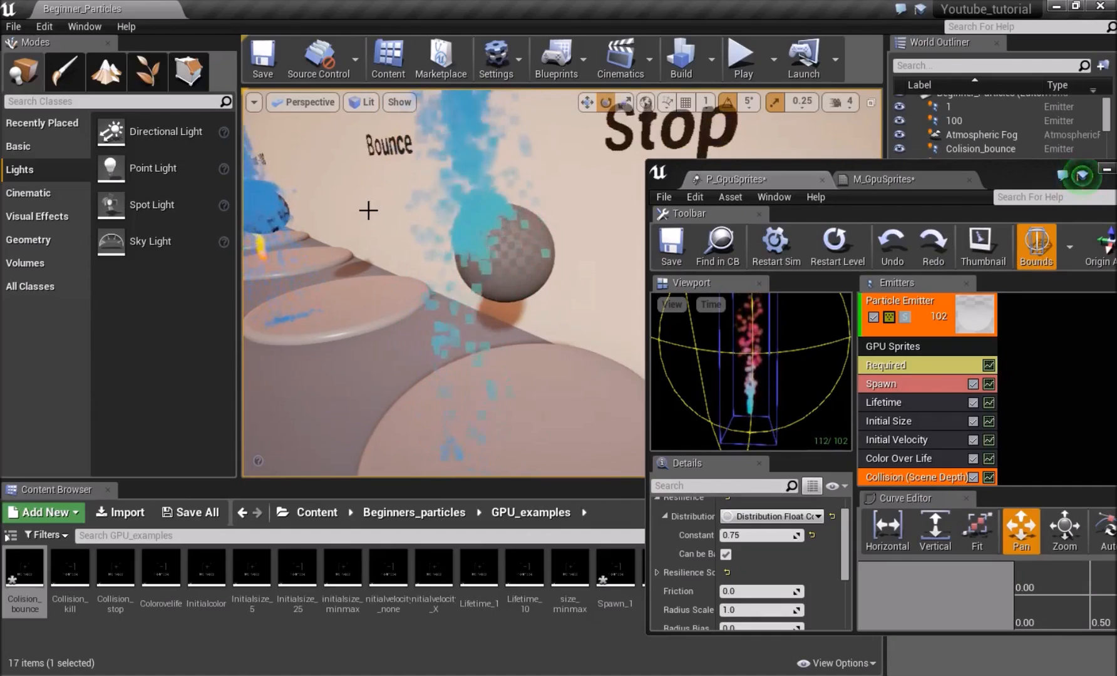
right_drag(445, 282, 414, 256)
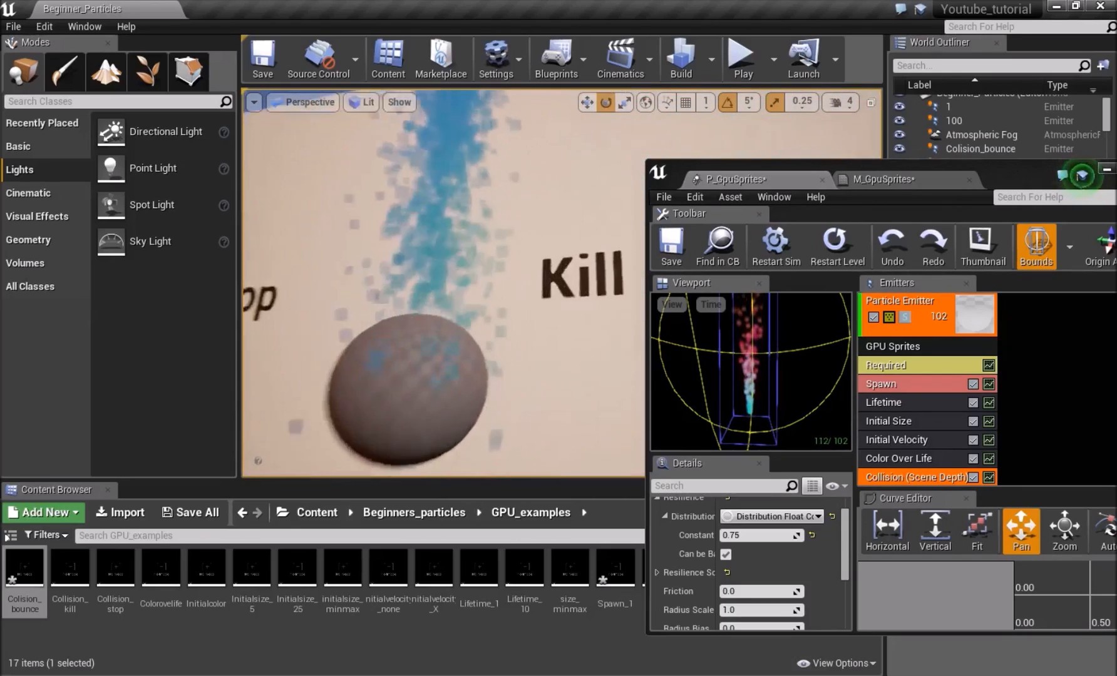
right_drag(360, 200, 432, 210)
right_drag(482, 323, 520, 357)
right_drag(438, 271, 413, 249)
mouse_move(454, 180)
right_down()
mouse_move(467, 181)
mouse_move(448, 177)
mouse_move(467, 203)
mouse_move(458, 185)
right_up()
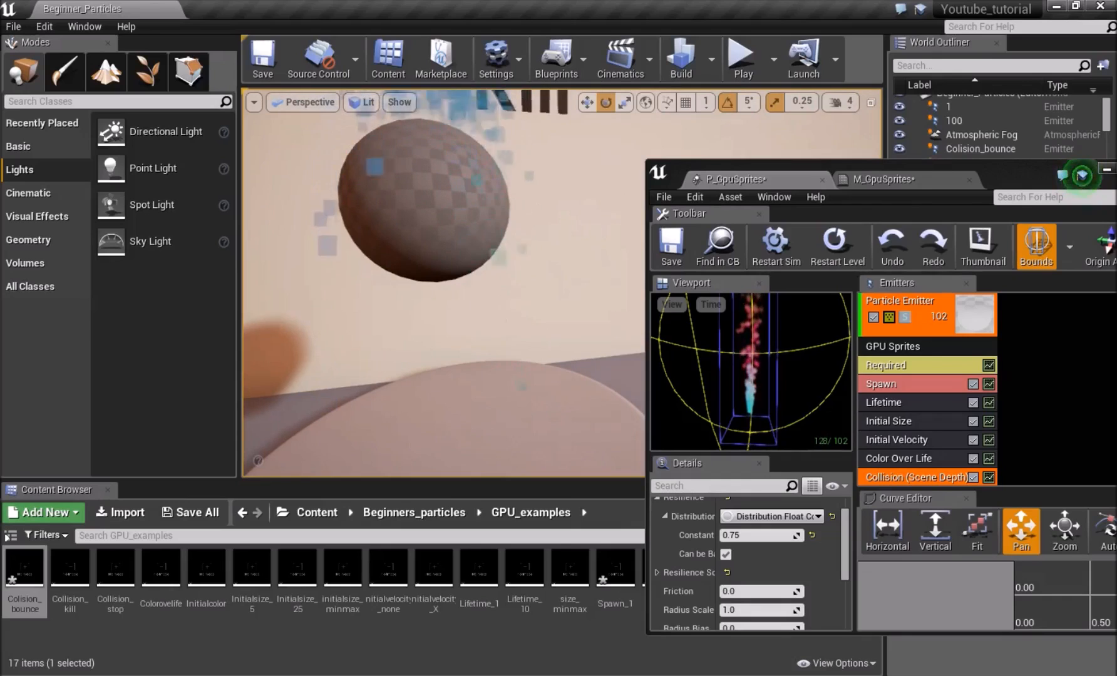
right_drag(454, 182, 473, 188)
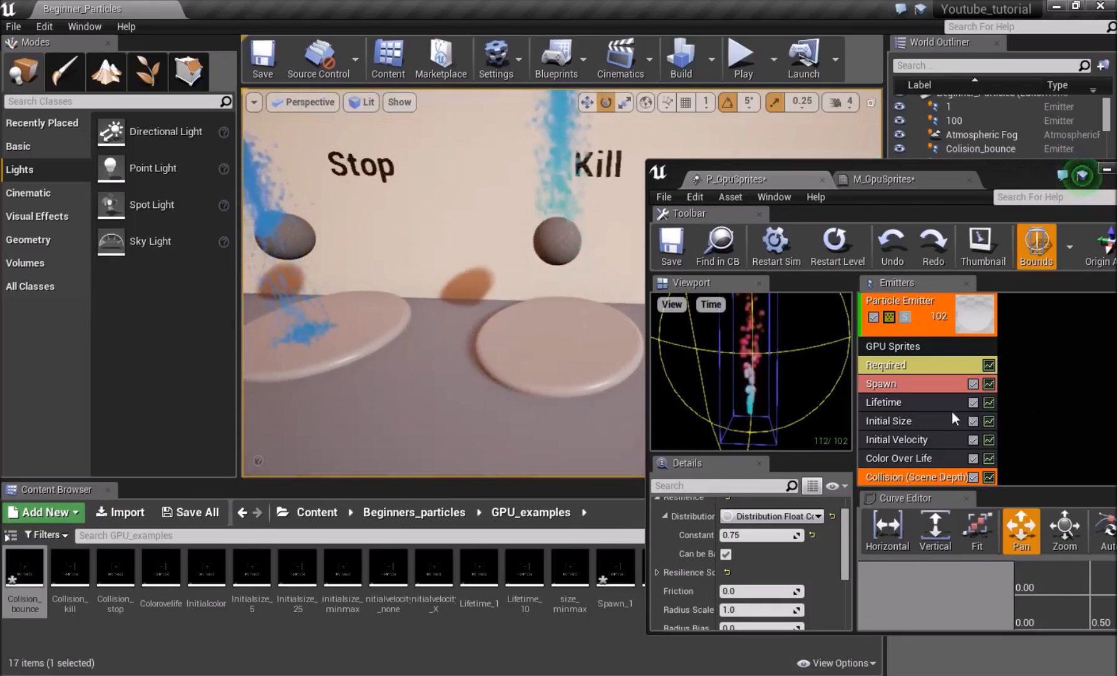
Step: Delete the Collision (Scene Depth) module from the P_GpuSprites emitter and maximize the particle editor
key(Delete)
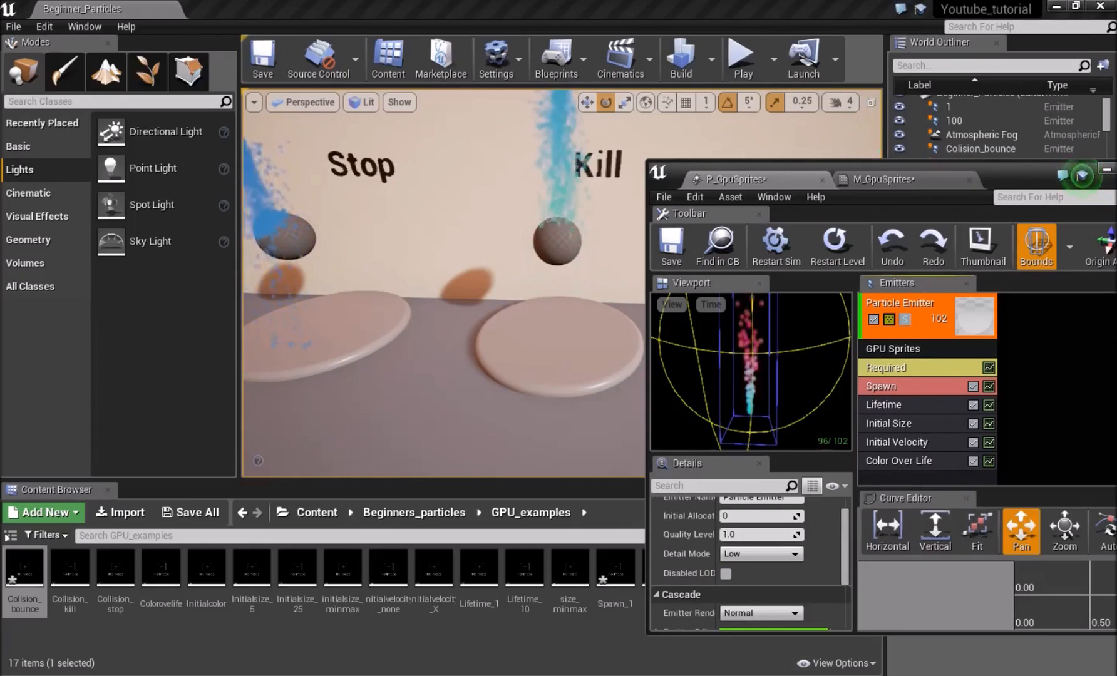
double_click(1022, 178)
Step: Review the module categories available for the emitter, including TypeData, Lifetime, Color and the EventReceiver Kill All and Spawn modules
right_click(500, 336)
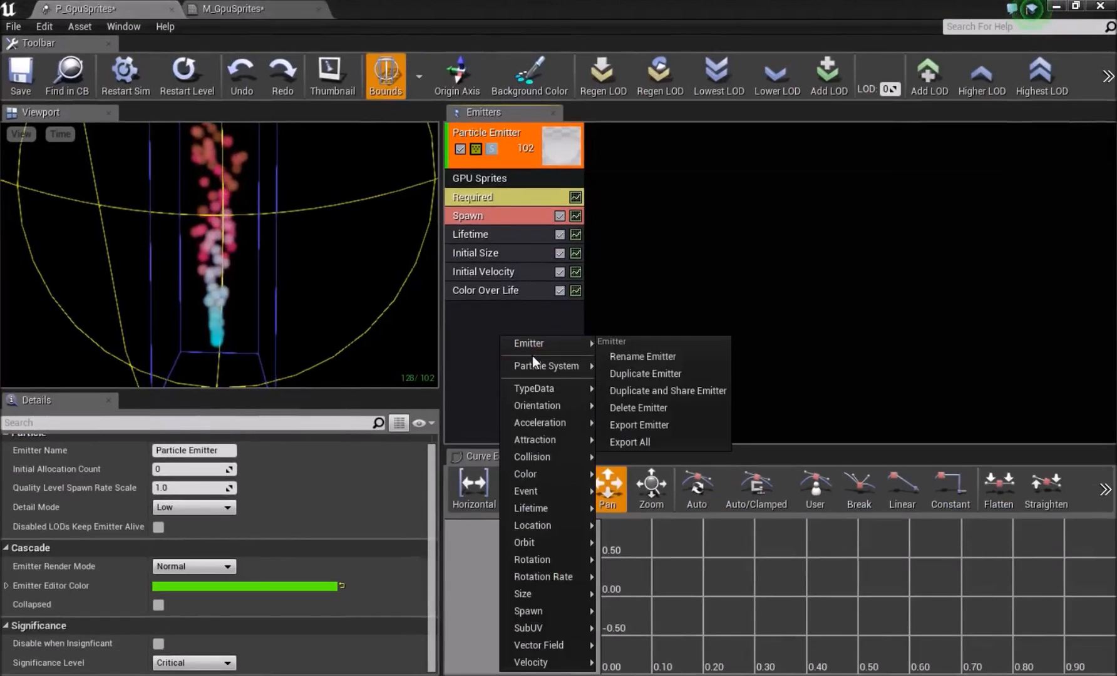
mouse_move(539, 386)
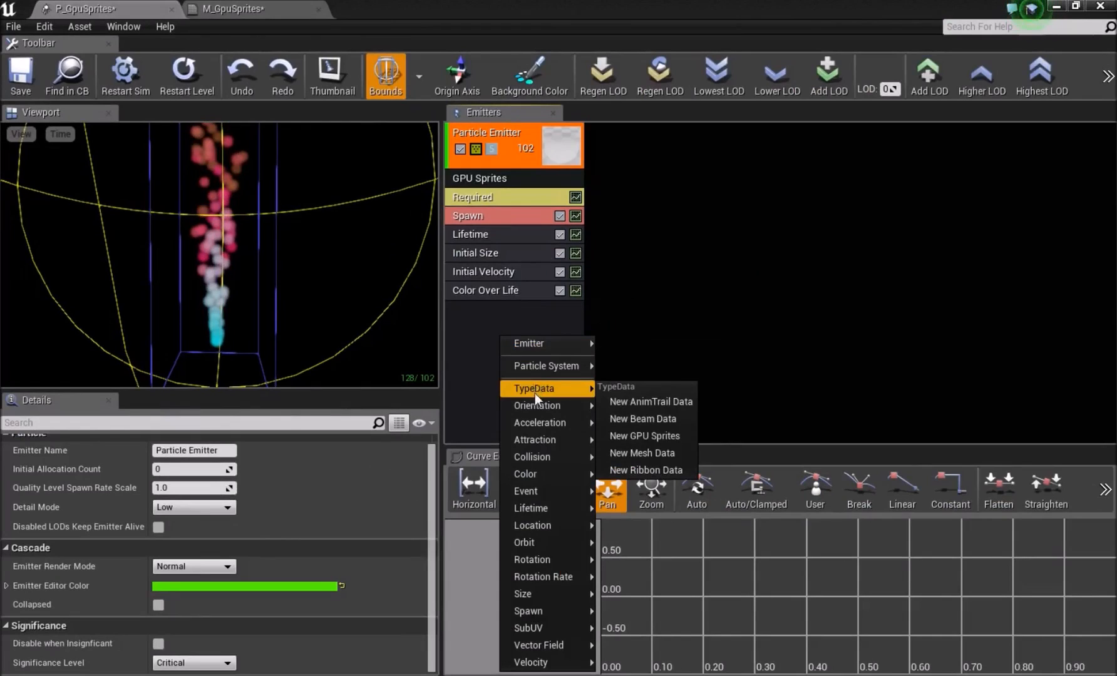
mouse_move(541, 439)
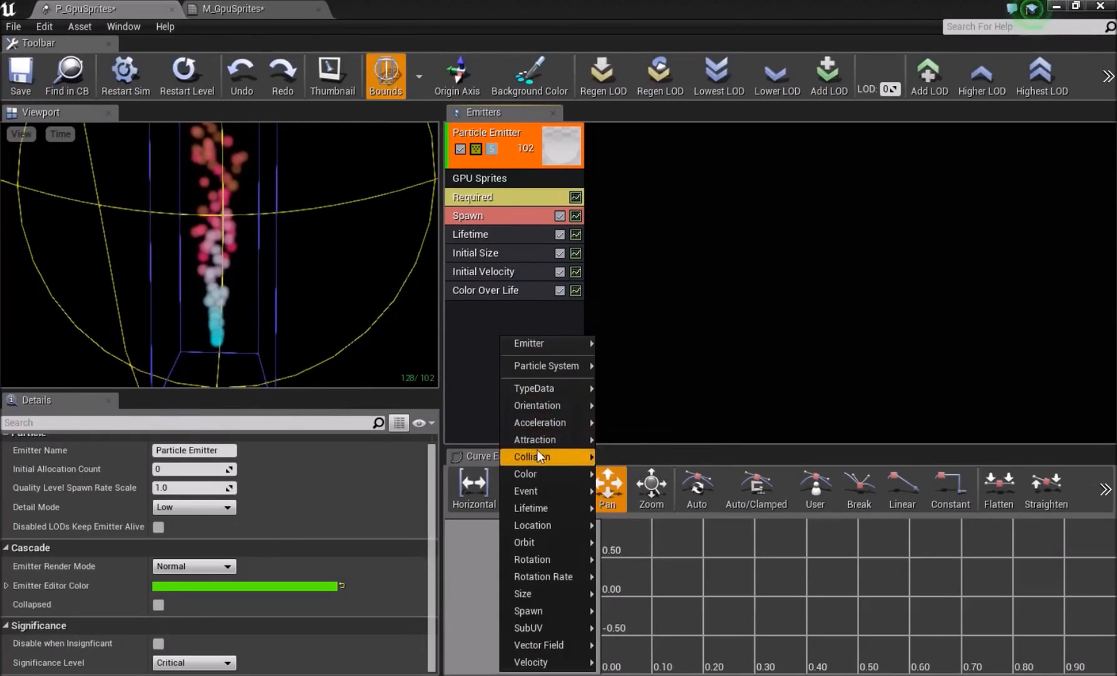
mouse_move(542, 495)
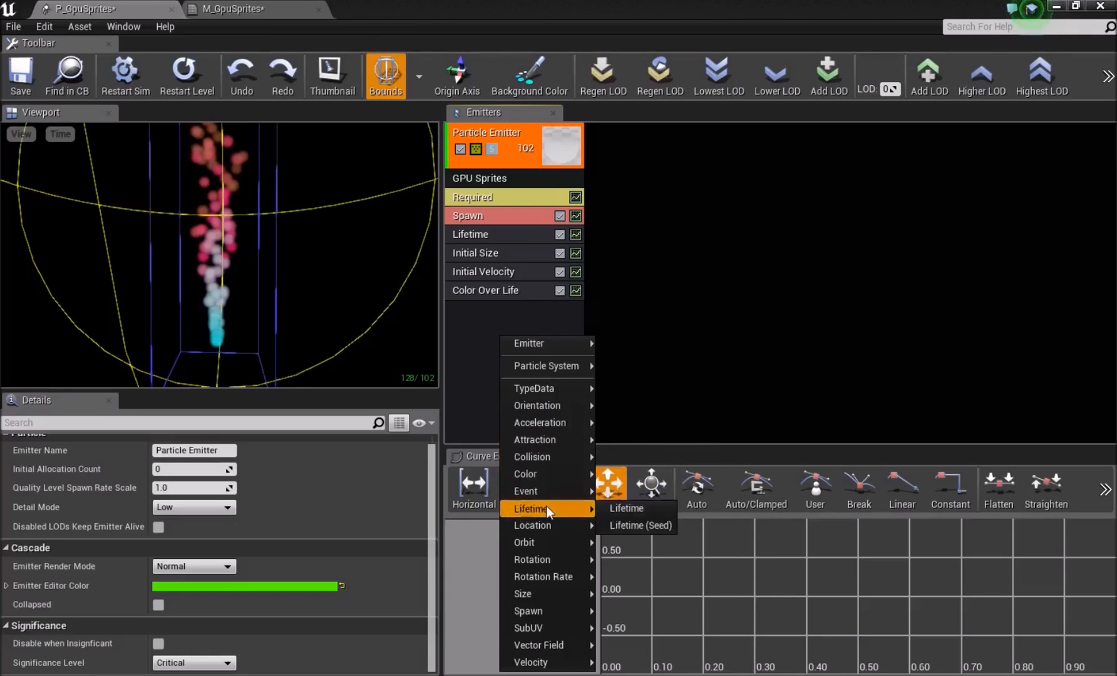
mouse_move(535, 561)
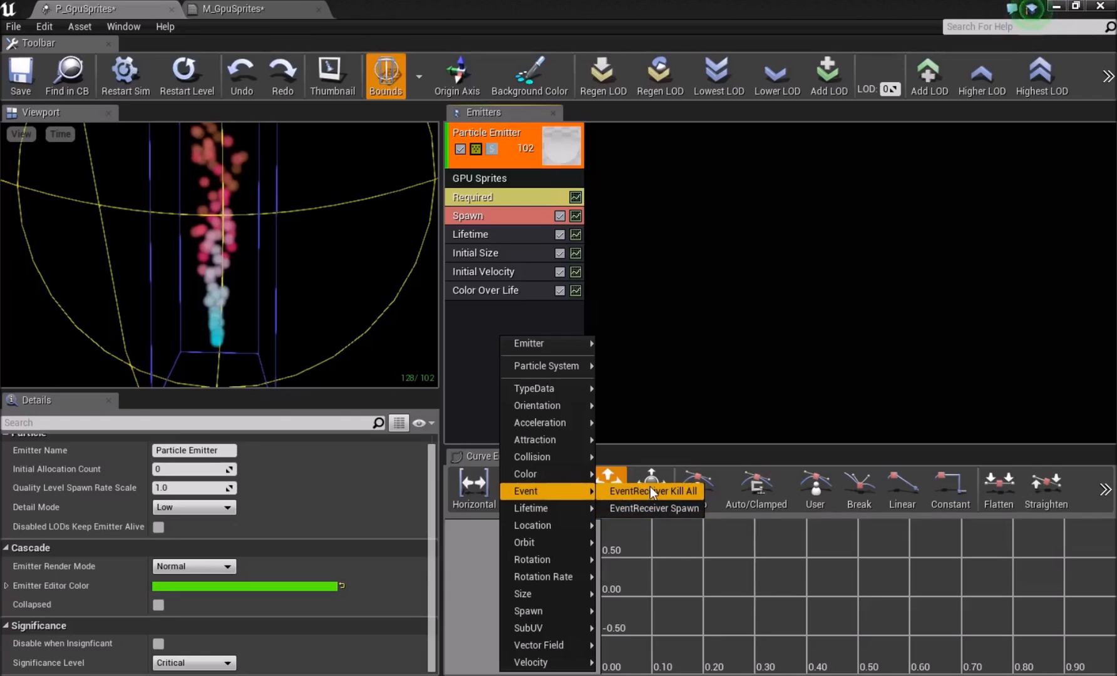
click(501, 311)
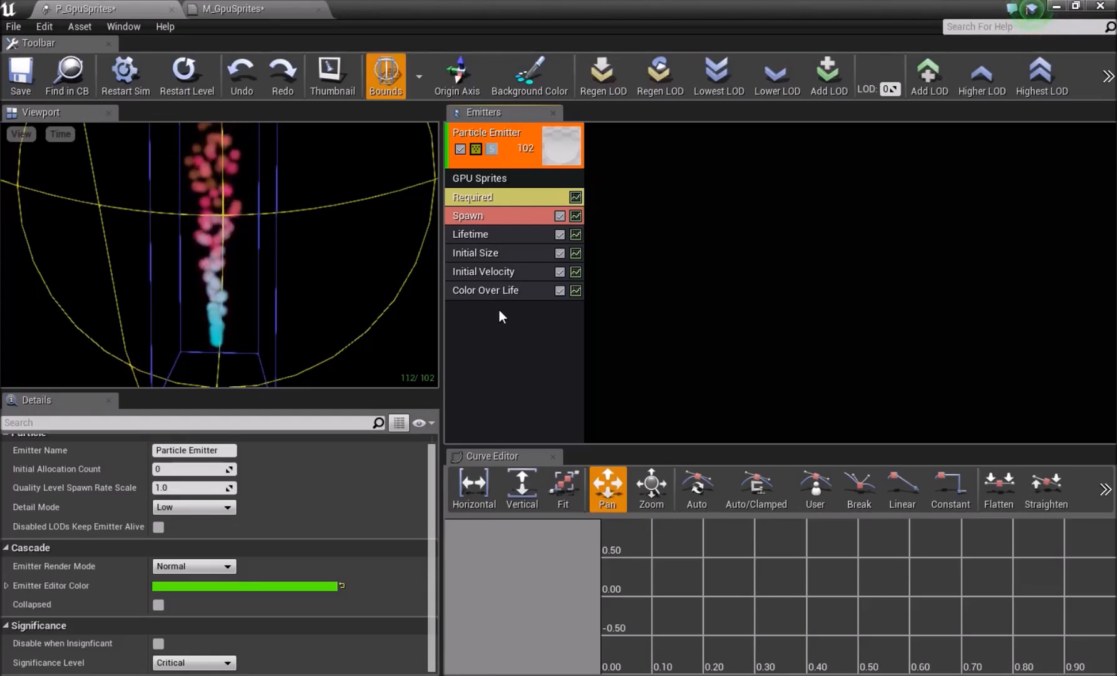
right_click(499, 310)
mouse_move(576, 467)
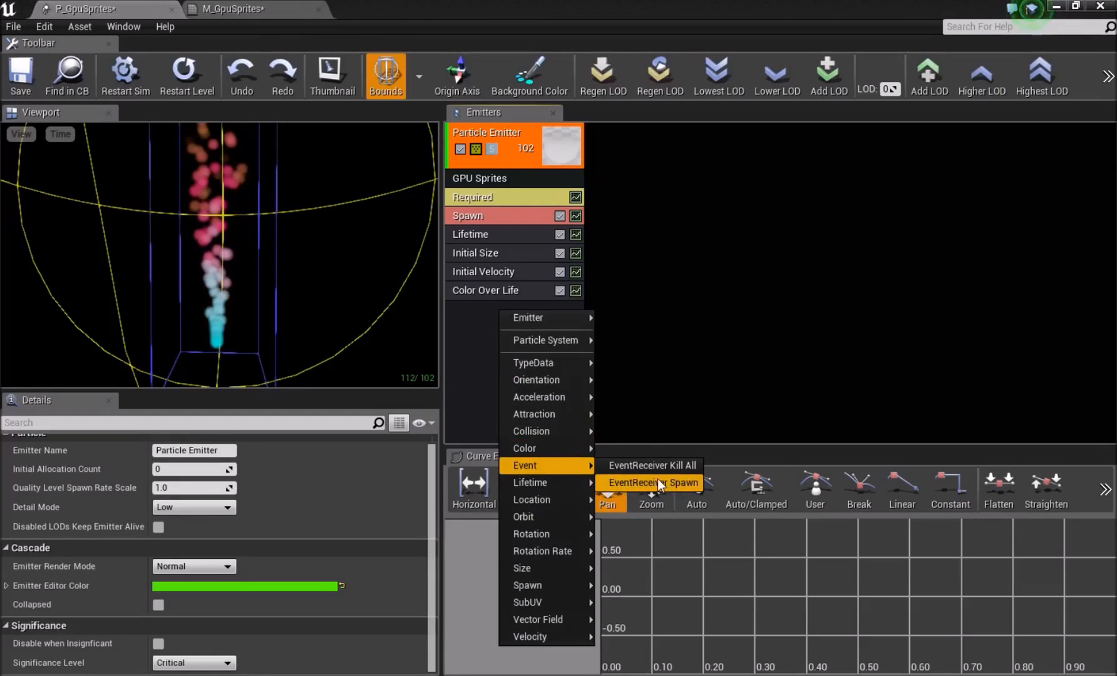
click(488, 307)
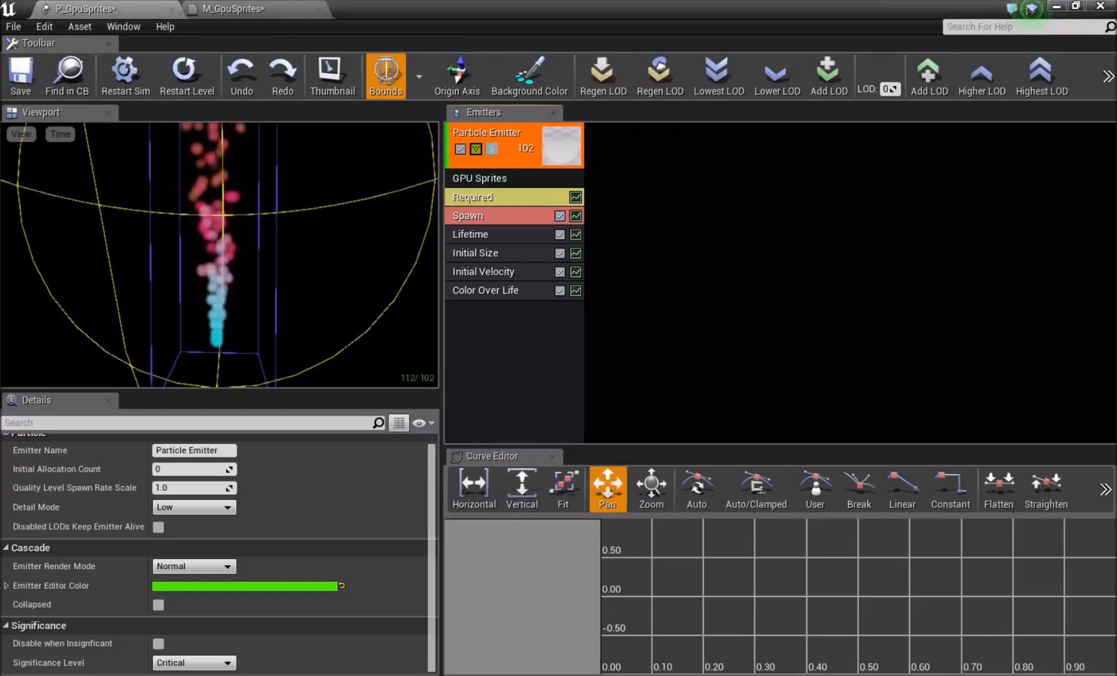
right_click(519, 330)
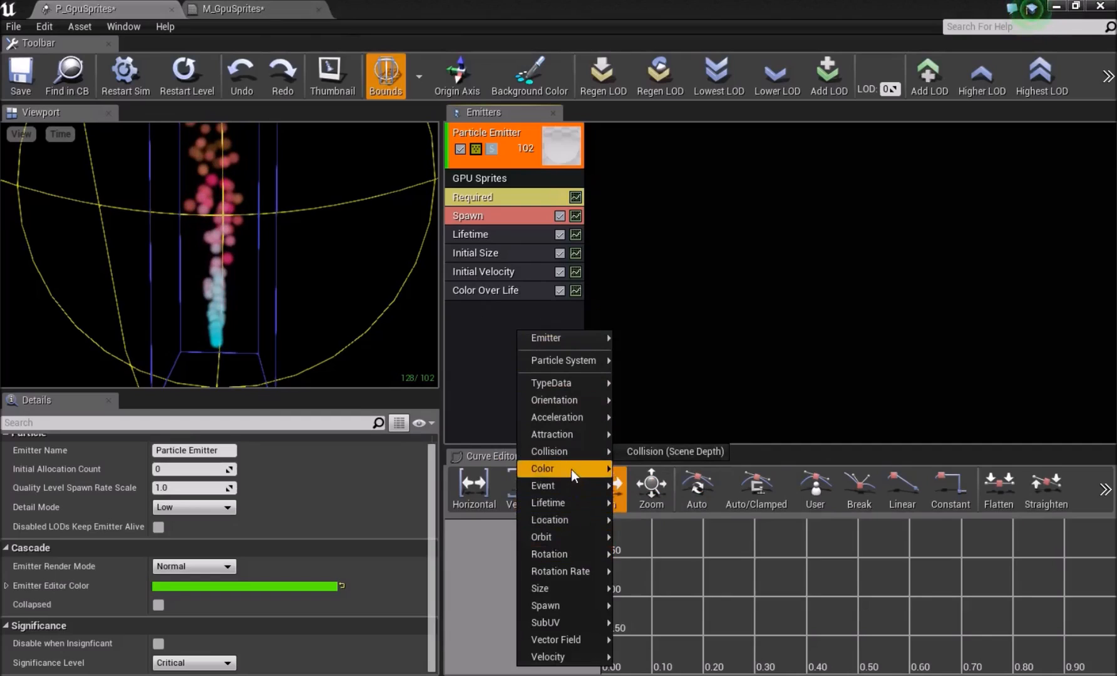
mouse_move(569, 485)
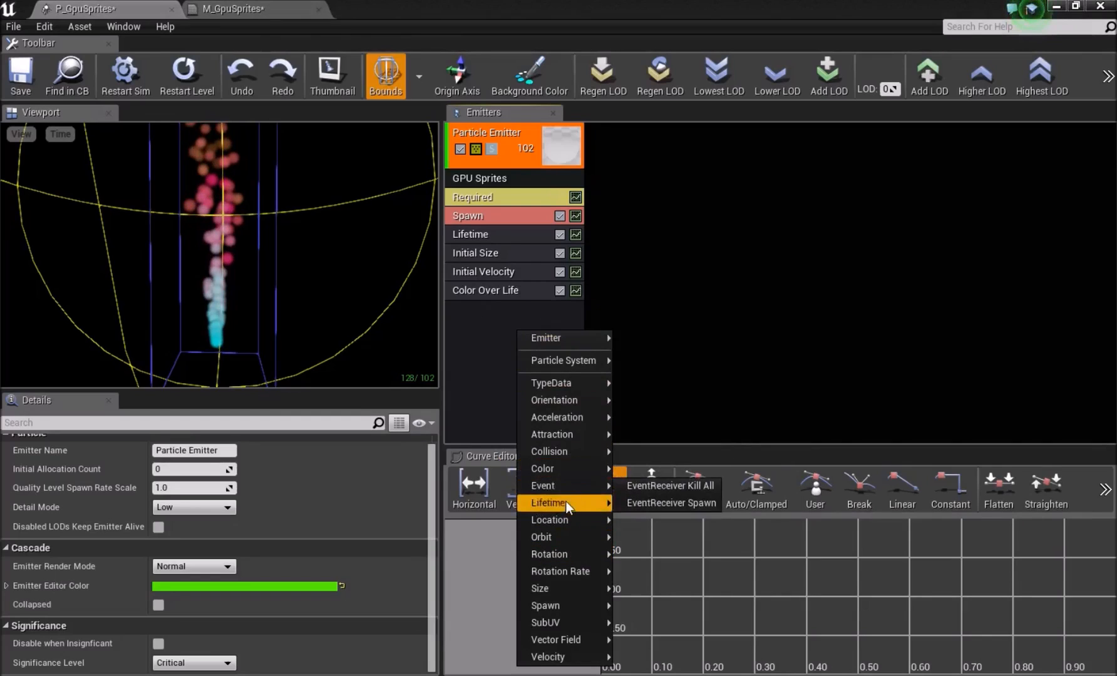
click(504, 171)
click(498, 330)
right_click(497, 331)
mouse_move(568, 474)
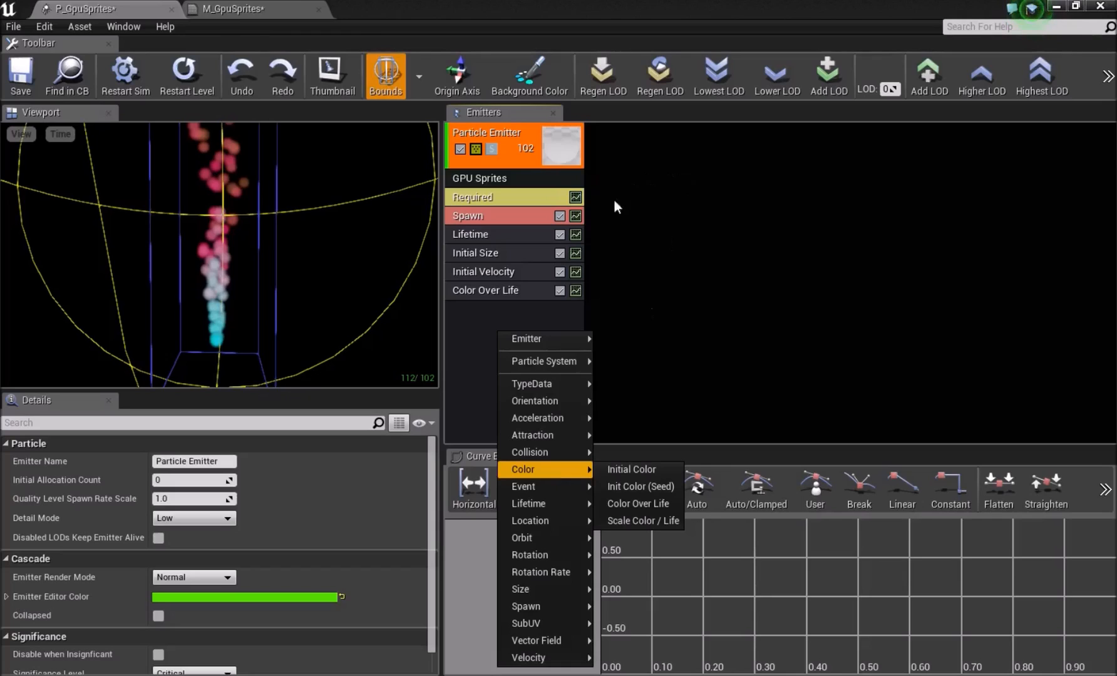
click(464, 323)
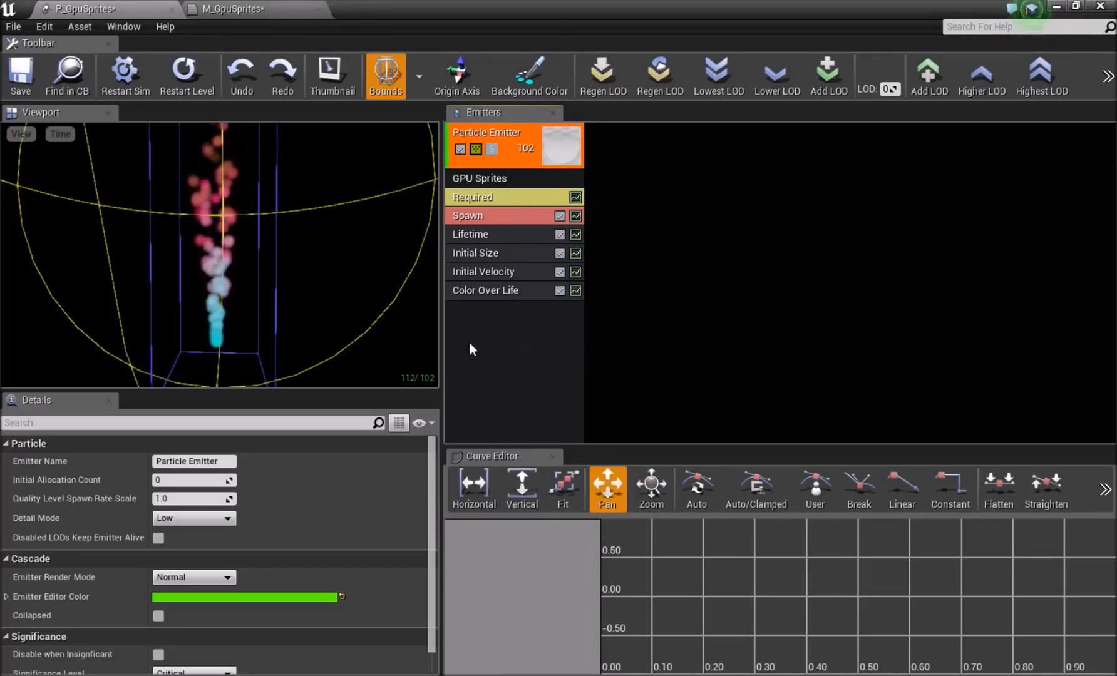
Step: Add an Initial Location module to the emitter and set its Start Location Max X to 100
right_click(471, 349)
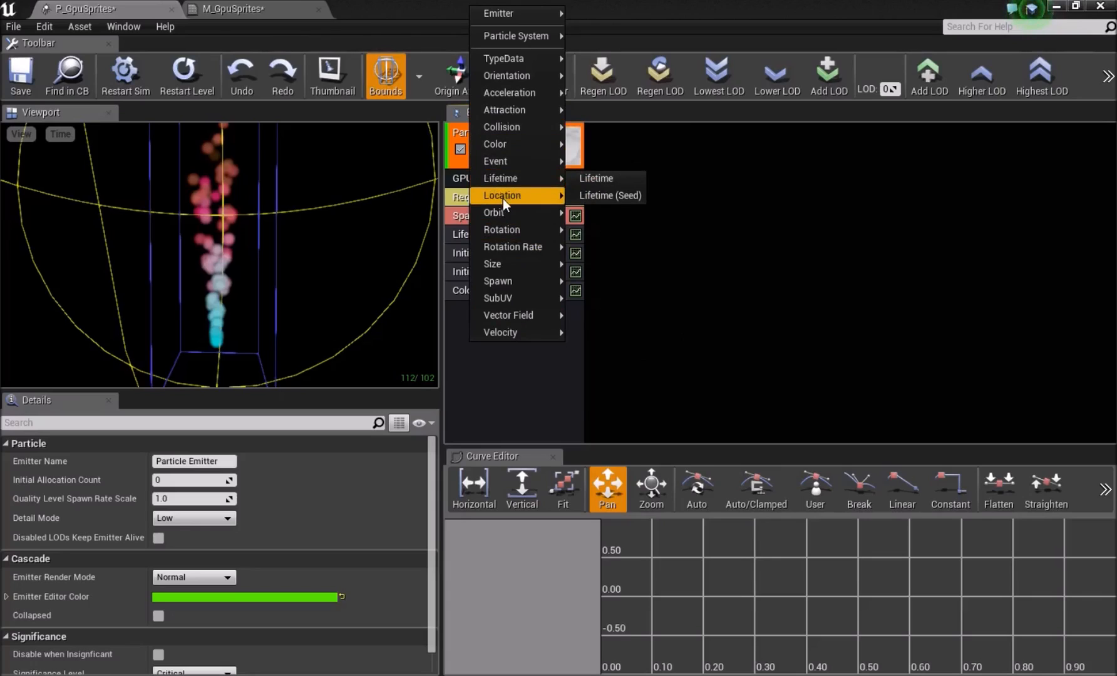
mouse_move(503, 198)
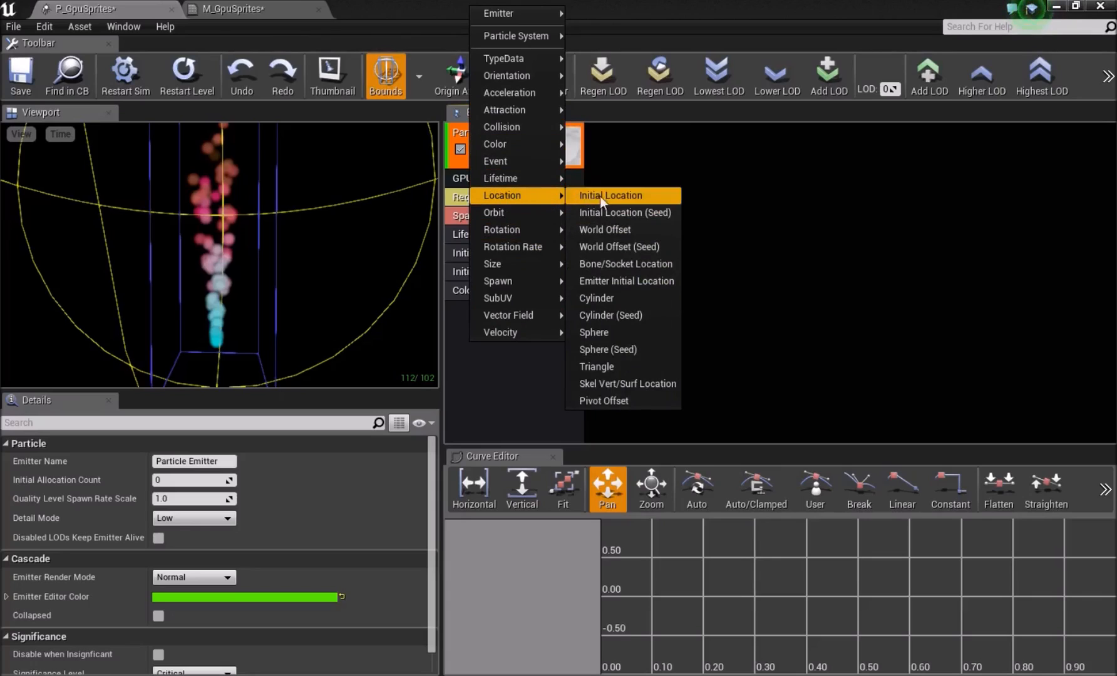
click(619, 196)
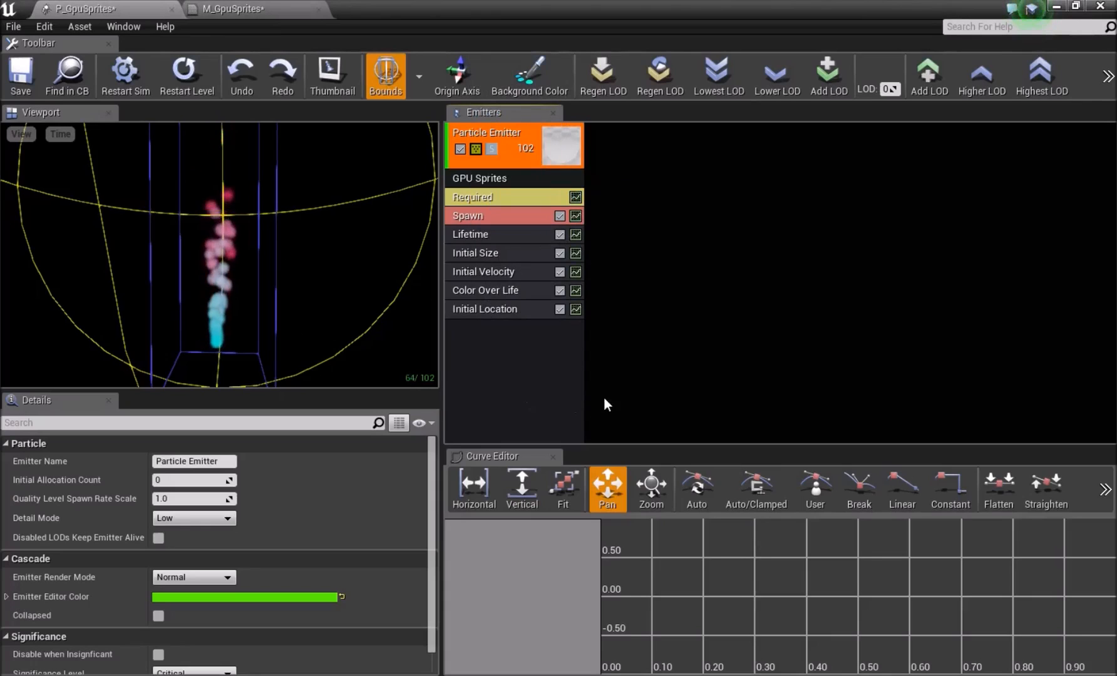
click(494, 309)
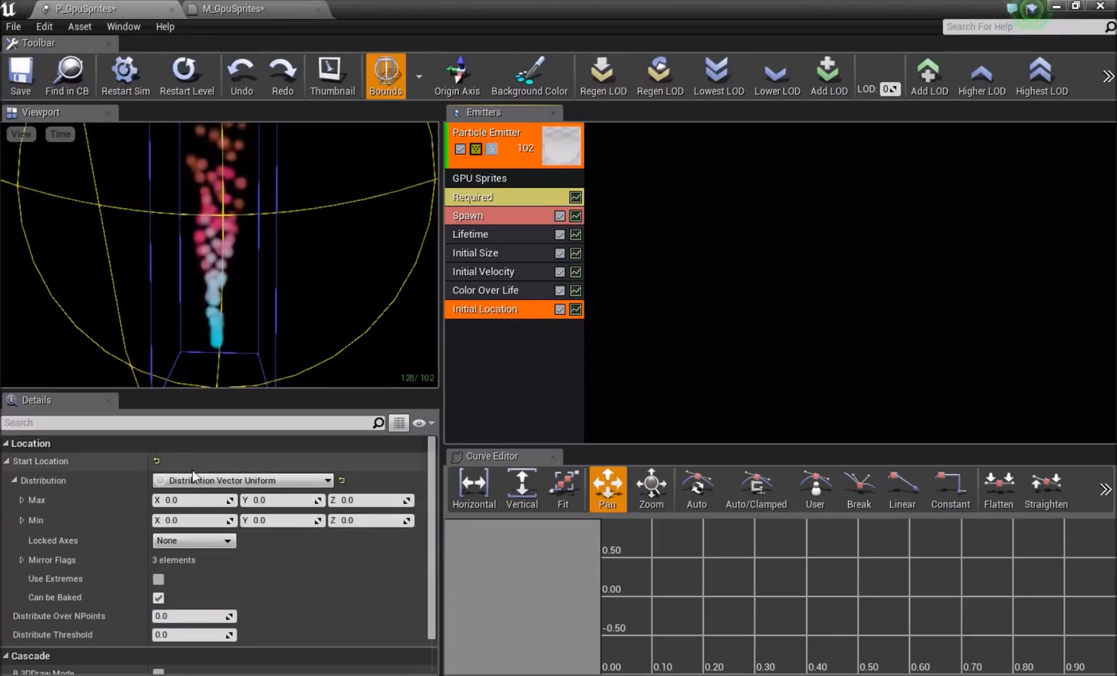
click(186, 500)
text(100)
key(Return)
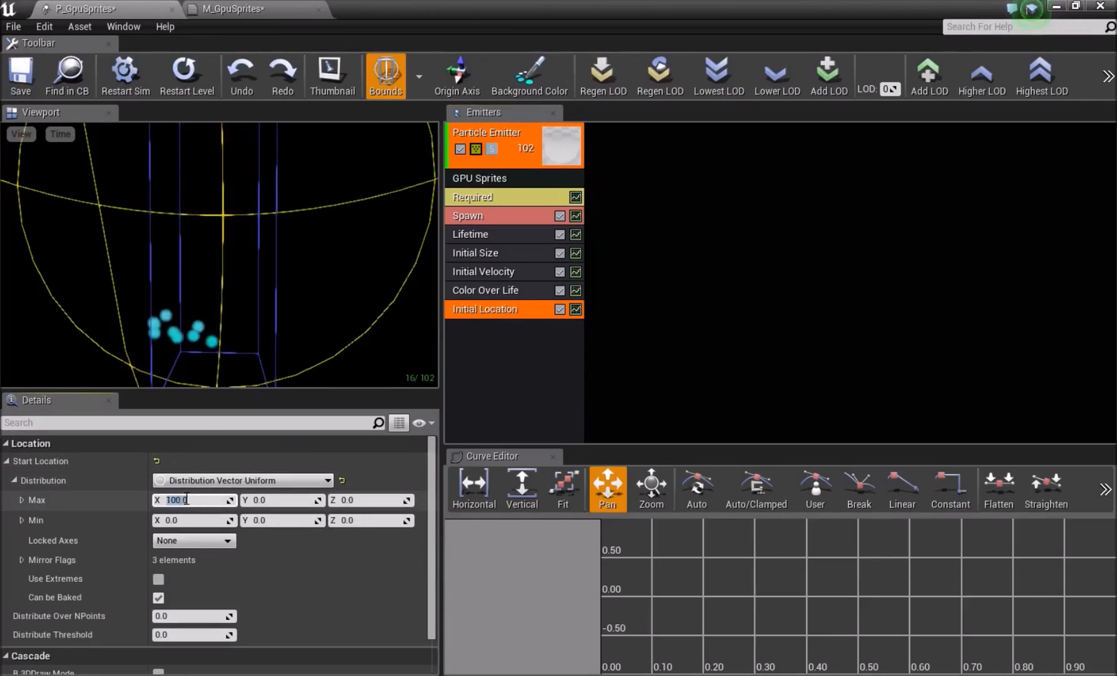
Step: Set the Initial Location module's Start Location Max Z to 100
drag(199, 342, 226, 330)
scroll(213, 330, down, 3)
click(367, 500)
text(100)
key(Return)
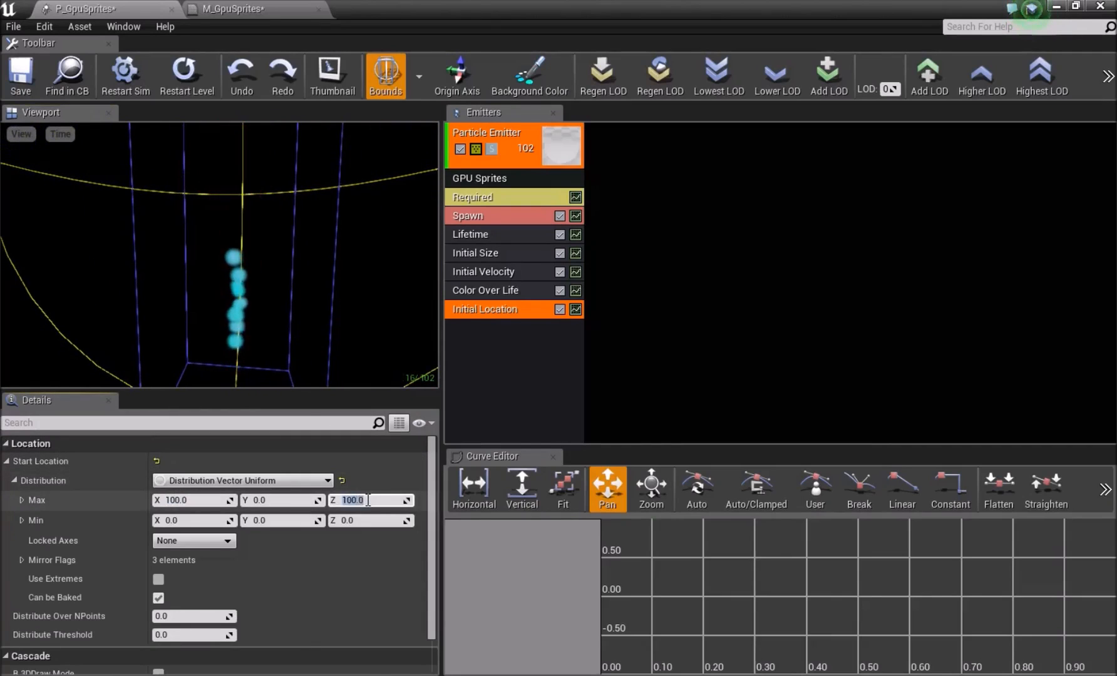
Step: Set the Initial Location module's Start Location Max Z to 0 and Max Y to 100
drag(256, 324, 289, 307)
click(366, 497)
text(0)
key(Return)
click(264, 500)
text(100)
key(Return)
drag(269, 301, 279, 223)
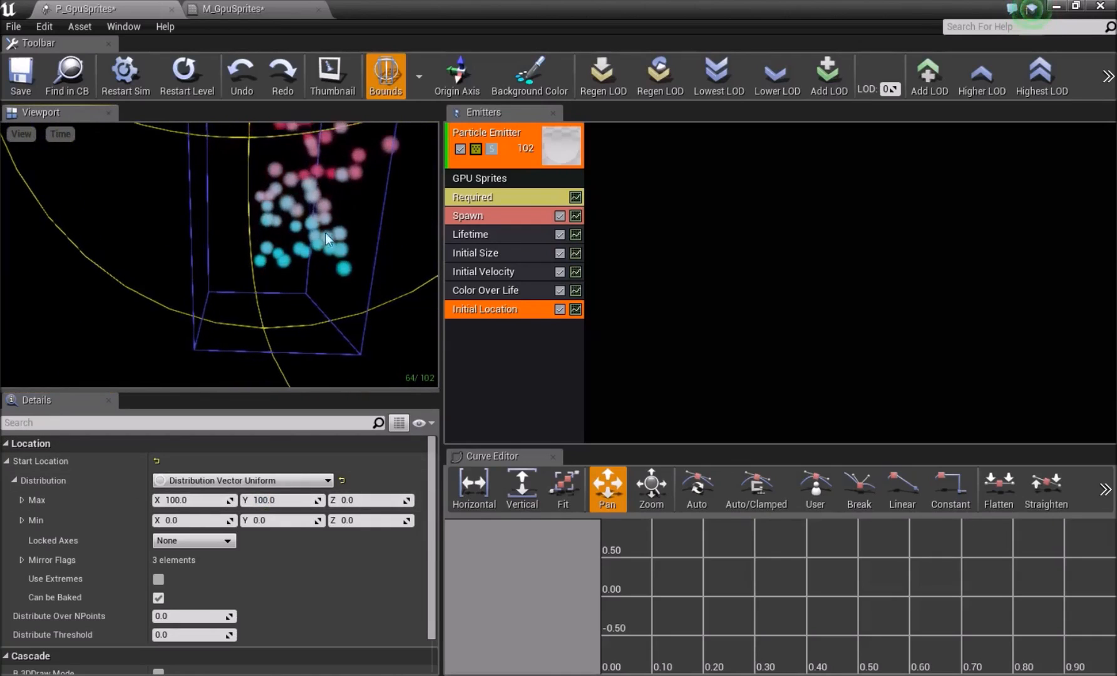
Step: Set the Initial Location module's Start Location Min X and Min Y to -100 and inspect the particle spread
drag(353, 218, 272, 254)
click(186, 521)
text(-100)
key(Return)
click(273, 520)
text(-100)
key(Return)
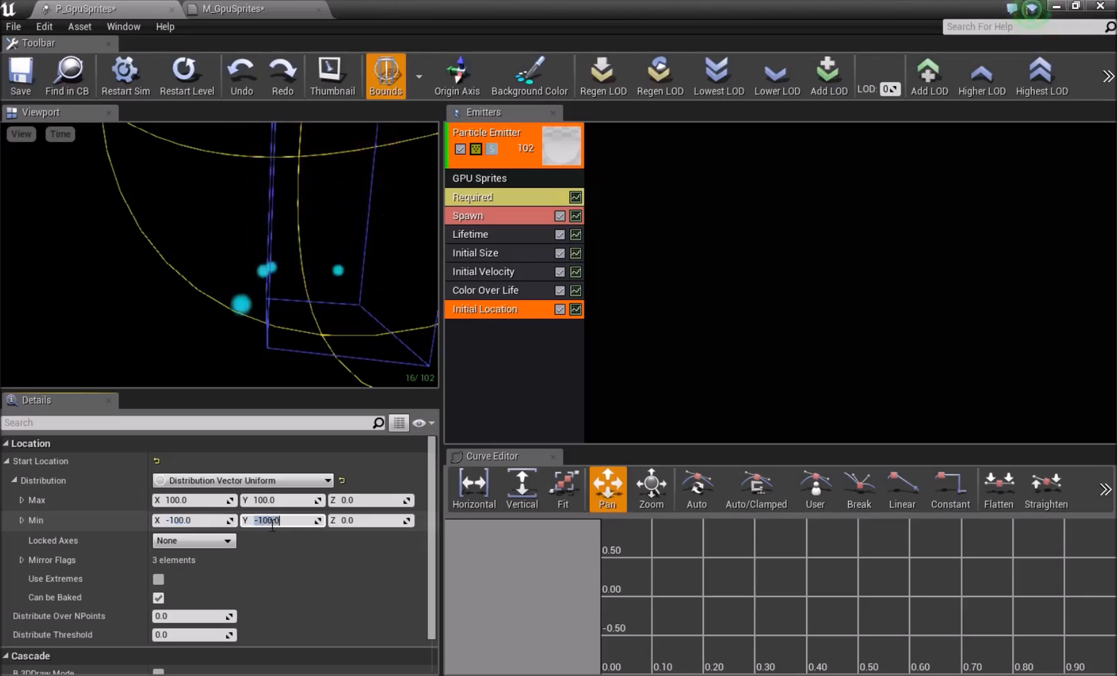
drag(216, 308, 270, 363)
mouse_move(192, 256)
right_down()
mouse_move(192, 207)
mouse_move(192, 256)
right_up()
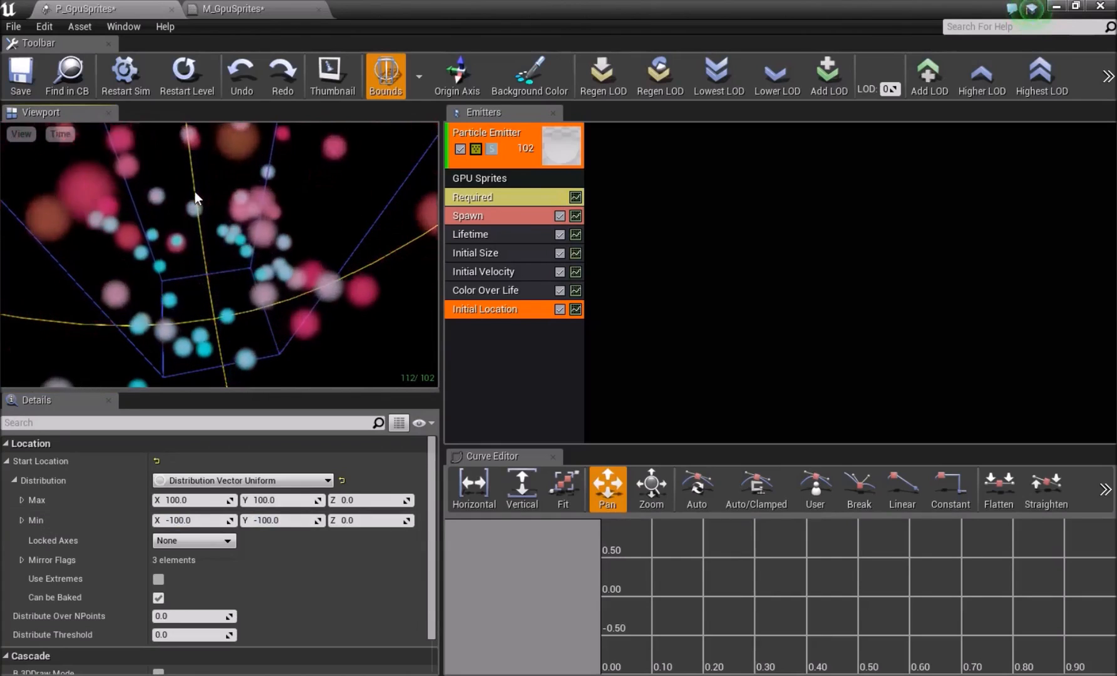
drag(117, 281, 188, 282)
drag(300, 282, 248, 277)
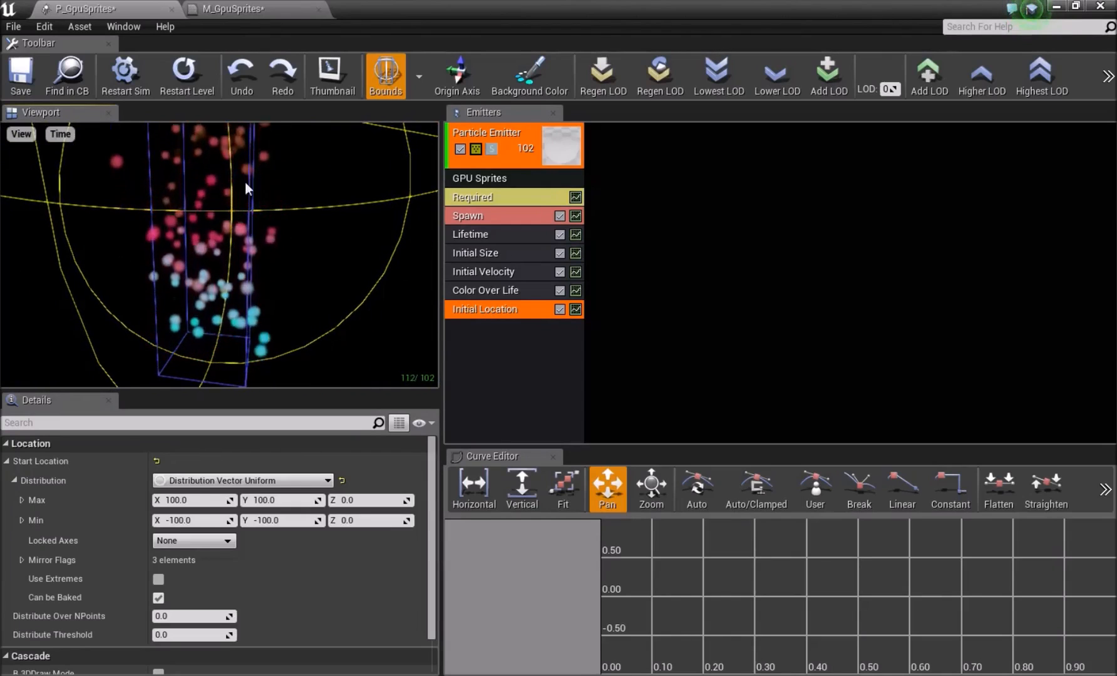
Step: Check the Initial Velocity module's settings and delete the Initial Location module from the emitter
click(495, 272)
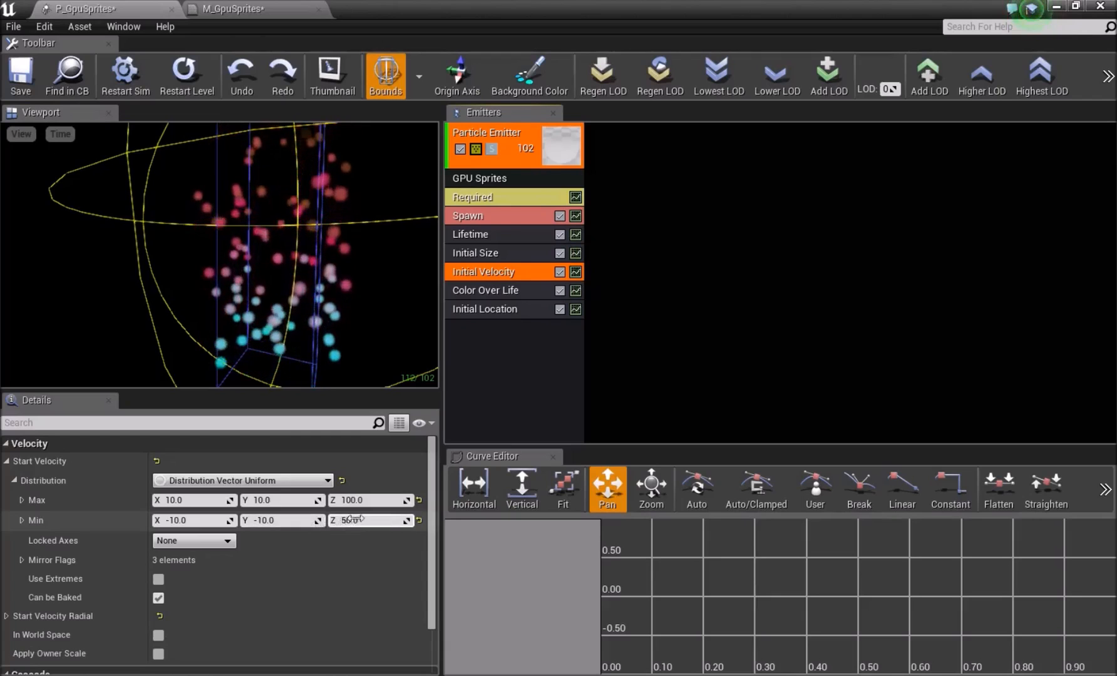
mouse_move(251, 263)
mouse_down()
mouse_move(263, 301)
mouse_move(263, 282)
mouse_up()
click(492, 312)
drag(208, 252, 224, 164)
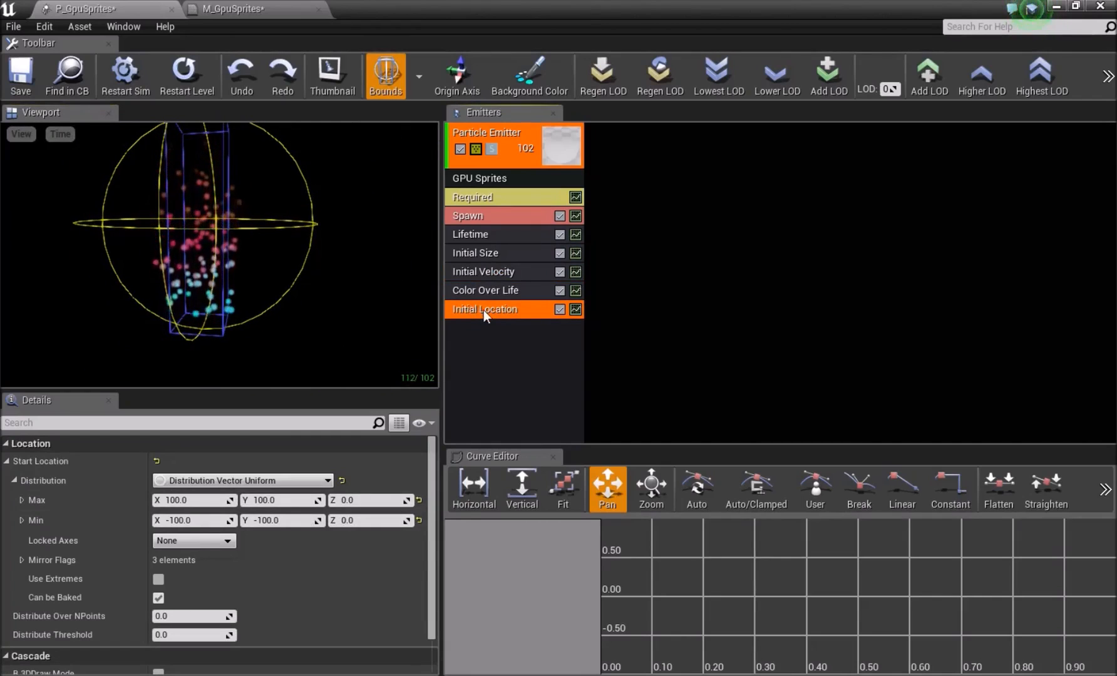
key(Delete)
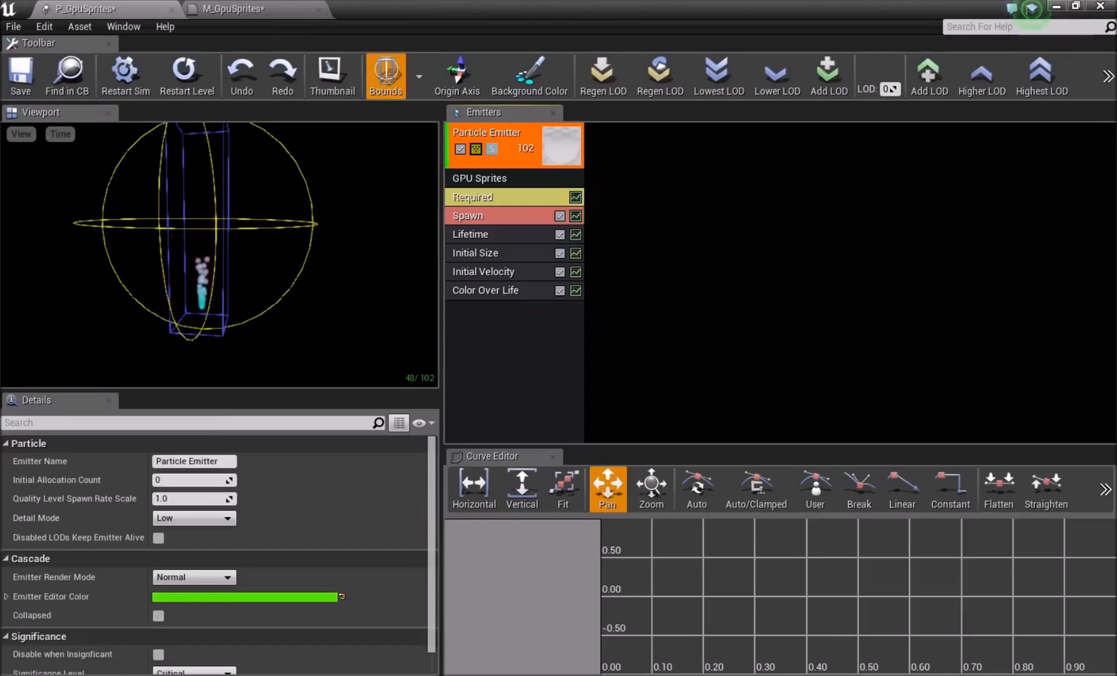
Step: Add an Orbit module to the emitter and examine the particle motion in the preview
right_click(460, 313)
mouse_move(488, 517)
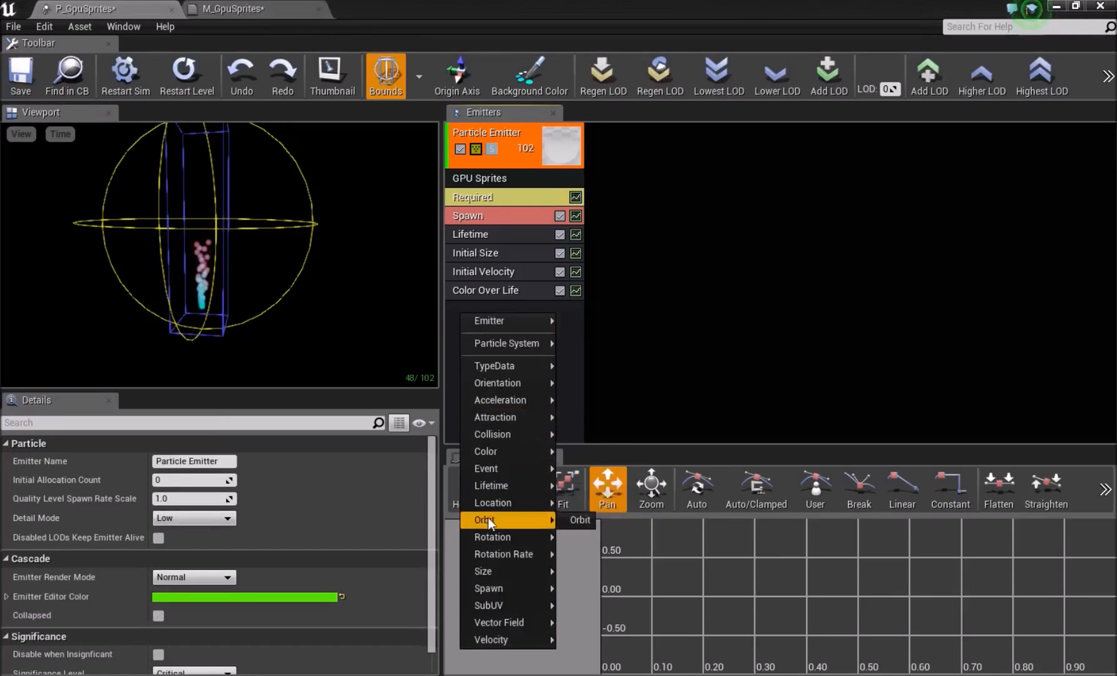
click(580, 518)
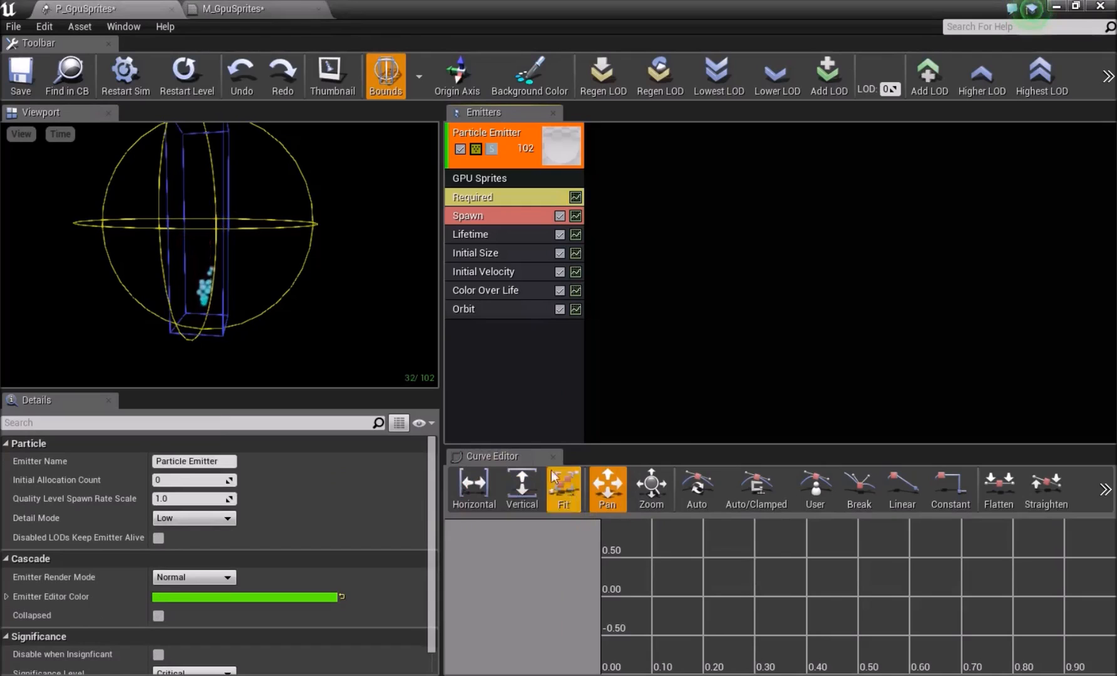
drag(239, 274, 254, 326)
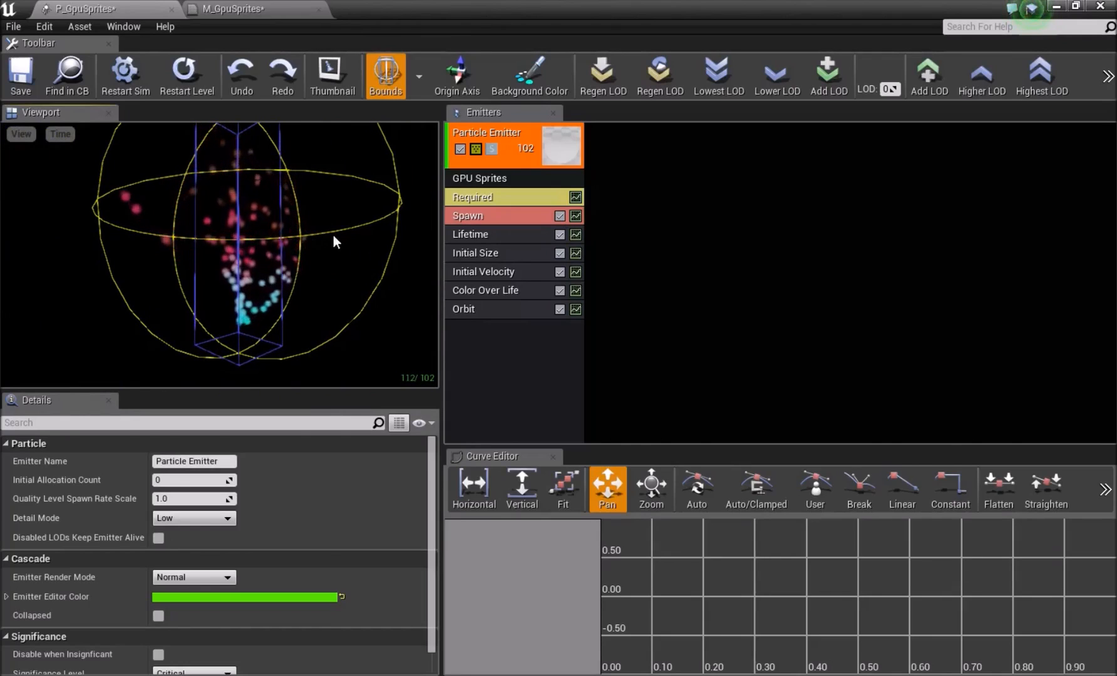
right_drag(183, 167, 207, 182)
key(w)
key(s)
mouse_move(119, 247)
right_down()
mouse_move(135, 244)
mouse_move(106, 247)
mouse_move(119, 247)
right_up()
key(w)
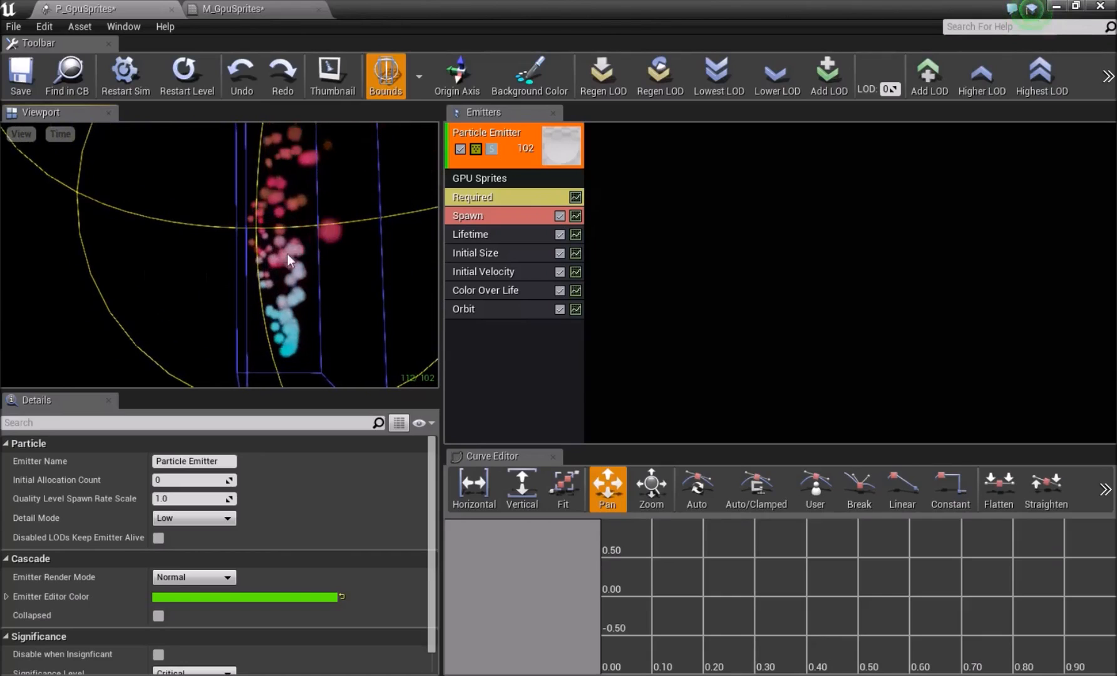
right_drag(348, 174, 363, 201)
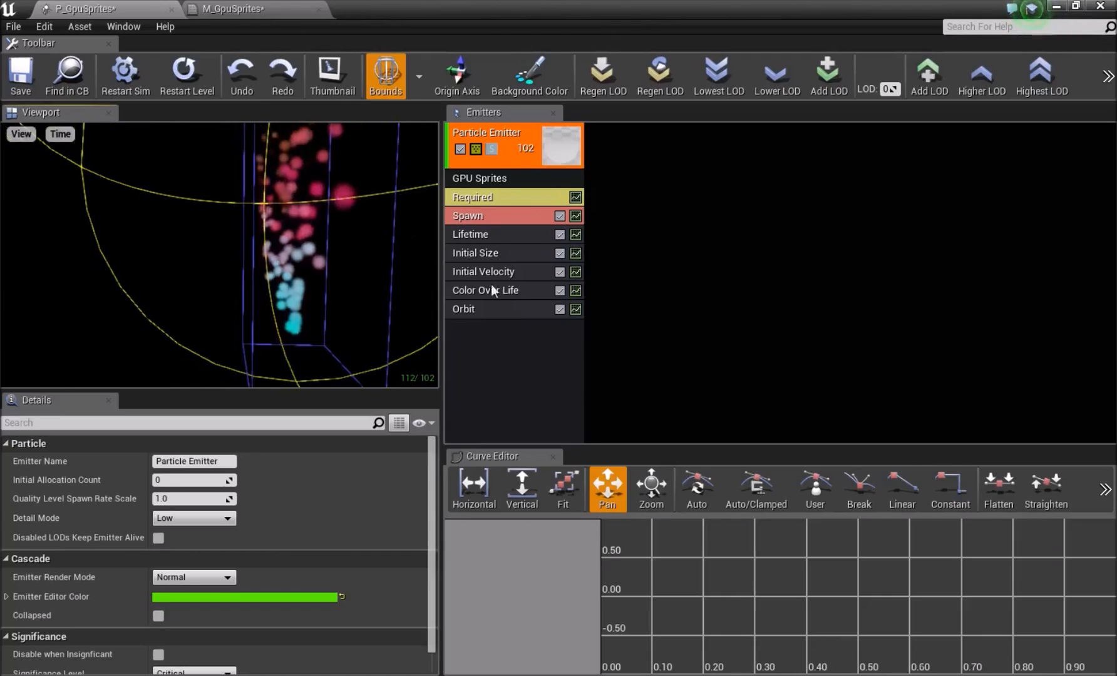
Step: Try the Scale and Link chain modes on the Orbit module and return Chain Mode to Add
click(480, 308)
click(174, 463)
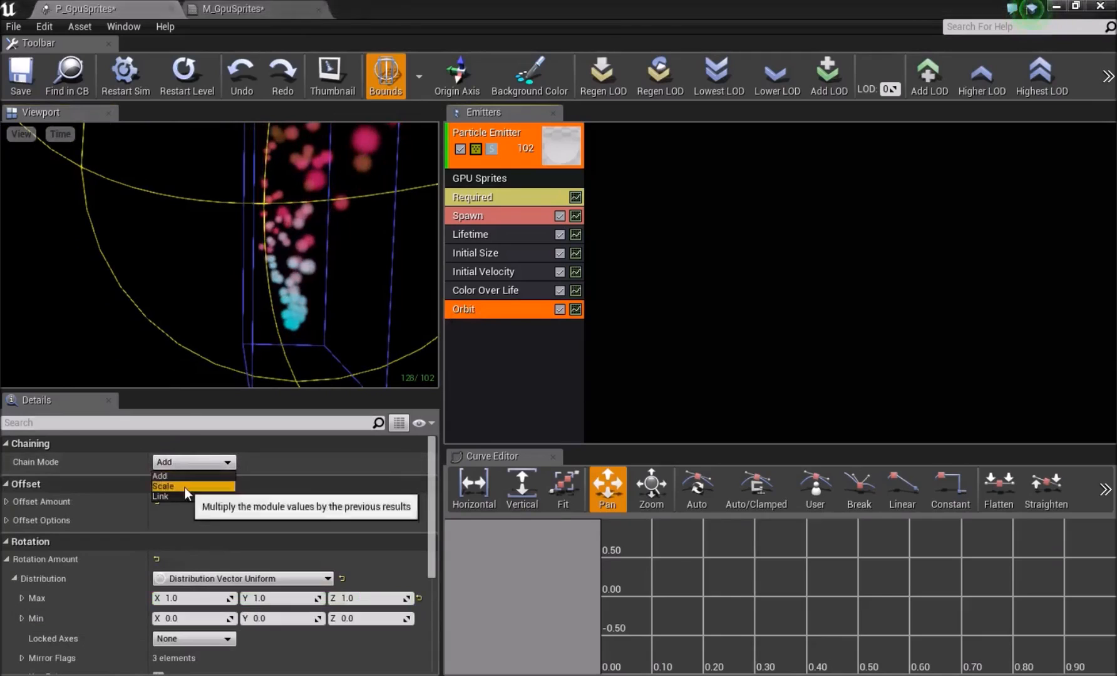
click(184, 487)
click(200, 464)
click(184, 495)
click(188, 463)
click(188, 473)
mouse_move(282, 299)
mouse_down()
mouse_move(290, 283)
mouse_move(277, 269)
mouse_move(288, 283)
mouse_up()
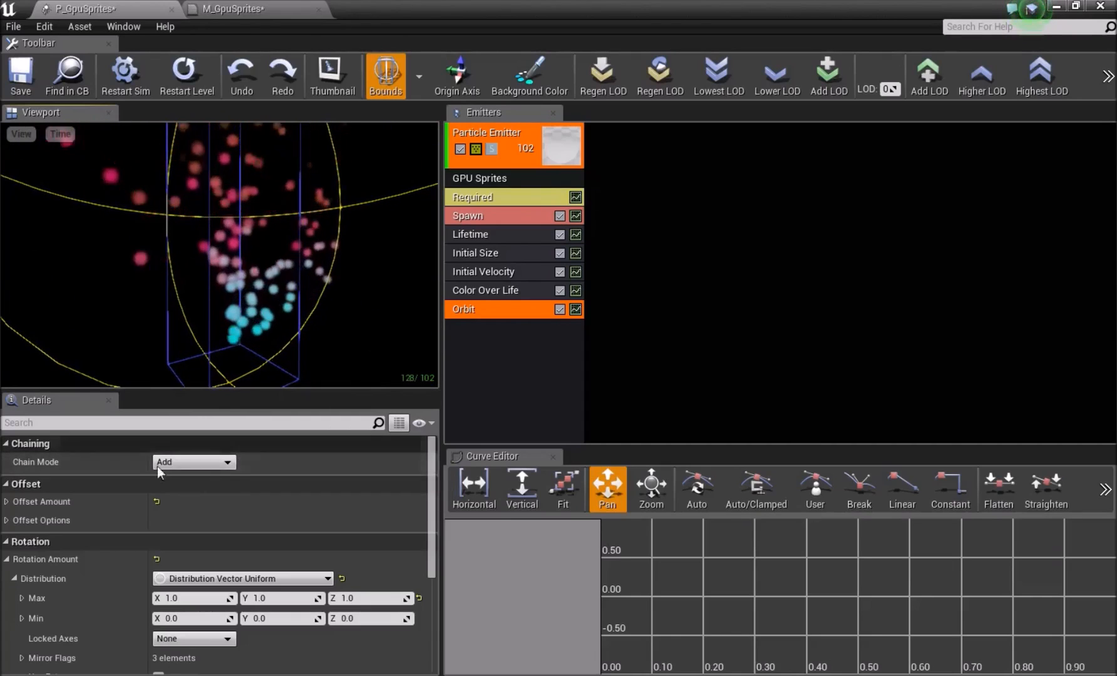
Step: Delete the Orbit module from the emitter
click(481, 346)
click(477, 310)
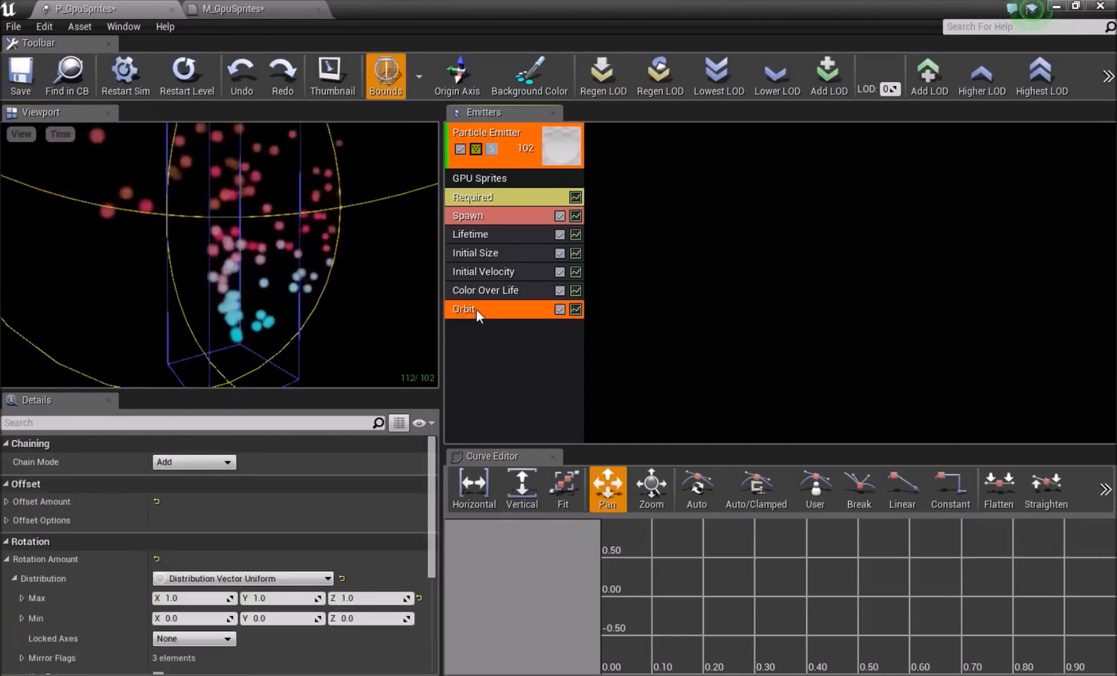
key(Delete)
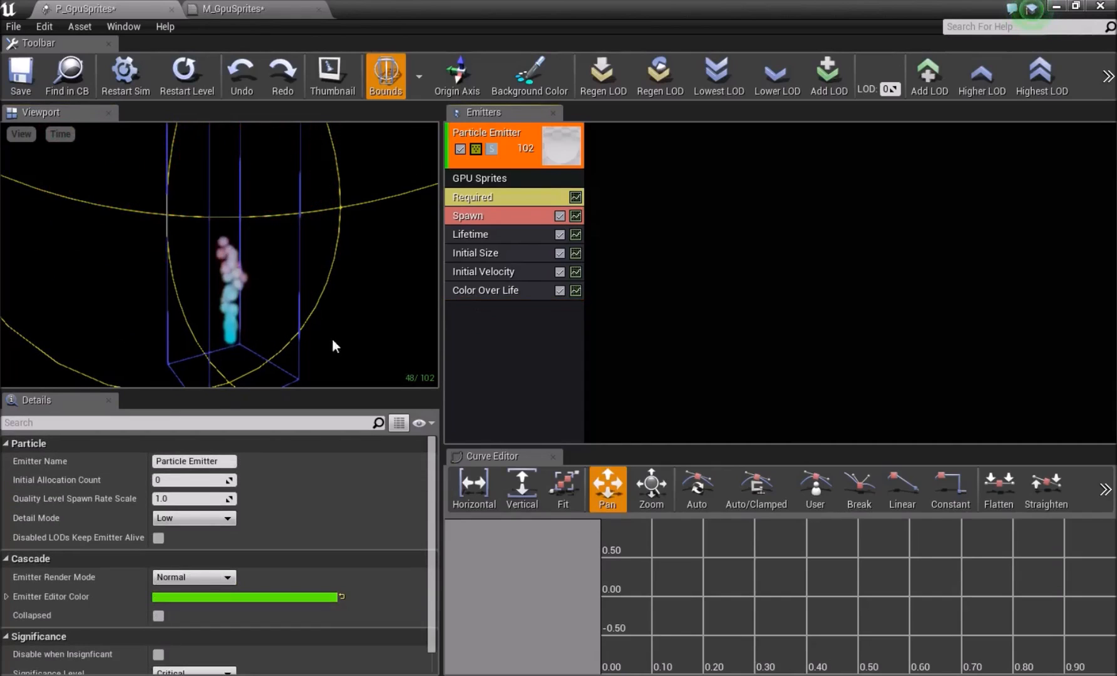
Step: Add an Initial Rotation module to the emitter and set its Start Rotation Min and Max to 10
right_click(534, 347)
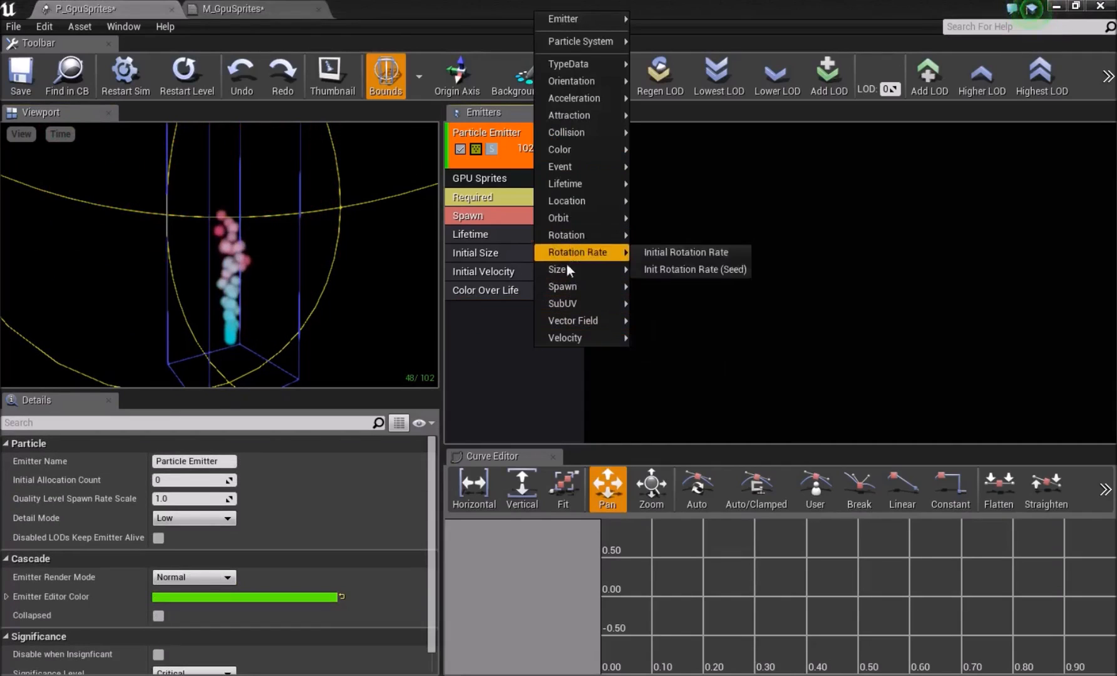
mouse_move(568, 226)
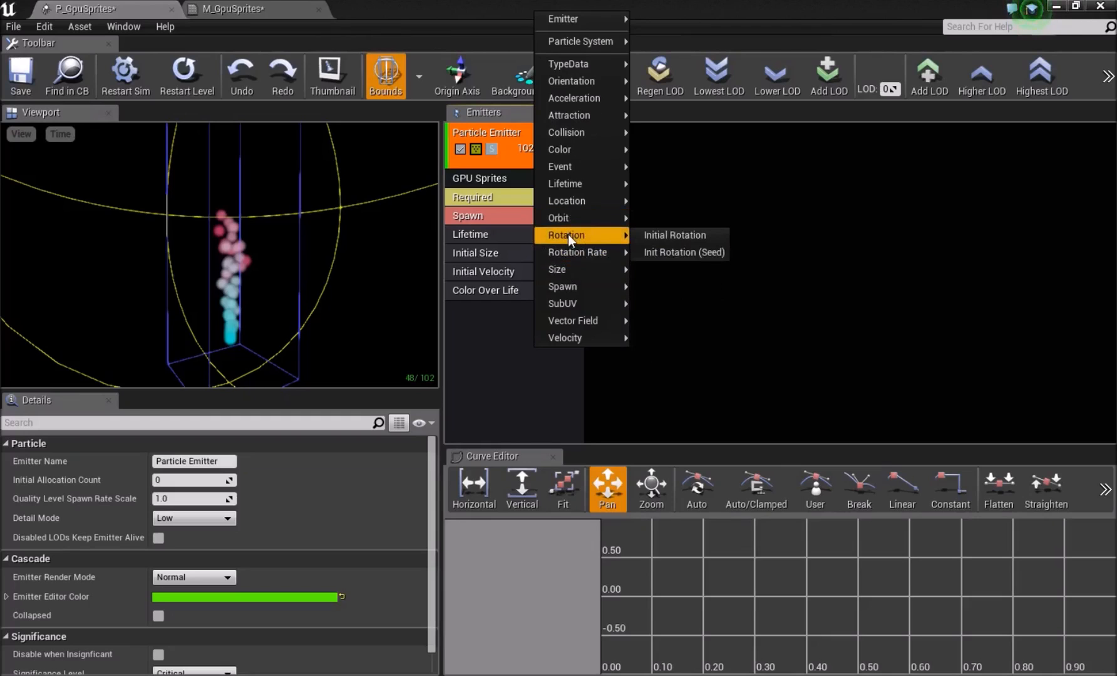
click(652, 235)
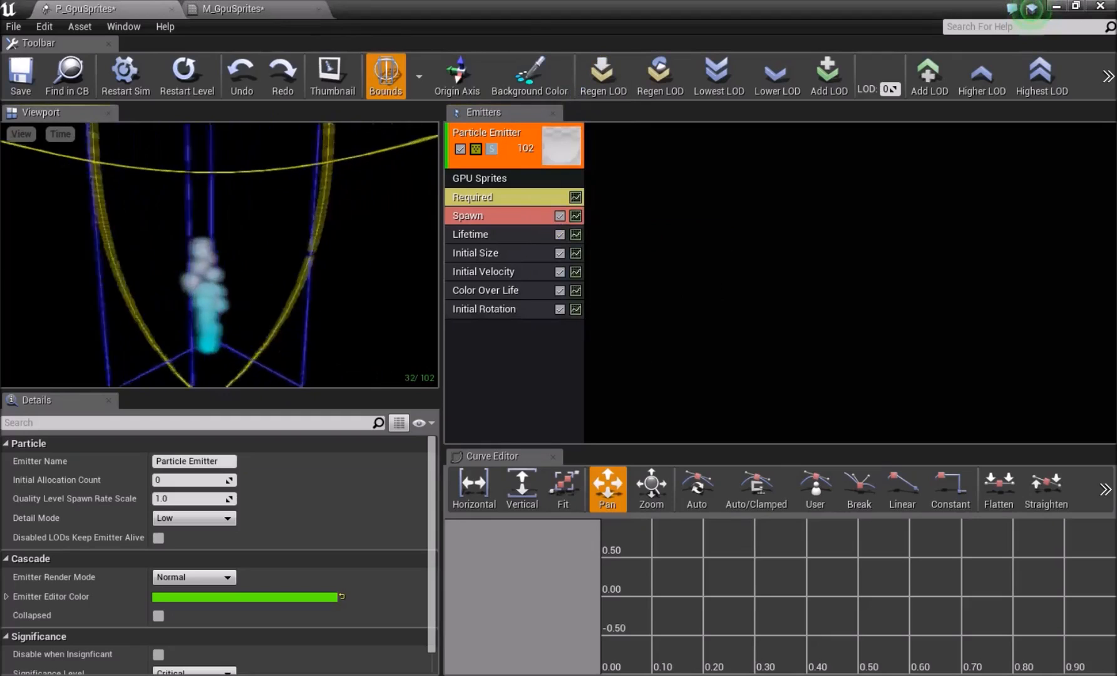
click(468, 309)
click(190, 499)
text(10)
key(Tab)
text(10)
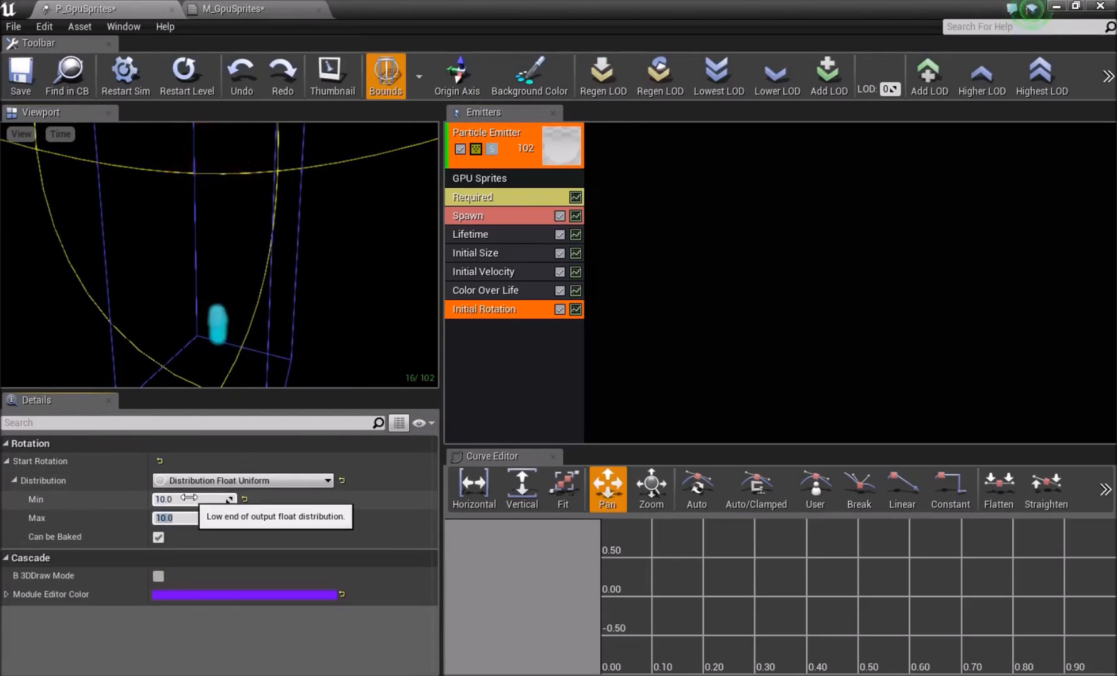
key(Return)
Step: Try to add an Init Rotation (Seed) module to the emitter and inspect the particles in the preview
right_click(485, 336)
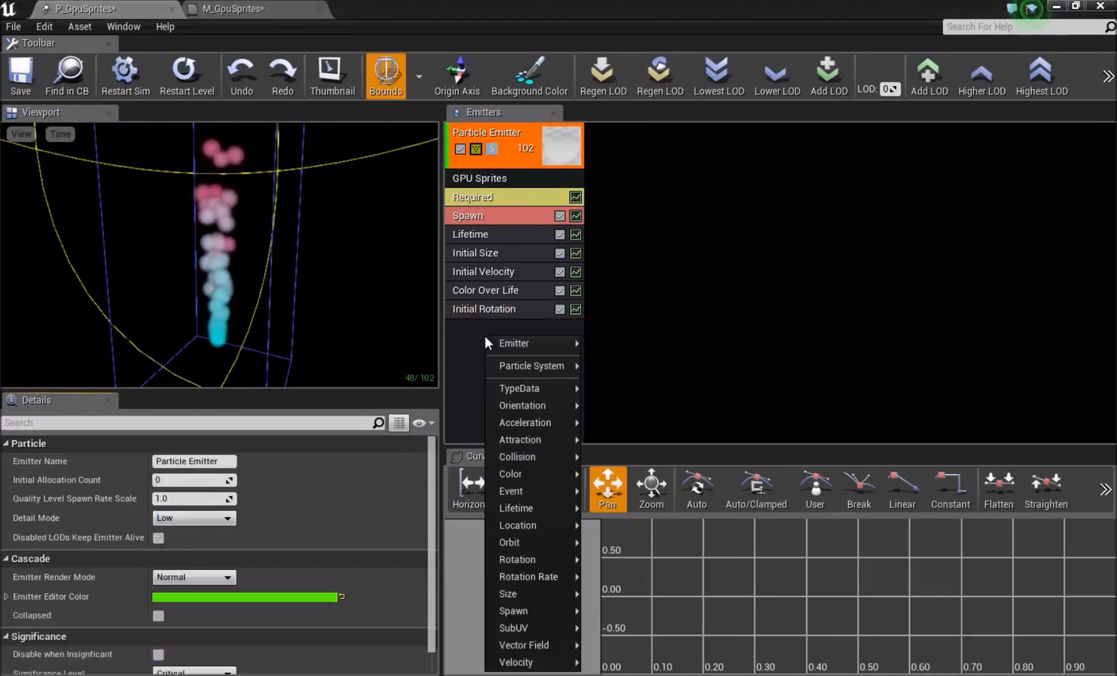
mouse_move(532, 560)
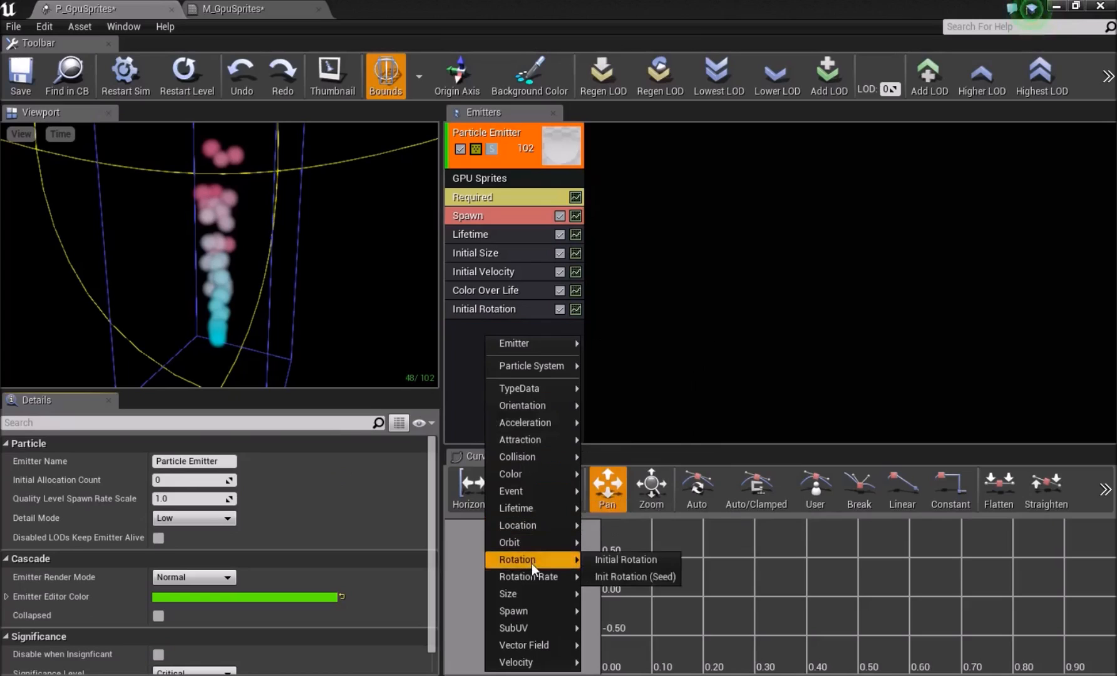
click(628, 575)
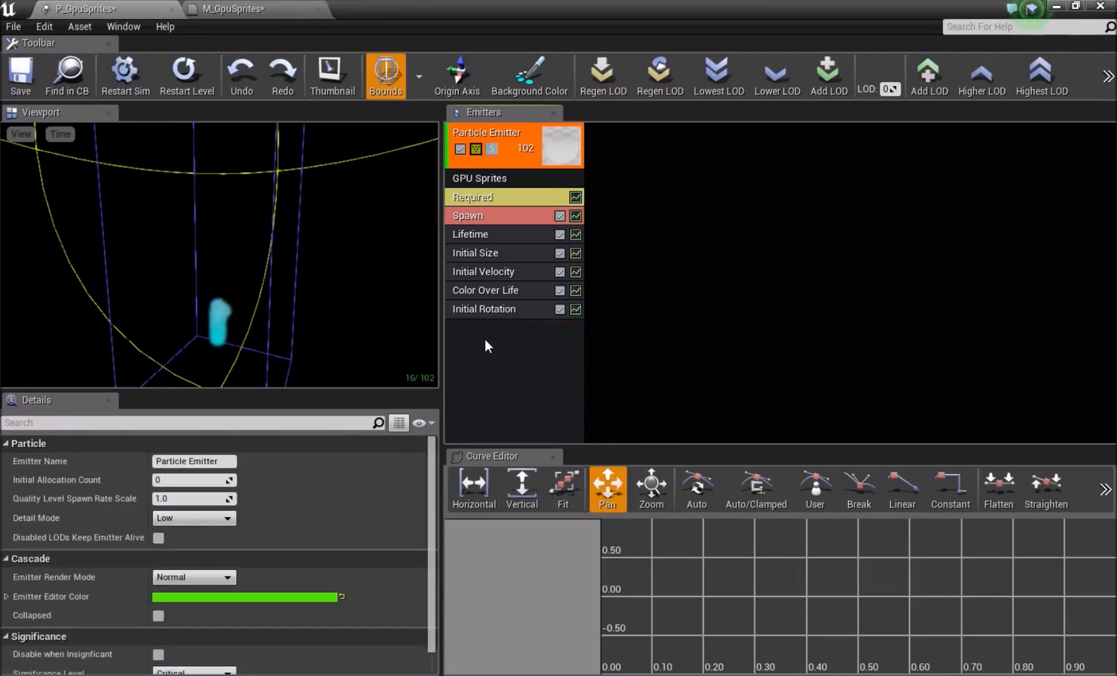
drag(339, 229, 400, 231)
drag(288, 246, 248, 244)
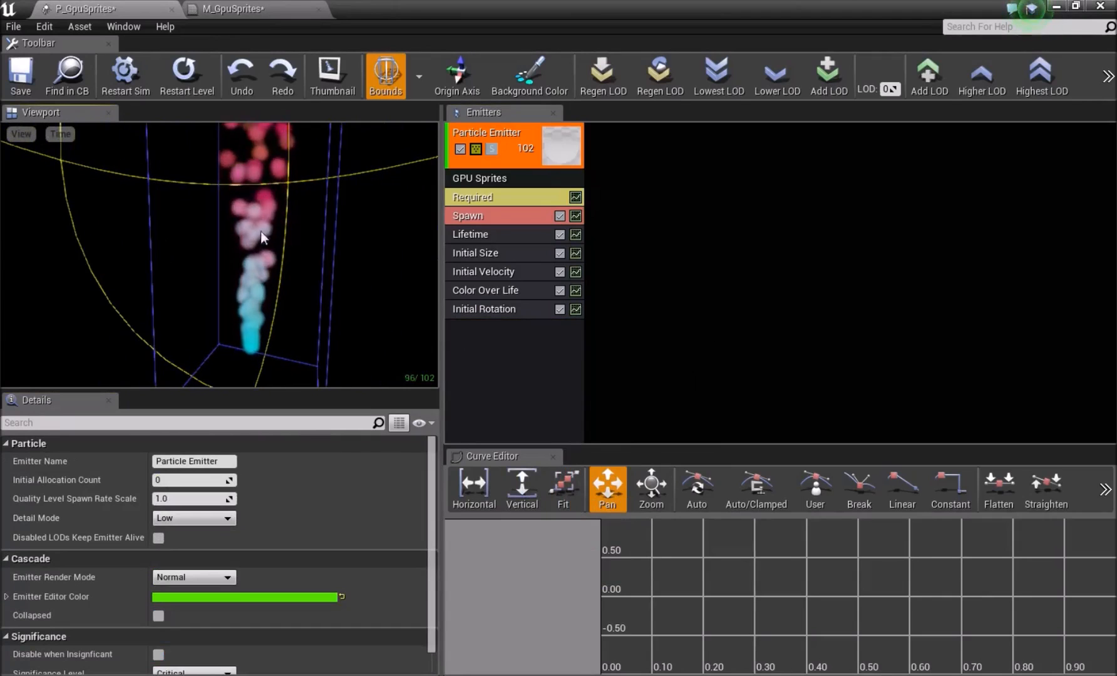
drag(180, 202, 176, 218)
Step: Add an Initial Rotation Rate module to the emitter and set its Start Rotation Rate Min and Max to 10
right_click(494, 362)
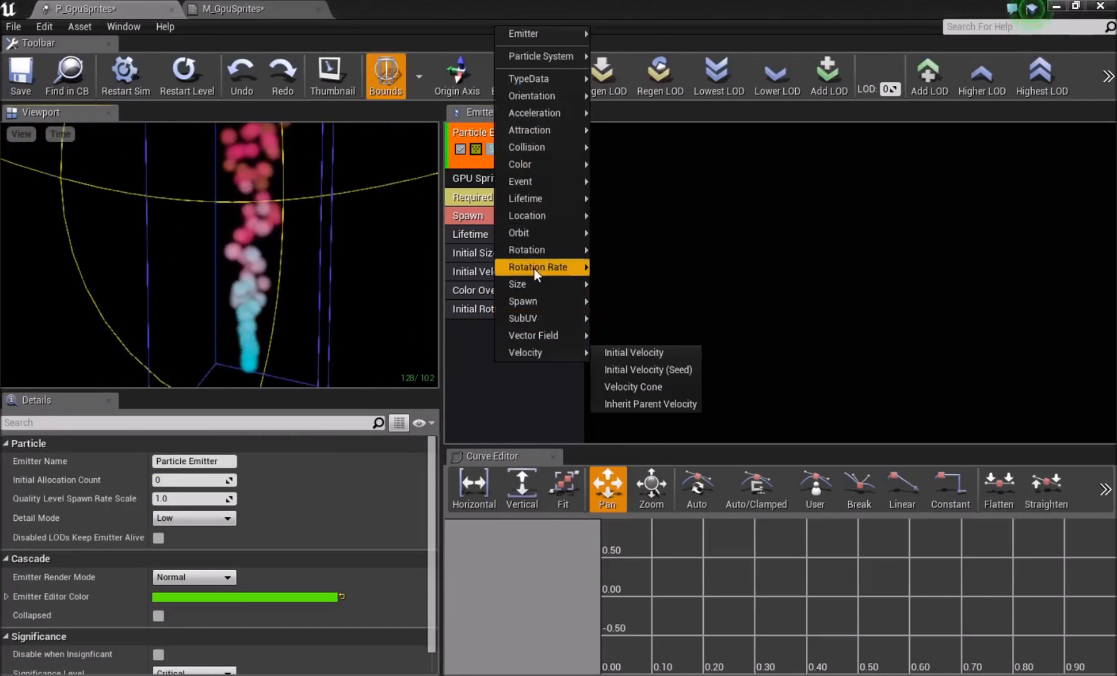
mouse_move(516, 270)
click(624, 265)
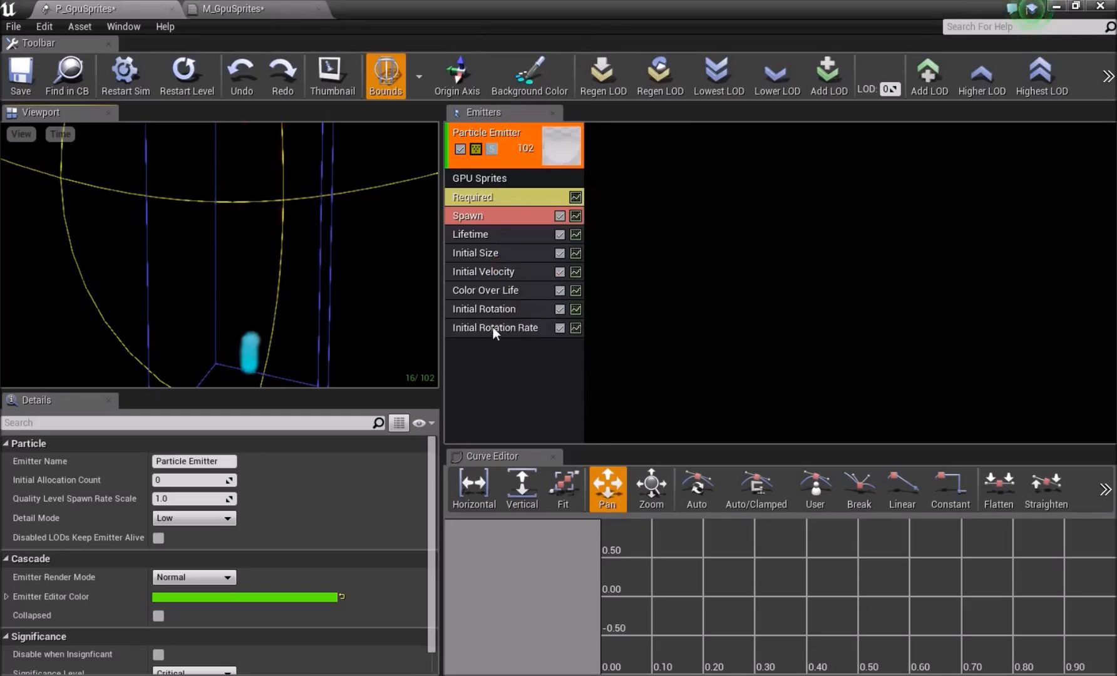
click(496, 326)
text(10)
key(Tab)
text(10)
key(Return)
drag(164, 288, 122, 326)
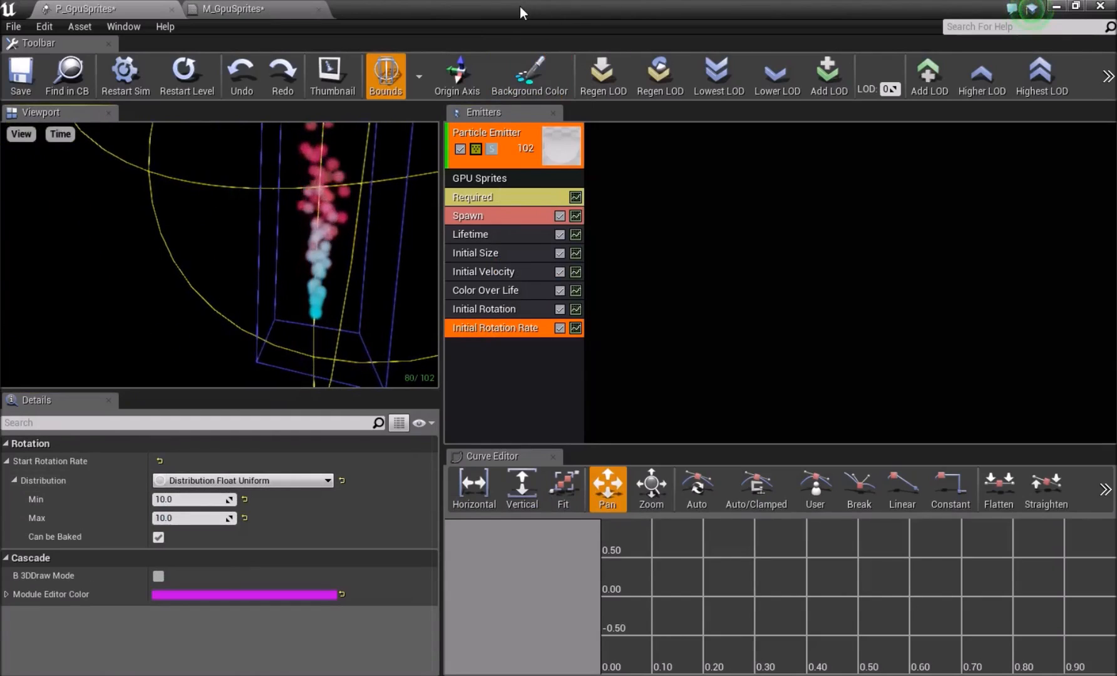
Step: Restore the particle editor to a smaller window and examine the particle display around the sphere in the level
drag(512, 2, 315, 216)
right_drag(696, 234, 736, 232)
right_drag(774, 289, 645, 275)
right_drag(695, 222, 751, 226)
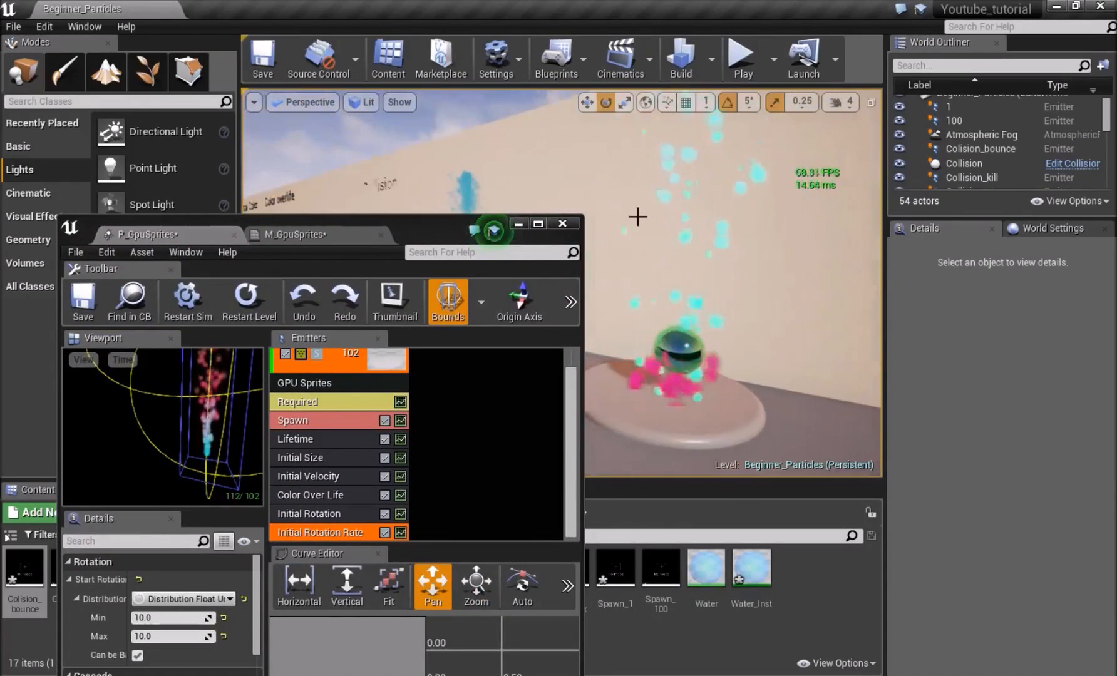
right_drag(711, 287, 702, 301)
right_drag(730, 216, 669, 263)
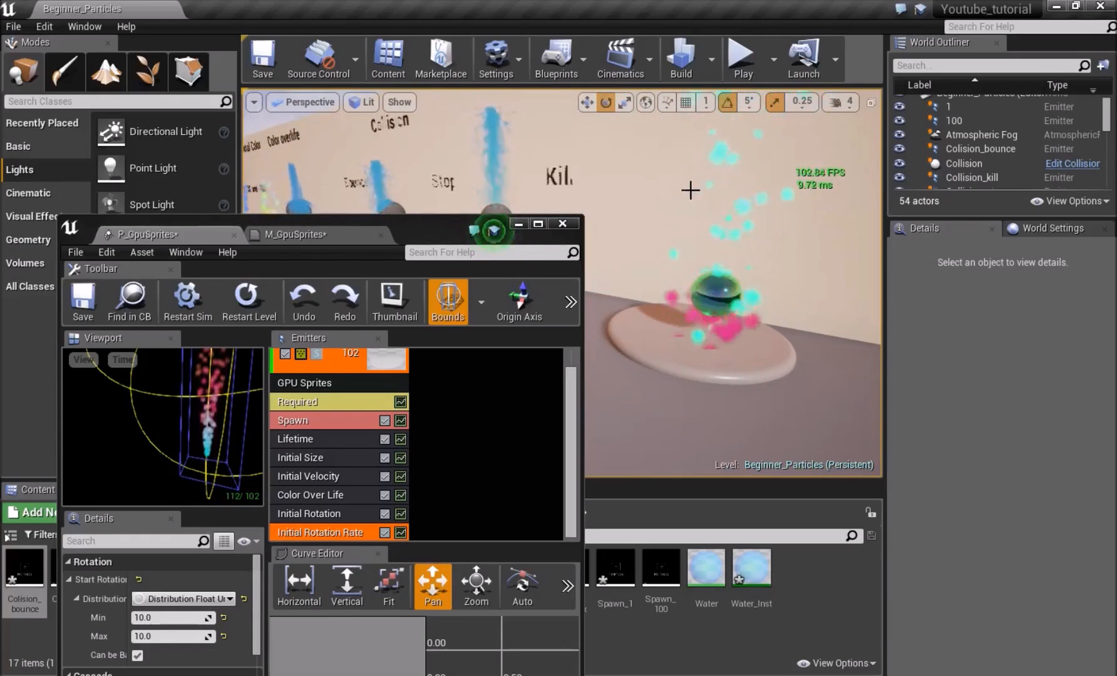
right_drag(651, 299, 665, 255)
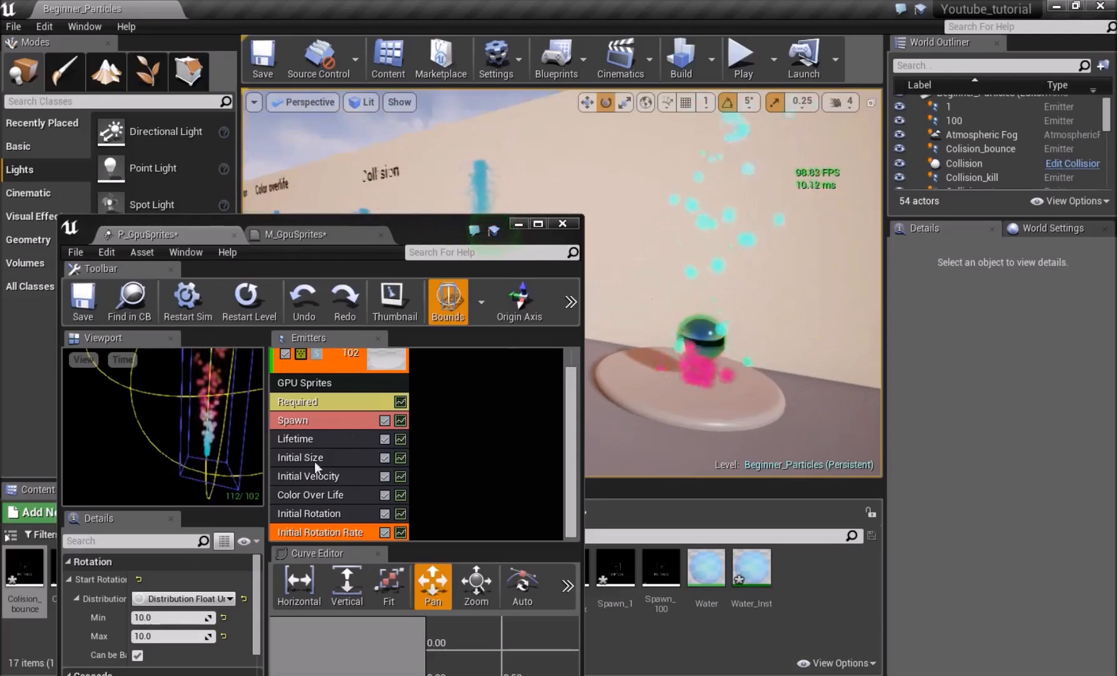
Step: Delete the Initial Rotation Rate and Initial Rotation modules from the emitter
click(309, 534)
key(Delete)
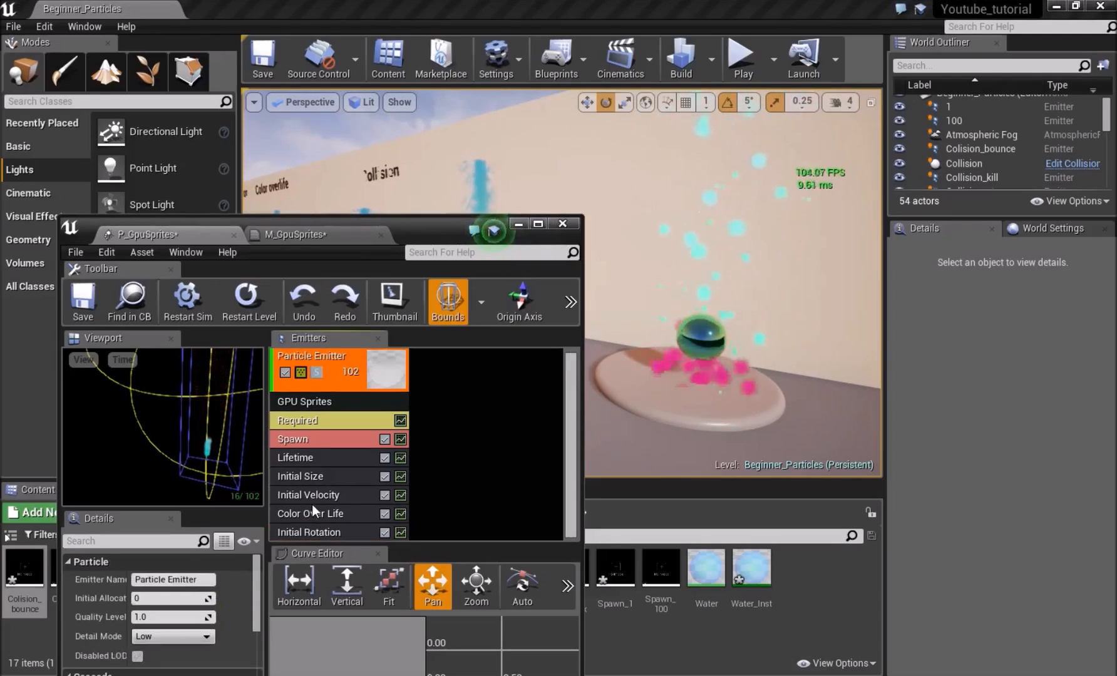
click(313, 531)
key(Delete)
Step: Try a second Initial Velocity module with a Start Velocity Max X of 1000 on the GPU emitter, and delete it
right_click(536, 373)
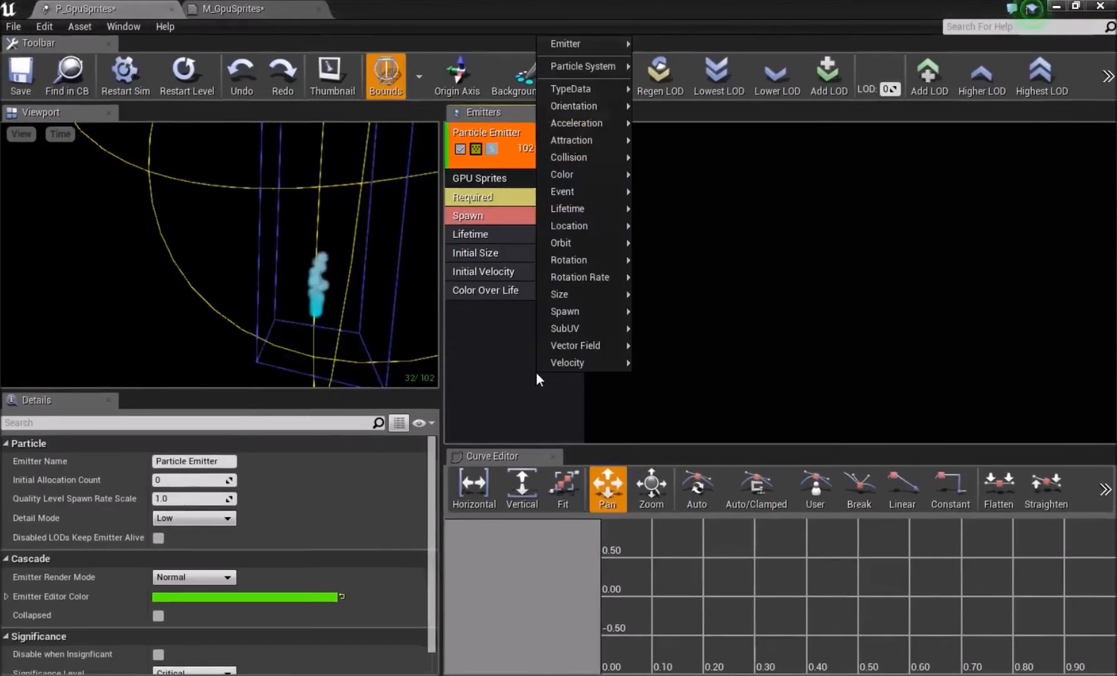
mouse_move(578, 293)
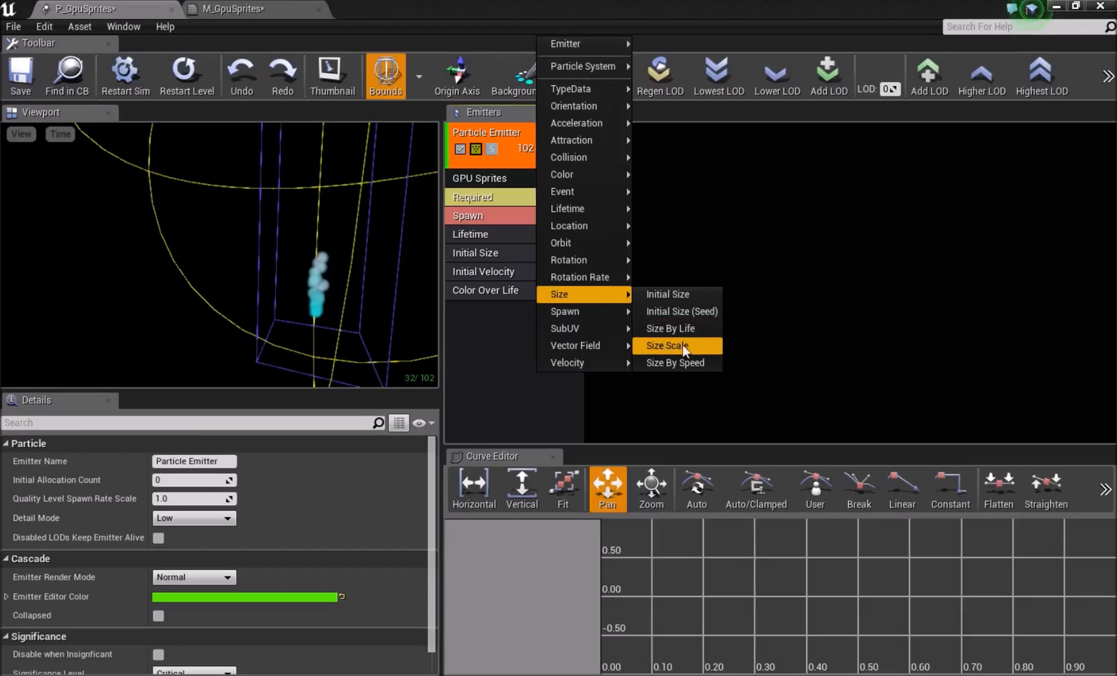
mouse_move(601, 346)
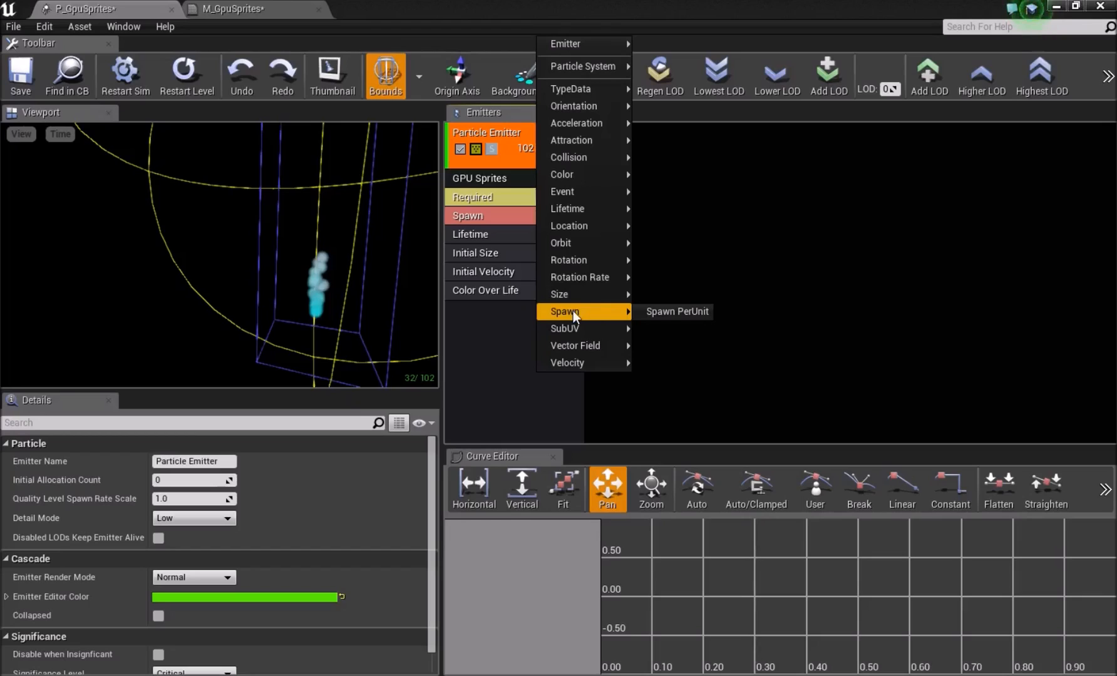
mouse_move(571, 331)
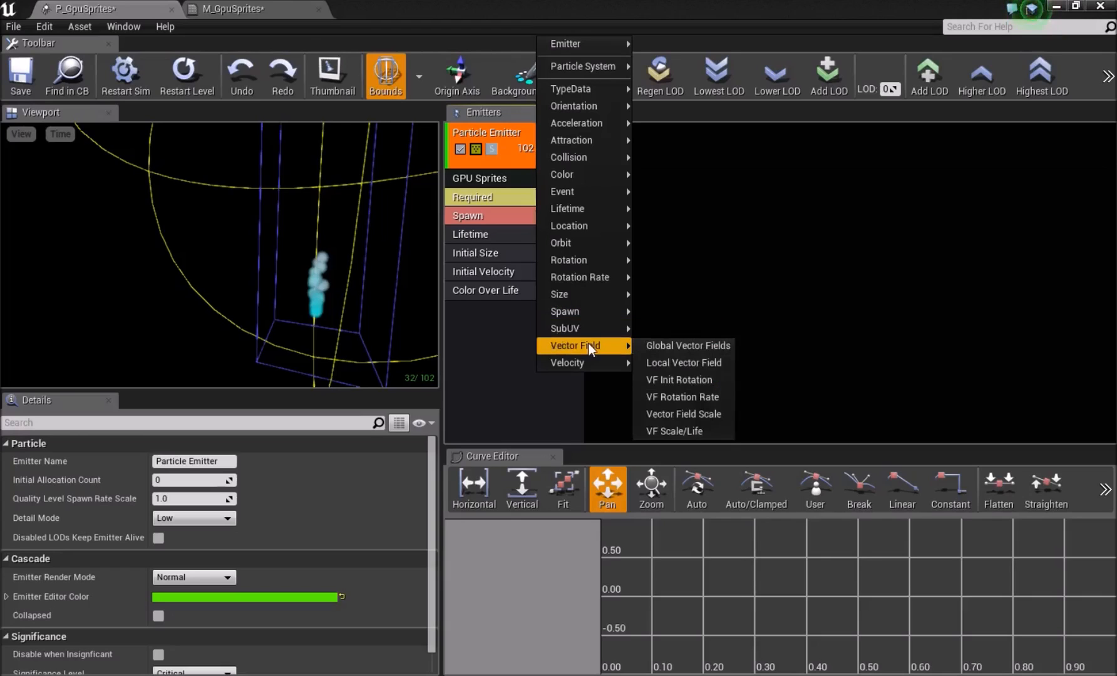
click(666, 363)
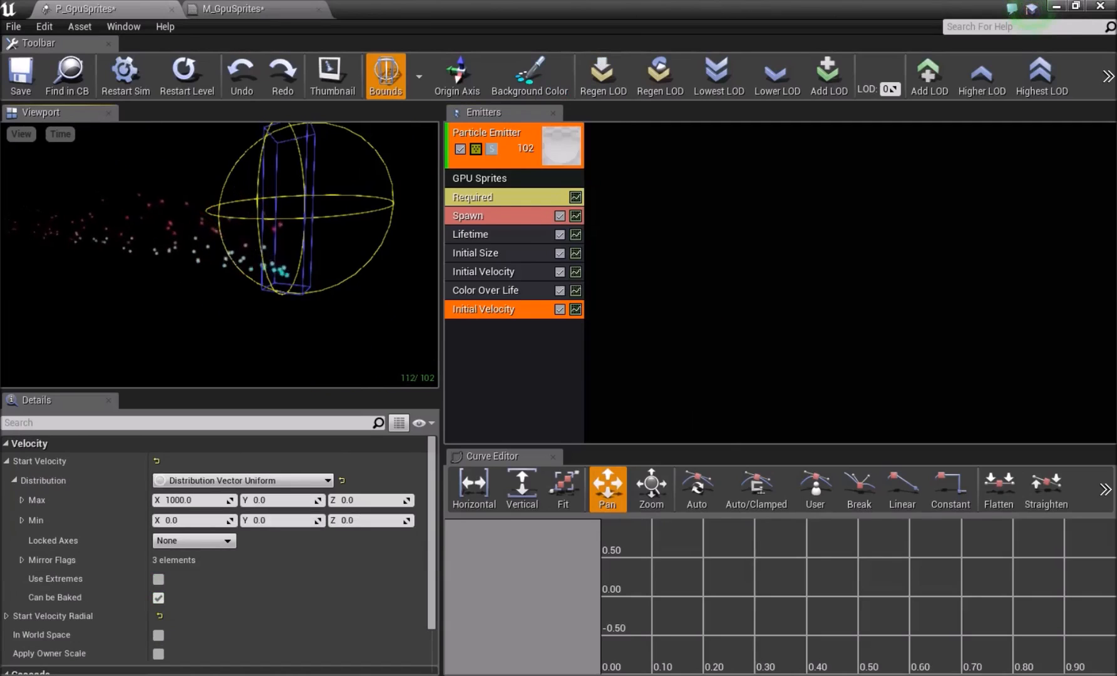
right_click(492, 315)
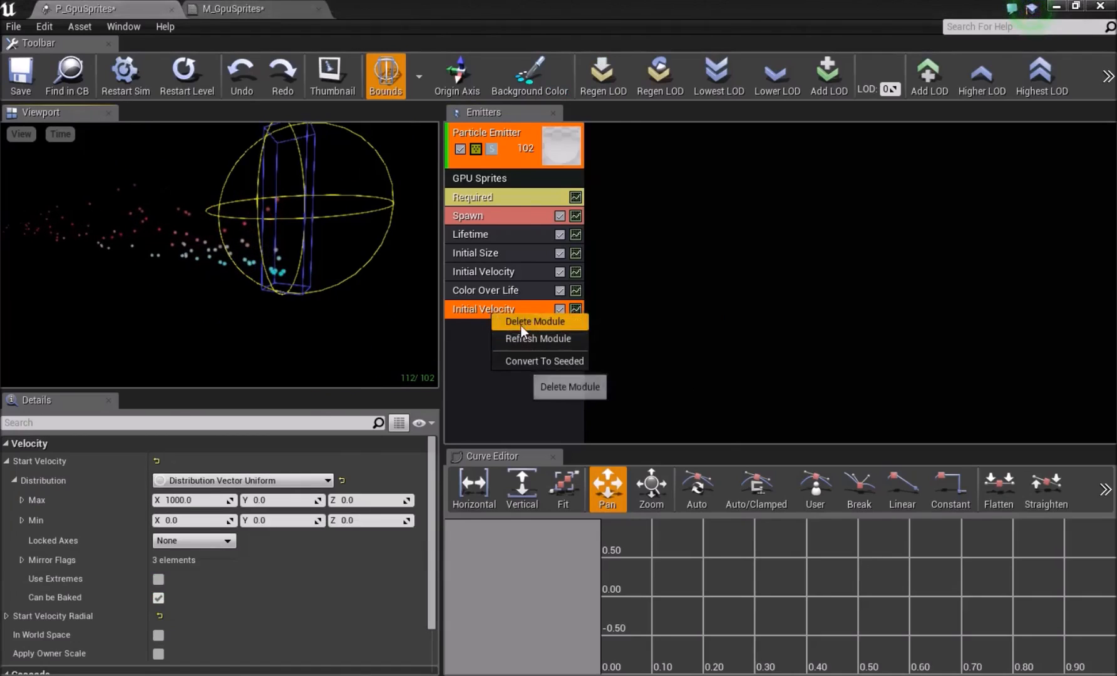
click(521, 323)
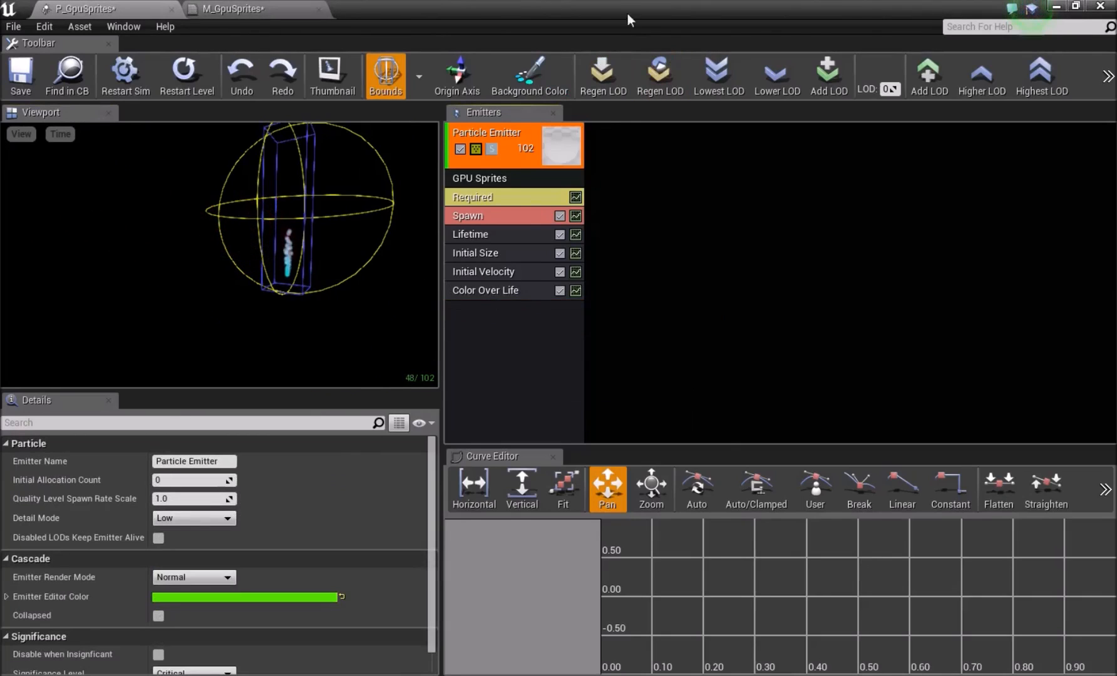
Step: Reduce the particle editor to a smaller window and select the Test emitter around the sphere in the level
drag(570, 9, 321, 309)
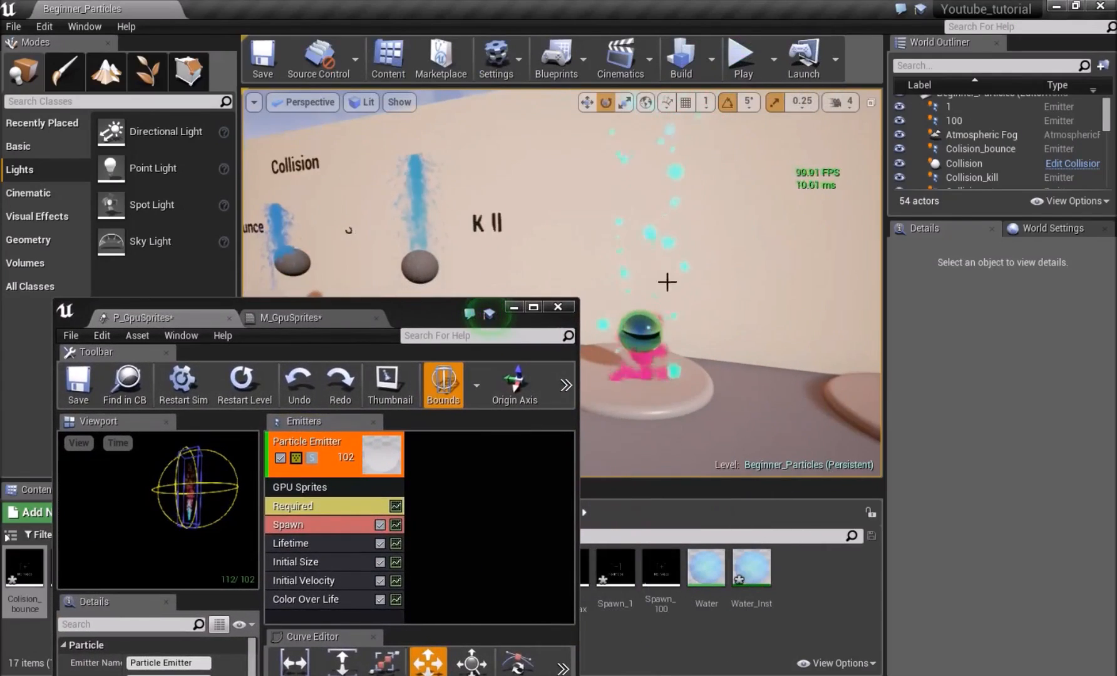
click(653, 226)
click(639, 356)
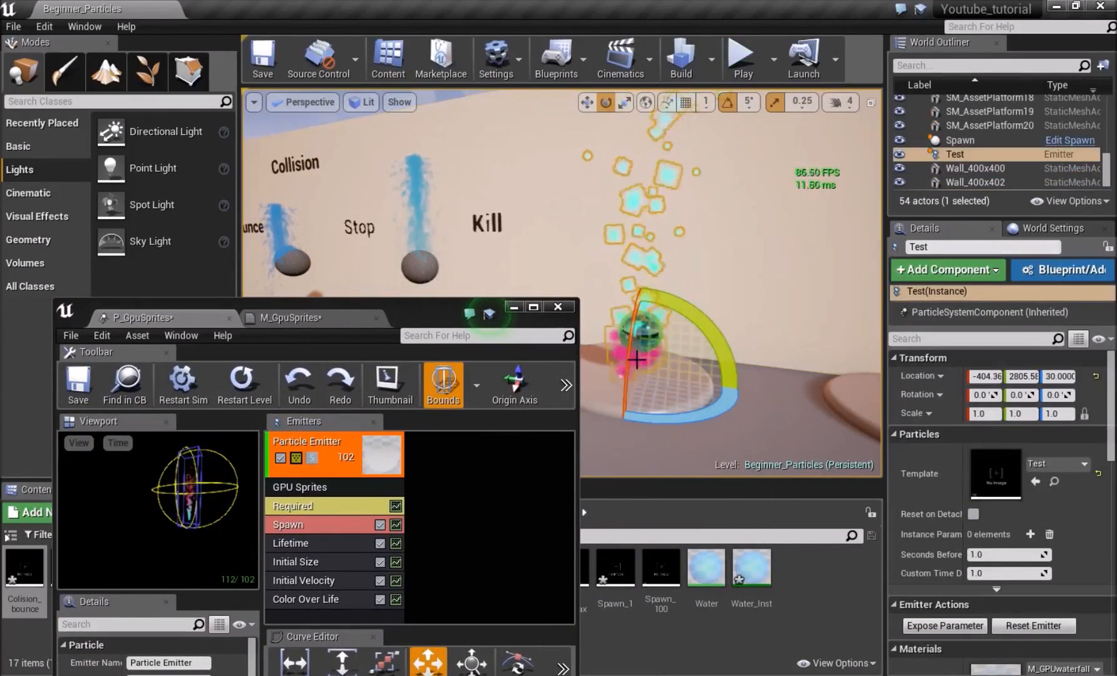
right_drag(639, 355, 598, 350)
Step: Locate the selected emitter's template in the Content Browser and open the Test particle system in the maximized editor
click(1055, 482)
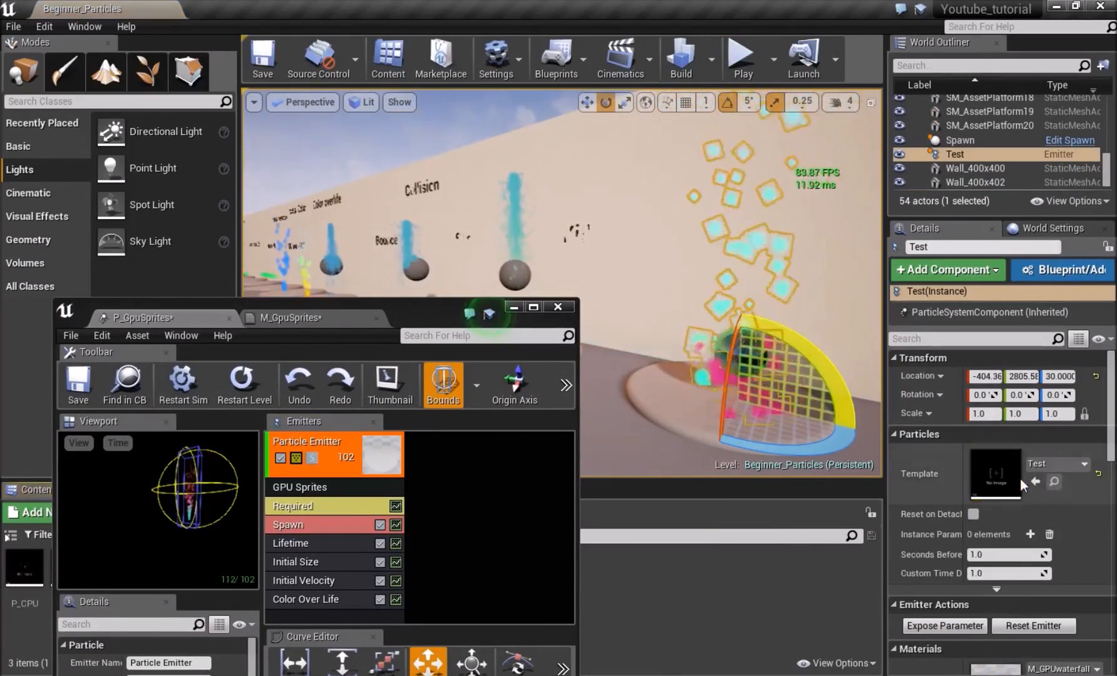
drag(438, 318, 556, 193)
double_click(115, 567)
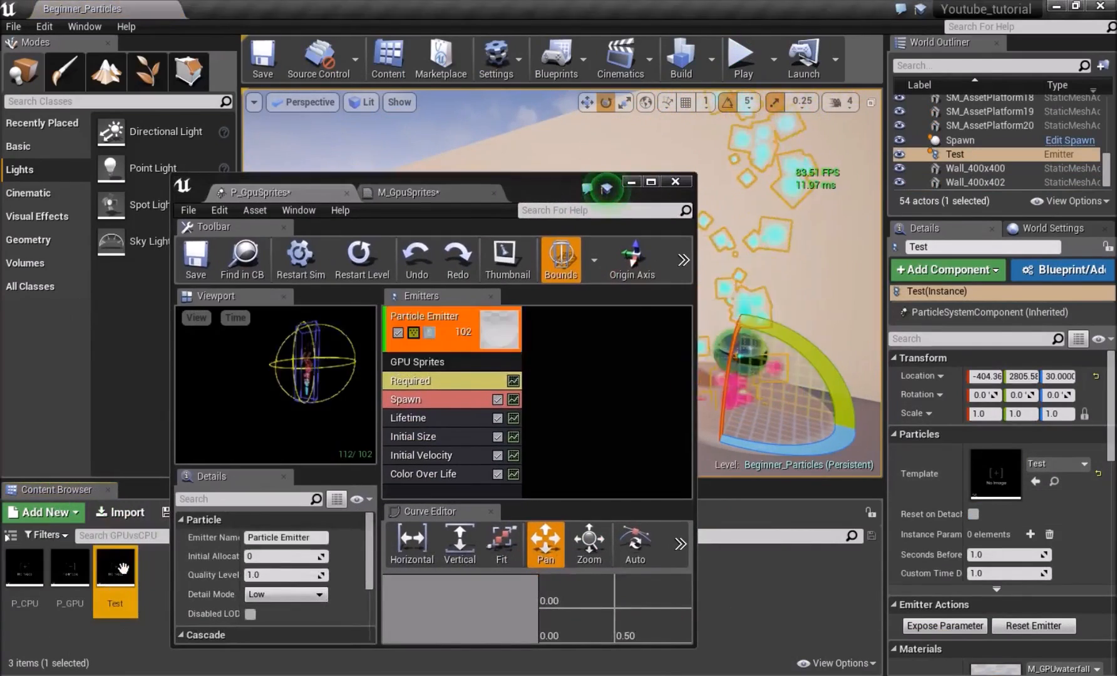
drag(576, 188, 464, 163)
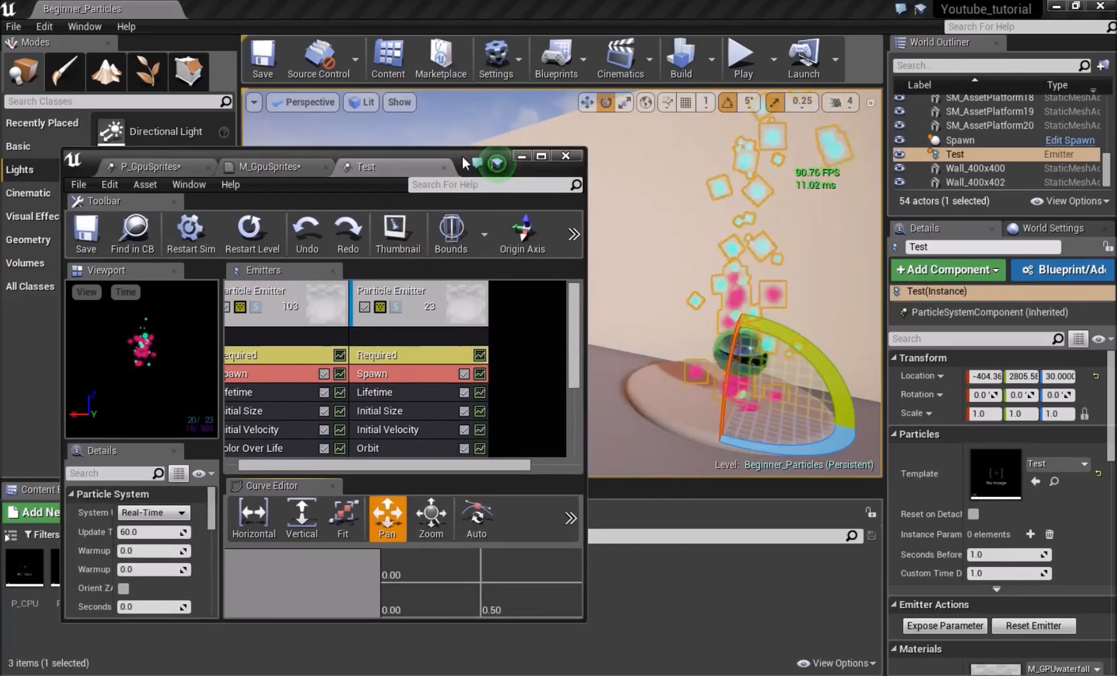
double_click(457, 153)
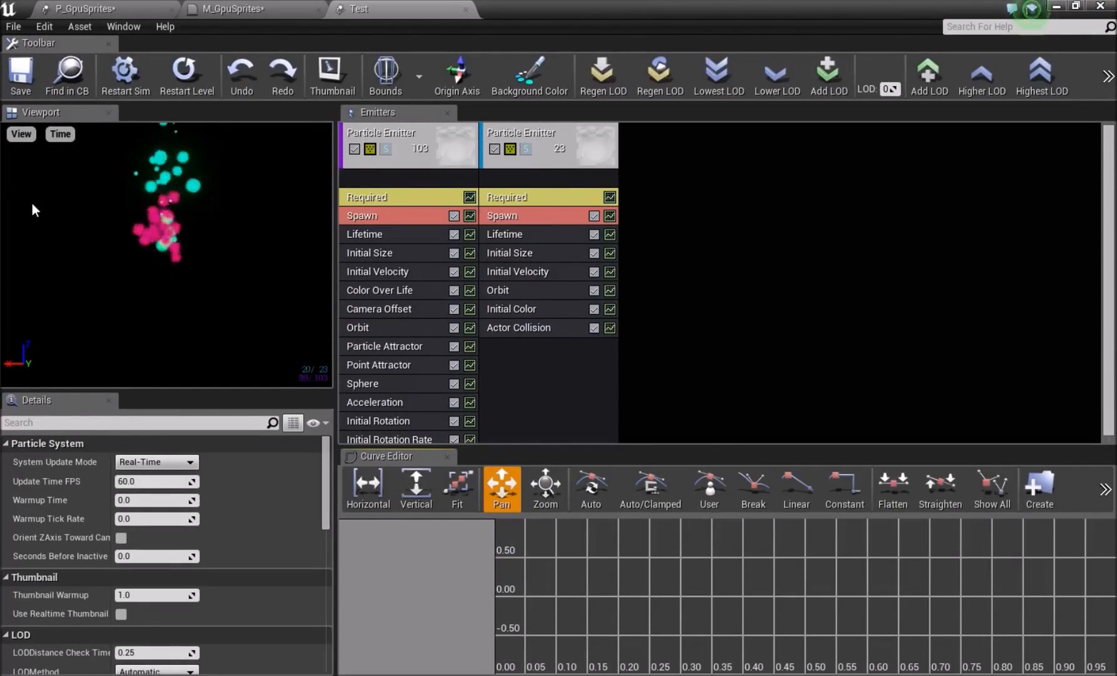
Step: Add a new emitter after the second emitter in the Test particle system
right_click(509, 177)
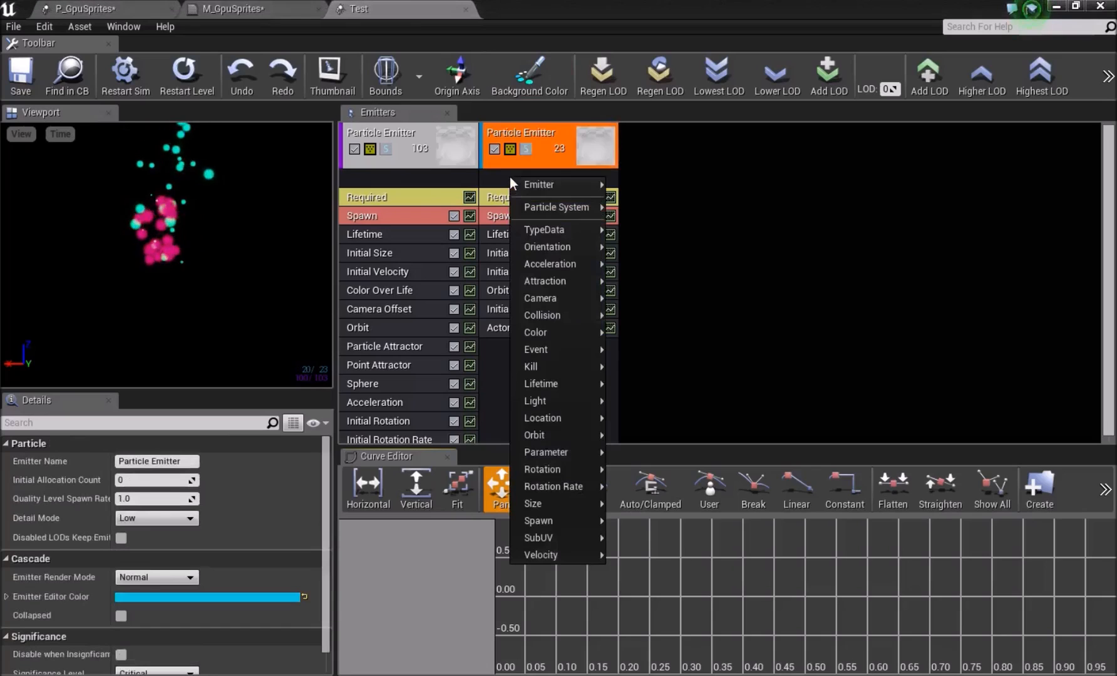
mouse_move(545, 188)
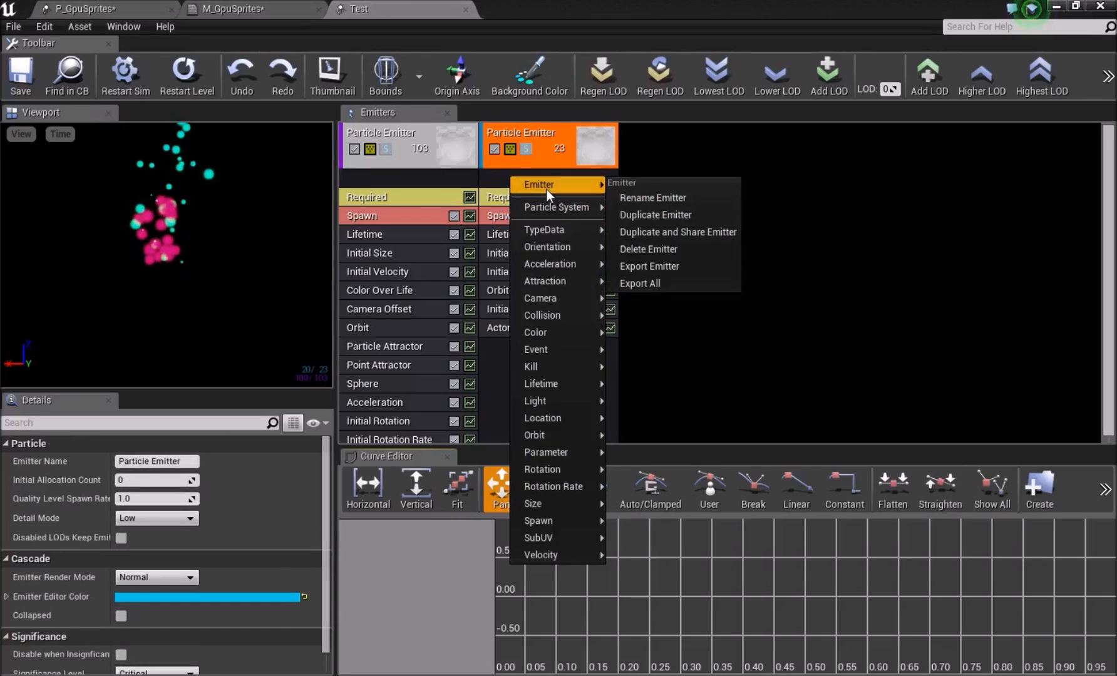
mouse_move(563, 208)
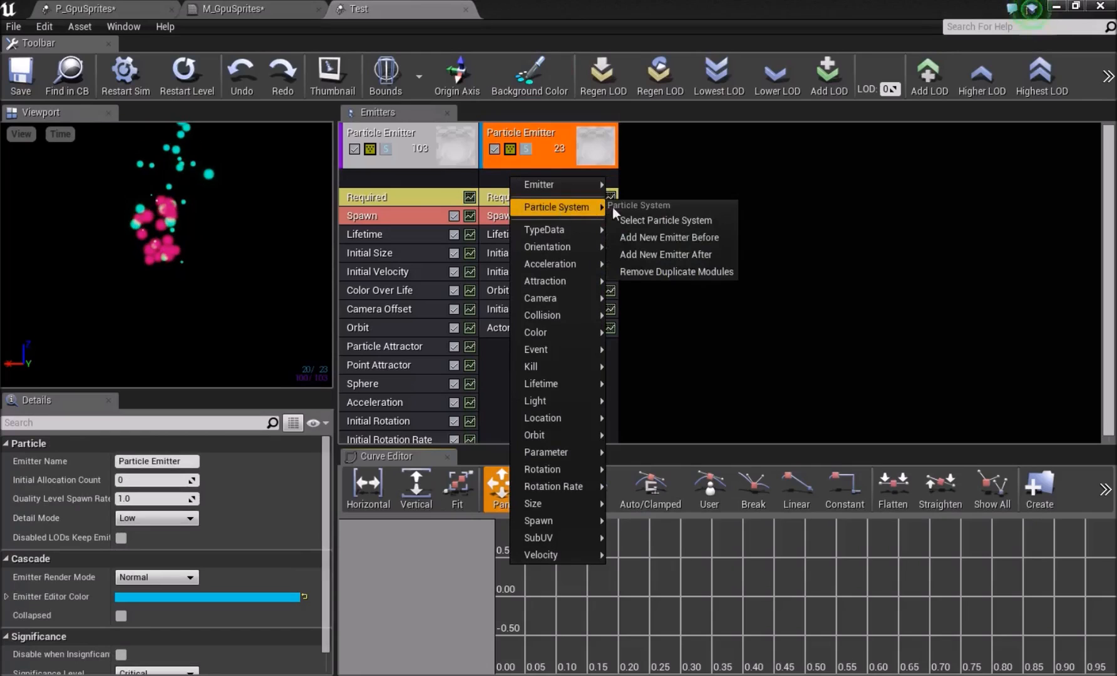
click(640, 254)
mouse_move(108, 248)
mouse_down()
mouse_move(100, 224)
mouse_move(102, 266)
mouse_up()
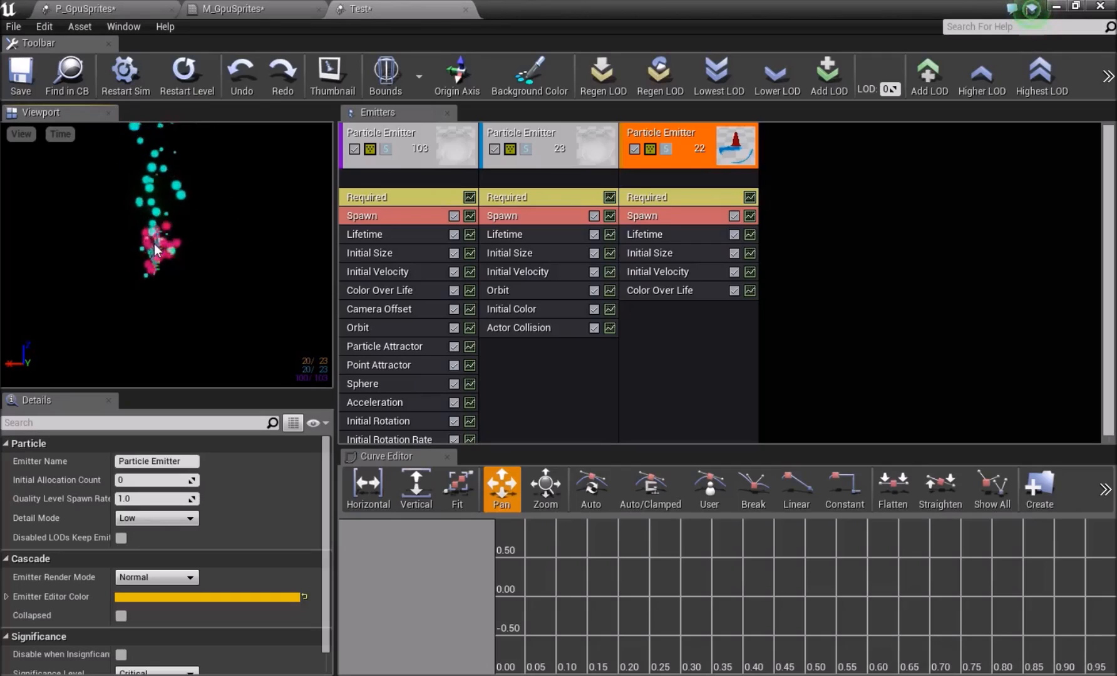
Step: Disable and re-enable the first emitter and its Color Over Life module to compare the preview
click(354, 149)
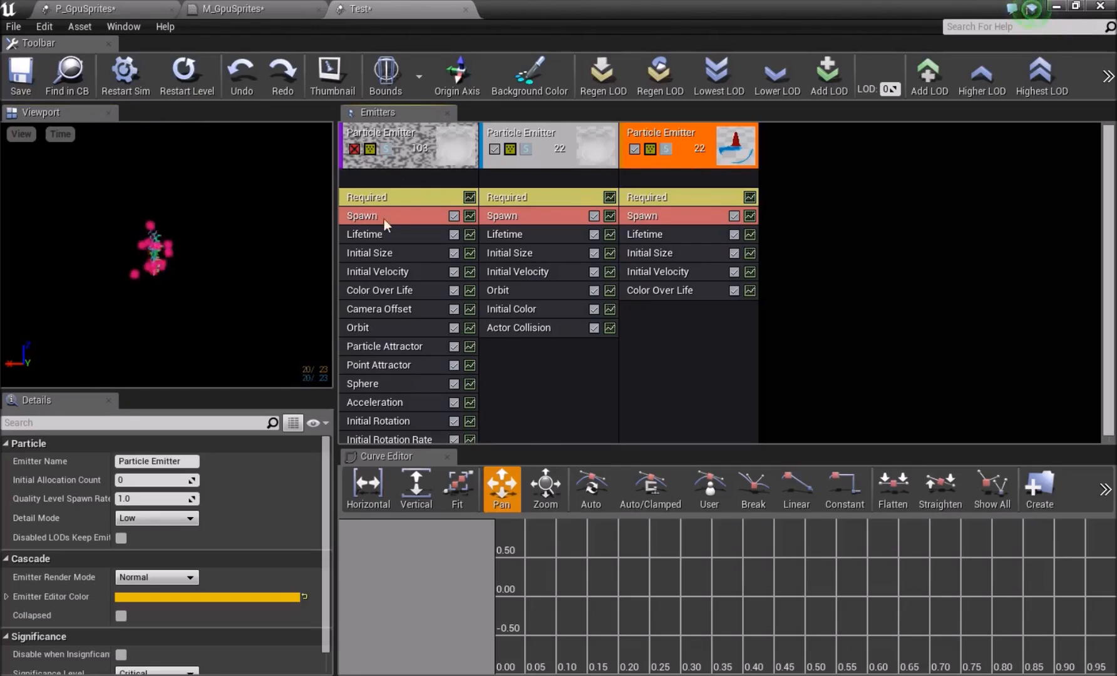
click(354, 149)
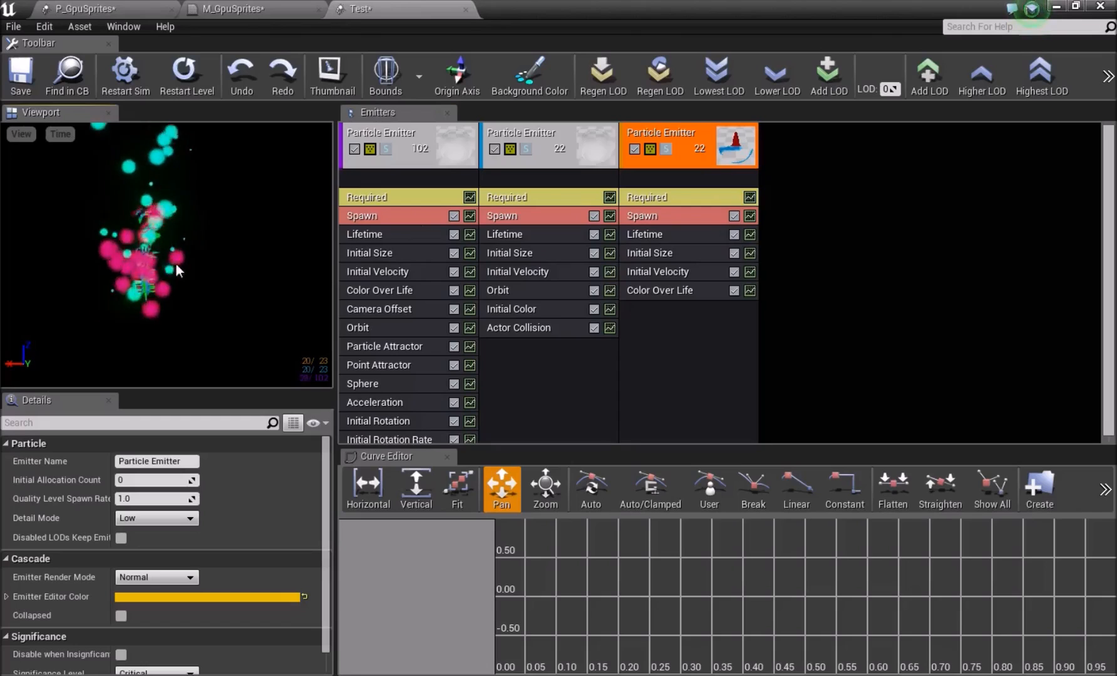
click(454, 290)
click(454, 291)
Step: Try disabling the first emitter's modules from Orbit and the attractors down to Initial Rotation Rate, and re-enable them
click(454, 327)
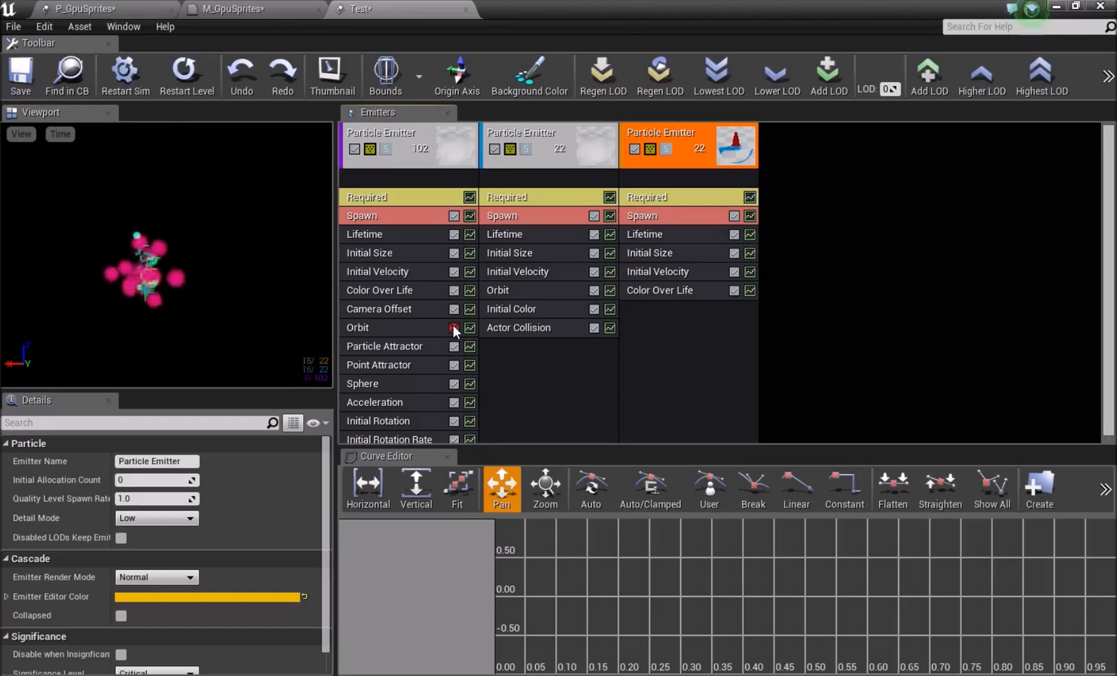
click(454, 347)
click(454, 365)
click(454, 384)
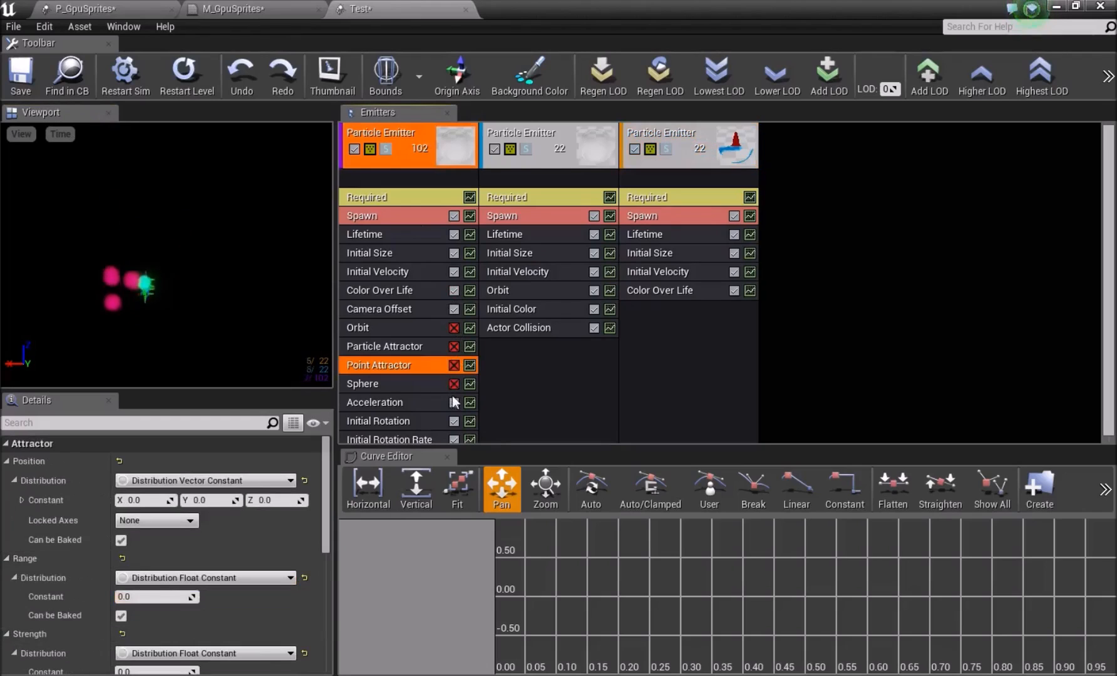
click(453, 422)
click(454, 439)
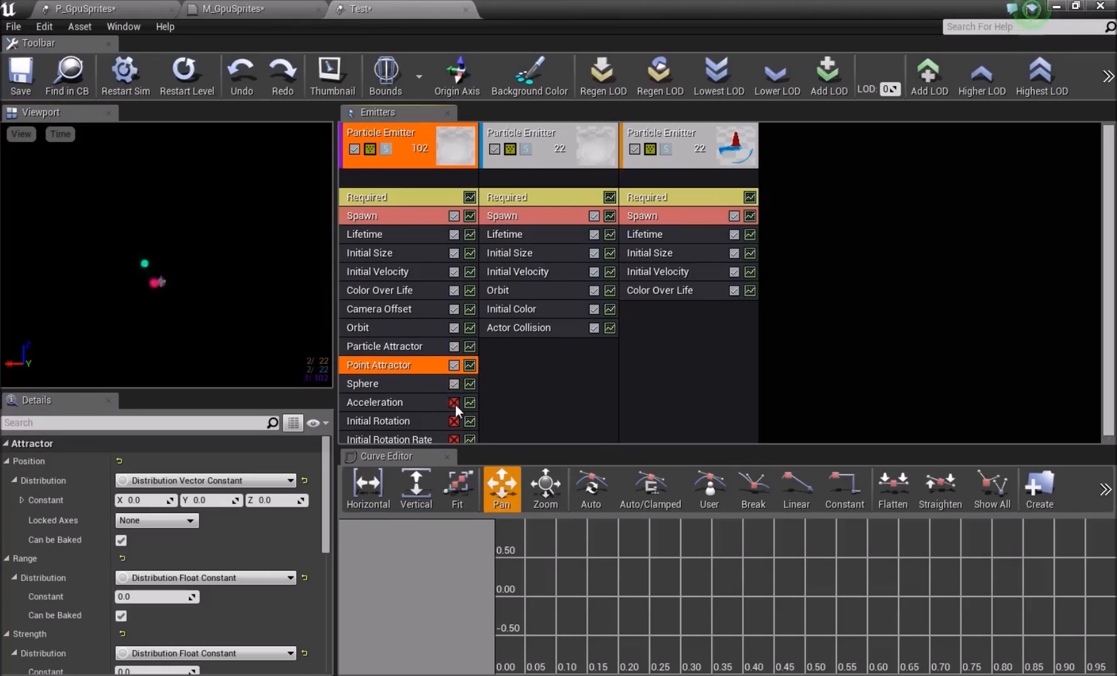
click(454, 439)
click(650, 342)
click(601, 357)
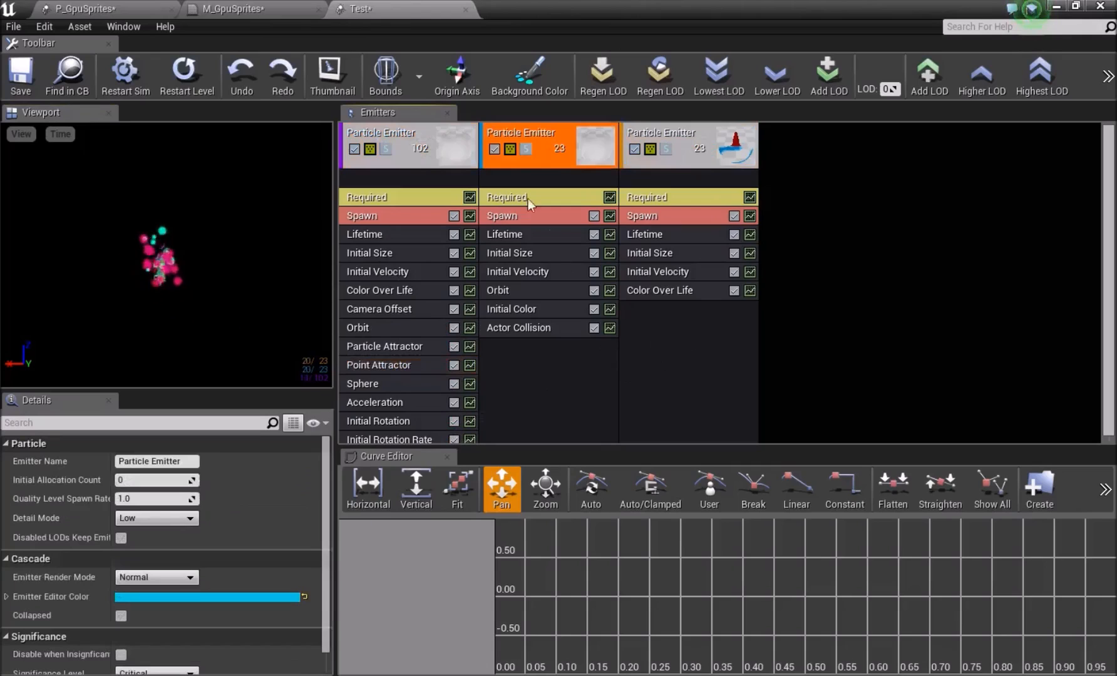
Step: Solo the first emitter to preview it alone, and turn the solo off again
click(388, 147)
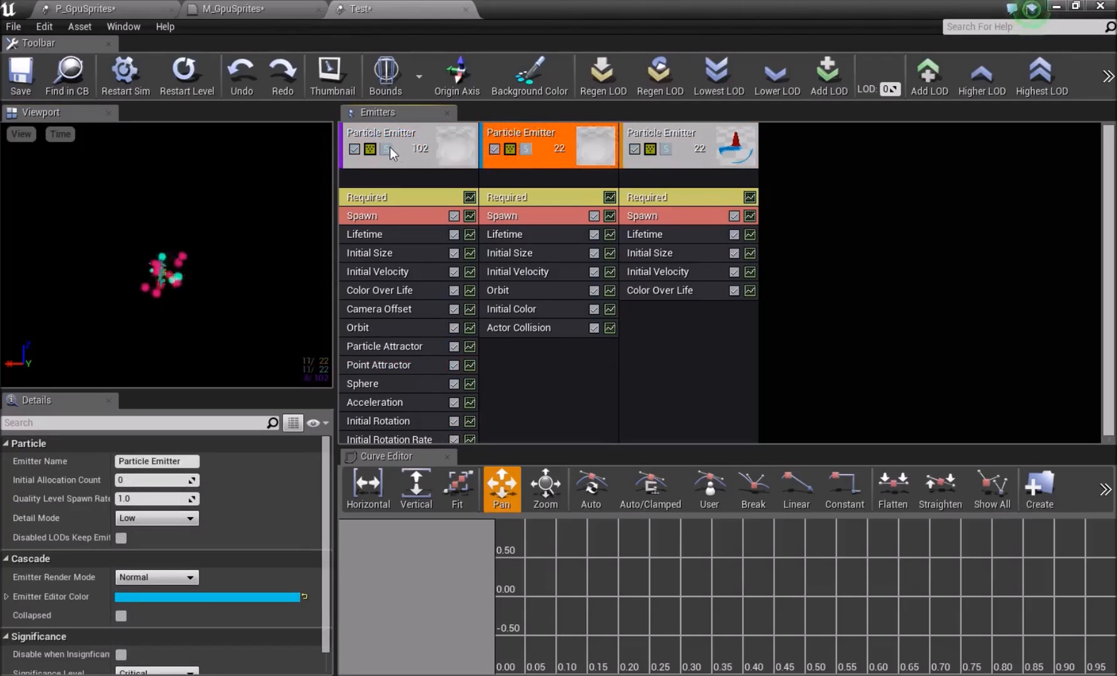
click(389, 148)
click(388, 147)
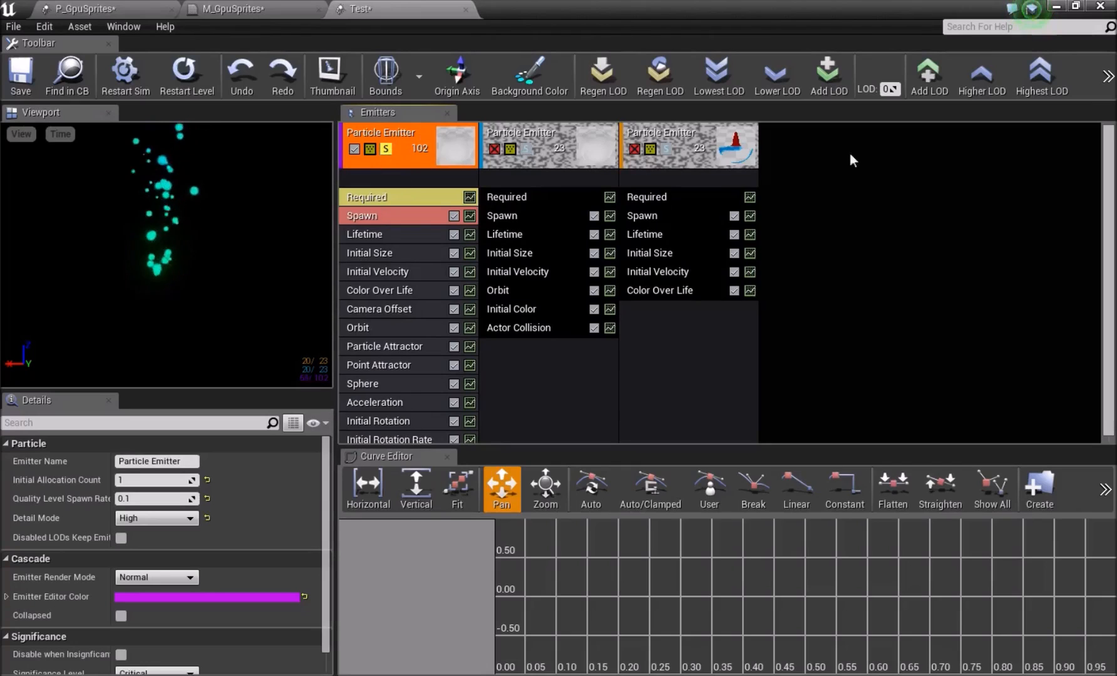
click(386, 148)
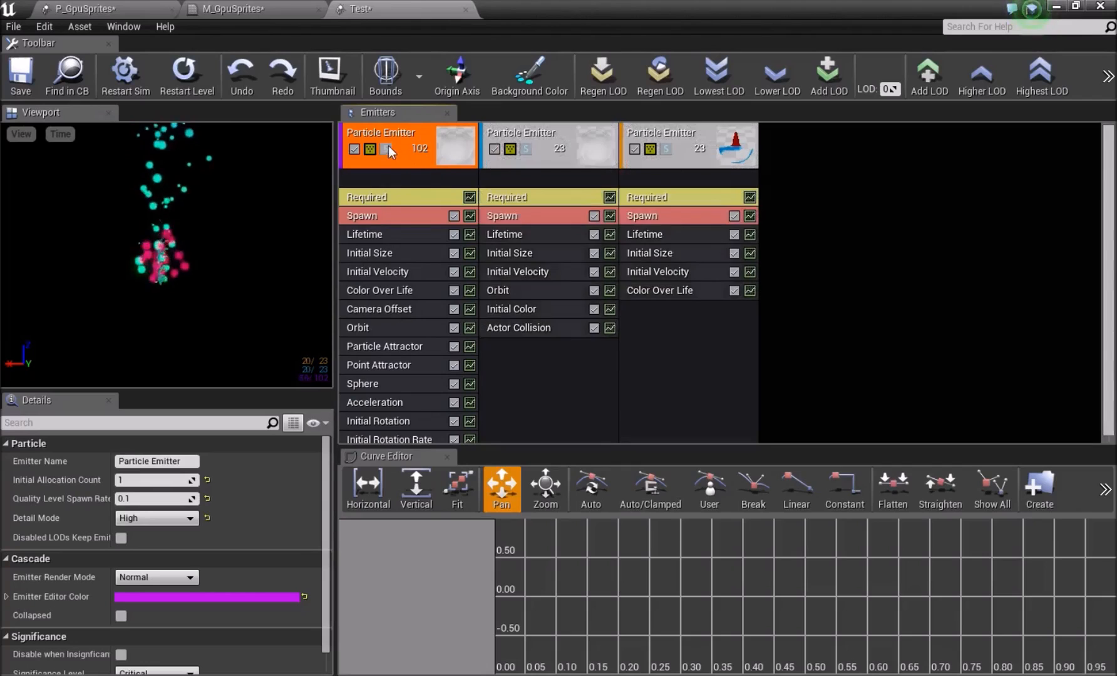
click(386, 149)
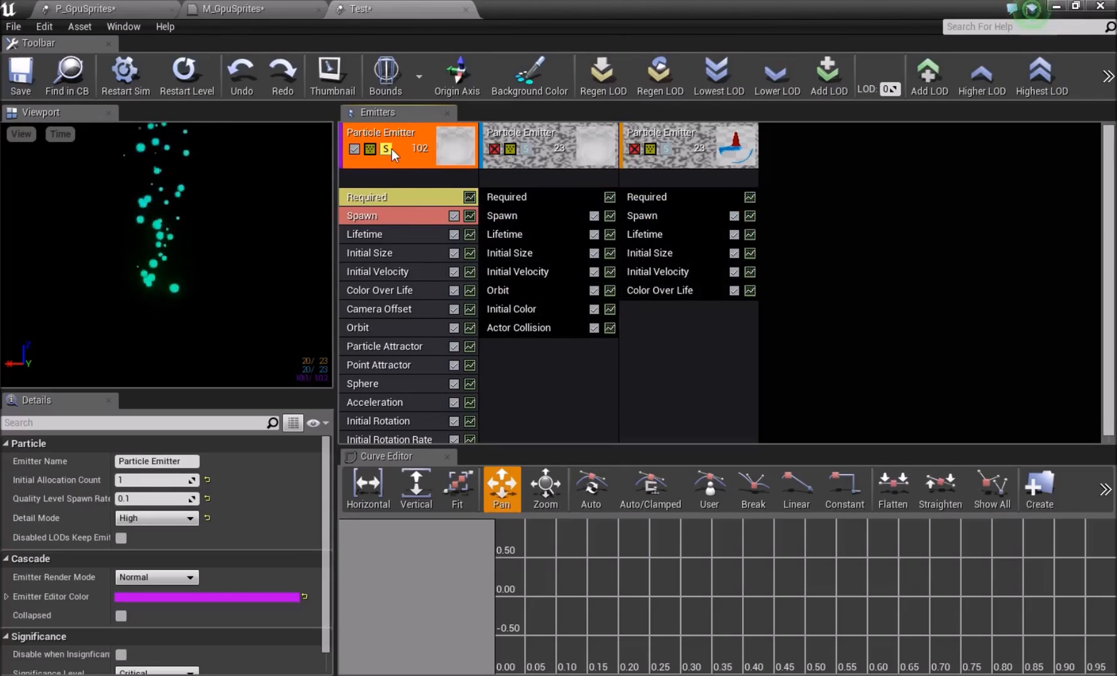
click(390, 148)
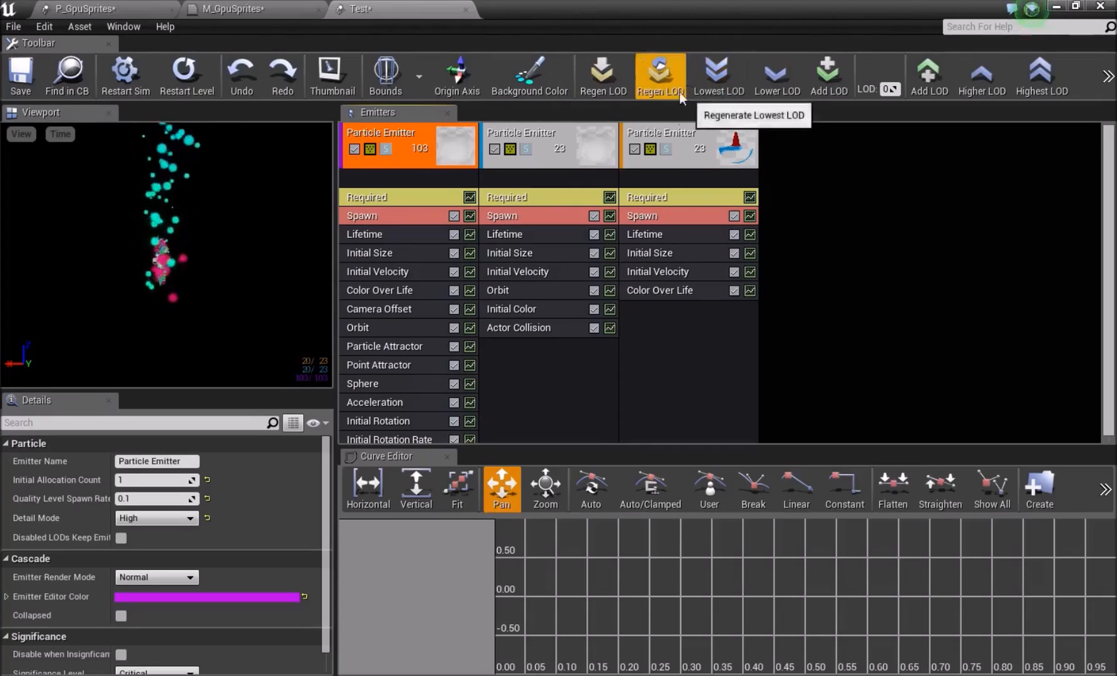
Step: Add Mesh Data as the first emitter's type data and disable the other two emitters
right_click(389, 174)
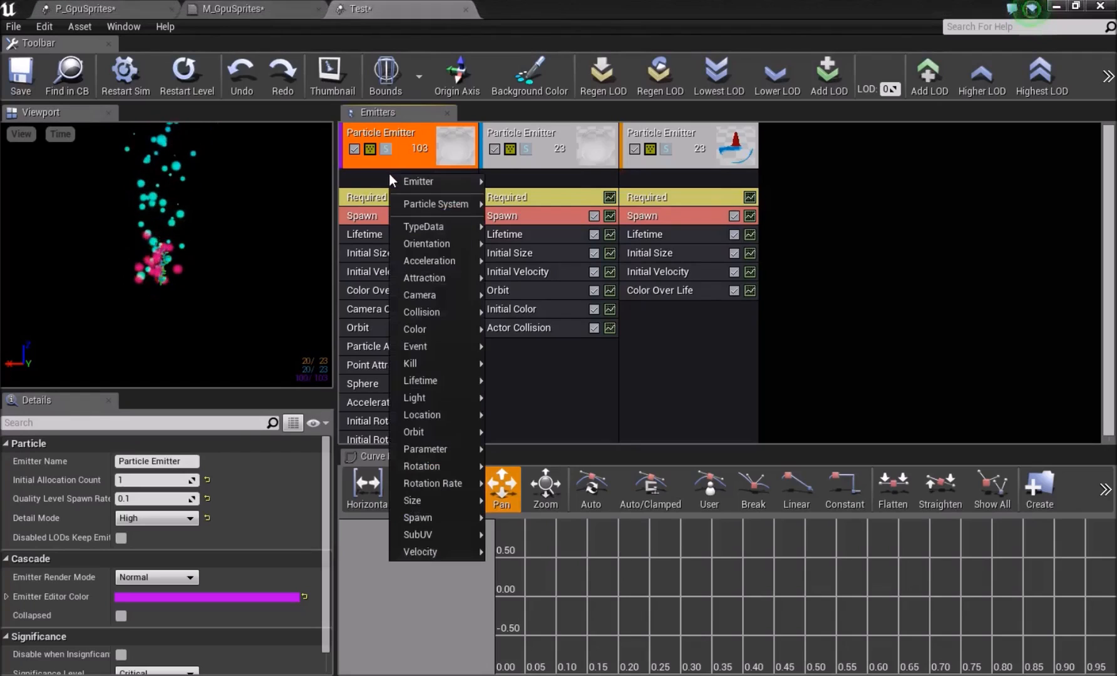
mouse_move(399, 181)
mouse_move(432, 225)
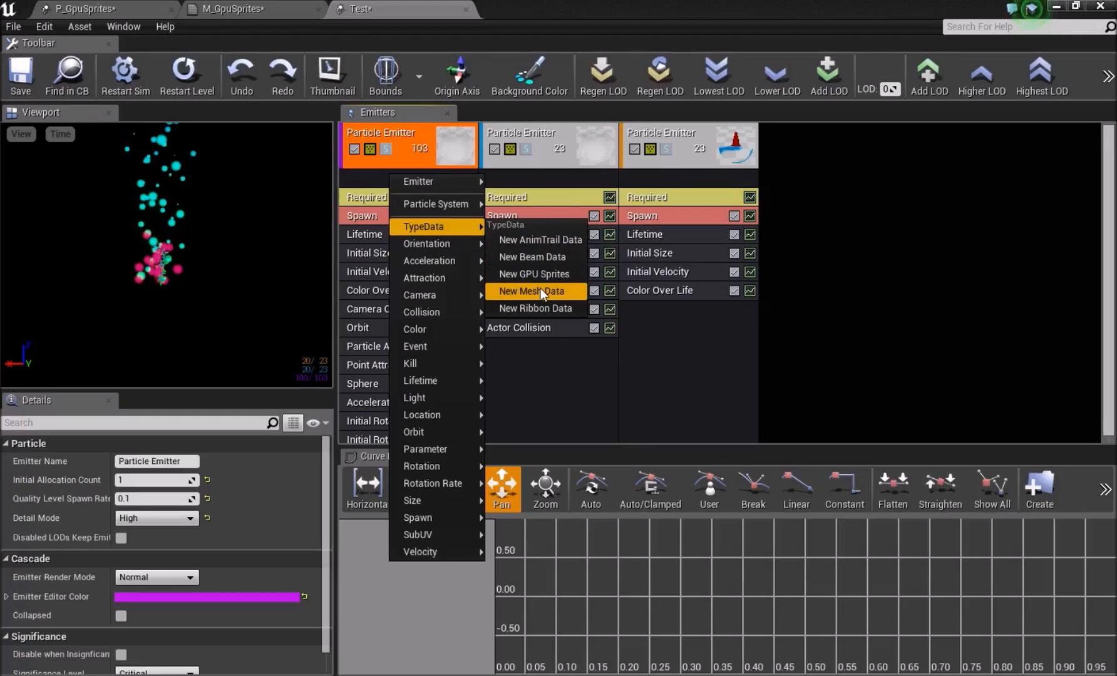
click(540, 291)
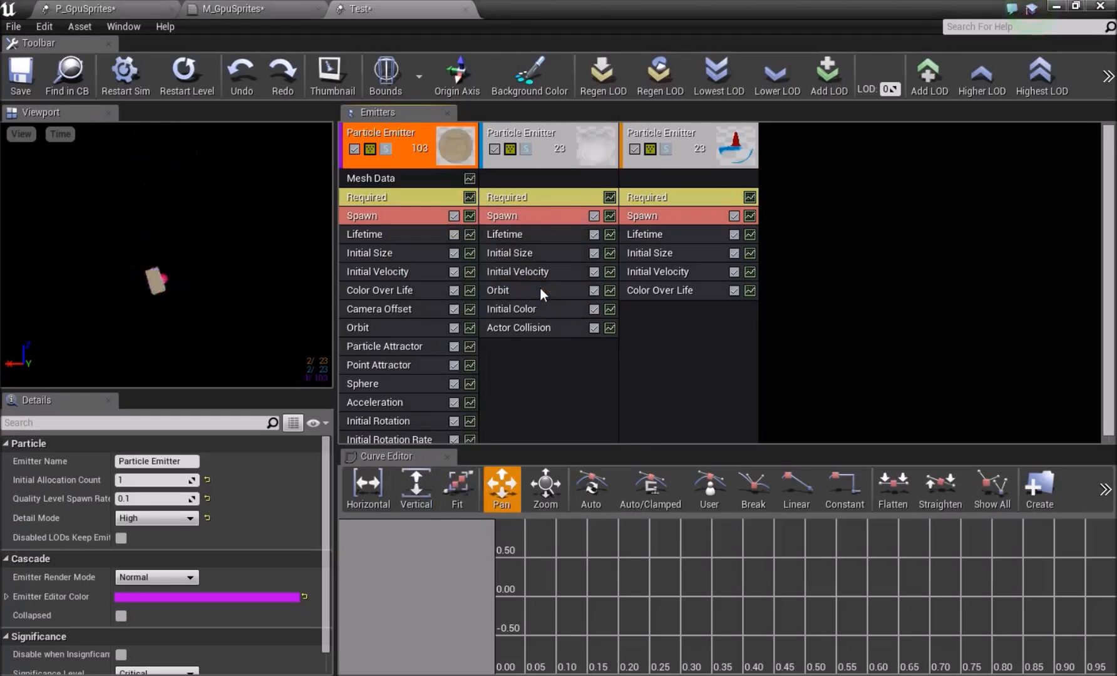
click(498, 149)
click(635, 149)
Step: Search the Mesh Data module's mesh assets for "sphere" and set the mesh to MaterialSphere
click(382, 179)
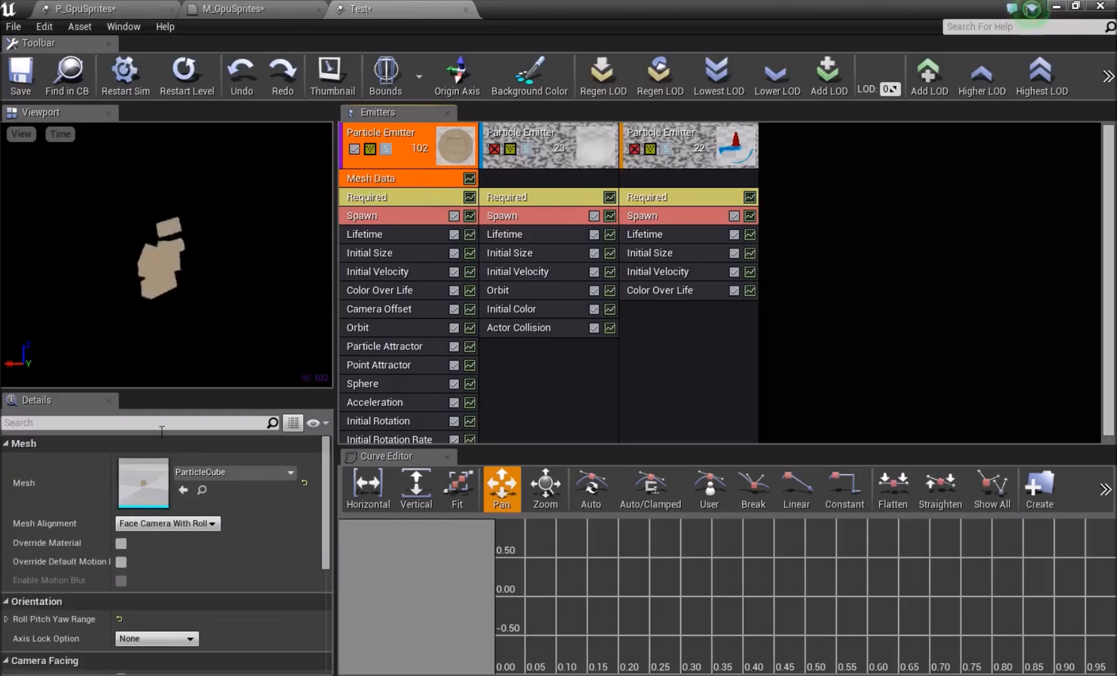
click(238, 475)
text(s)
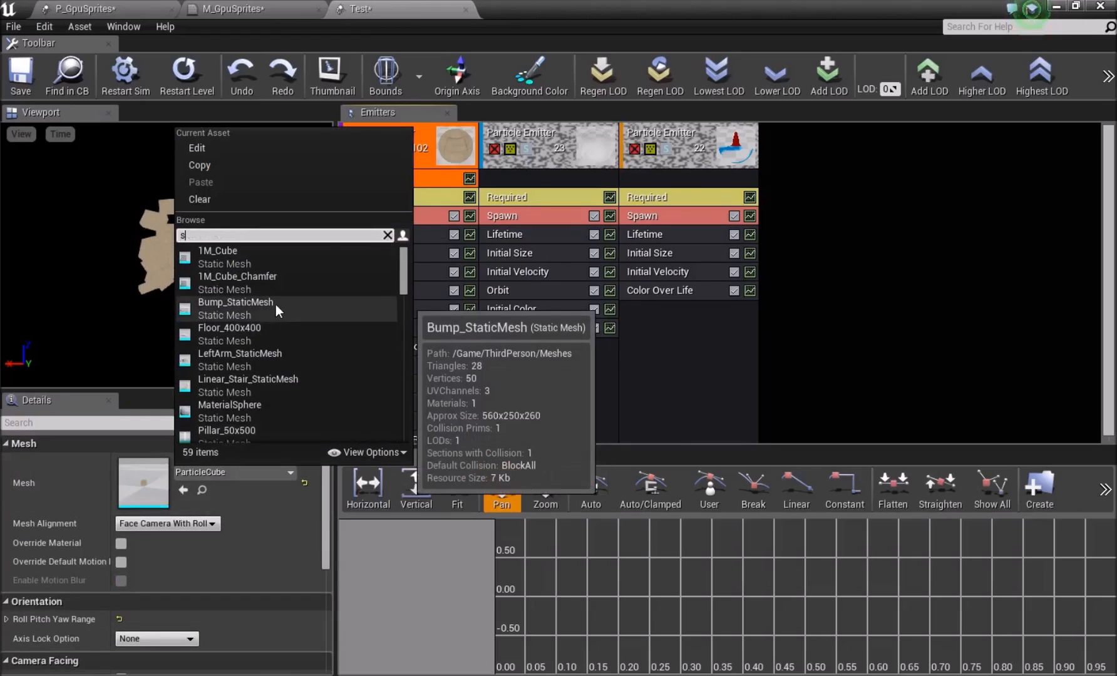
text(phere)
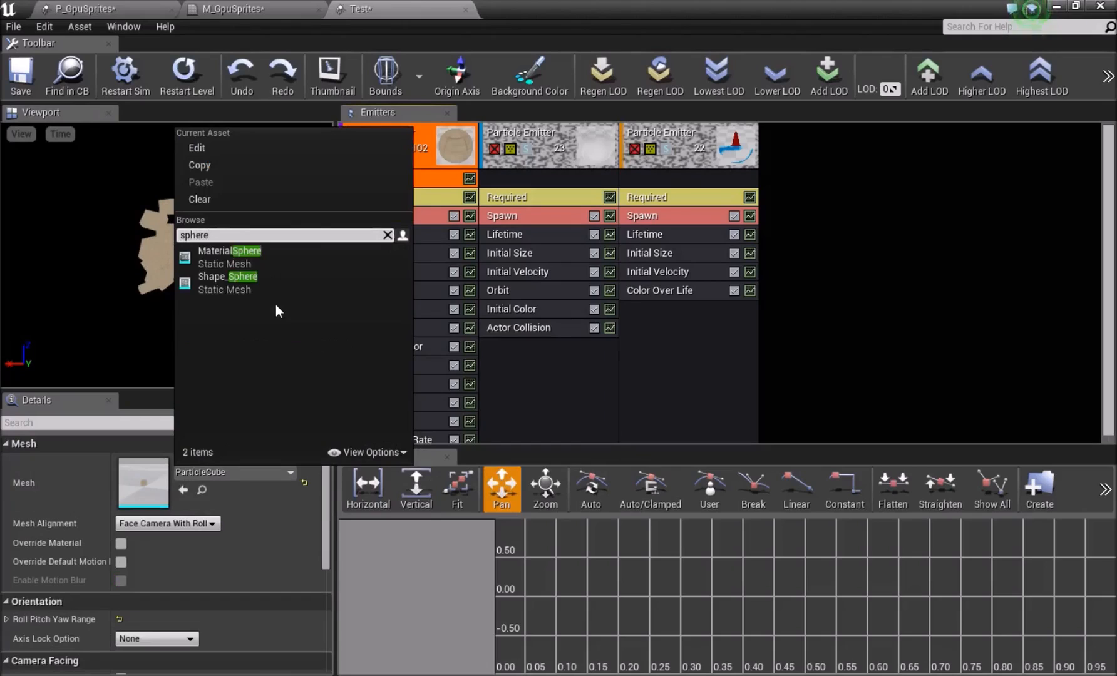
click(249, 254)
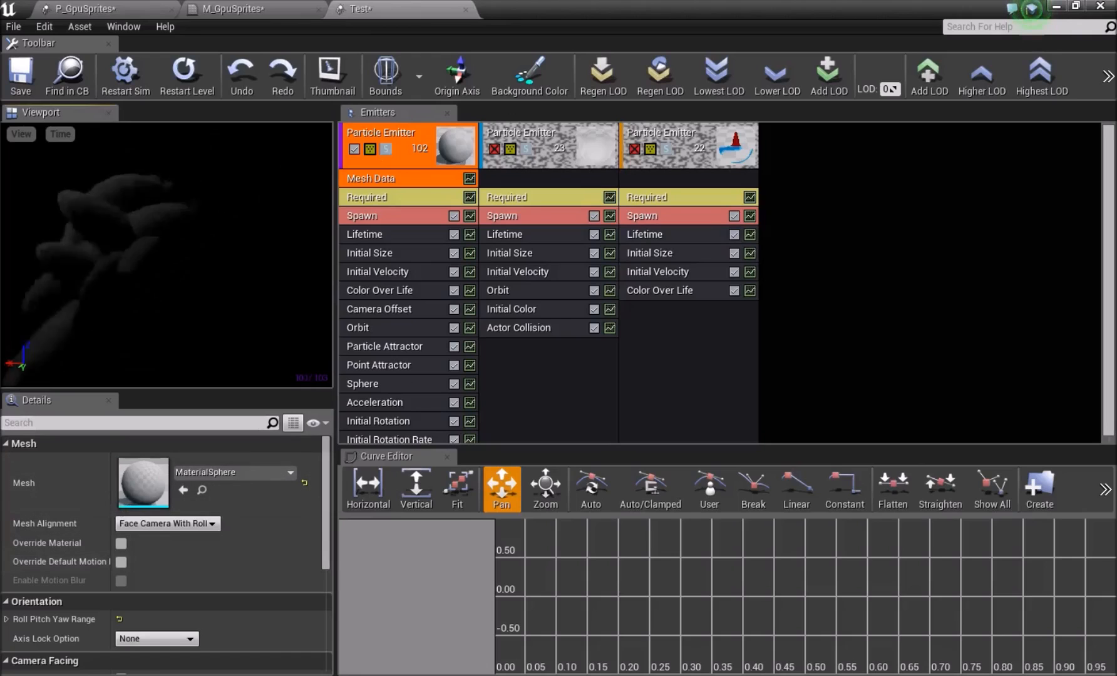
Step: Close the Test particle system's editor and minimize the remaining asset editor window to return to the level
click(893, 280)
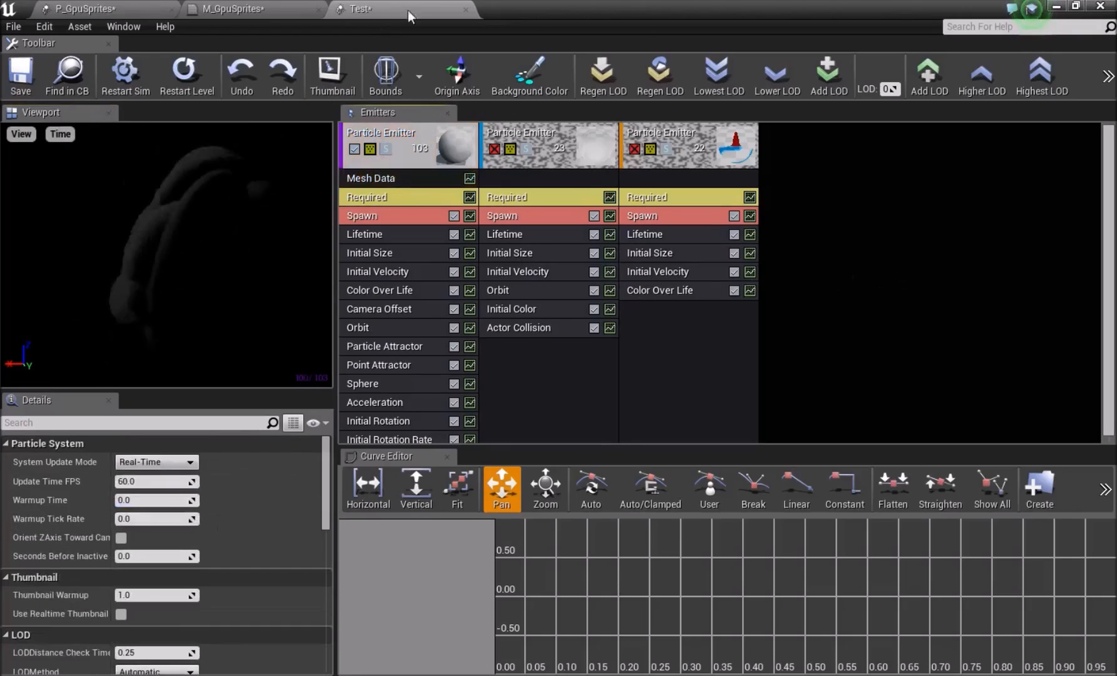
click(466, 10)
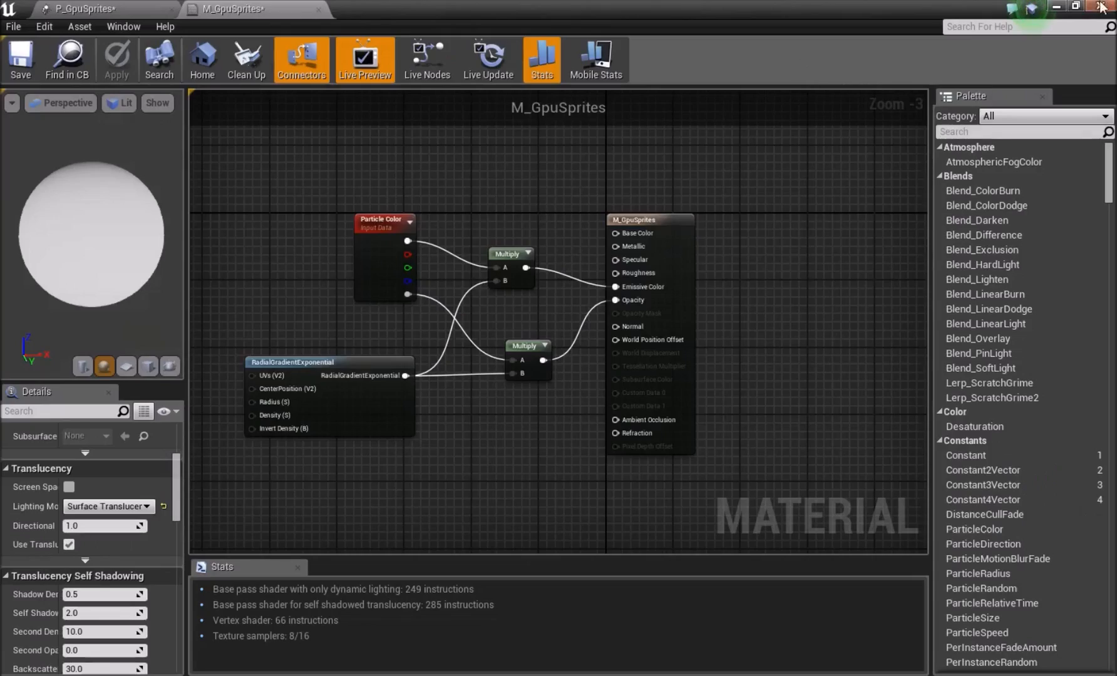
click(1057, 7)
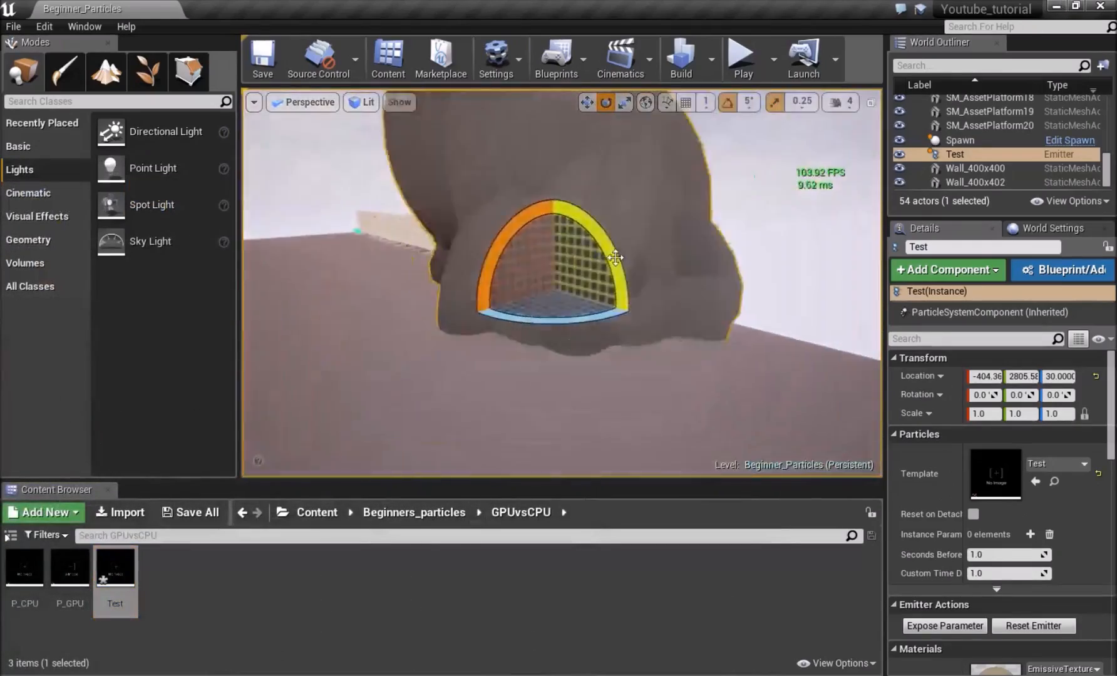
Step: Delete the Test particle emitter from the Beginner_Particles level
click(580, 258)
click(586, 257)
right_drag(586, 258, 602, 260)
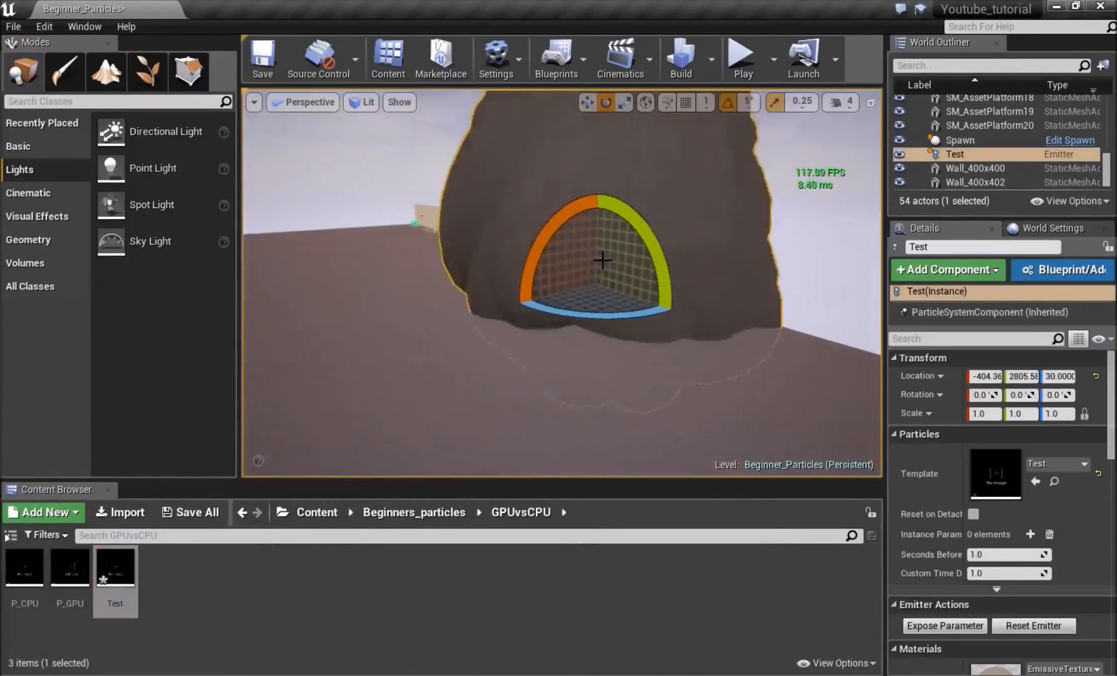
key(Delete)
Step: Examine the Lifetime and Initial size particle displays along the wall in the level
right_drag(586, 257, 558, 259)
key(w)
key(d)
key(w)
key(s)
mouse_move(448, 282)
right_down()
mouse_move(526, 285)
mouse_move(423, 279)
mouse_move(466, 280)
right_up()
key(w)
key(d)
key(s)
key(w)
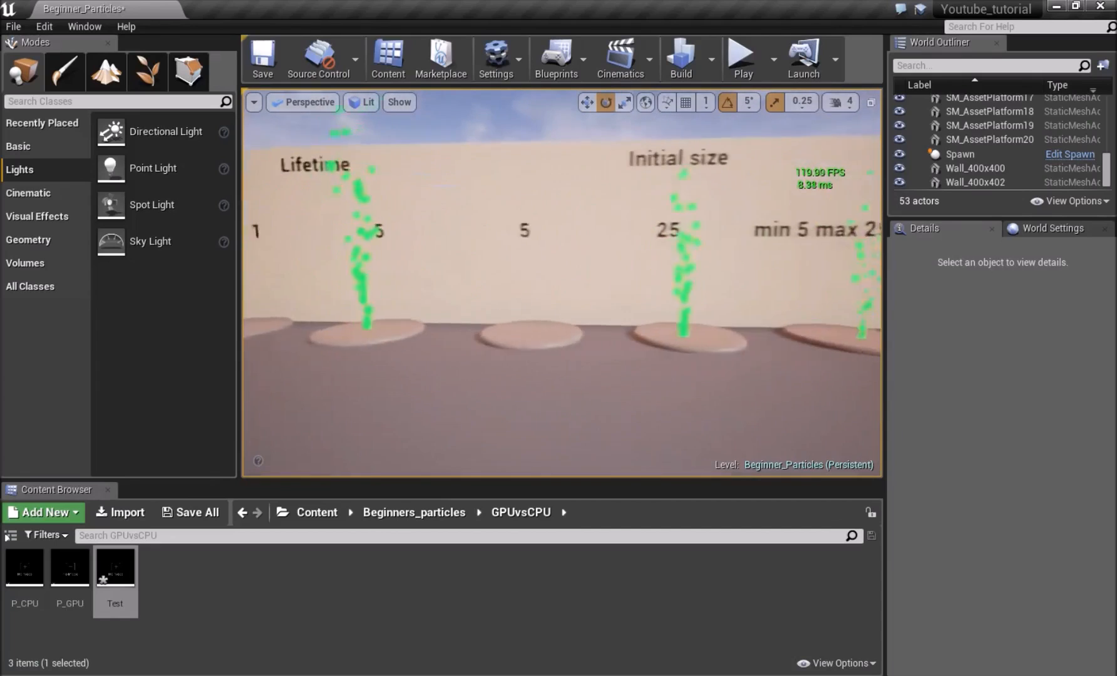
Step: Examine the Color overlife display and the Bounce, Stop and other Collision particle displays further along the wall
key(s)
right_drag(418, 215, 494, 219)
key(a)
key(w)
key(s)
key(d)
key(d)
key(d)
key(w)
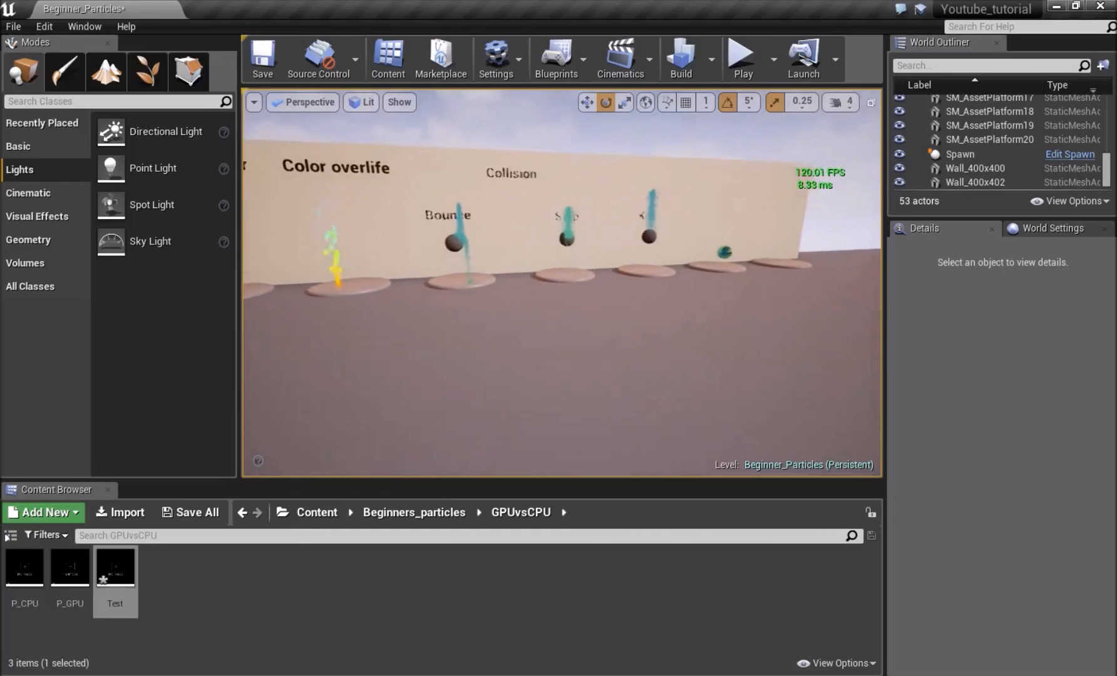
key(w)
right_drag(557, 250, 488, 266)
key(d)
key(w)
key(a)
key(s)
key(w)
key(w)
key(d)
key(w)
key(s)
key(w)
key(d)
right_drag(432, 204, 416, 190)
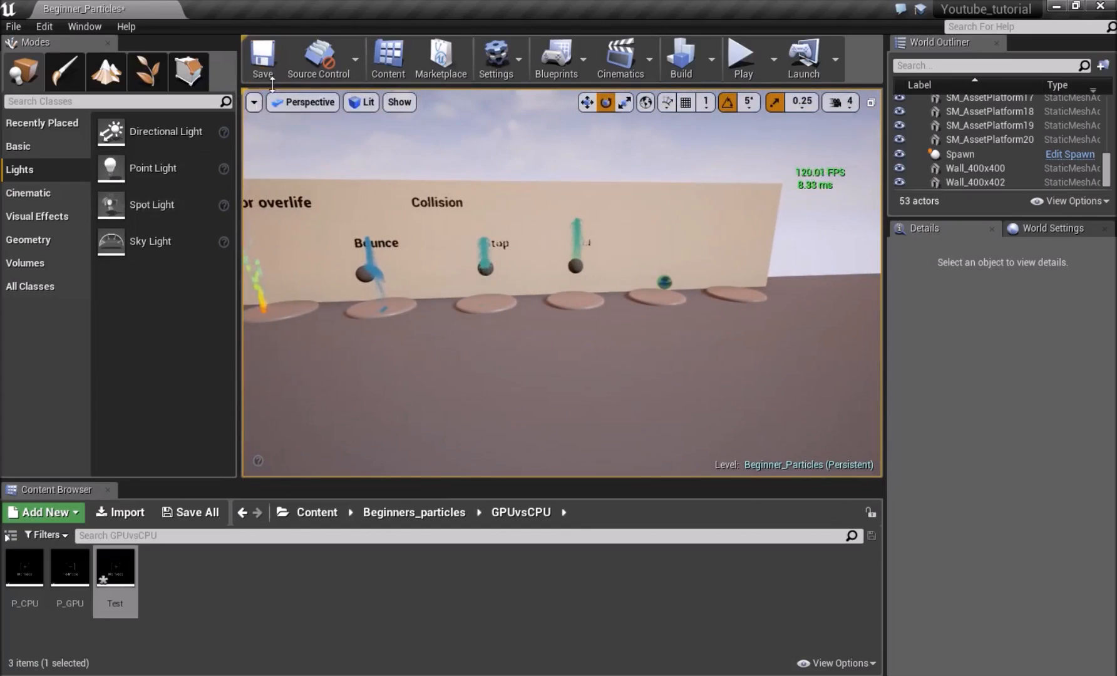
Step: Save the Beginner_Particles level
click(270, 63)
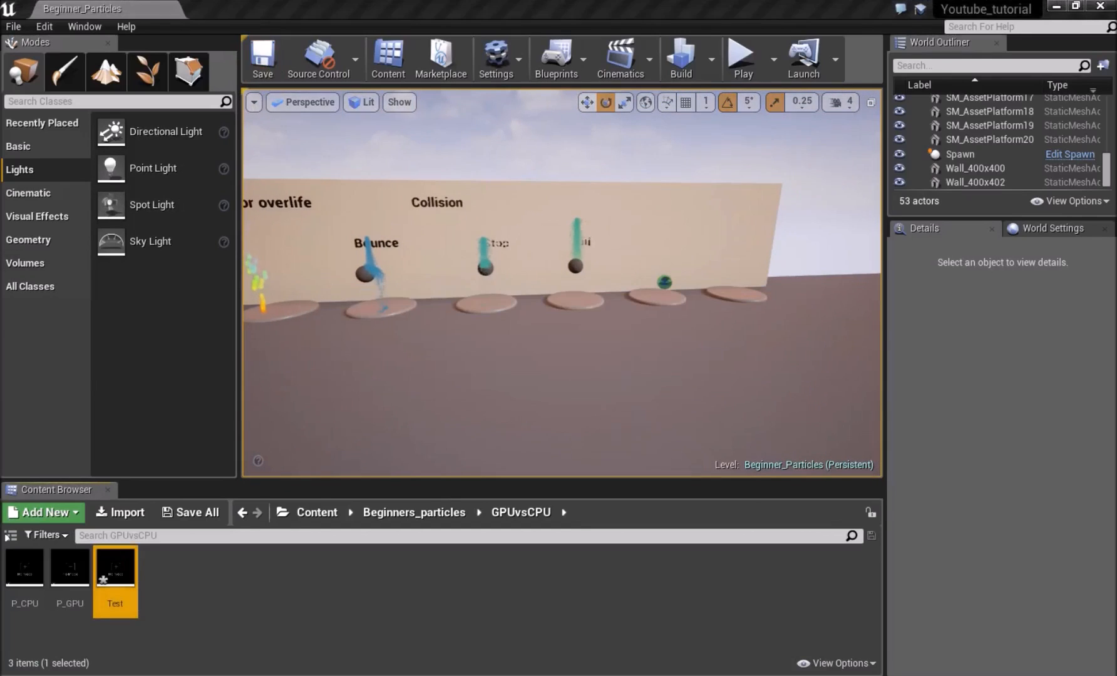